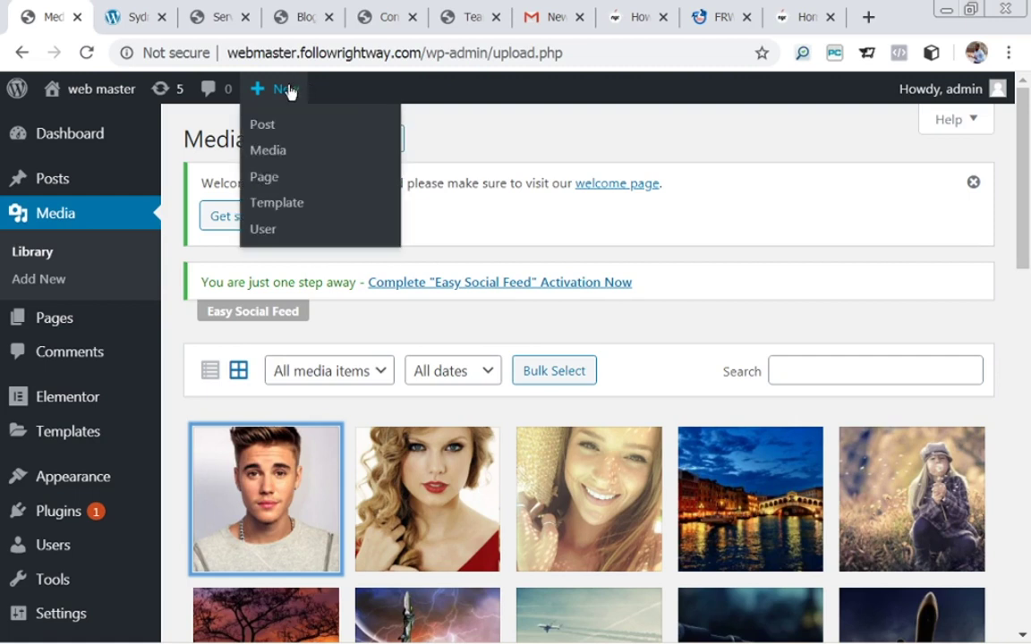
{"action": "mouse_move", "coordinate": [49, 330]}
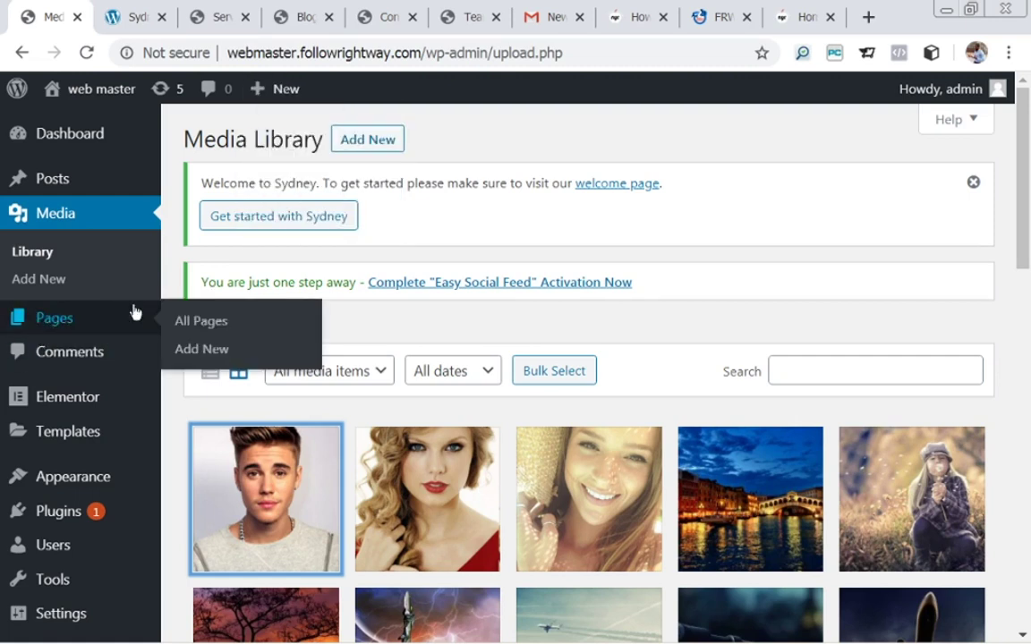
{"action": "left_click", "coordinate": [194, 354]}
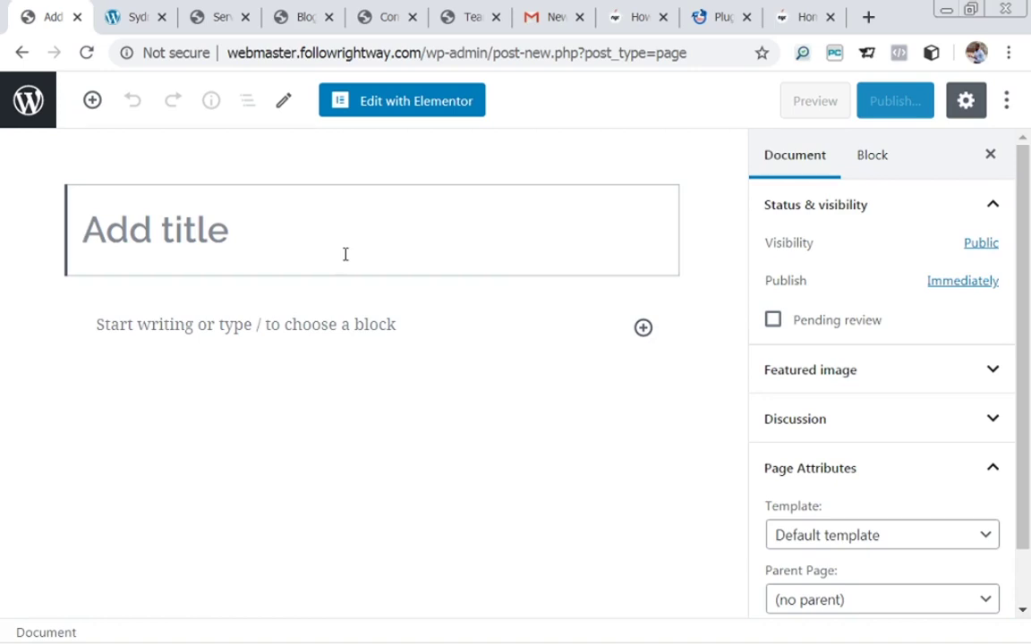
{"action": "left_click", "coordinate": [21, 51]}
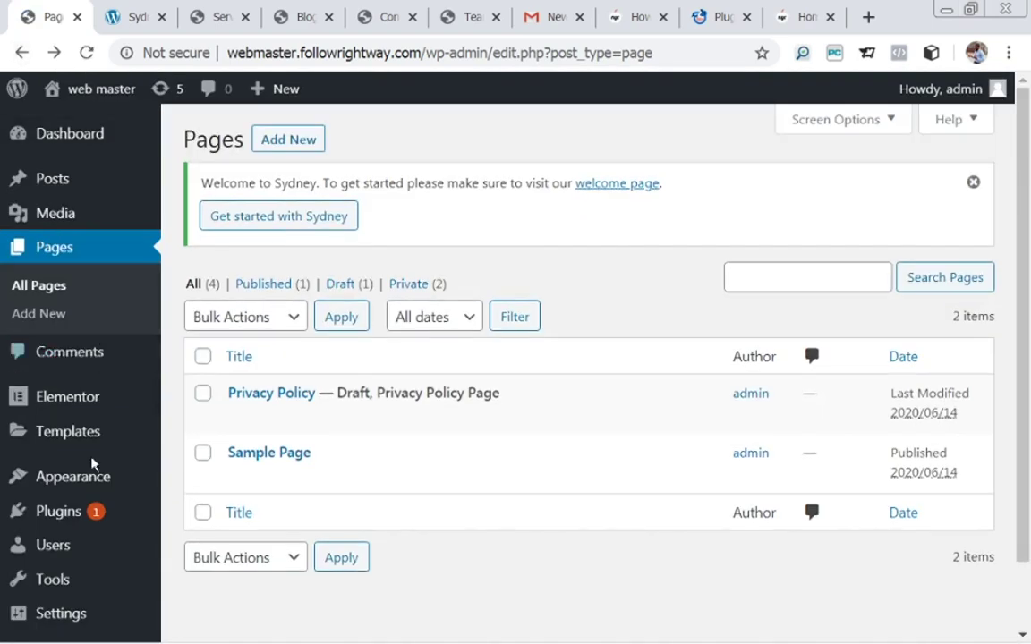
Step: Install the Classic Editor plugin from the featured plugins and activate it
{"action": "mouse_move", "coordinate": [74, 516]}
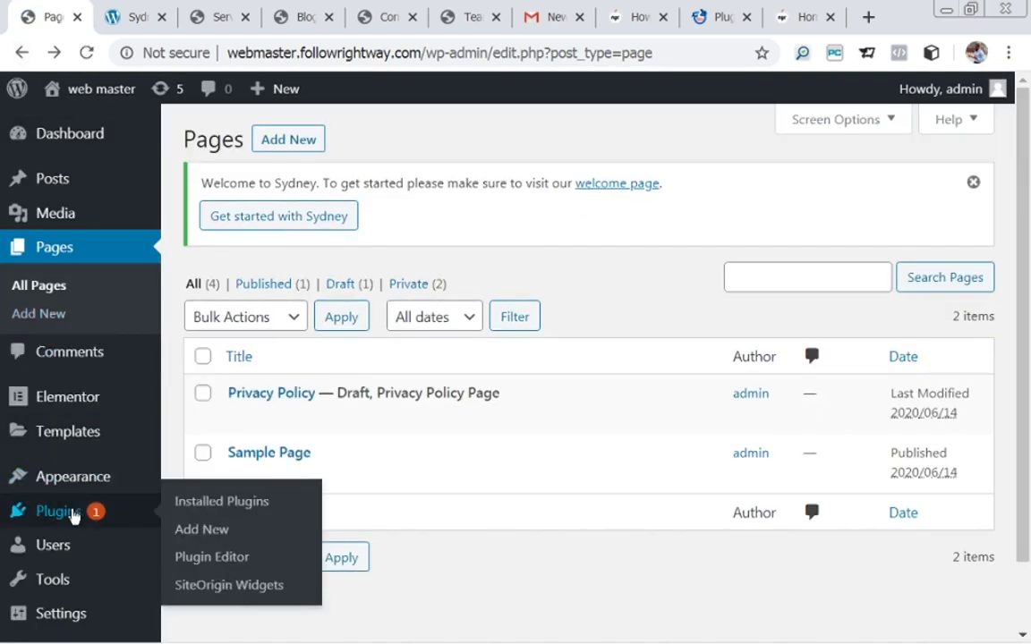
{"action": "left_click", "coordinate": [209, 532]}
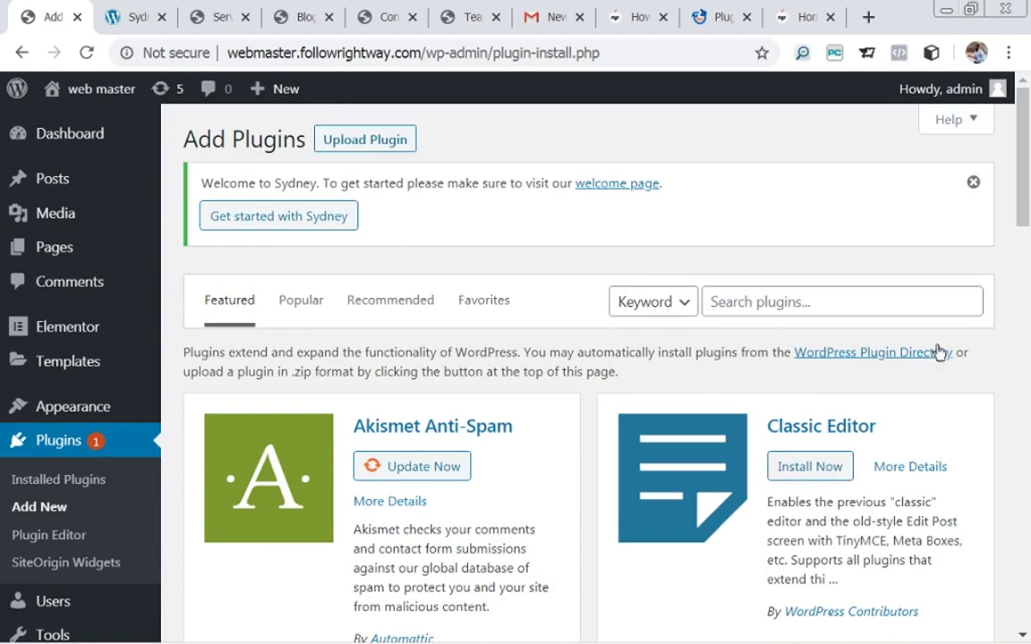
{"action": "scroll", "coordinate": [903, 423], "scroll_direction": "down", "scroll_amount": 1}
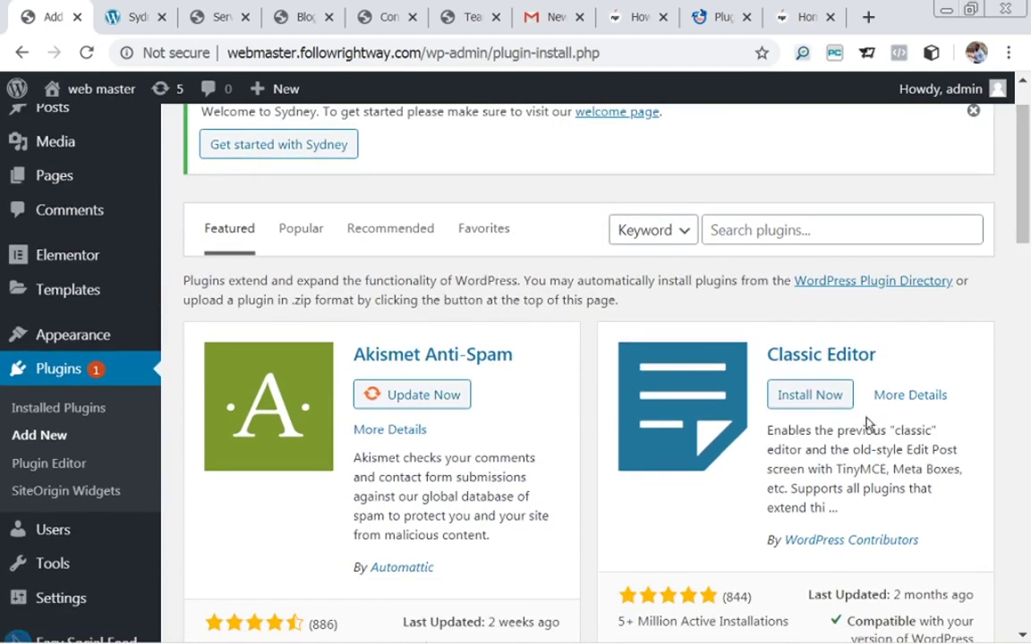
{"action": "left_click", "coordinate": [799, 405]}
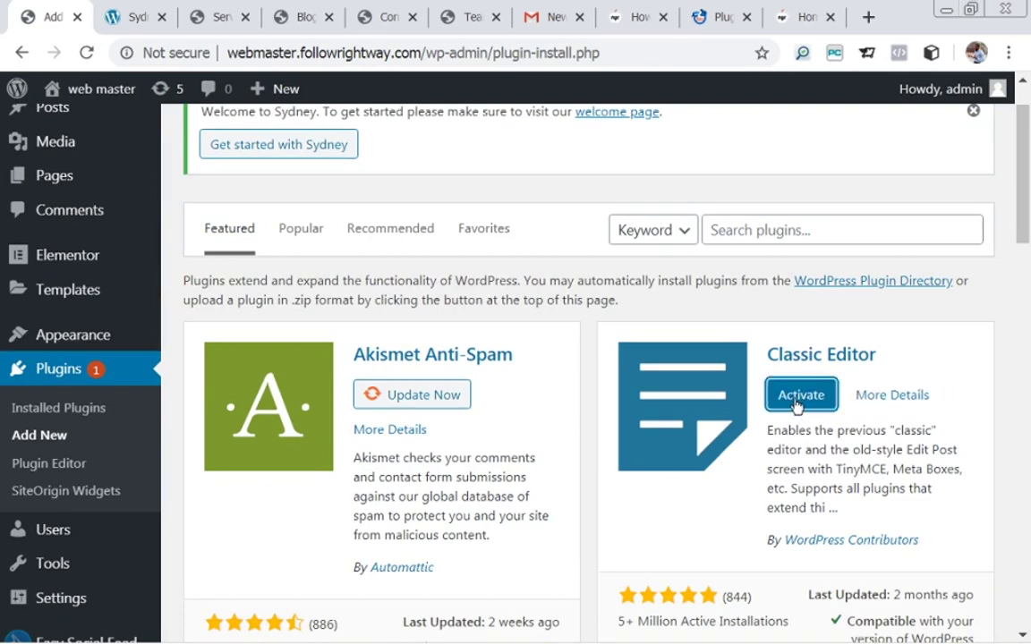
{"action": "left_click", "coordinate": [795, 402]}
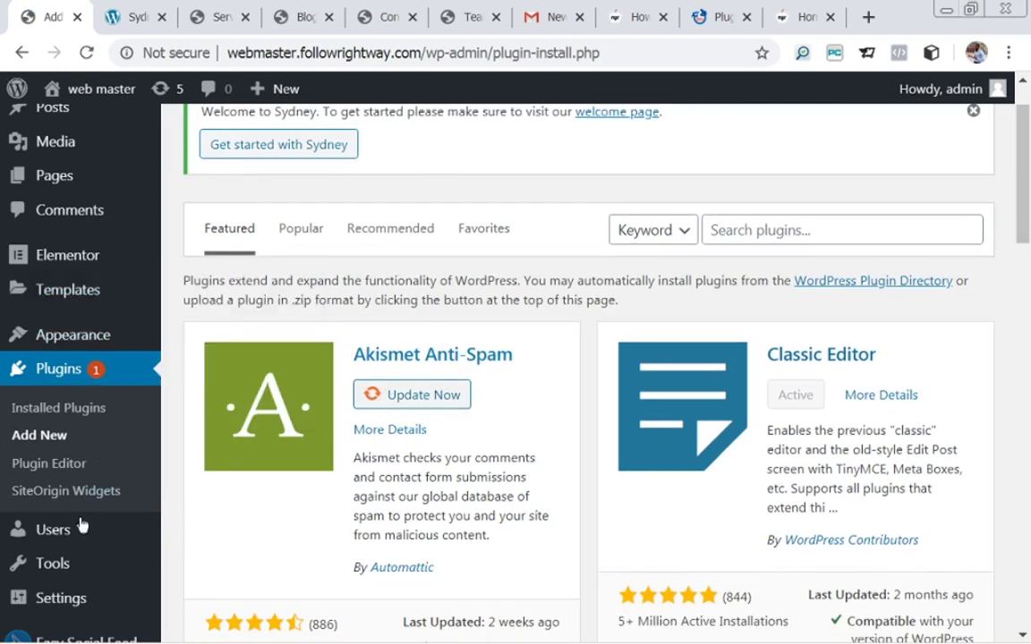
Step: Start a new page in the classic editor and title it Homepage
{"action": "mouse_move", "coordinate": [24, 184]}
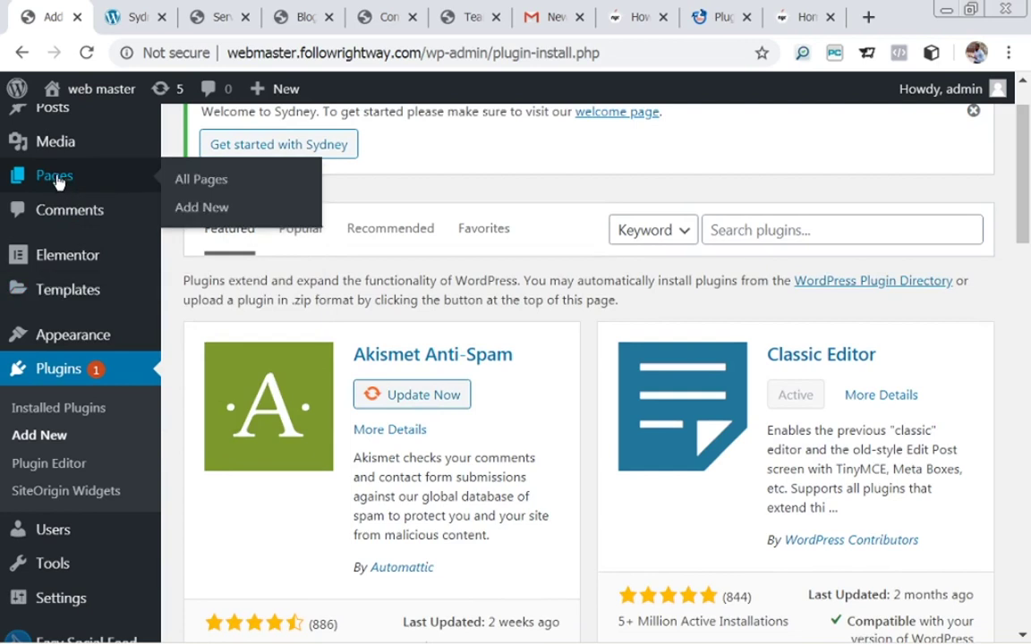
{"action": "left_click", "coordinate": [200, 215]}
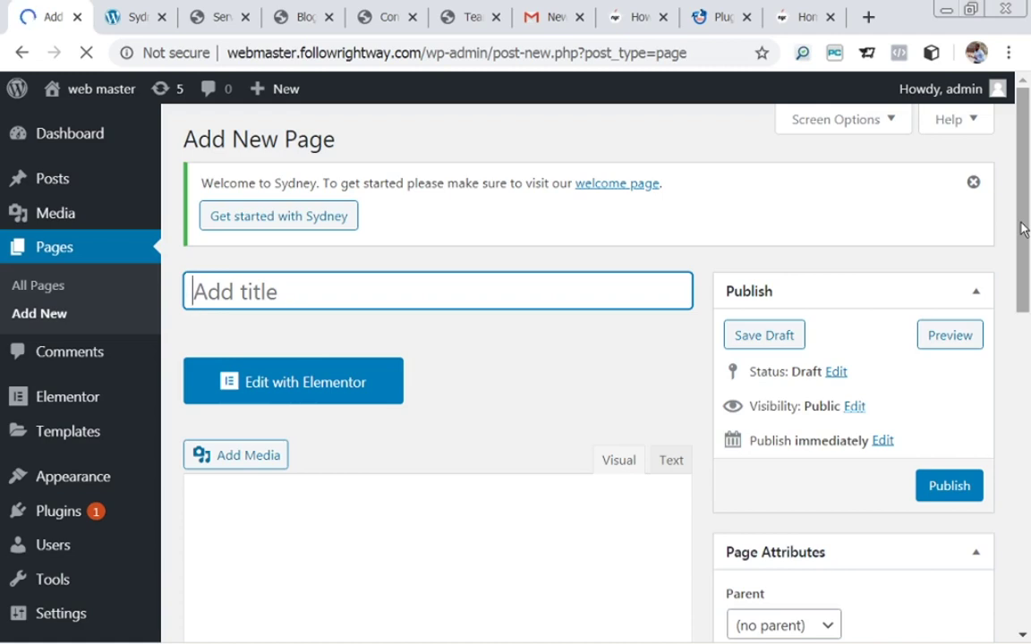
{"action": "key", "text": "ctrl+minus"}
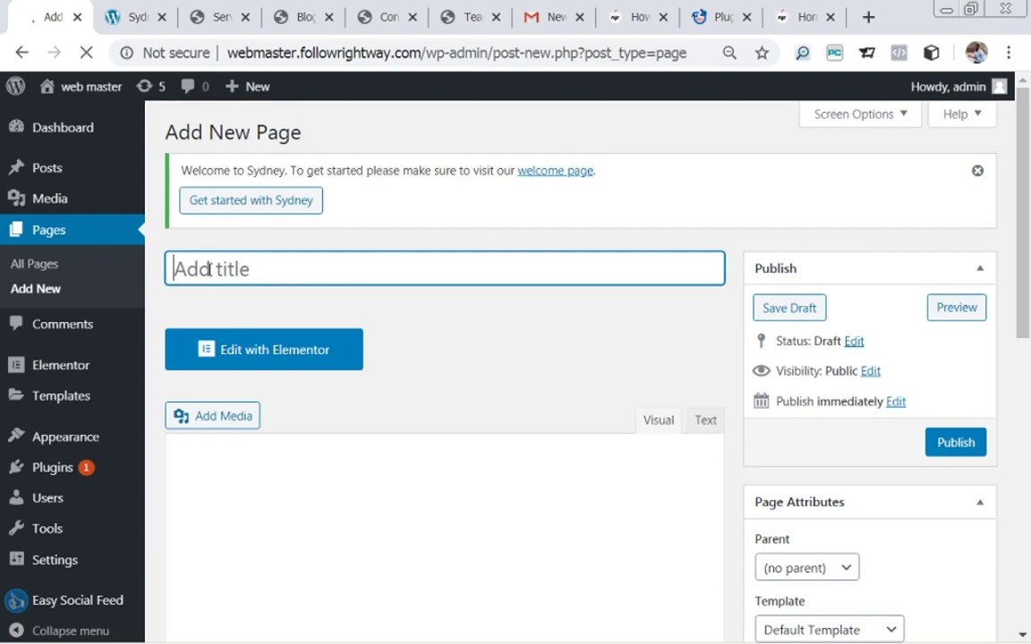
{"action": "type", "text": "Homep"}
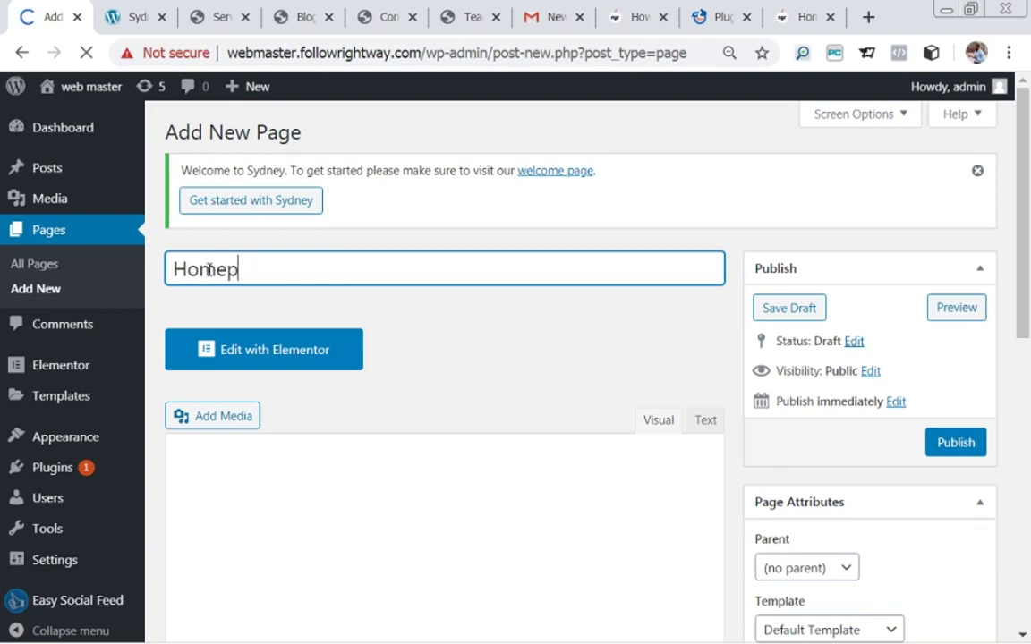
{"action": "type", "text": "age"}
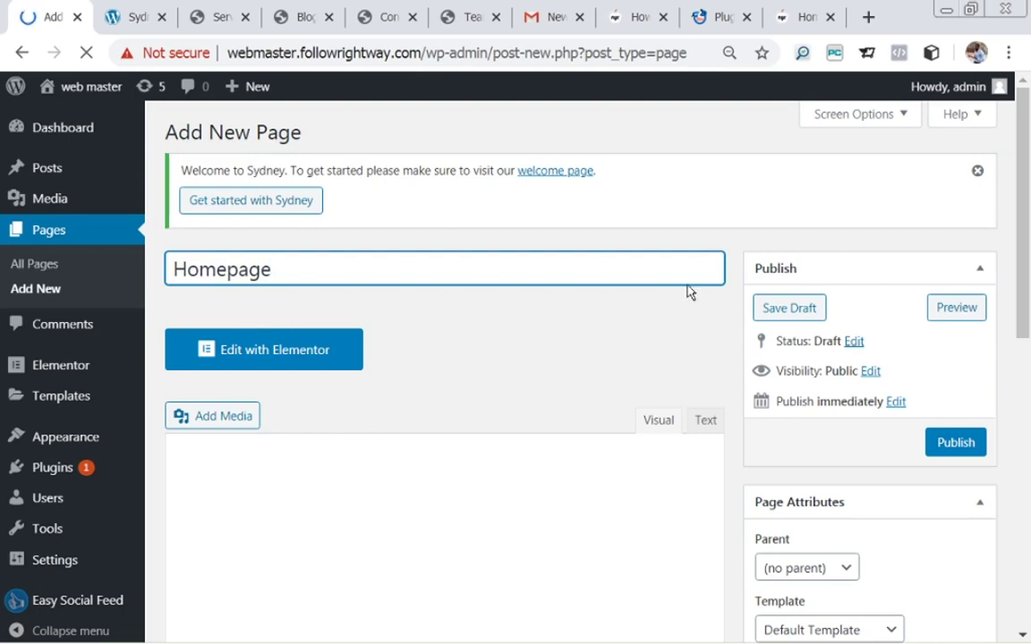
Step: Assign the Front Page template to the Homepage page in its page attributes
{"action": "scroll", "coordinate": [435, 520], "scroll_direction": "down", "scroll_amount": 2}
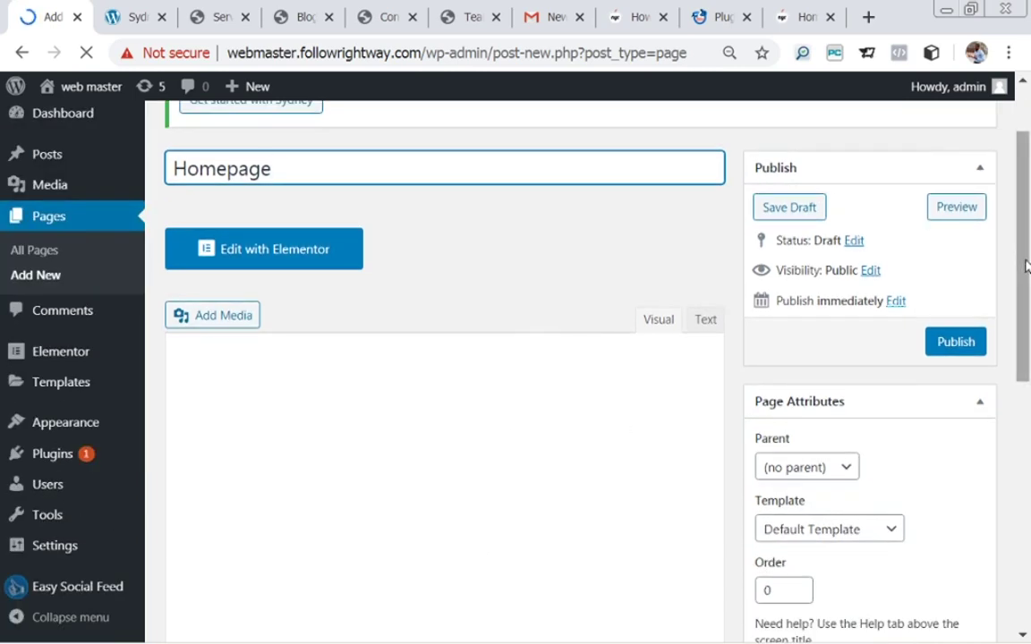
{"action": "scroll", "coordinate": [1027, 266], "scroll_direction": "down", "scroll_amount": 1}
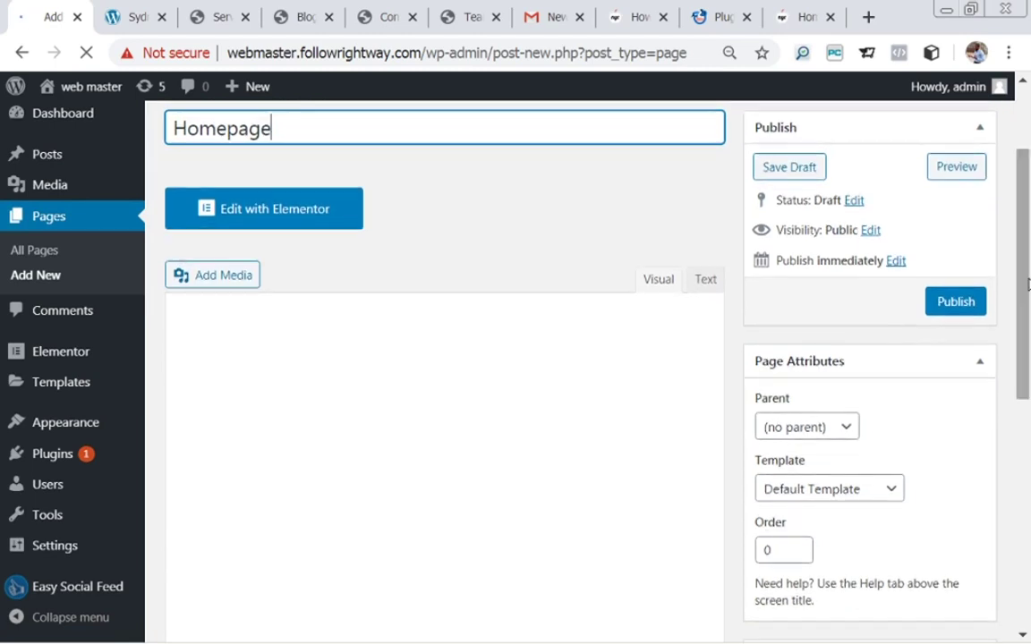
{"action": "left_click", "coordinate": [847, 491]}
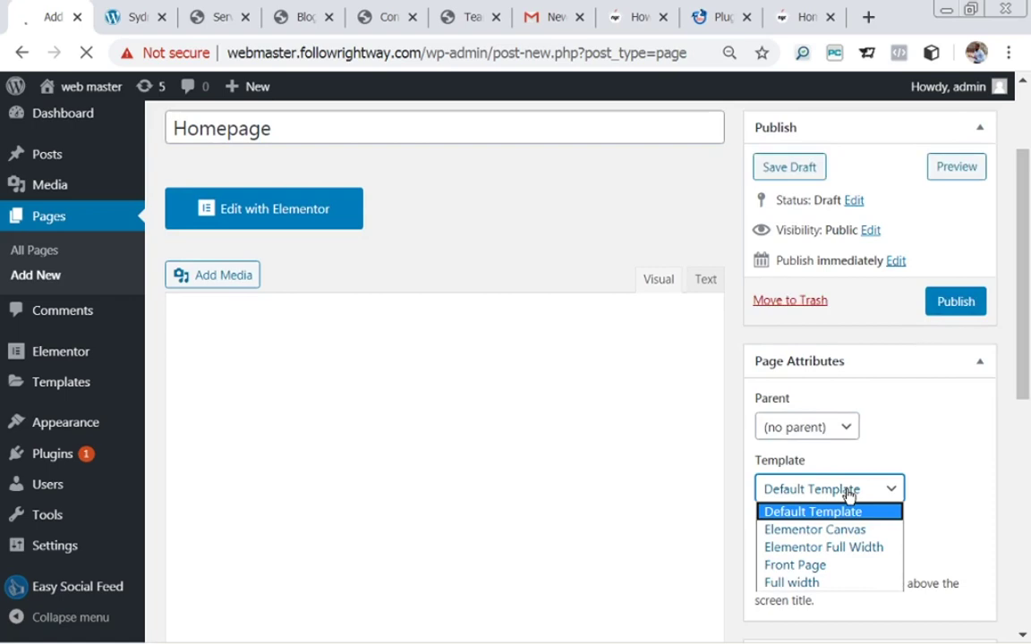
{"action": "left_click", "coordinate": [795, 565]}
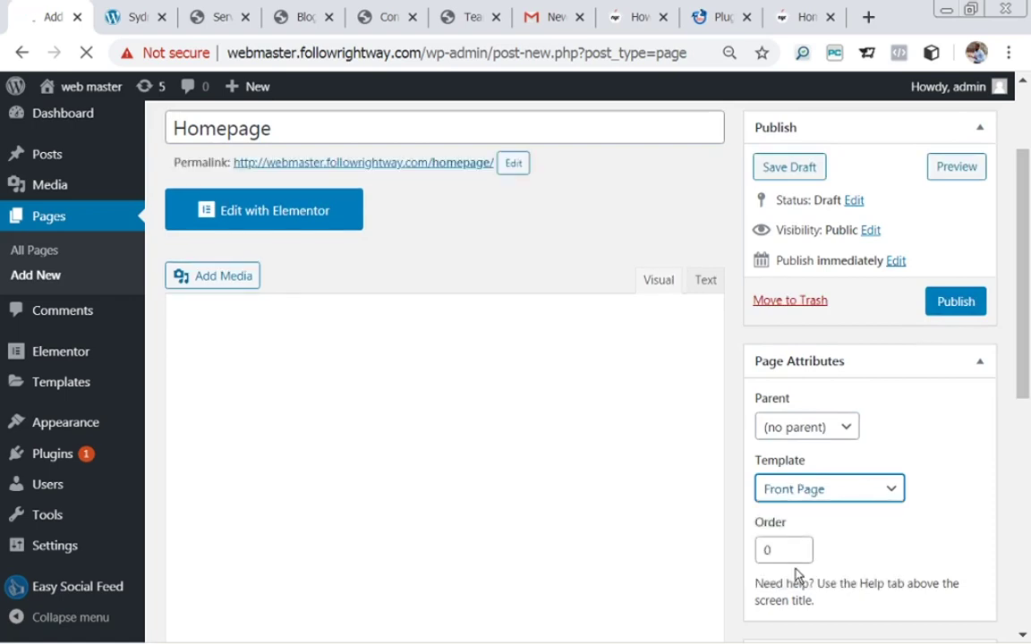
Step: Publish the Homepage page and view it on the live site
{"action": "left_click_drag", "start_coordinate": [1027, 361], "coordinate": [1020, 336]}
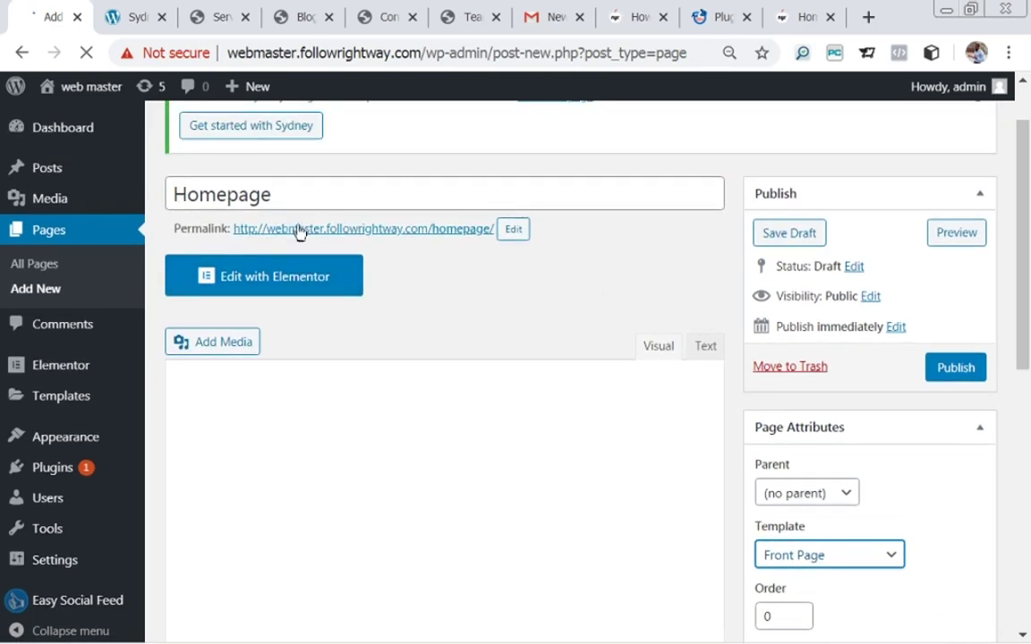
{"action": "scroll", "coordinate": [319, 235], "scroll_direction": "down", "scroll_amount": 2}
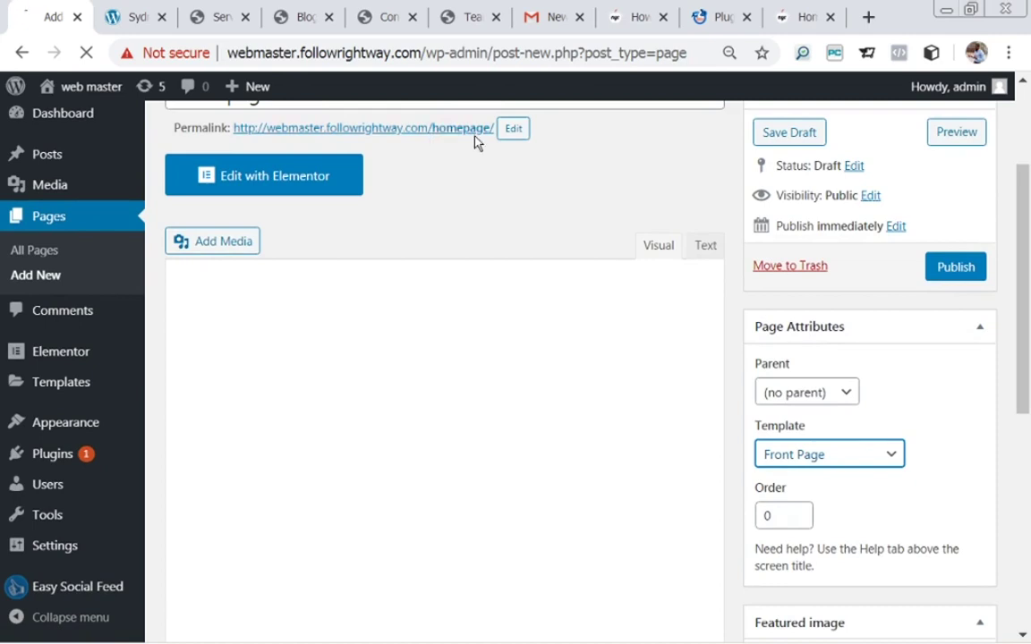
{"action": "left_click_drag", "start_coordinate": [1027, 239], "coordinate": [1000, 159]}
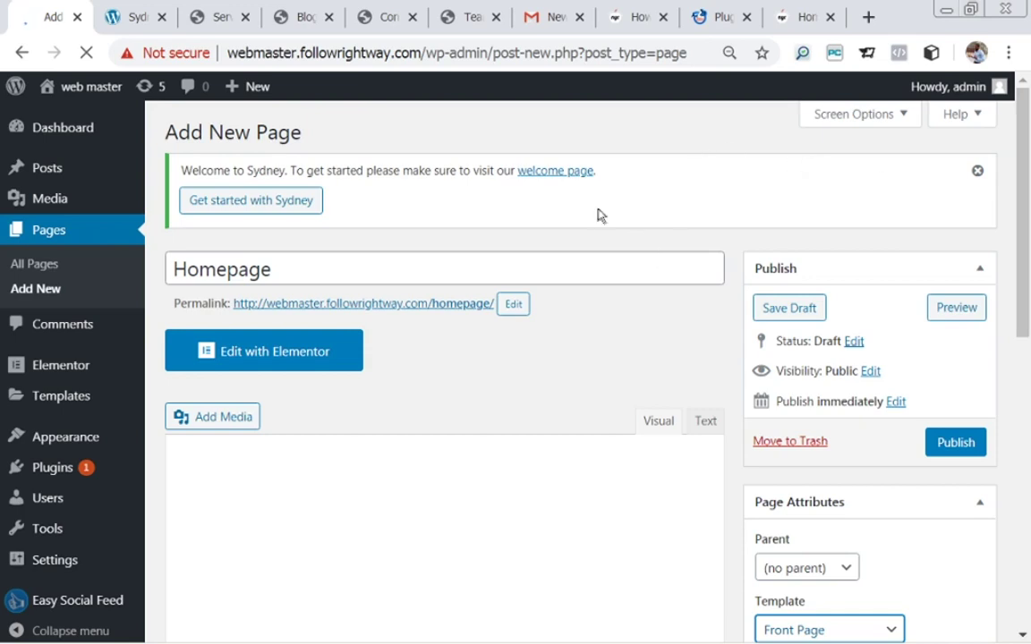
{"action": "left_click", "coordinate": [944, 452]}
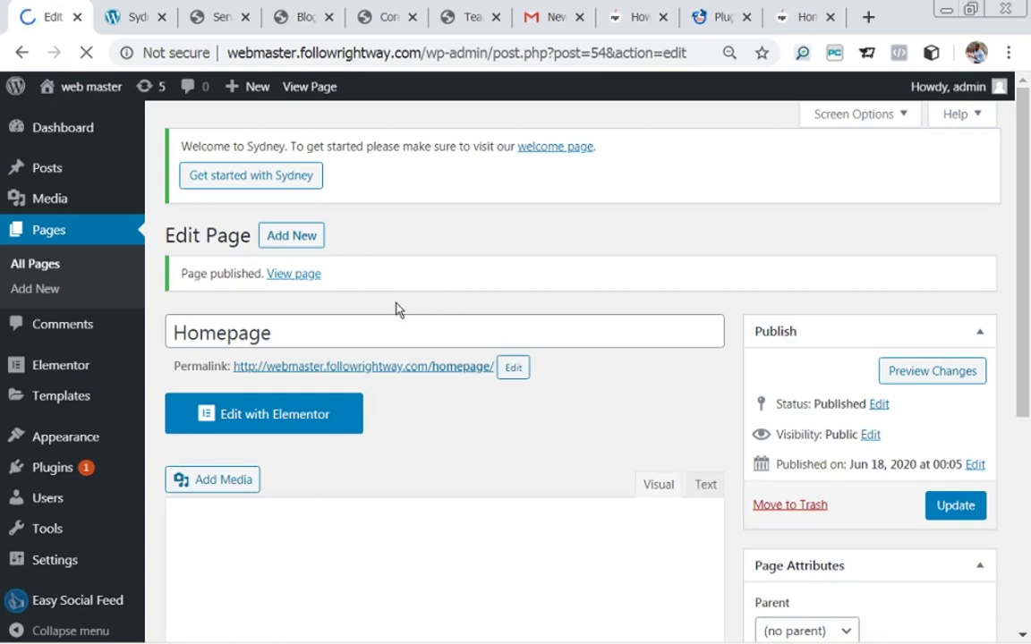
{"action": "left_click", "coordinate": [284, 263]}
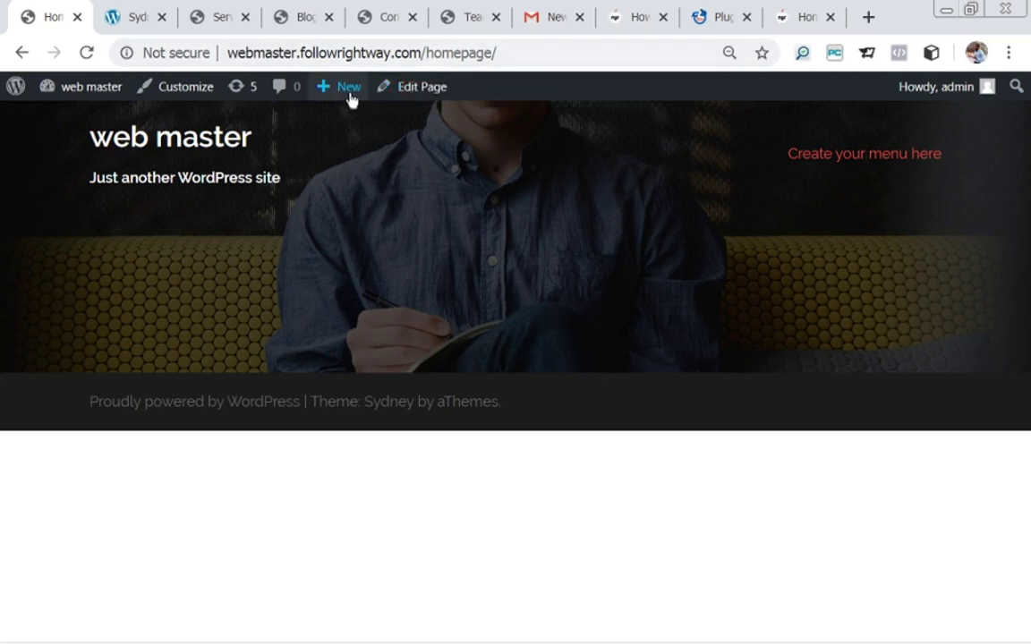
Step: Create another new page titled Blog and publish it with the default template
{"action": "mouse_move", "coordinate": [350, 96]}
{"action": "left_click", "coordinate": [333, 168]}
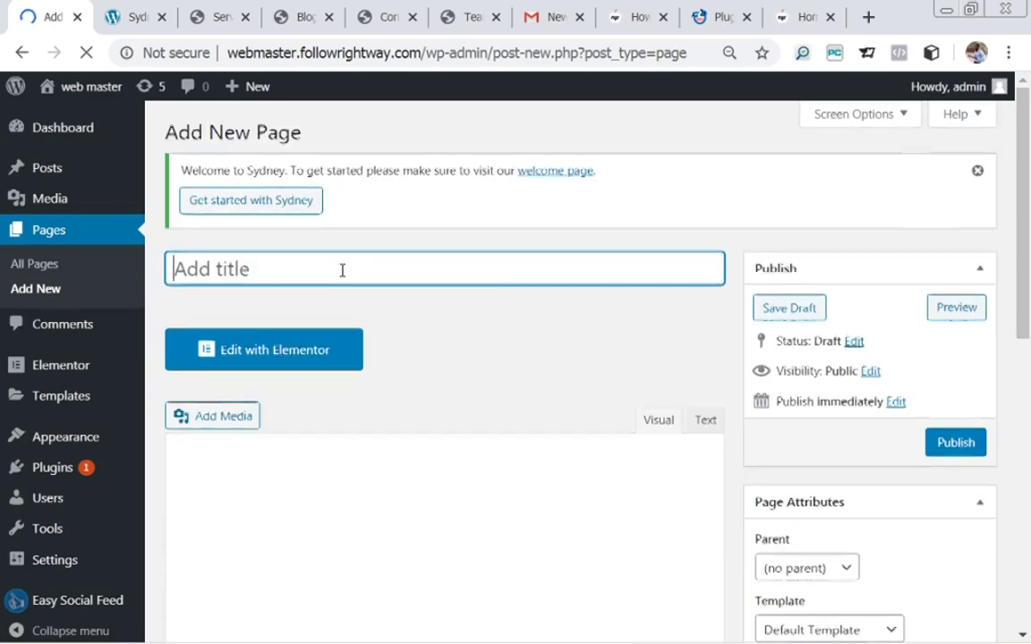
{"action": "type", "text": "Blo"}
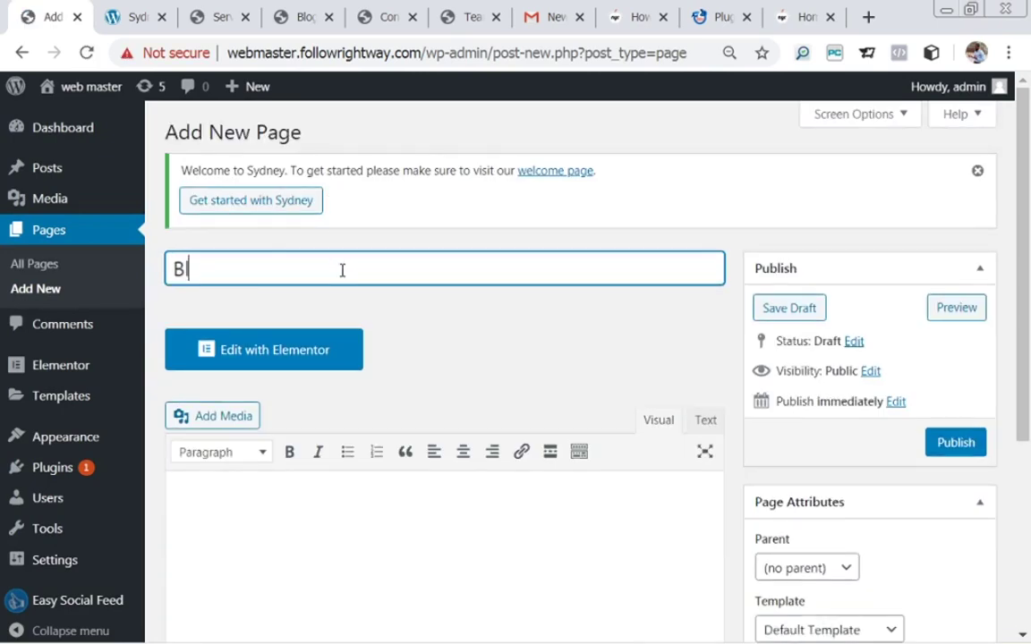
{"action": "type", "text": "g"}
{"action": "scroll", "coordinate": [1026, 452], "scroll_direction": "down", "scroll_amount": 3}
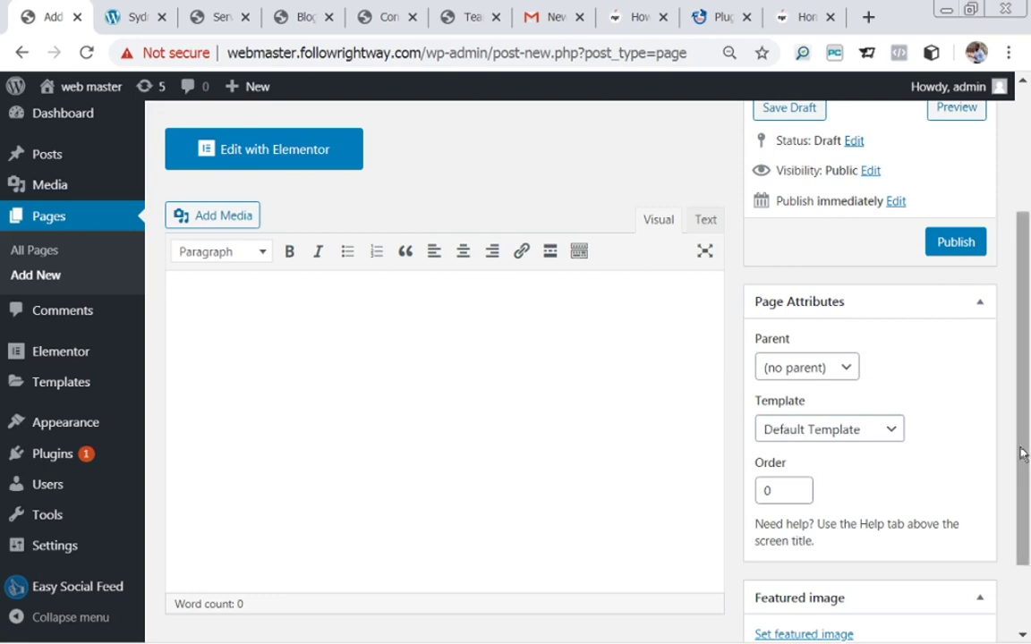
{"action": "scroll", "coordinate": [1025, 403], "scroll_direction": "up", "scroll_amount": 1}
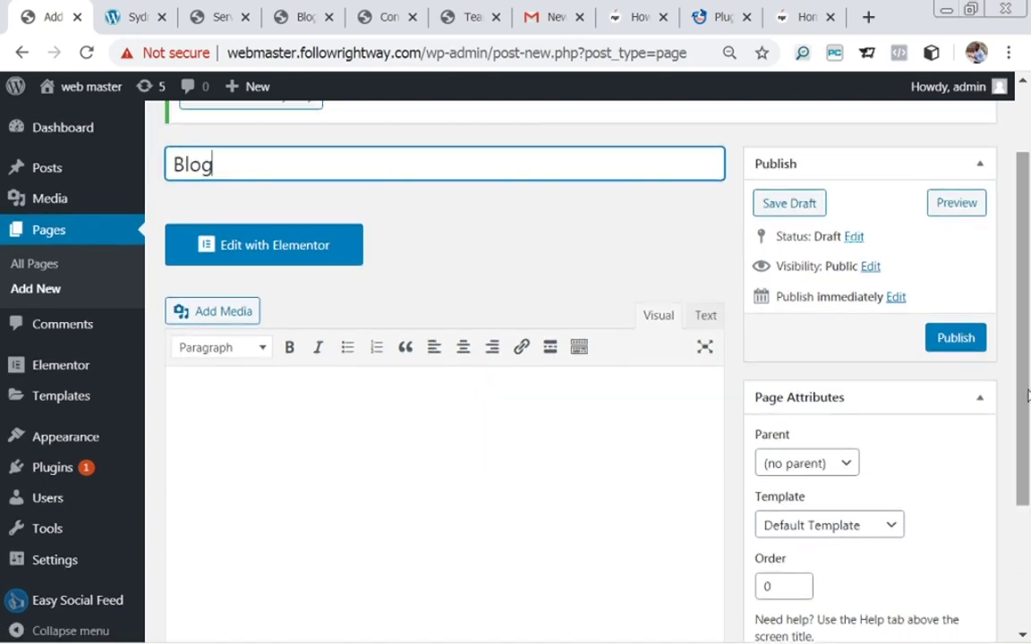
{"action": "left_click_drag", "start_coordinate": [1026, 395], "coordinate": [1024, 345]}
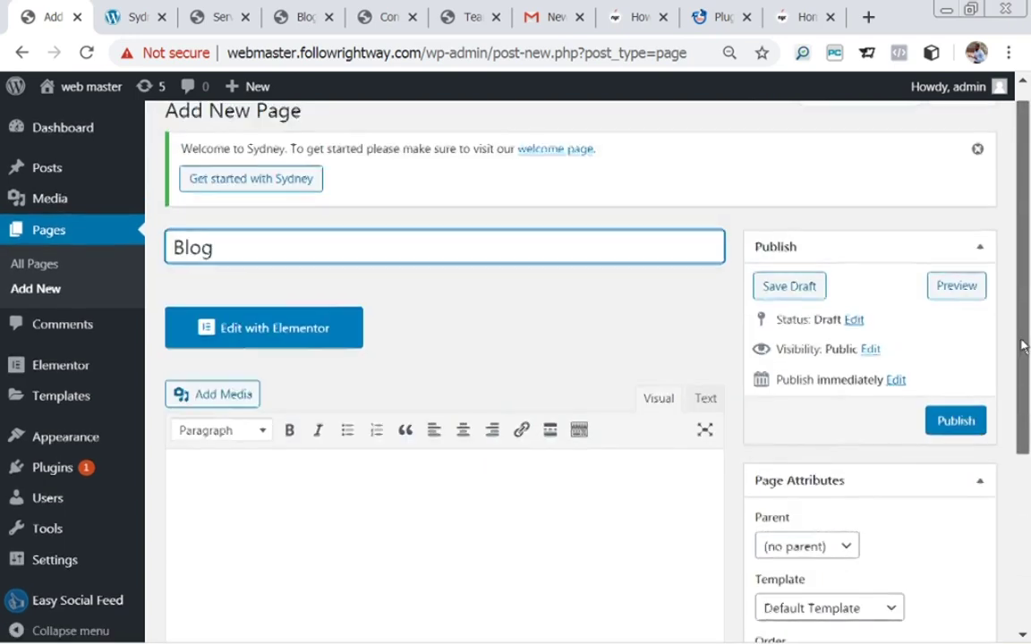
{"action": "left_click", "coordinate": [948, 429]}
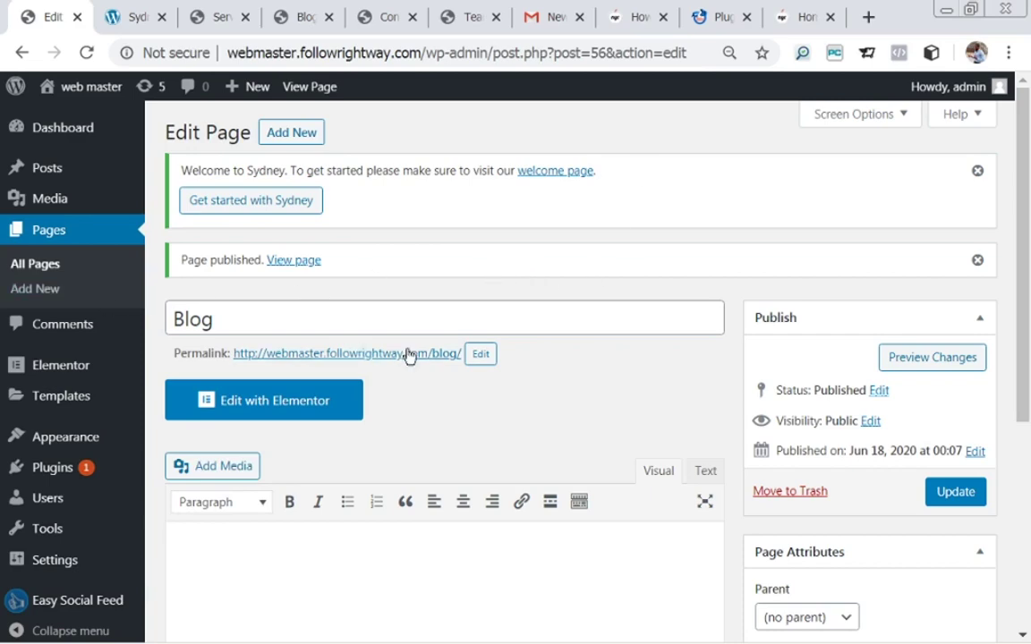
Step: In the site's reading settings, make the homepage display a static page and choose Homepage as that page
{"action": "scroll", "coordinate": [1027, 285], "scroll_direction": "down", "scroll_amount": 1}
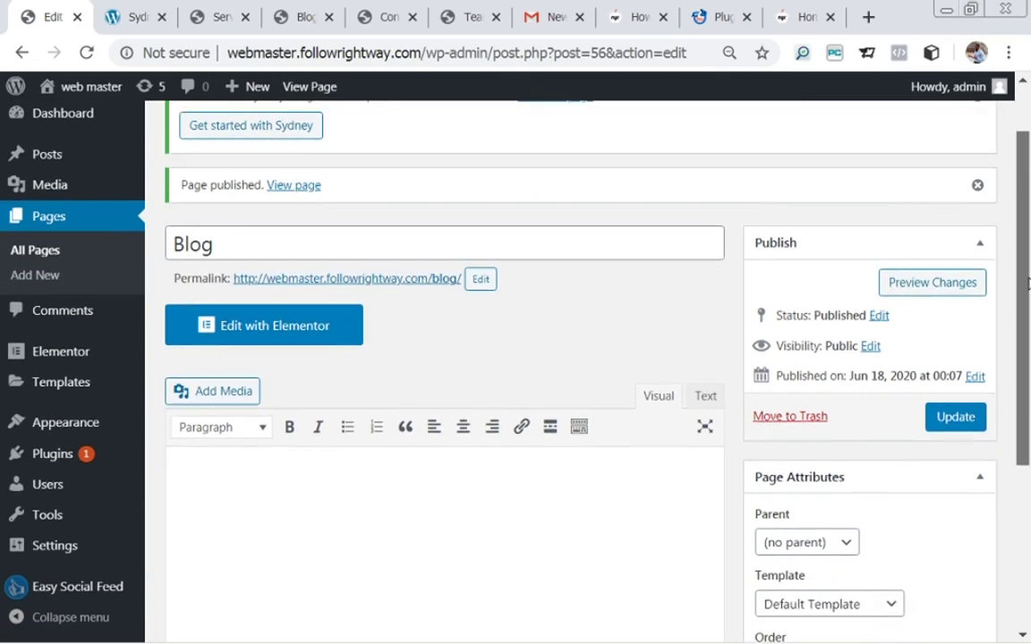
{"action": "mouse_move", "coordinate": [91, 392]}
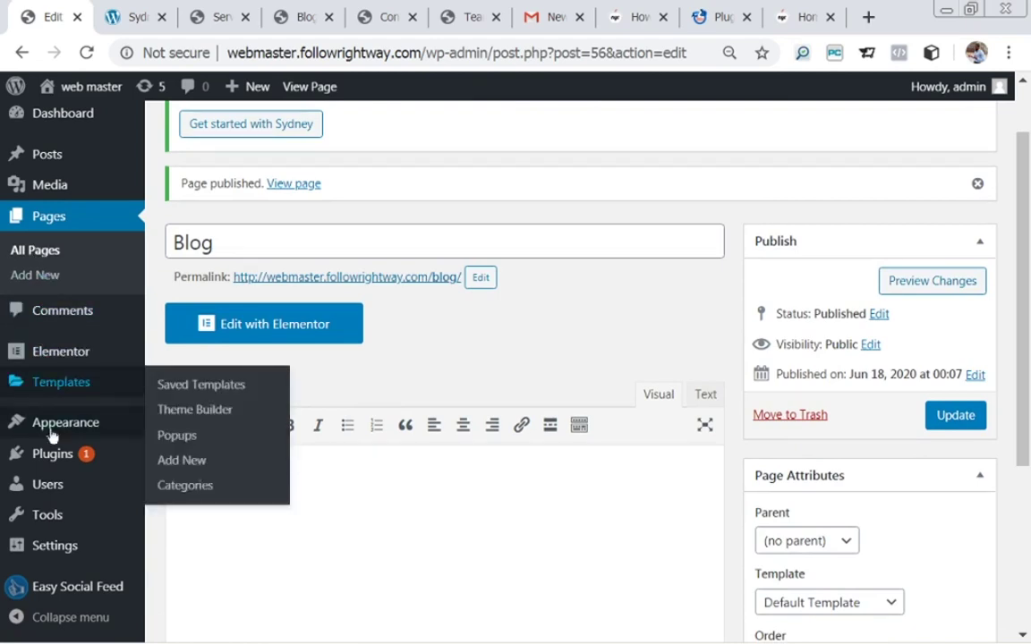
{"action": "mouse_move", "coordinate": [51, 546]}
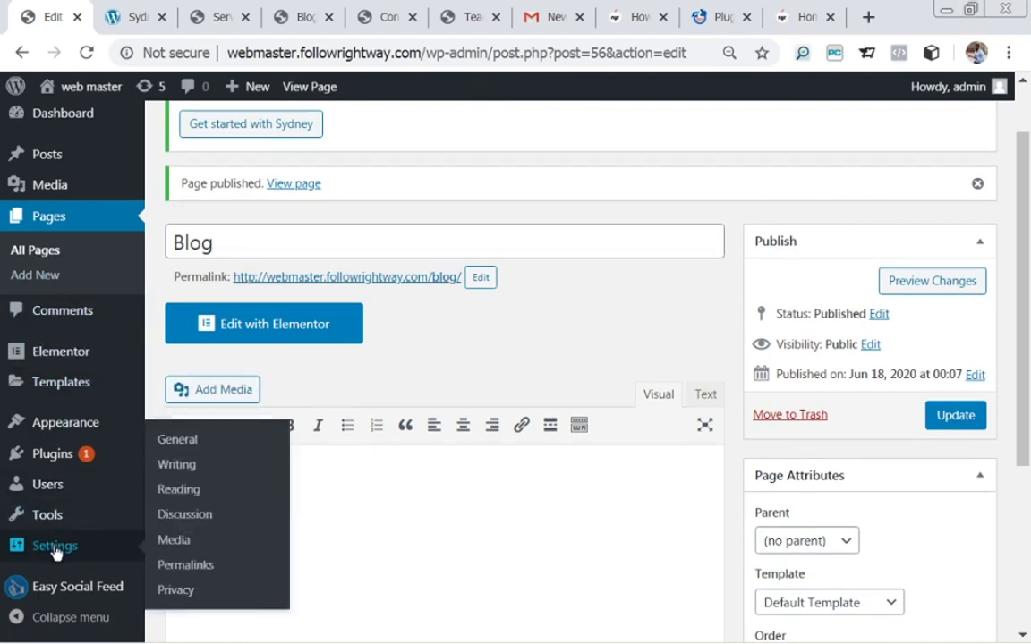
{"action": "left_click", "coordinate": [177, 493]}
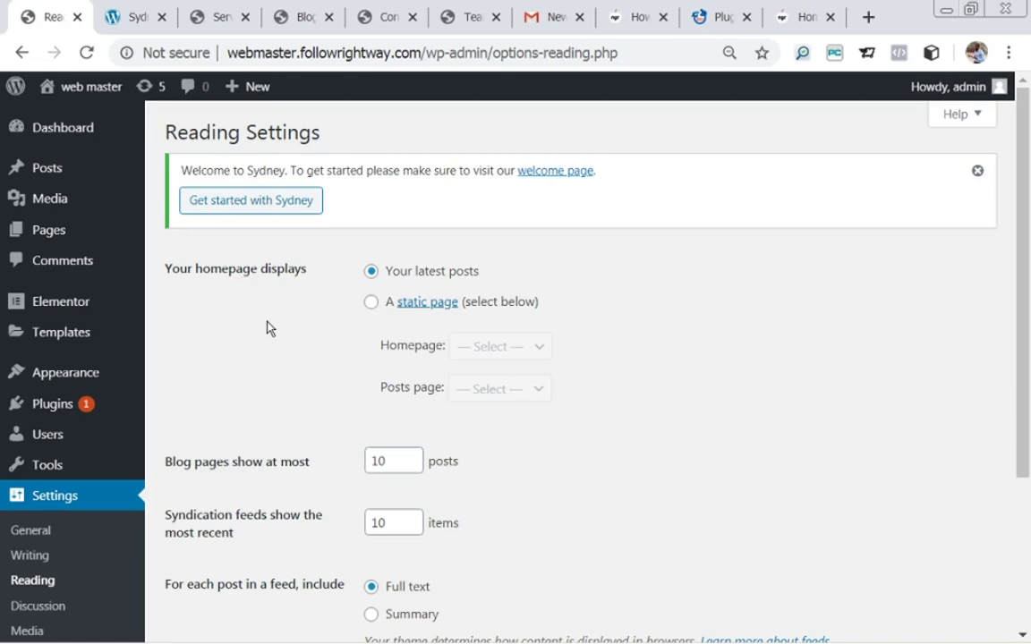
{"action": "left_click", "coordinate": [371, 302]}
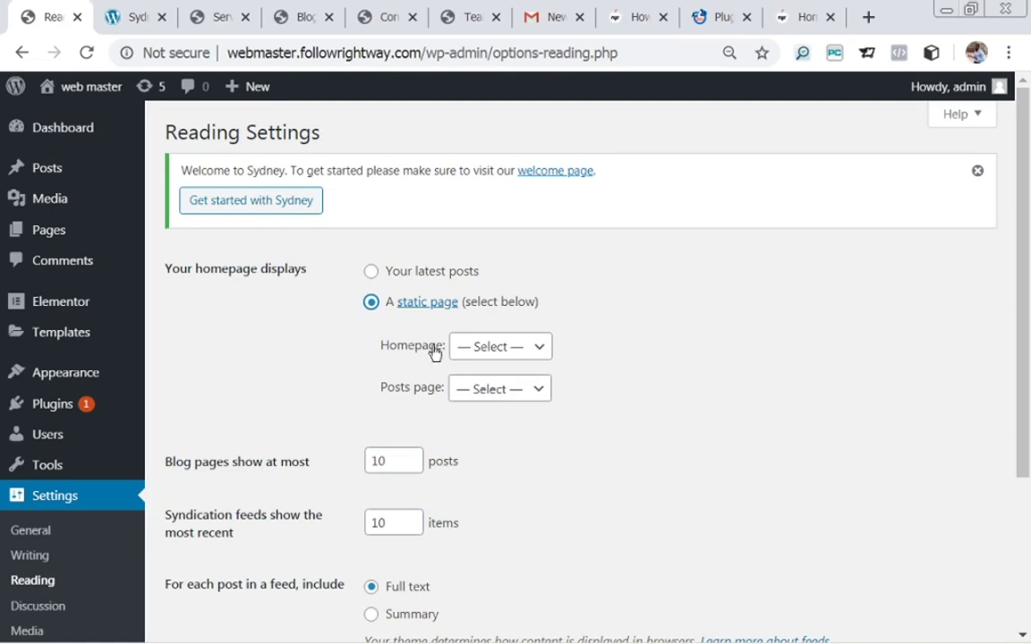
{"action": "left_click", "coordinate": [470, 348]}
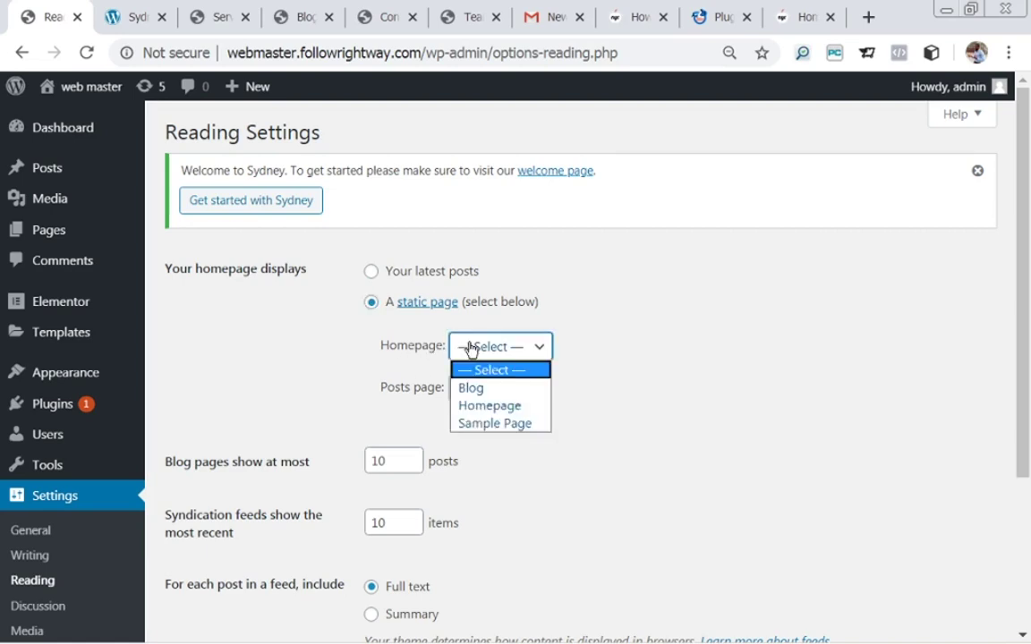
{"action": "left_click", "coordinate": [478, 407]}
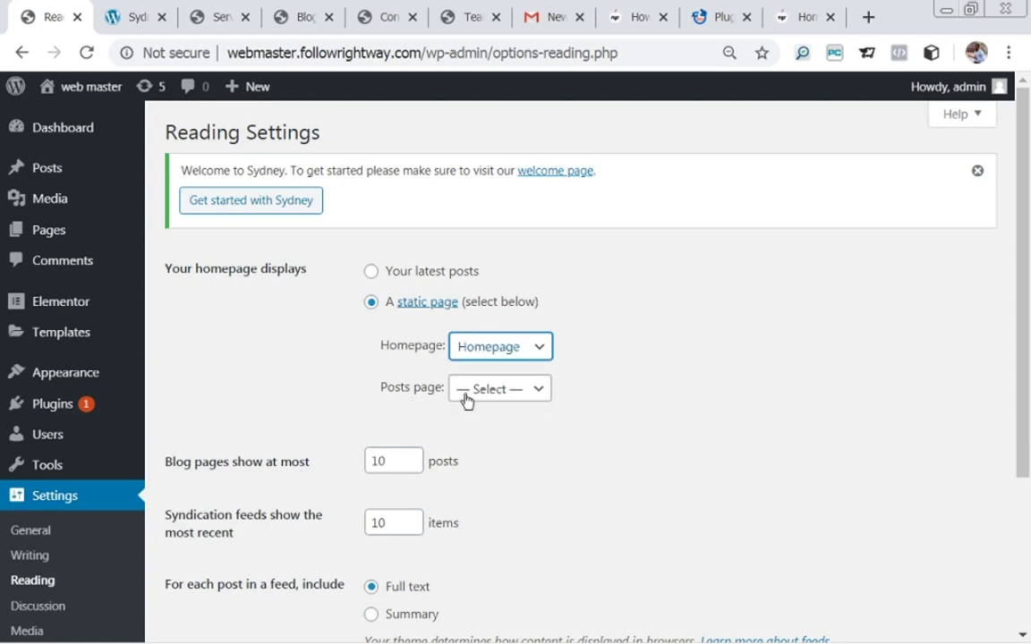
Step: Choose Blog as the posts page in the reading settings and save the changes
{"action": "left_click", "coordinate": [483, 400]}
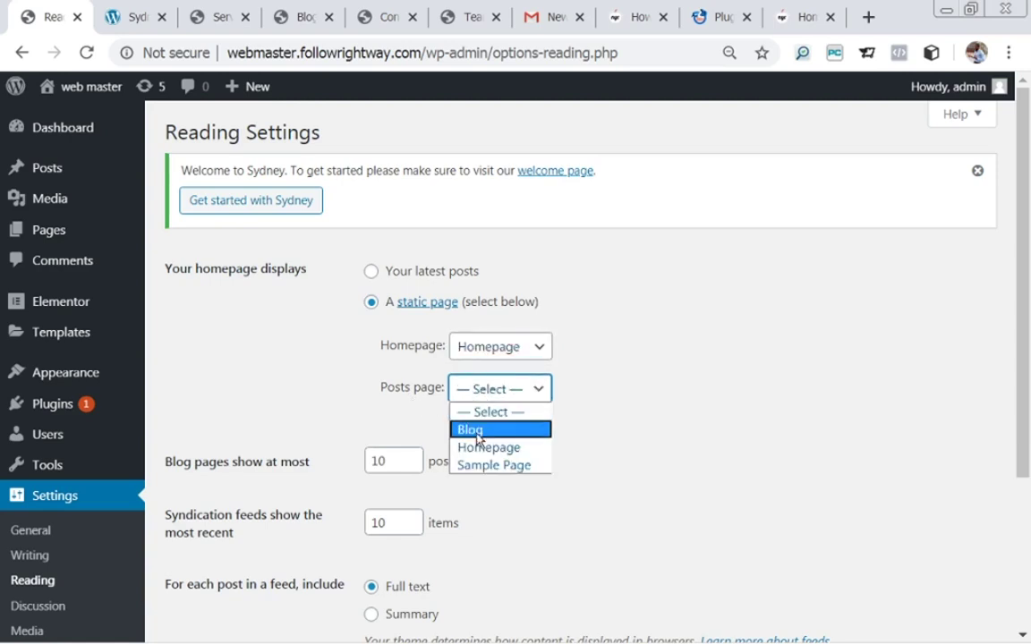
{"action": "left_click", "coordinate": [478, 437]}
{"action": "left_click_drag", "start_coordinate": [1027, 240], "coordinate": [1029, 400]}
{"action": "left_click", "coordinate": [224, 554]}
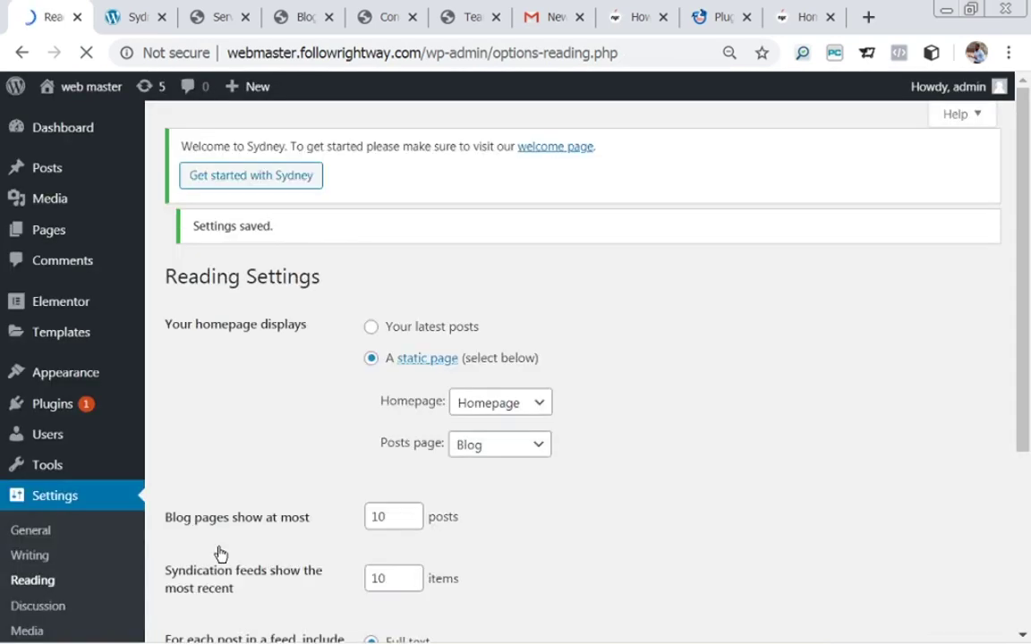
{"action": "left_click_drag", "start_coordinate": [219, 554], "coordinate": [276, 534]}
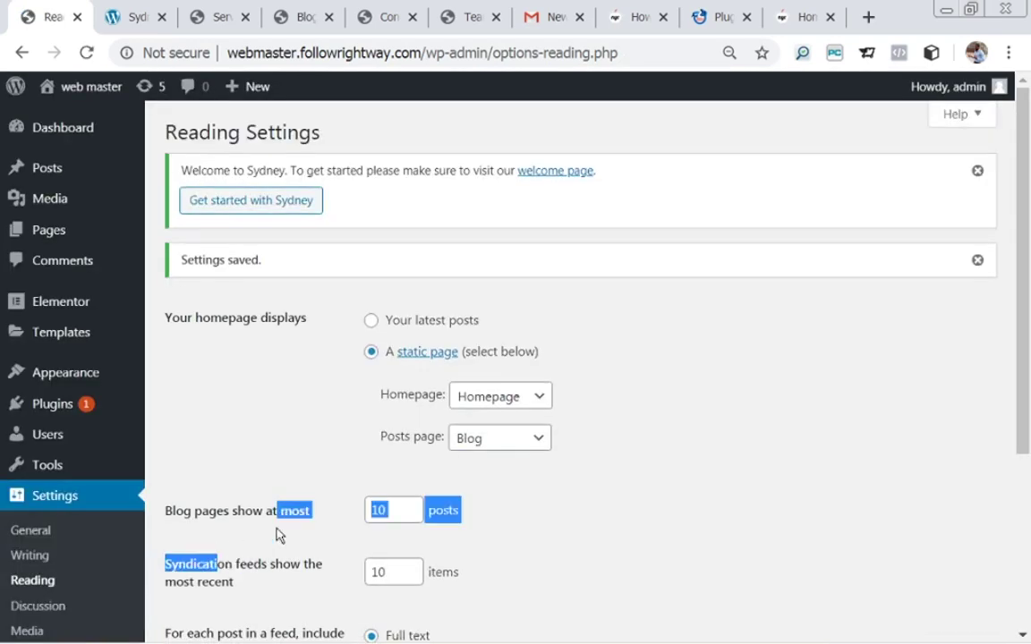
Step: Load the live site's front page at webmaster.followrightway.com by removing the admin path from the address
{"action": "left_click", "coordinate": [417, 55]}
{"action": "left_click", "coordinate": [421, 55]}
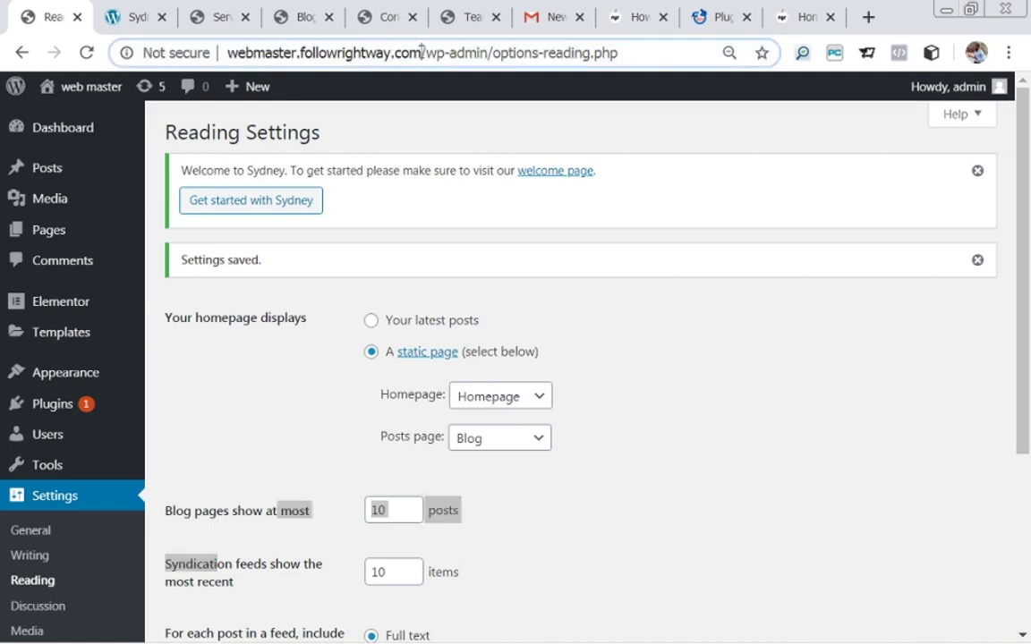
{"action": "left_click_drag", "start_coordinate": [426, 54], "coordinate": [628, 59]}
{"action": "key", "text": "BackSpace"}
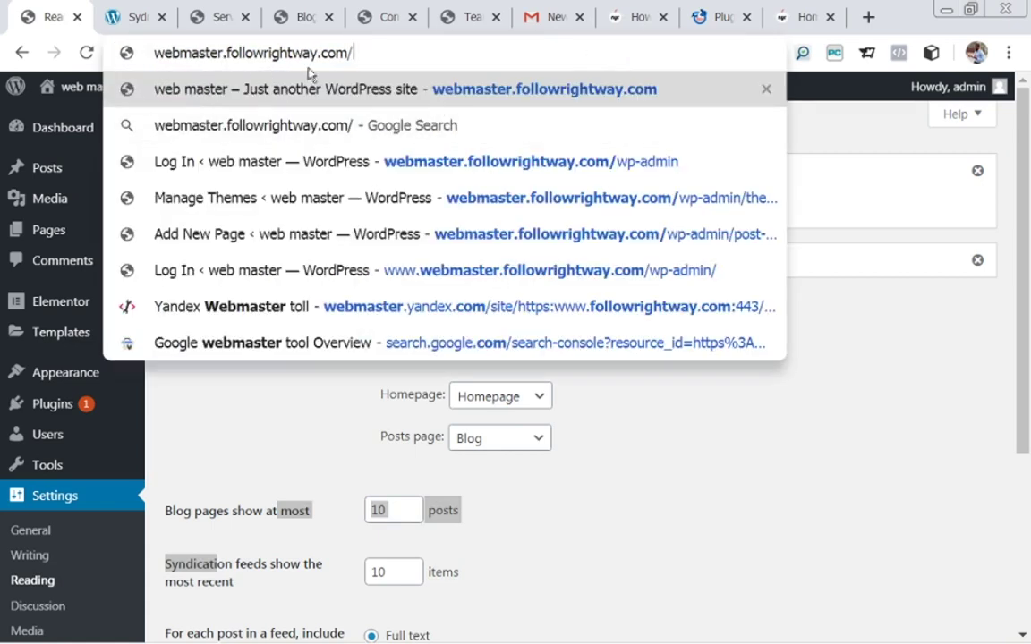
{"action": "key", "text": "Return"}
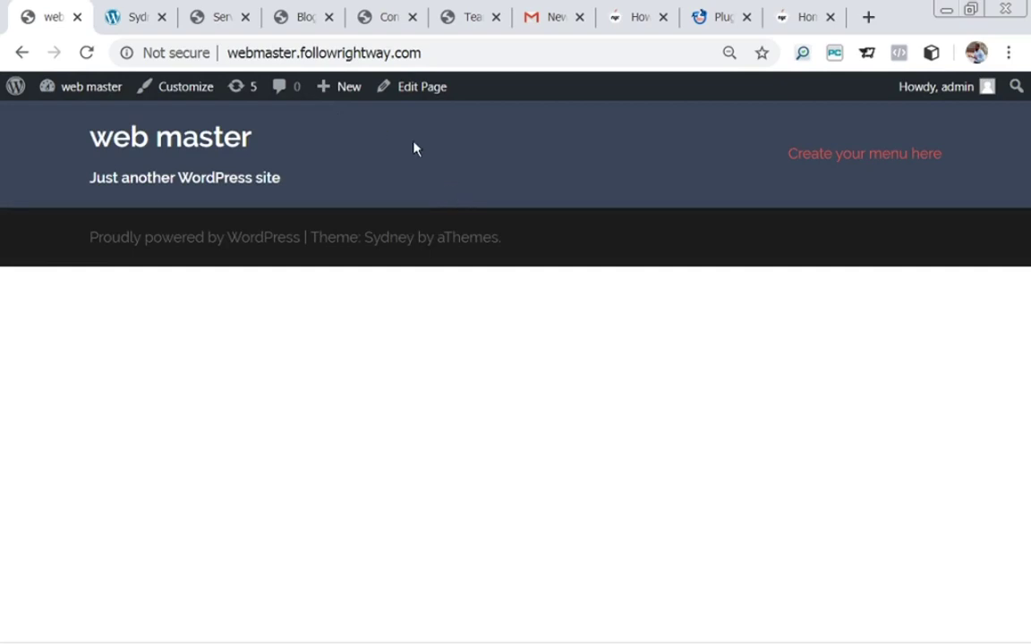
{"action": "left_click", "coordinate": [427, 54]}
{"action": "left_click", "coordinate": [427, 55]}
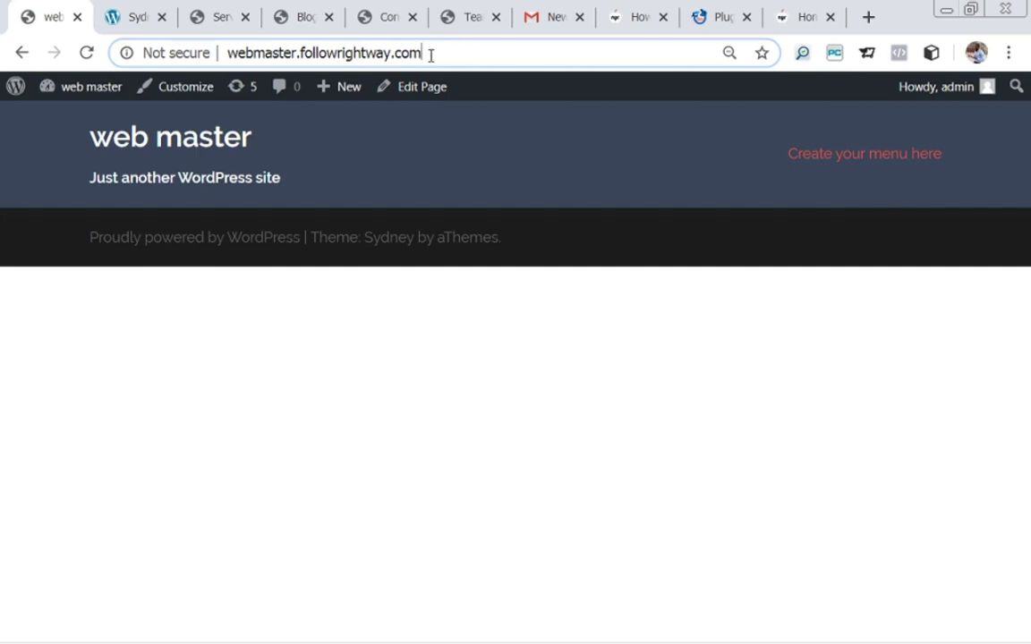
{"action": "type", "text": "/"}
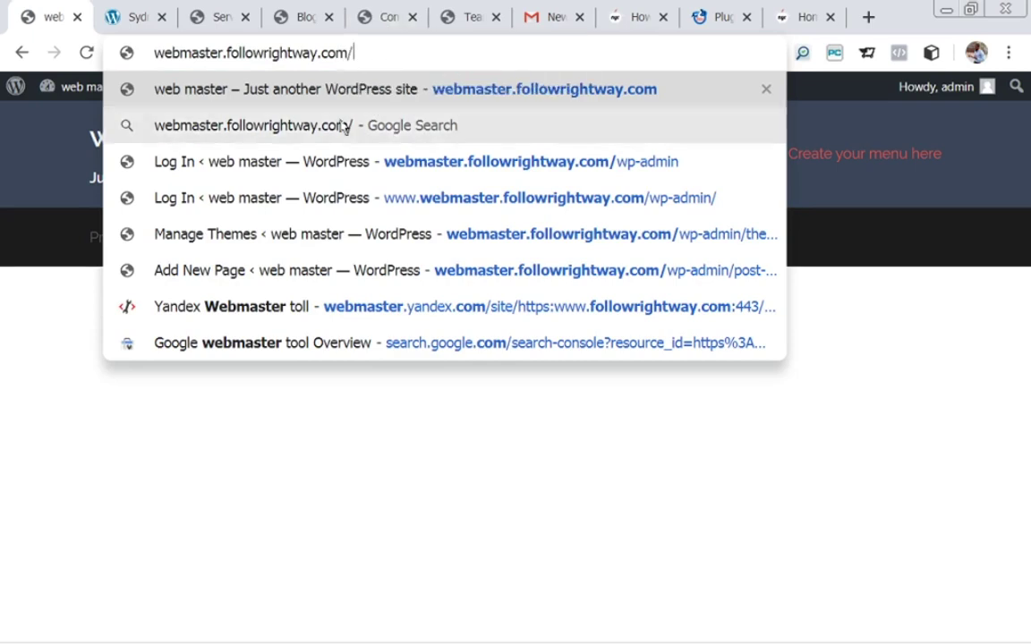
{"action": "left_click", "coordinate": [77, 332]}
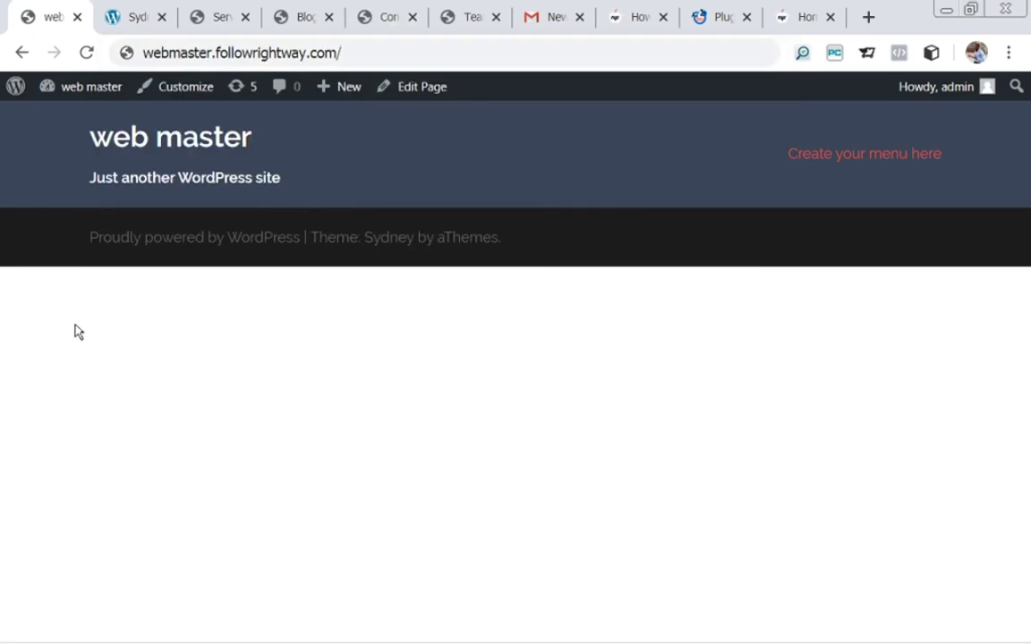
Step: Open the front page for editing from the live site and look over its editor
{"action": "left_click", "coordinate": [414, 90]}
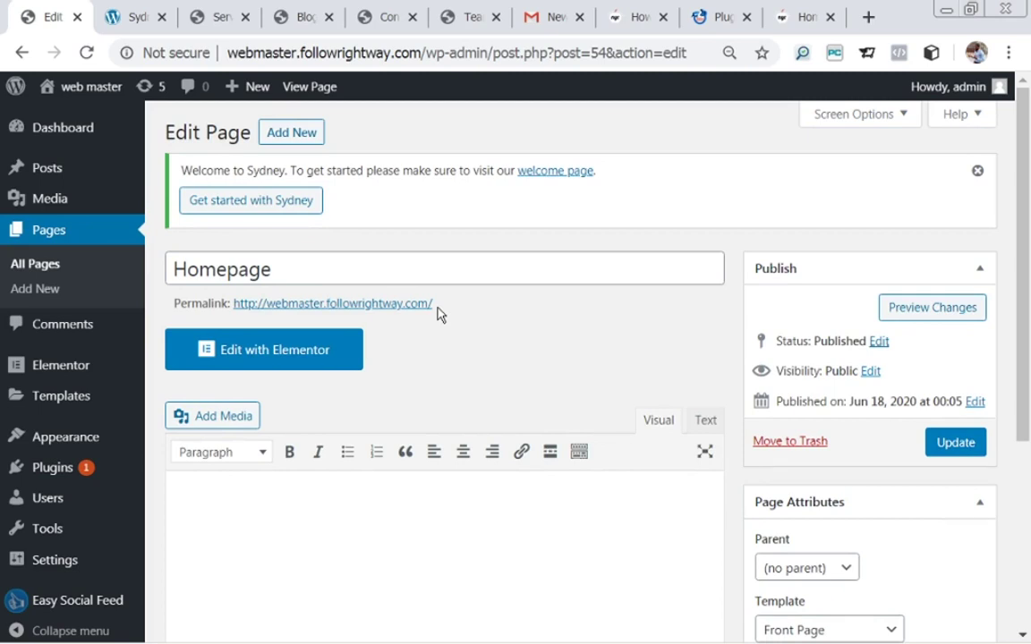
{"action": "scroll", "coordinate": [447, 340], "scroll_direction": "down", "scroll_amount": 1}
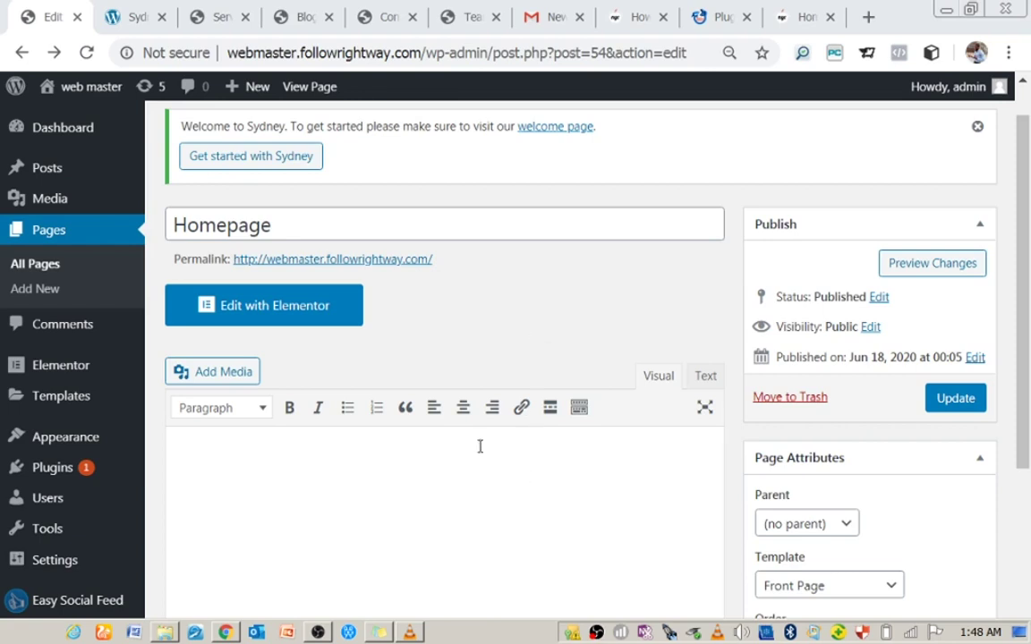
Step: Search the plugin directory for "page builder", and install and activate Page Builder by SiteOrigin
{"action": "mouse_move", "coordinate": [27, 470]}
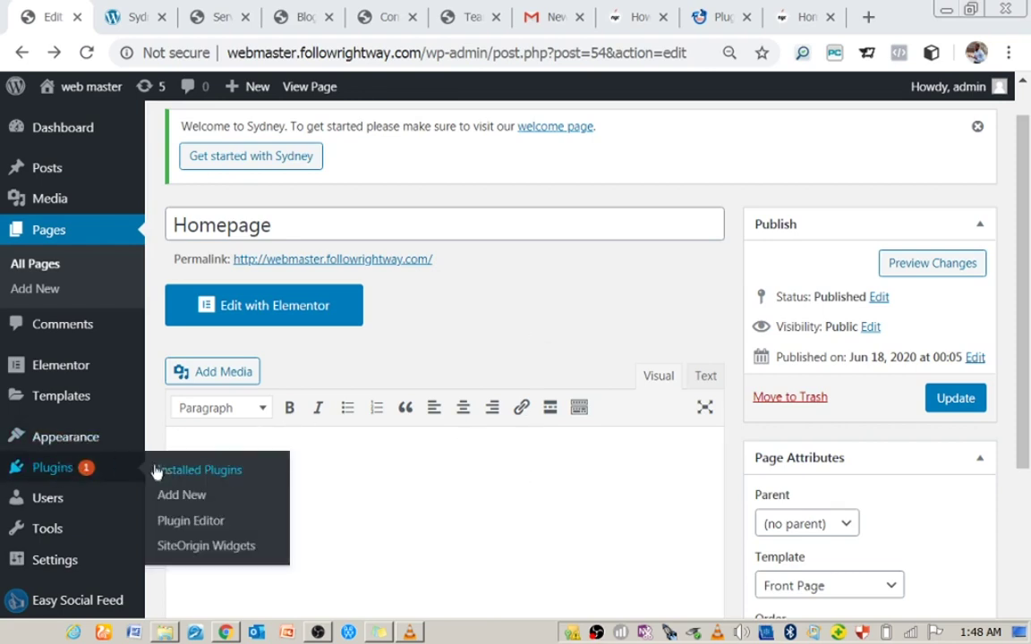
{"action": "left_click", "coordinate": [183, 498]}
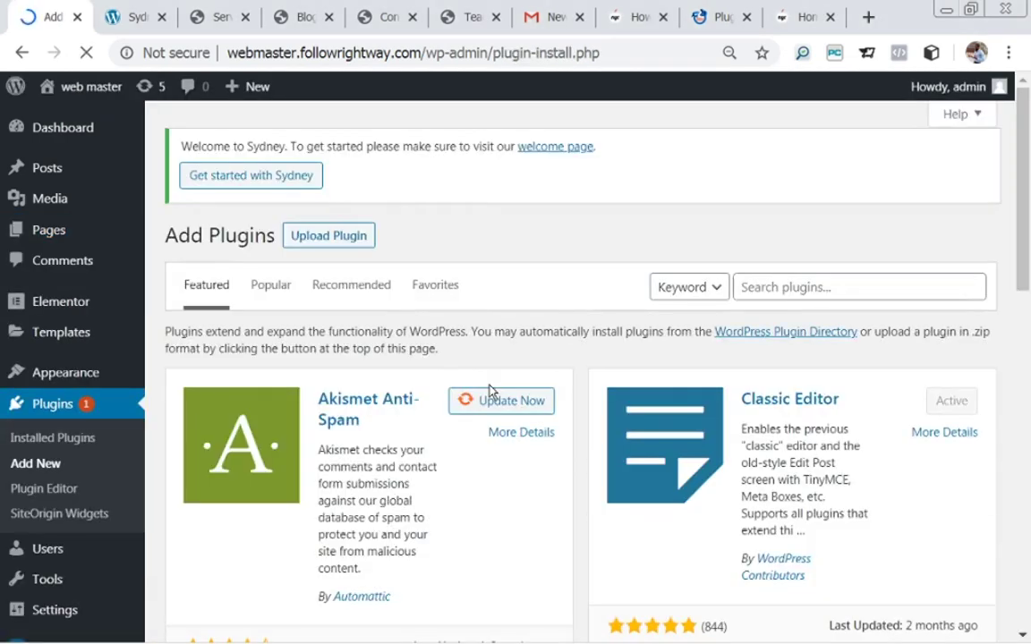
{"action": "left_click", "coordinate": [785, 287]}
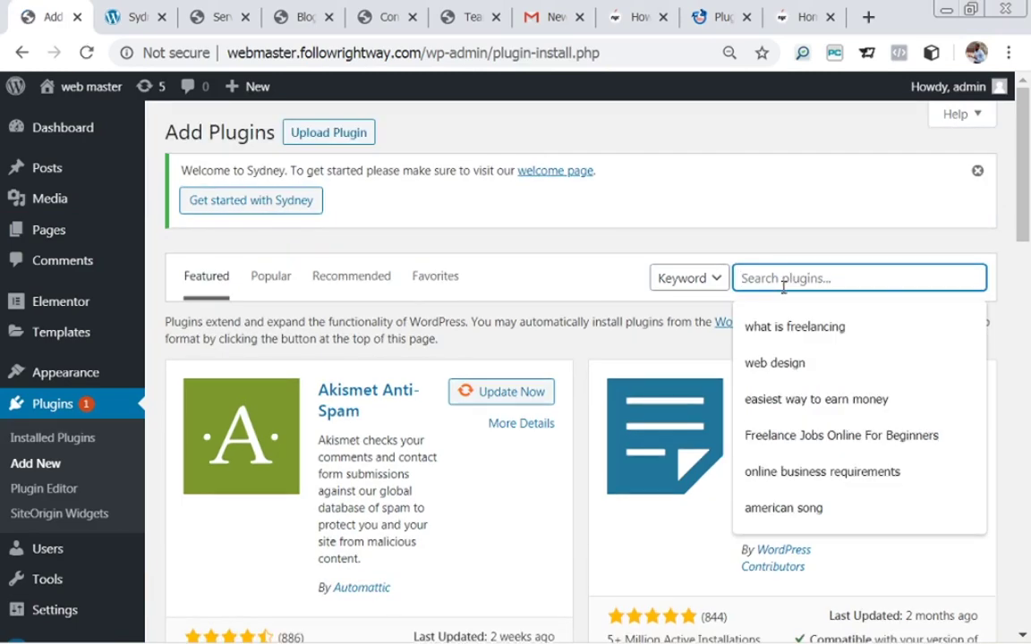
{"action": "type", "text": "page builder"}
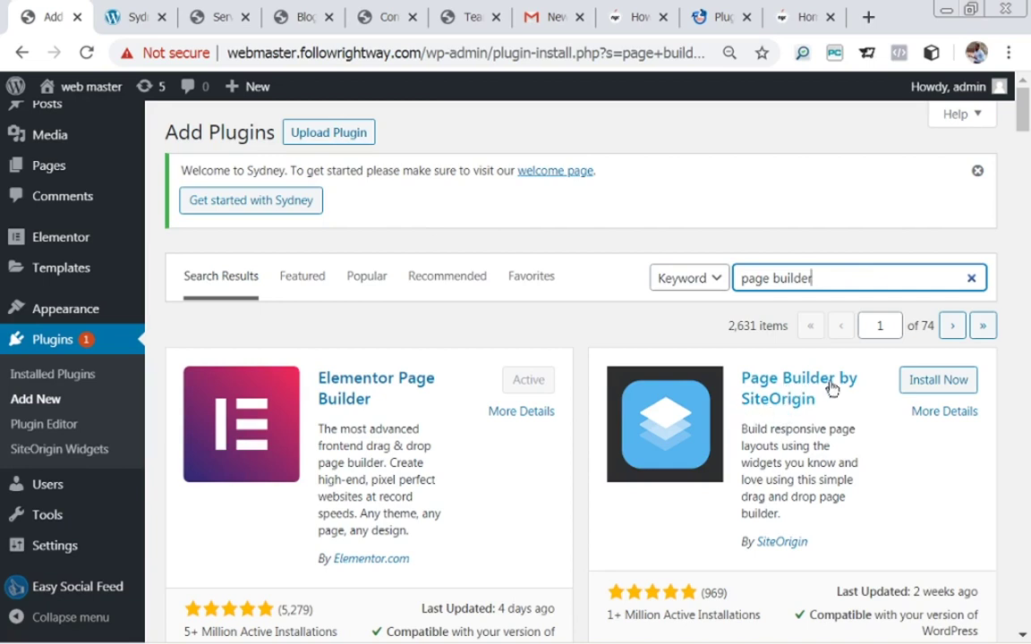
{"action": "left_click", "coordinate": [927, 378]}
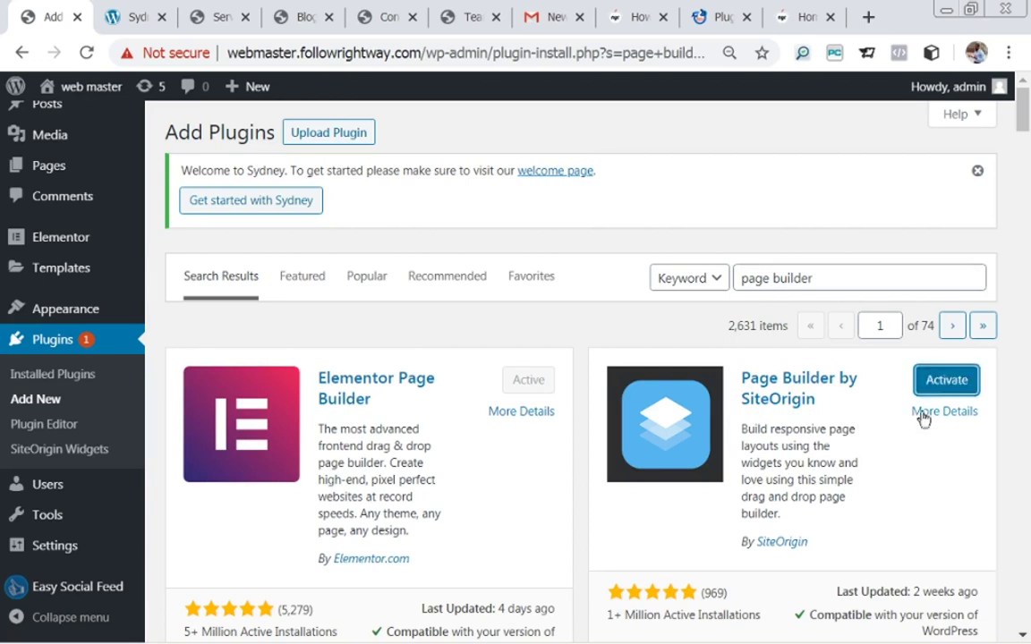
{"action": "left_click", "coordinate": [930, 389]}
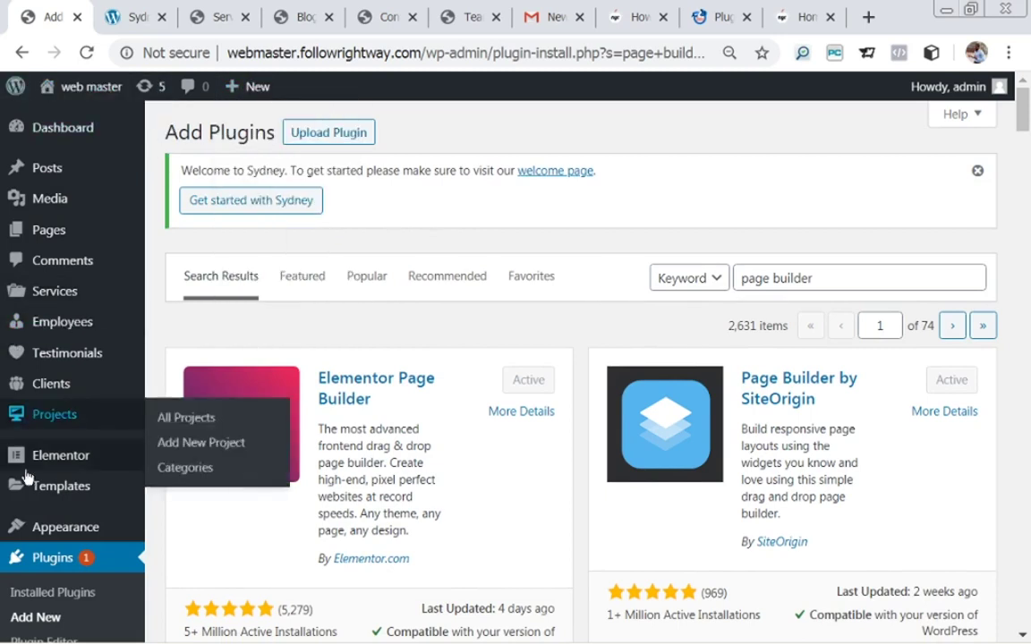
Step: Open the Homepage page for editing from the list of all pages and review its editor options
{"action": "mouse_move", "coordinate": [90, 296]}
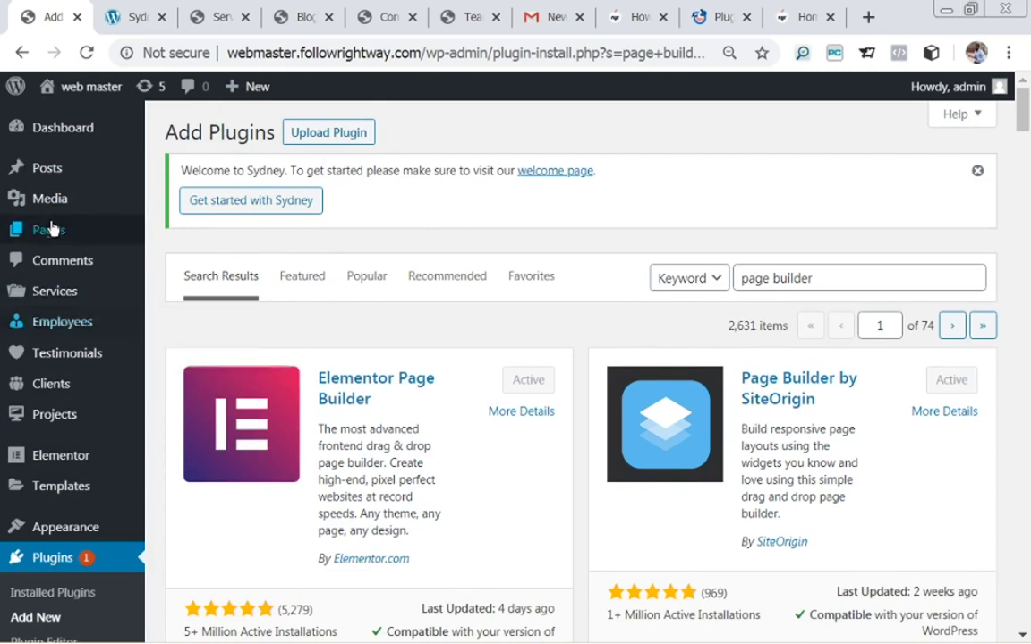
{"action": "mouse_move", "coordinate": [49, 229]}
{"action": "left_click", "coordinate": [181, 233]}
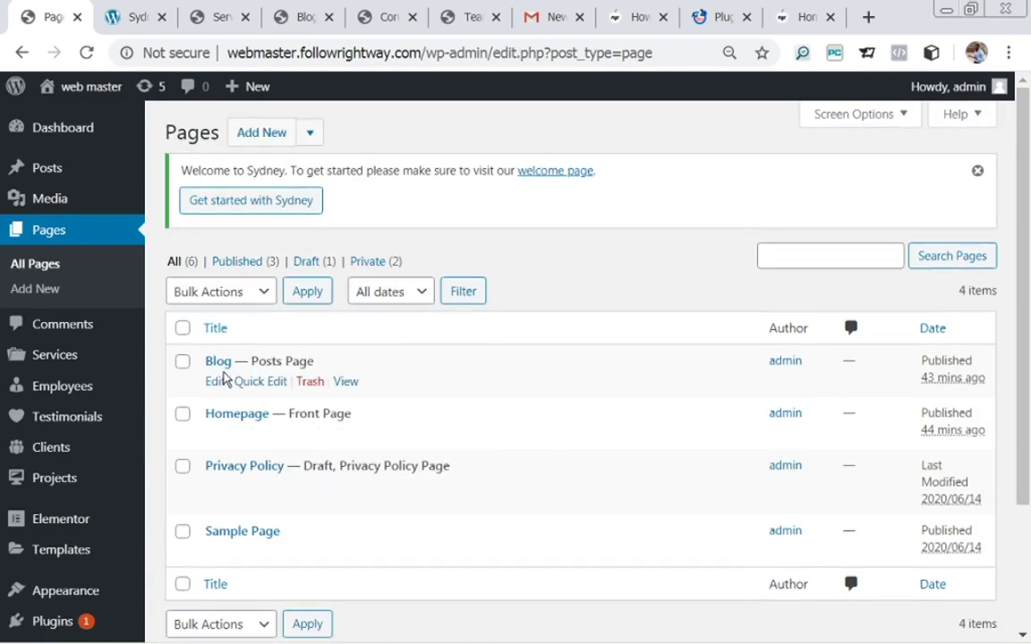
{"action": "left_click", "coordinate": [214, 437]}
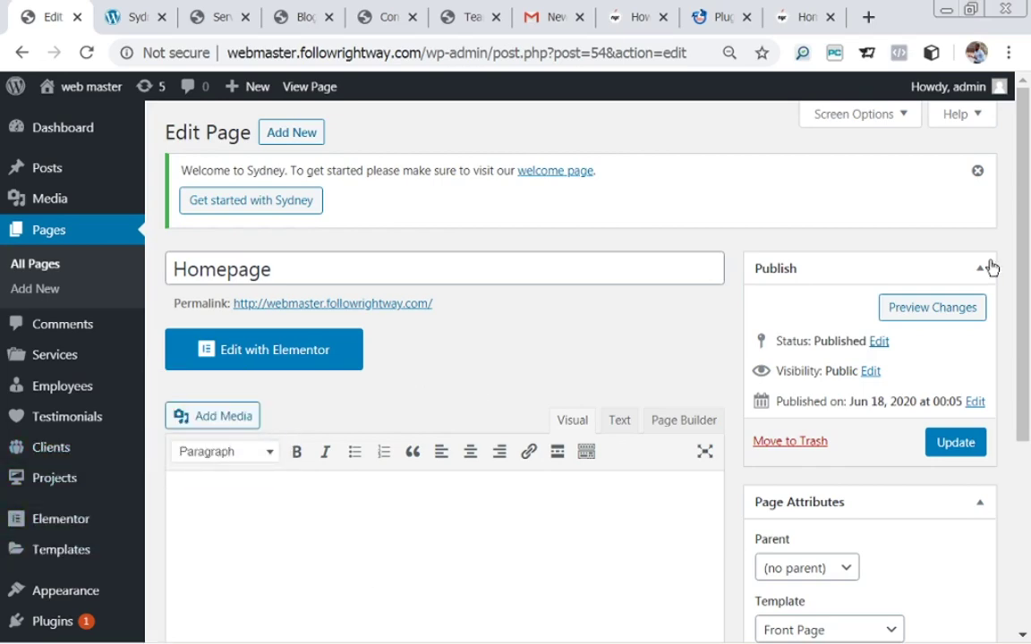
{"action": "left_click_drag", "start_coordinate": [1027, 283], "coordinate": [1027, 358]}
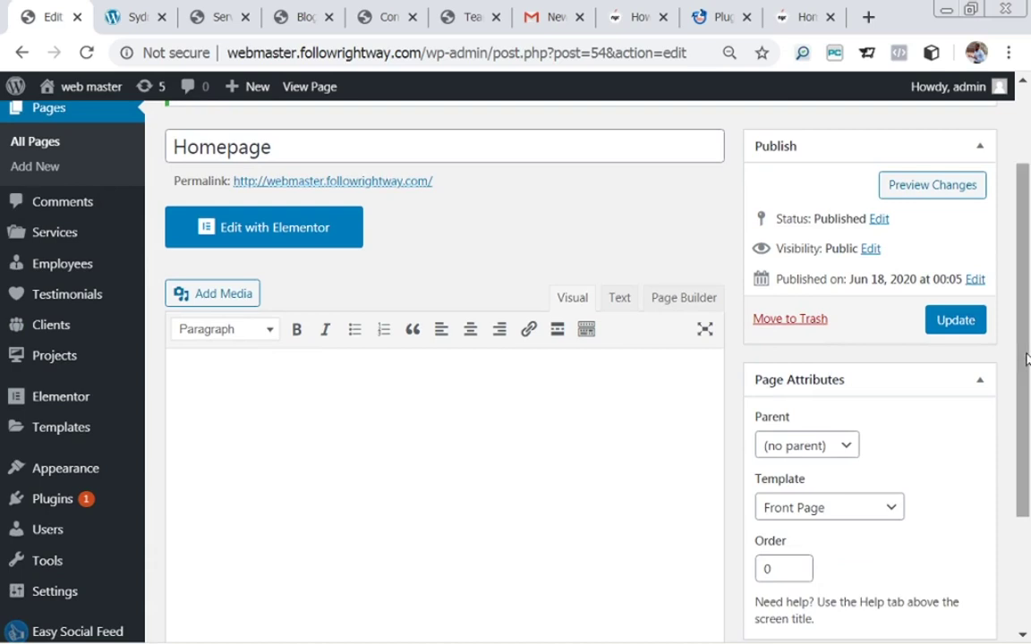
Step: Examine the Sydney demo's services page and homepage, including the welcome header and Our Services section
{"action": "left_click", "coordinate": [204, 18]}
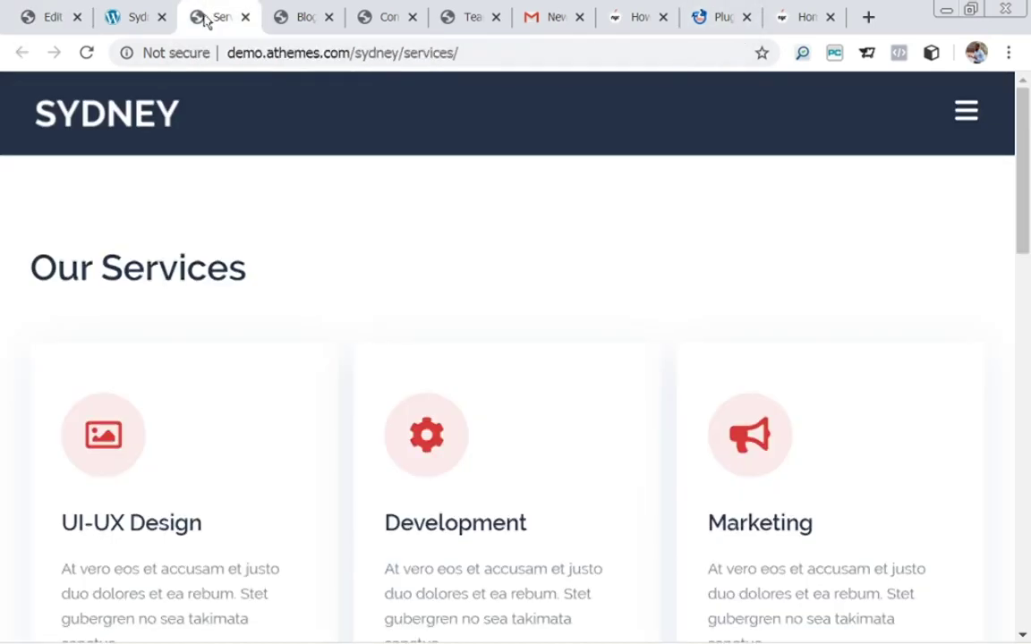
{"action": "left_click", "coordinate": [118, 21]}
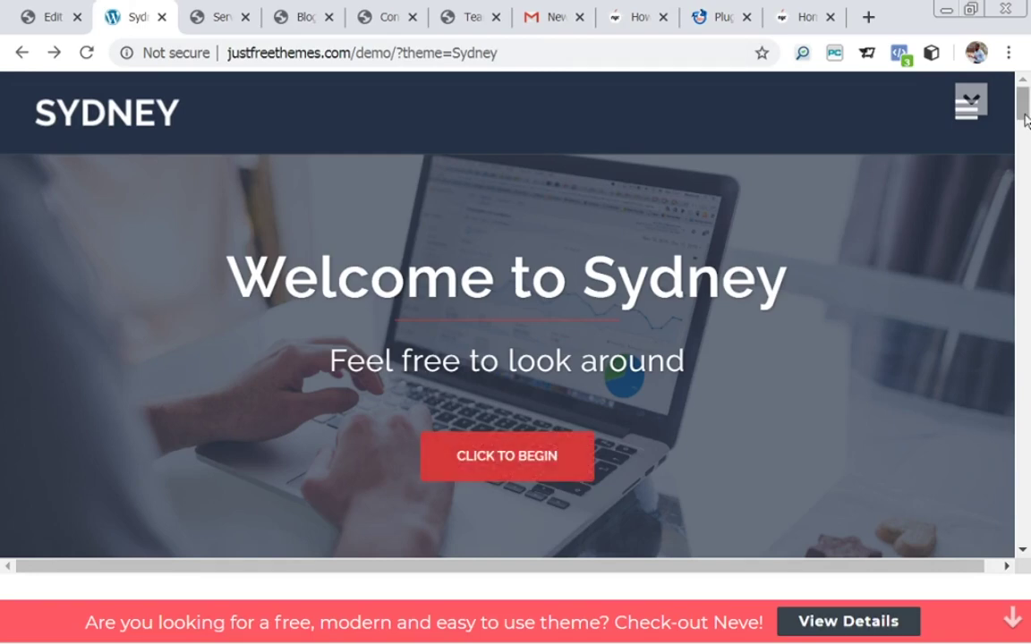
{"action": "scroll", "coordinate": [1025, 131], "scroll_direction": "down", "scroll_amount": 3}
{"action": "scroll", "coordinate": [1025, 131], "scroll_direction": "up", "scroll_amount": 1}
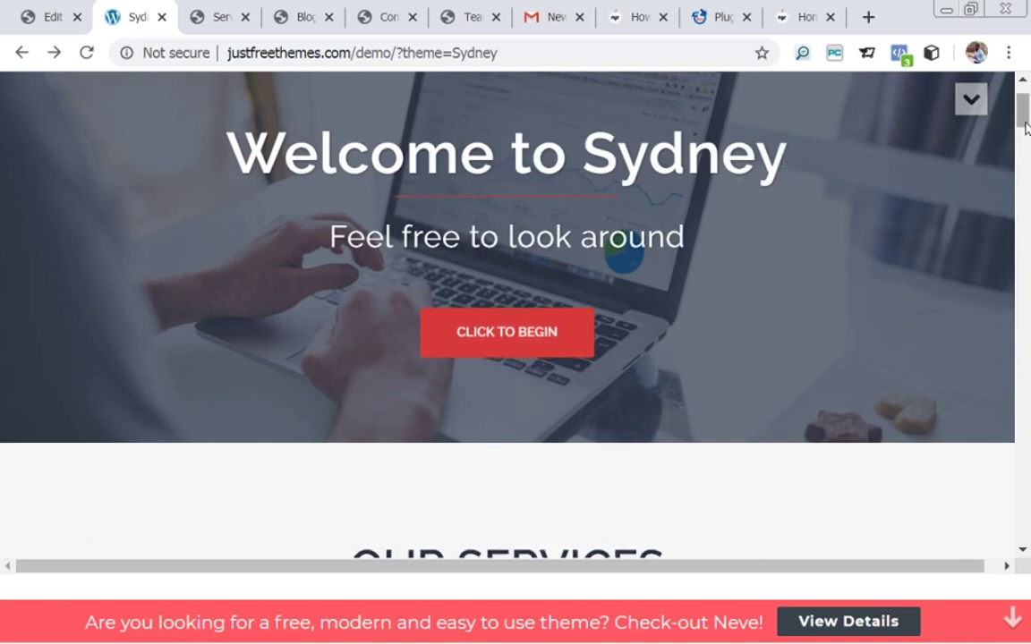
{"action": "scroll", "coordinate": [1025, 153], "scroll_direction": "down", "scroll_amount": 4}
{"action": "scroll", "coordinate": [1026, 157], "scroll_direction": "up", "scroll_amount": 4}
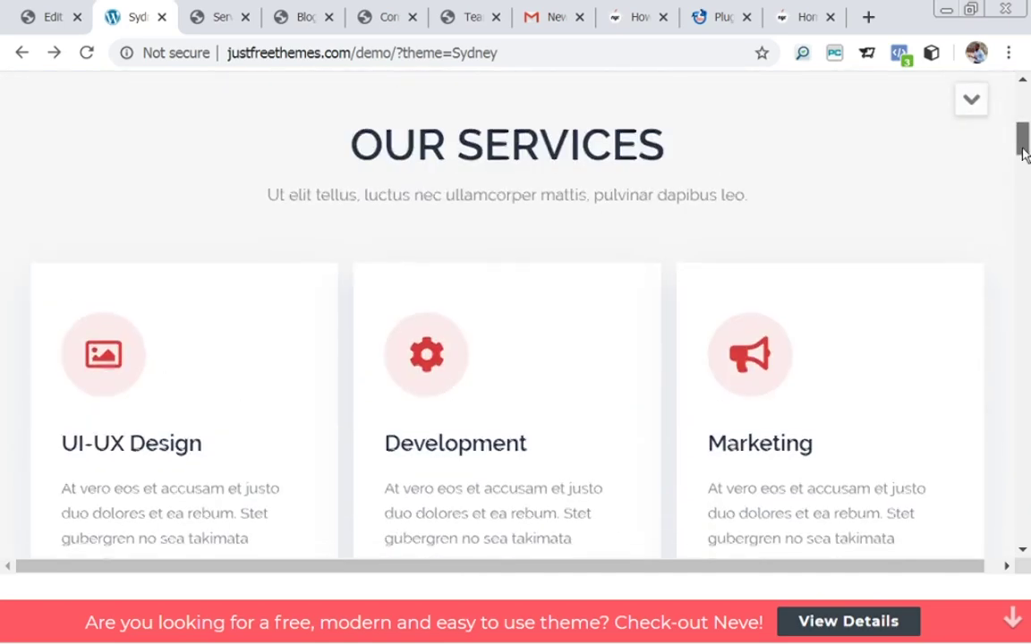
{"action": "scroll", "coordinate": [1023, 143], "scroll_direction": "down", "scroll_amount": 1}
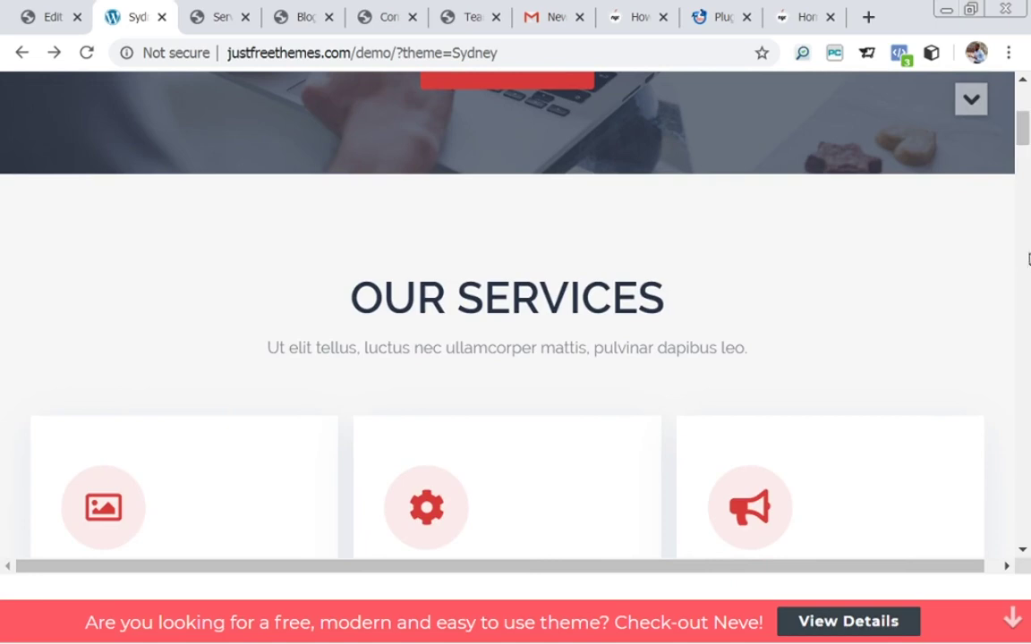
{"action": "scroll", "coordinate": [1023, 144], "scroll_direction": "down", "scroll_amount": 5}
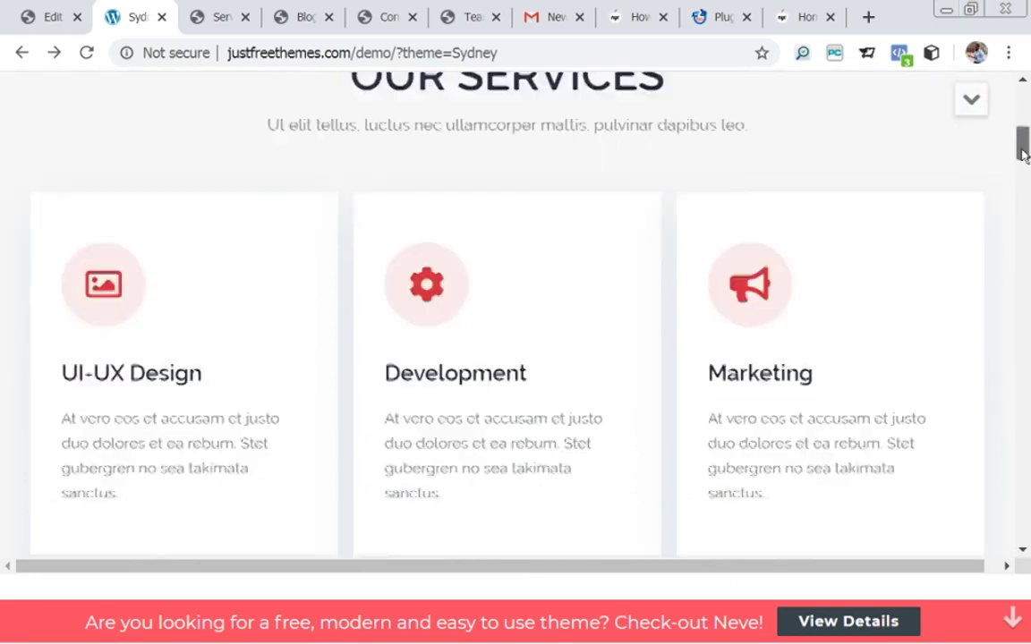
{"action": "scroll", "coordinate": [1028, 182], "scroll_direction": "down", "scroll_amount": 1}
{"action": "left_click_drag", "start_coordinate": [1027, 182], "coordinate": [1025, 85]}
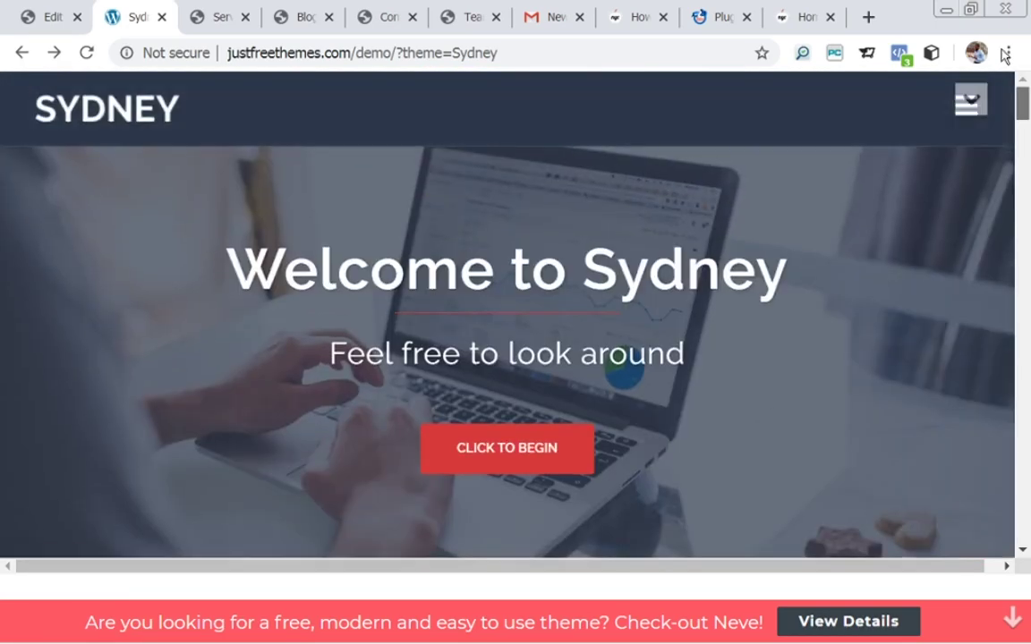
{"action": "left_click", "coordinate": [1009, 53]}
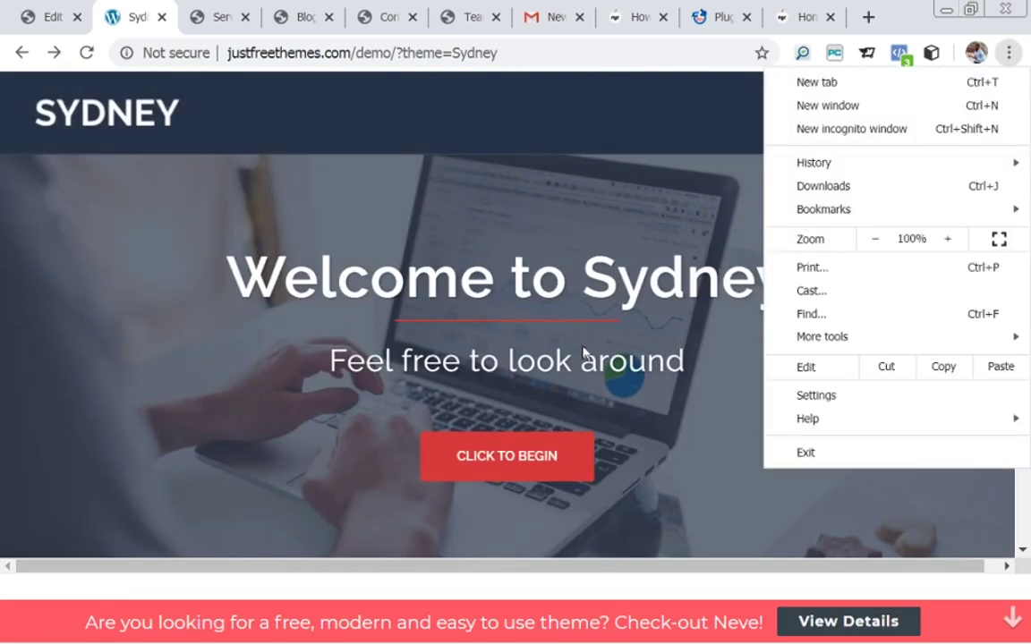
Step: Return to the site's admin area and open the Sydney theme's customizer
{"action": "left_click", "coordinate": [29, 14]}
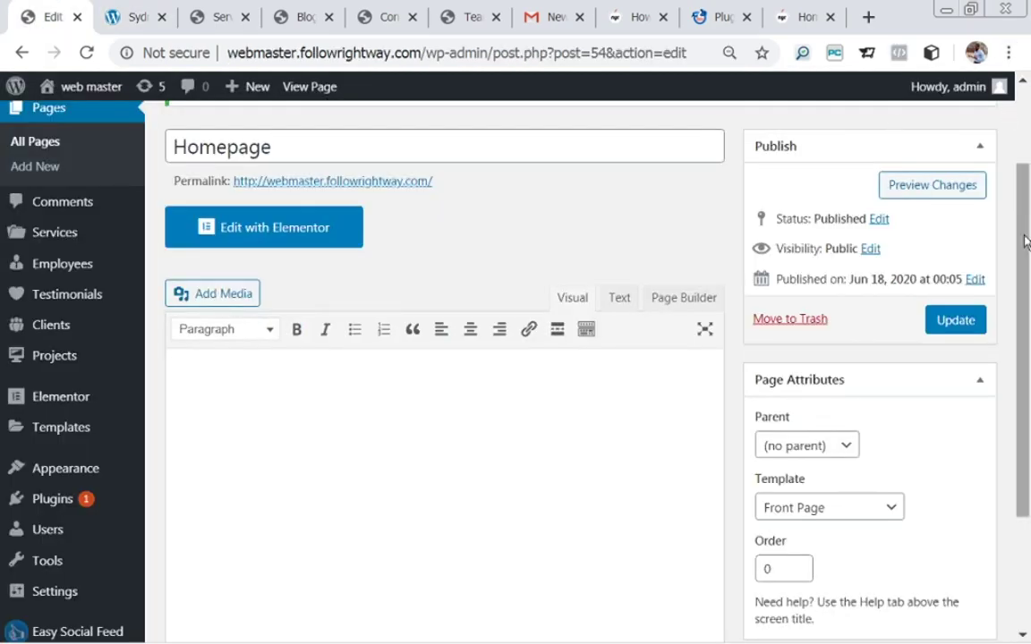
{"action": "scroll", "coordinate": [1028, 271], "scroll_direction": "down", "scroll_amount": 1}
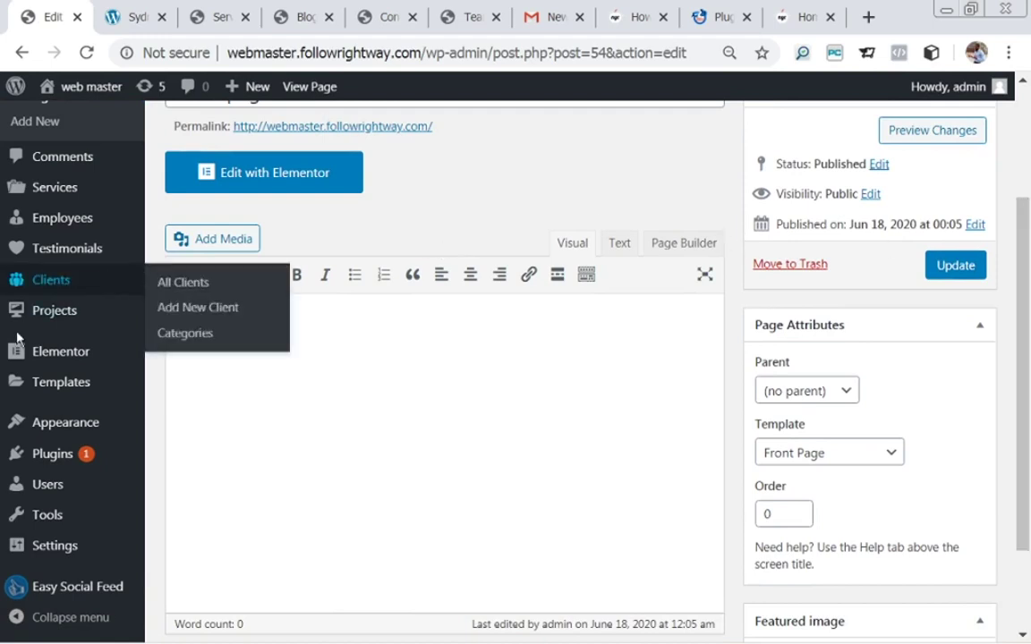
{"action": "mouse_move", "coordinate": [13, 430]}
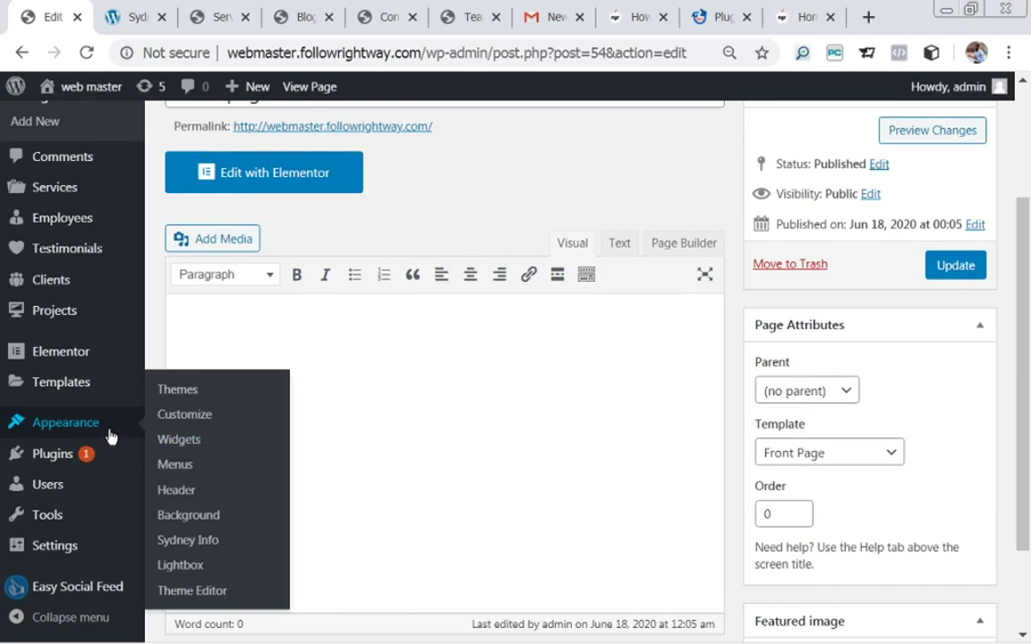
{"action": "left_click", "coordinate": [174, 421]}
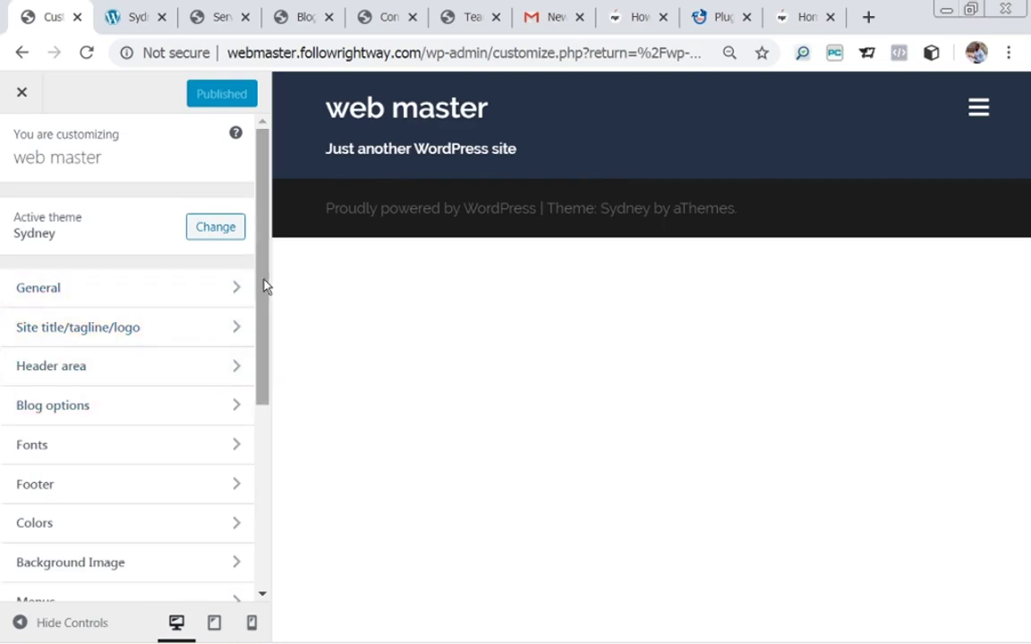
{"action": "scroll", "coordinate": [264, 300], "scroll_direction": "down", "scroll_amount": 1}
{"action": "left_click_drag", "start_coordinate": [264, 300], "coordinate": [240, 284]}
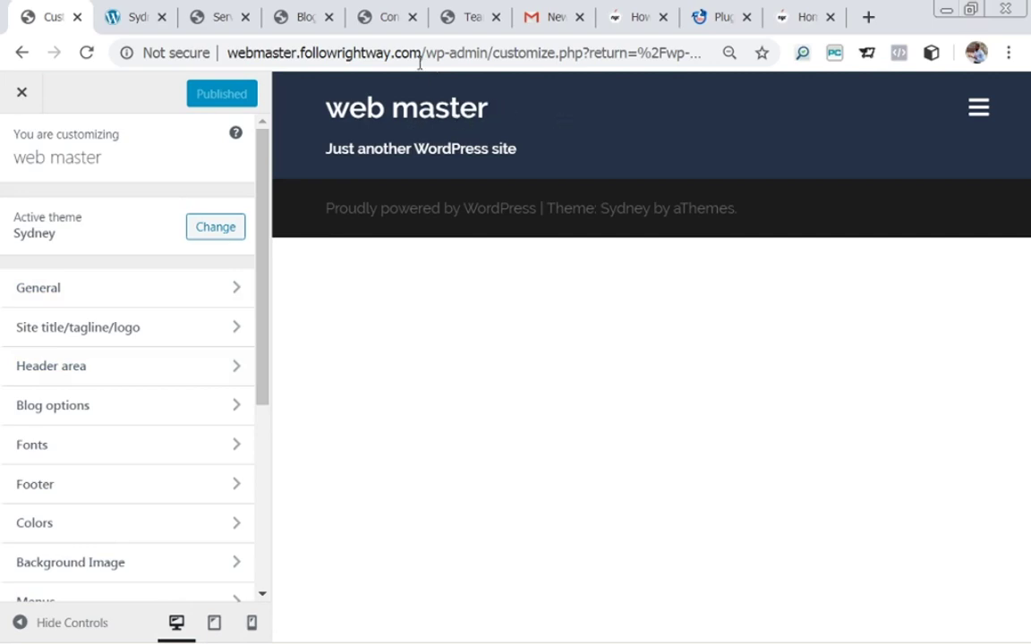
Step: Set the front page header type to Full screen slider and the site header type to Image, and publish the changes
{"action": "left_click", "coordinate": [137, 18]}
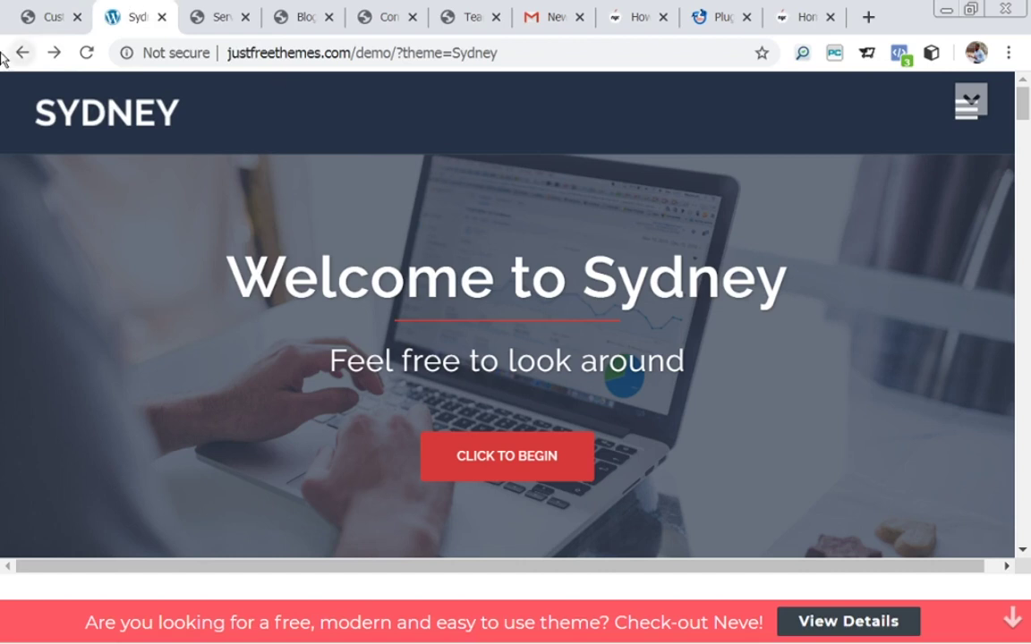
{"action": "left_click", "coordinate": [26, 30]}
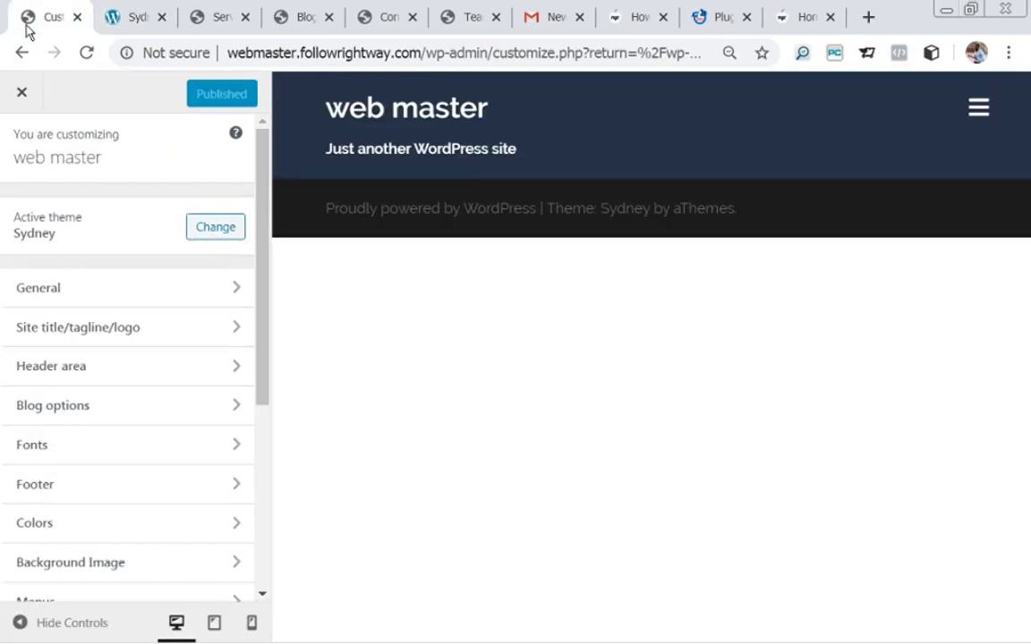
{"action": "left_click", "coordinate": [59, 374]}
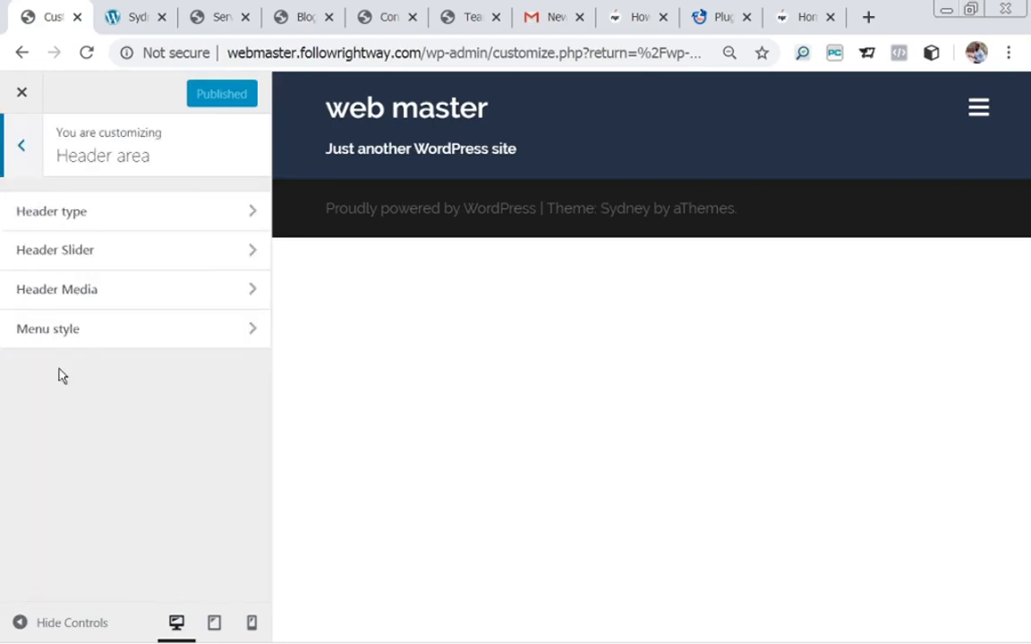
{"action": "left_click", "coordinate": [55, 218]}
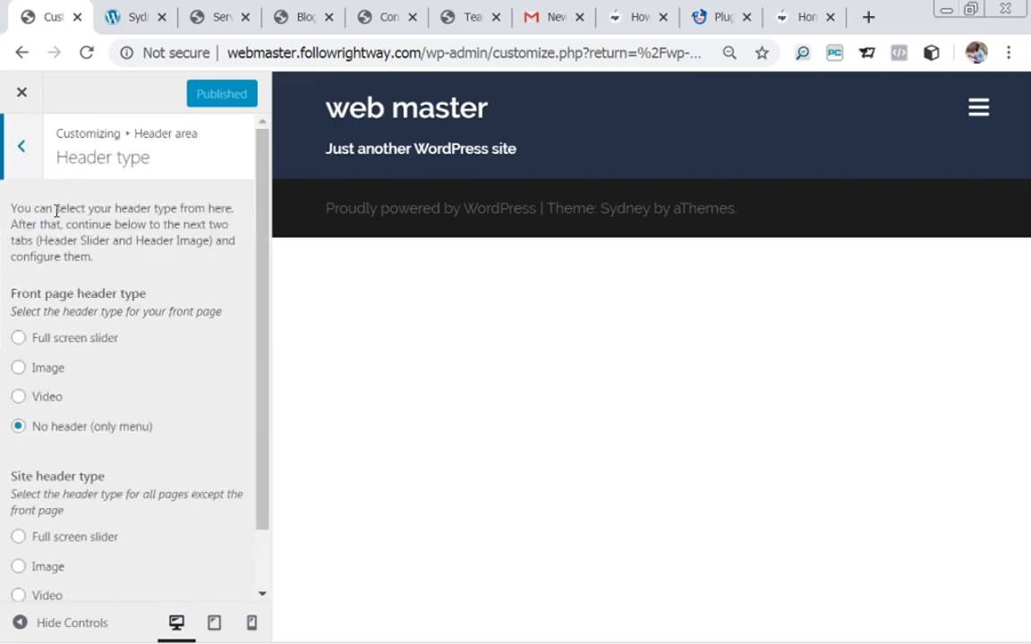
{"action": "left_click", "coordinate": [18, 340]}
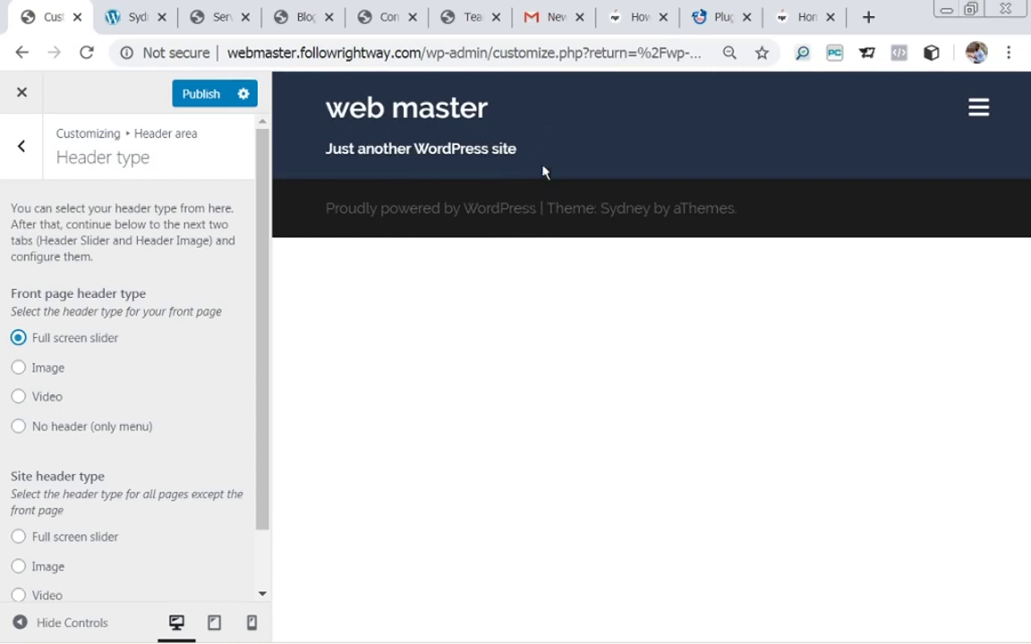
{"action": "left_click_drag", "start_coordinate": [258, 293], "coordinate": [260, 366]}
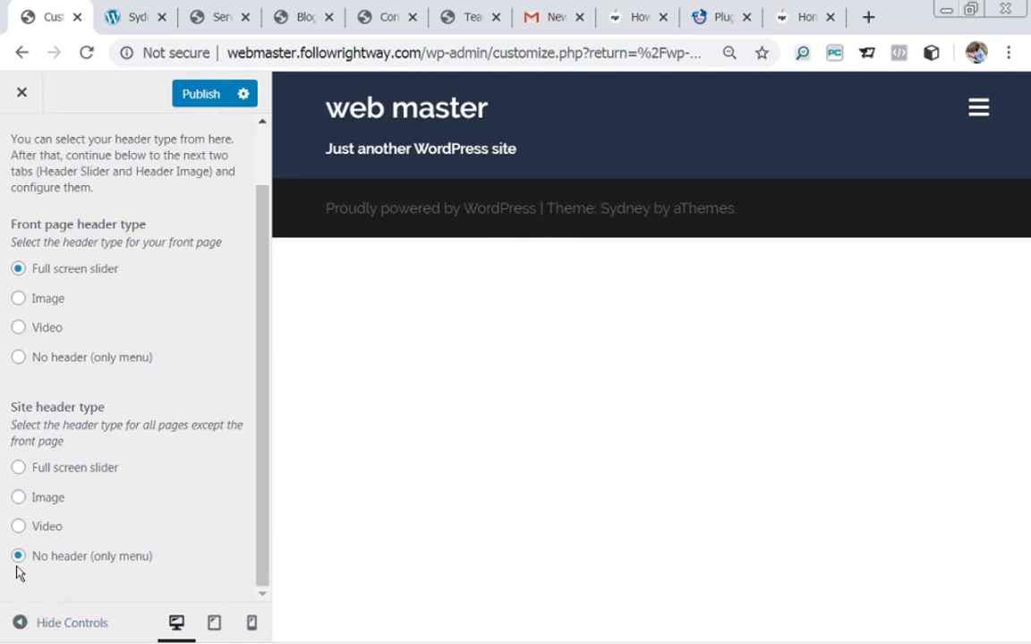
{"action": "left_click", "coordinate": [18, 498]}
{"action": "left_click", "coordinate": [205, 95]}
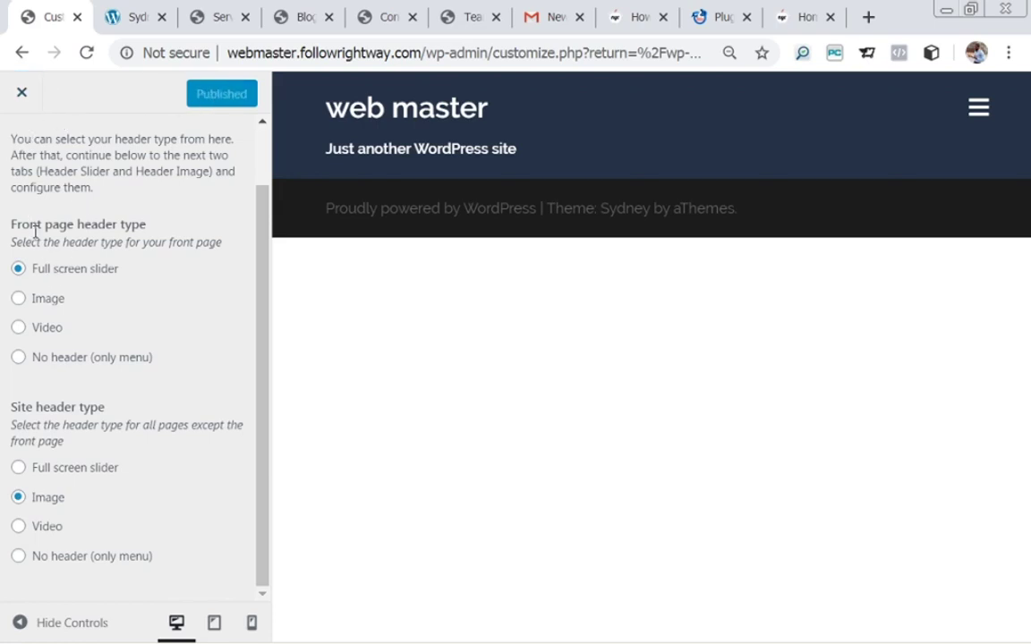
Step: Set the header slider's speed to 6500 milliseconds
{"action": "scroll", "coordinate": [260, 281], "scroll_direction": "up", "scroll_amount": 2}
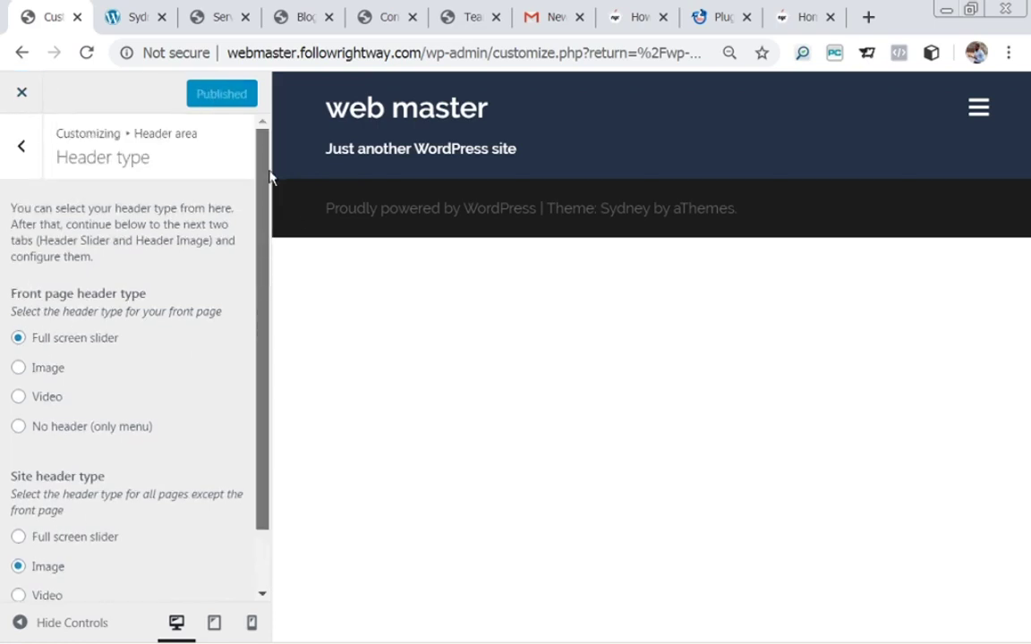
{"action": "left_click", "coordinate": [16, 144]}
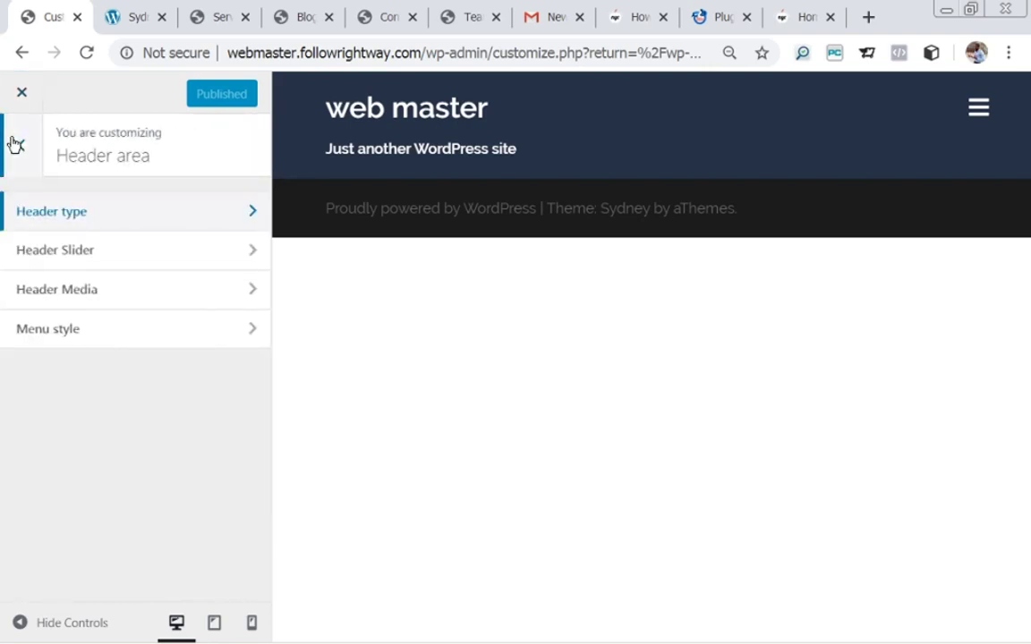
{"action": "left_click", "coordinate": [101, 257]}
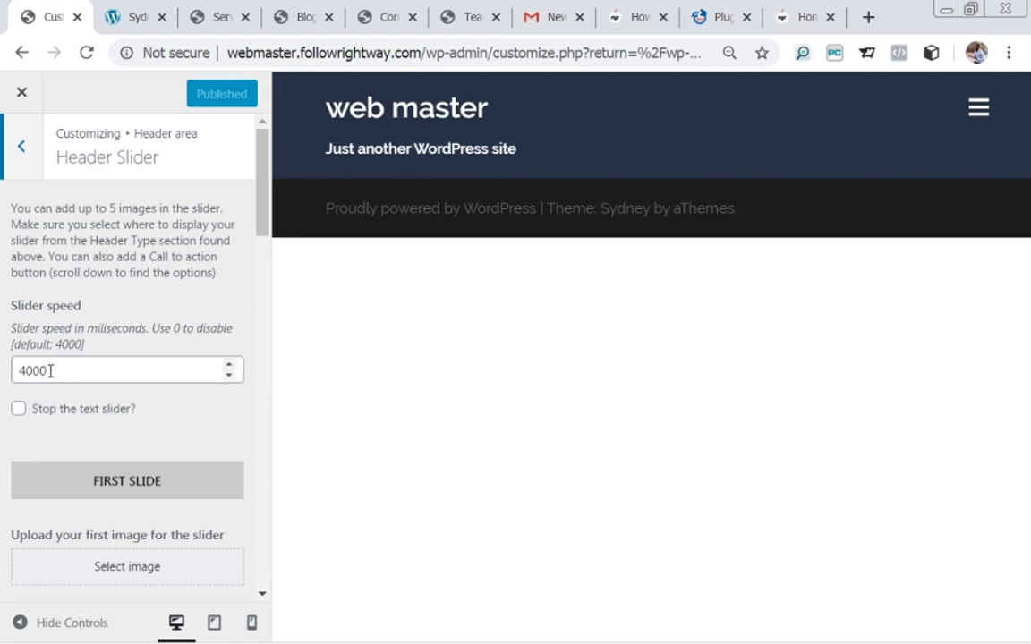
{"action": "left_click_drag", "start_coordinate": [49, 372], "coordinate": [13, 371]}
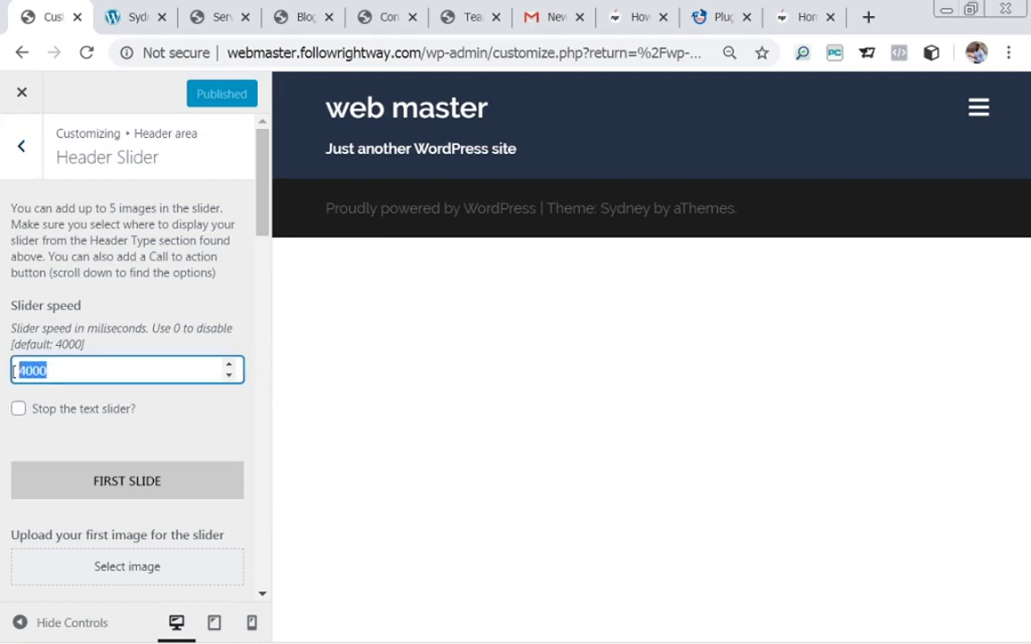
{"action": "type", "text": "6500"}
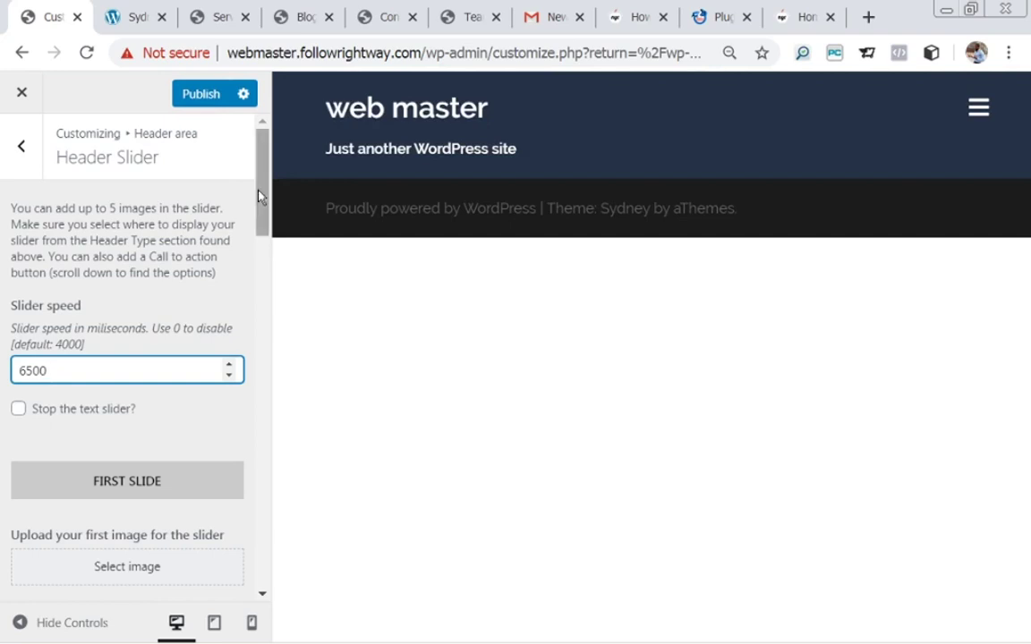
Step: Choose Projecti.jpg, the red car under a tree at sunset, from the media library as the first slide's image
{"action": "left_click_drag", "start_coordinate": [259, 195], "coordinate": [275, 245]}
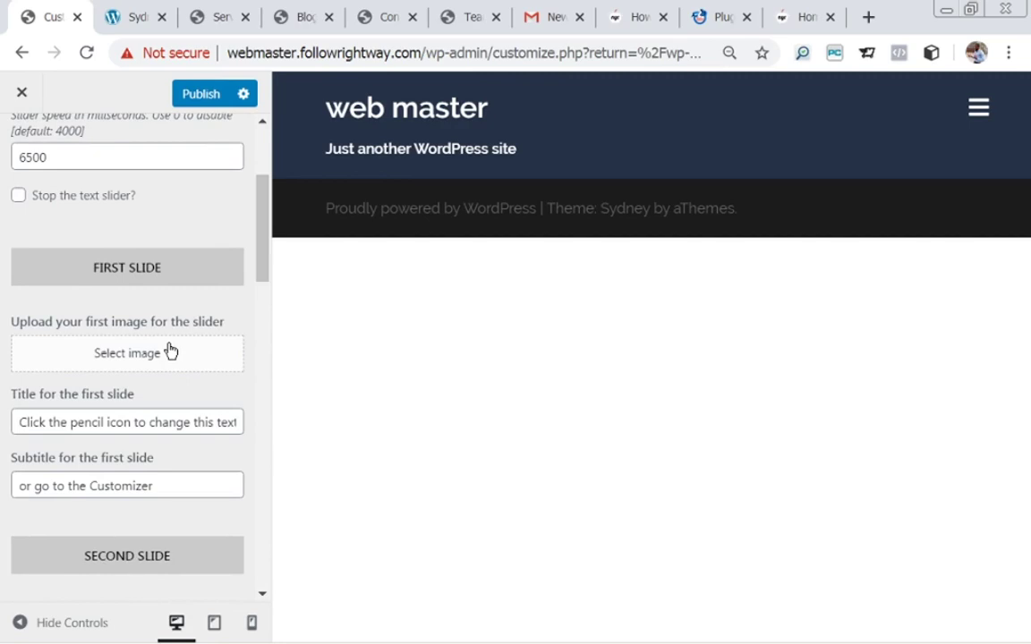
{"action": "left_click", "coordinate": [126, 353]}
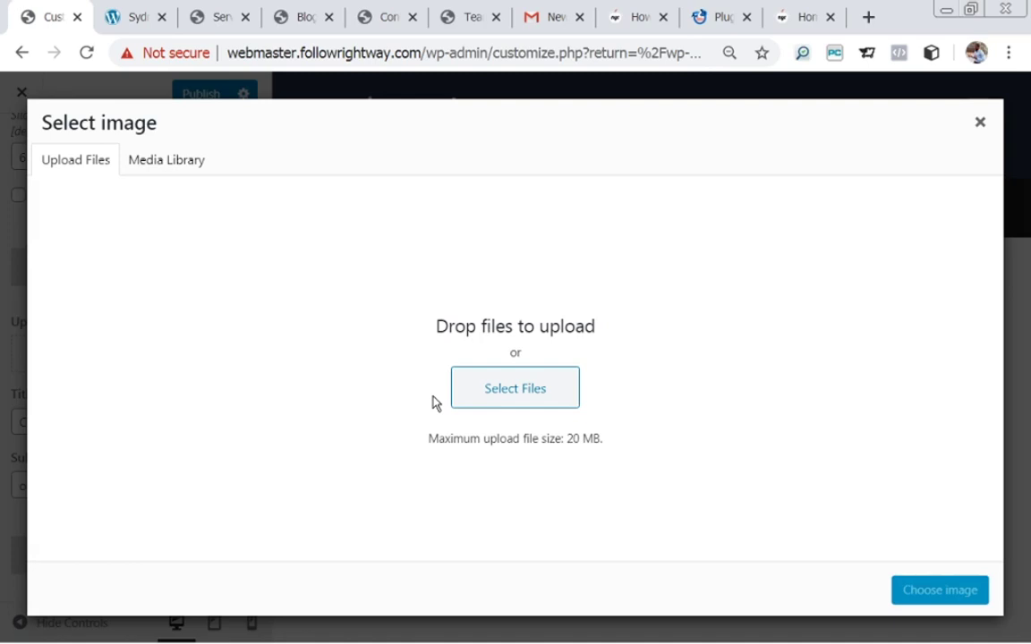
{"action": "left_click", "coordinate": [176, 161]}
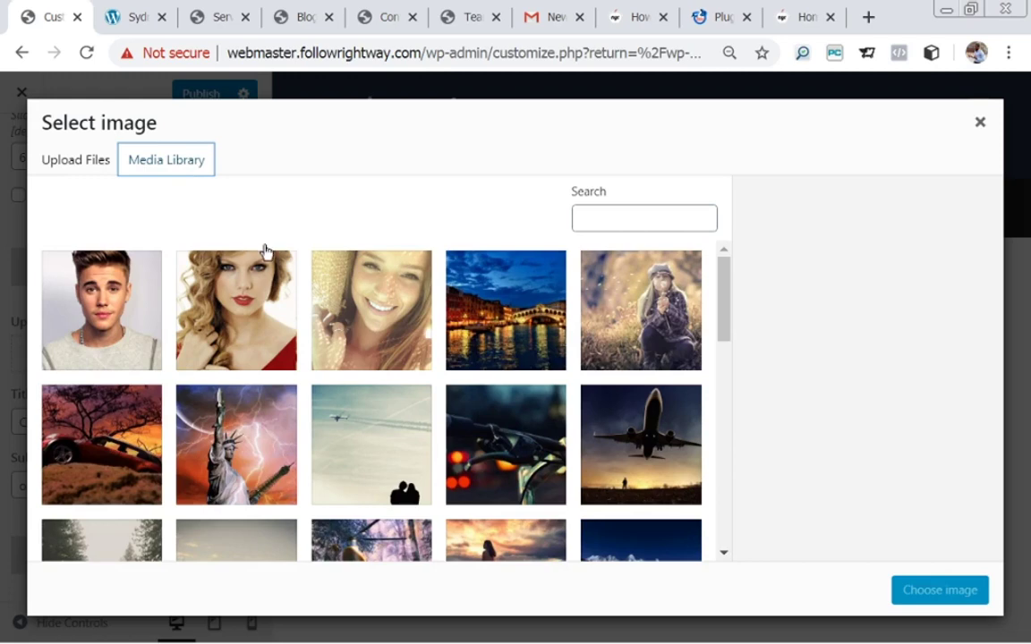
{"action": "left_click", "coordinate": [725, 283]}
{"action": "left_click_drag", "start_coordinate": [725, 284], "coordinate": [750, 509]}
{"action": "left_click_drag", "start_coordinate": [732, 432], "coordinate": [697, 262]}
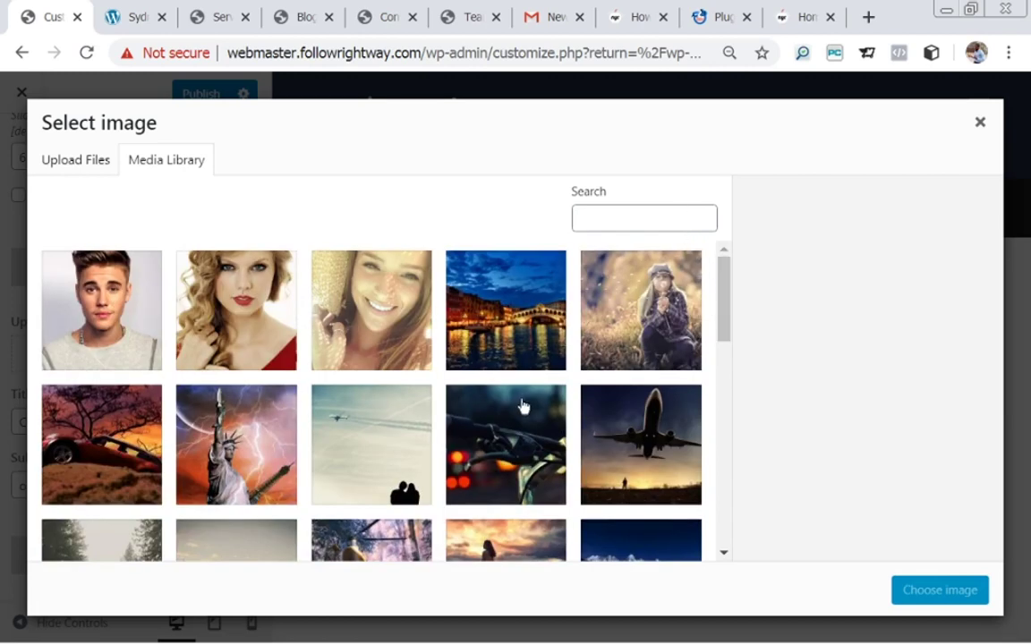
{"action": "left_click", "coordinate": [93, 412]}
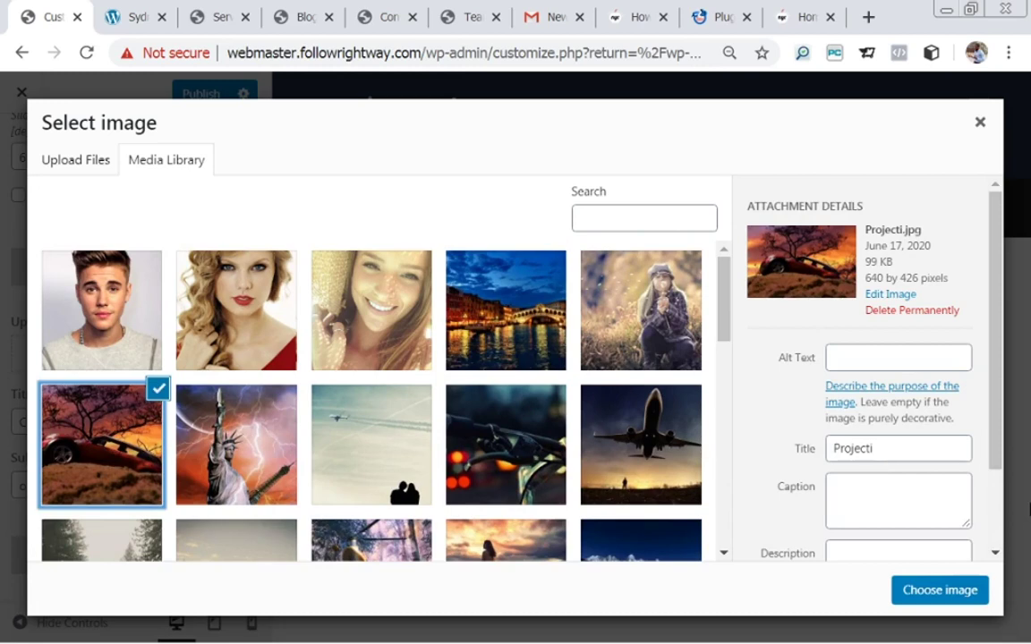
{"action": "left_click", "coordinate": [928, 594]}
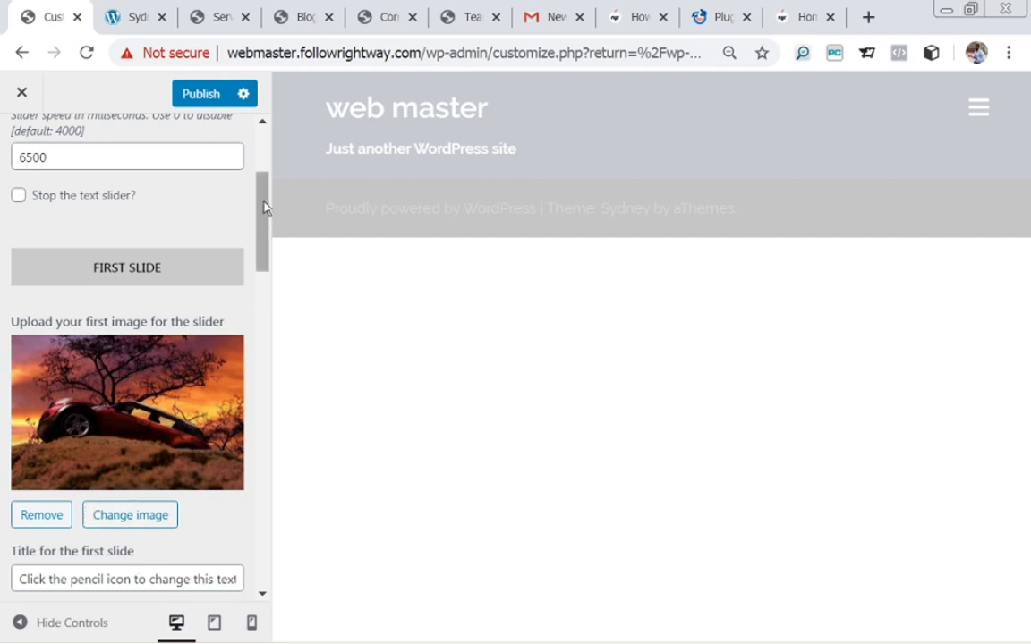
Step: Check the Sydney demo's welcome header for reference and set the first slide's title to "Master Web Design"
{"action": "left_click_drag", "start_coordinate": [264, 208], "coordinate": [265, 249]}
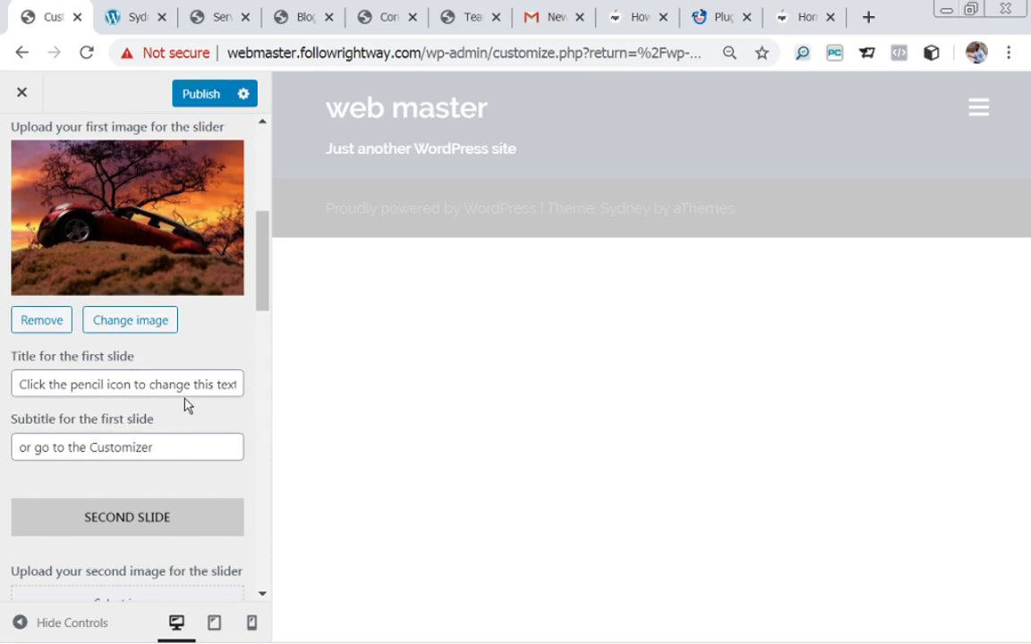
{"action": "left_click", "coordinate": [126, 16]}
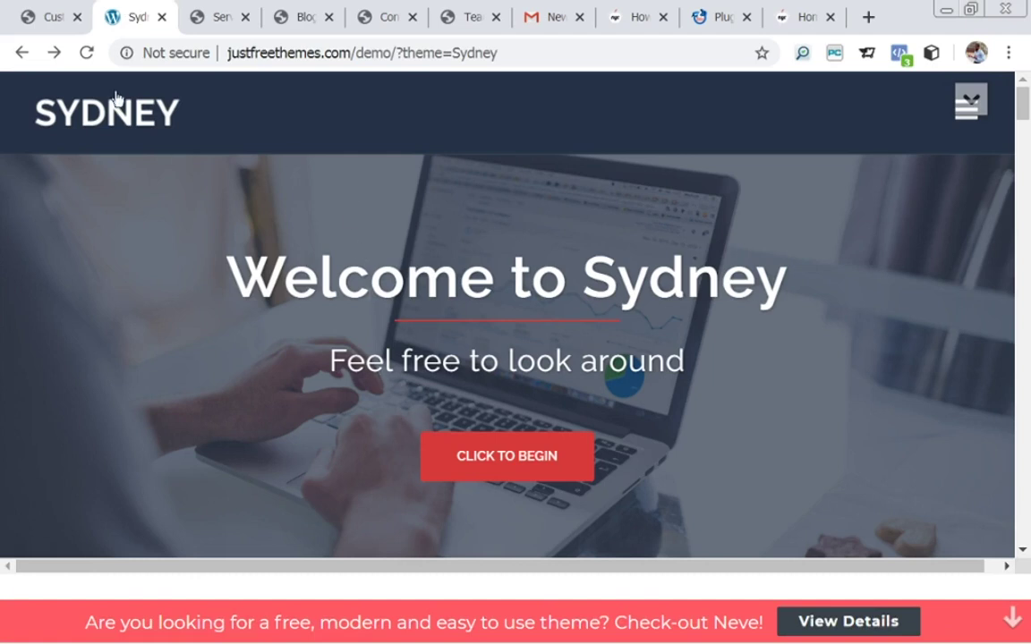
{"action": "left_click", "coordinate": [42, 12]}
{"action": "left_click", "coordinate": [84, 384]}
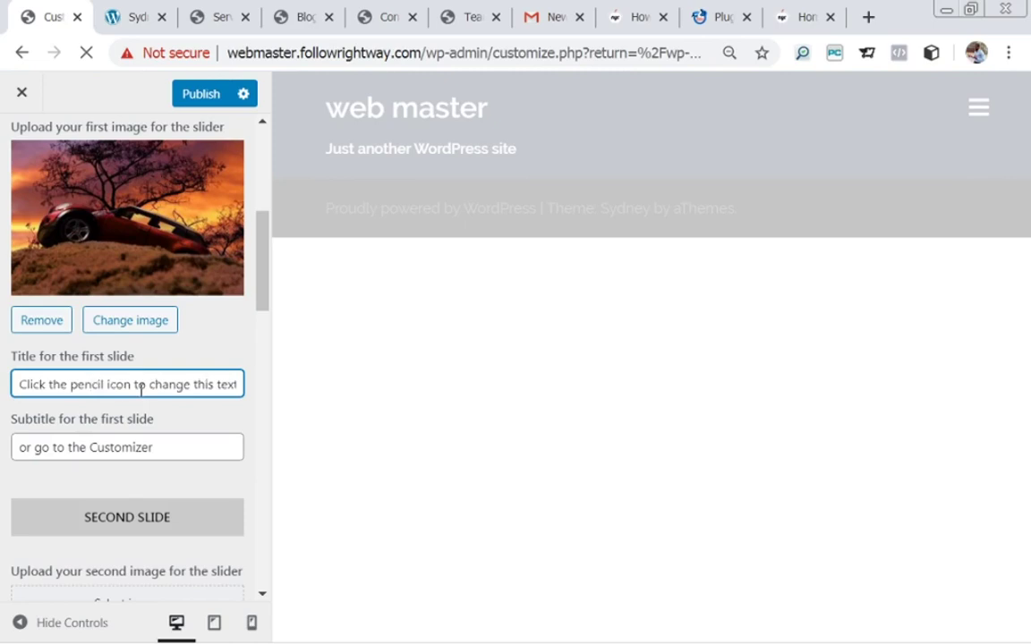
{"action": "key", "text": "ctrl+a"}
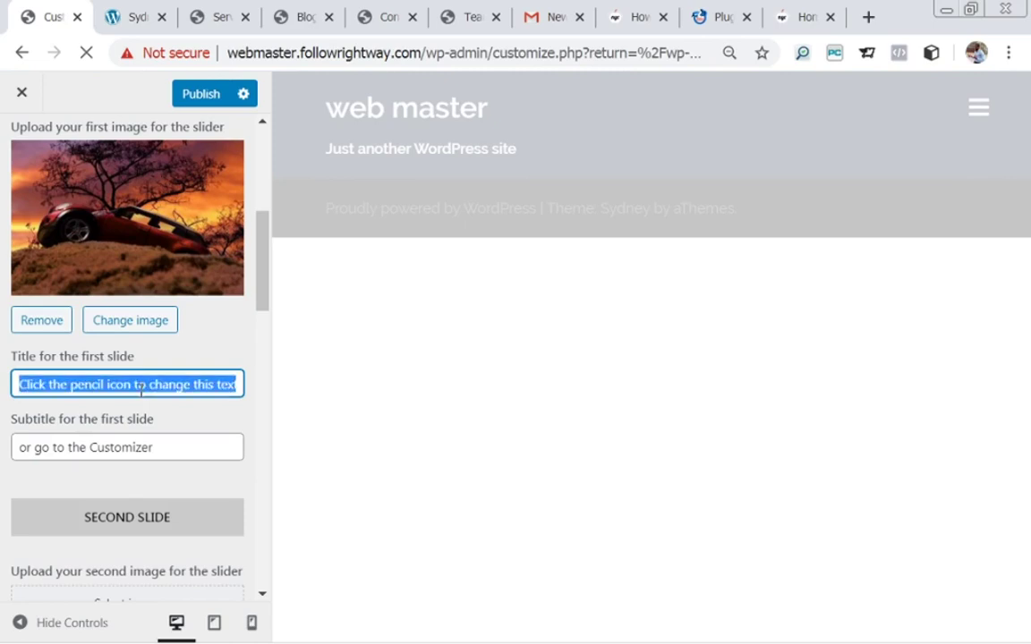
{"action": "type", "text": "M"}
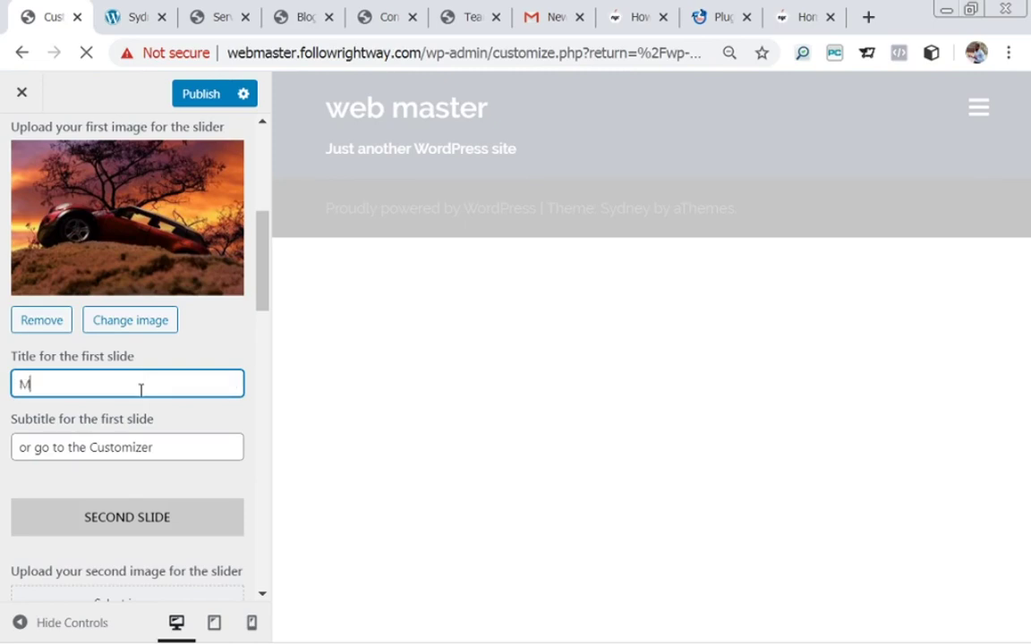
{"action": "type", "text": "aster Web Design"}
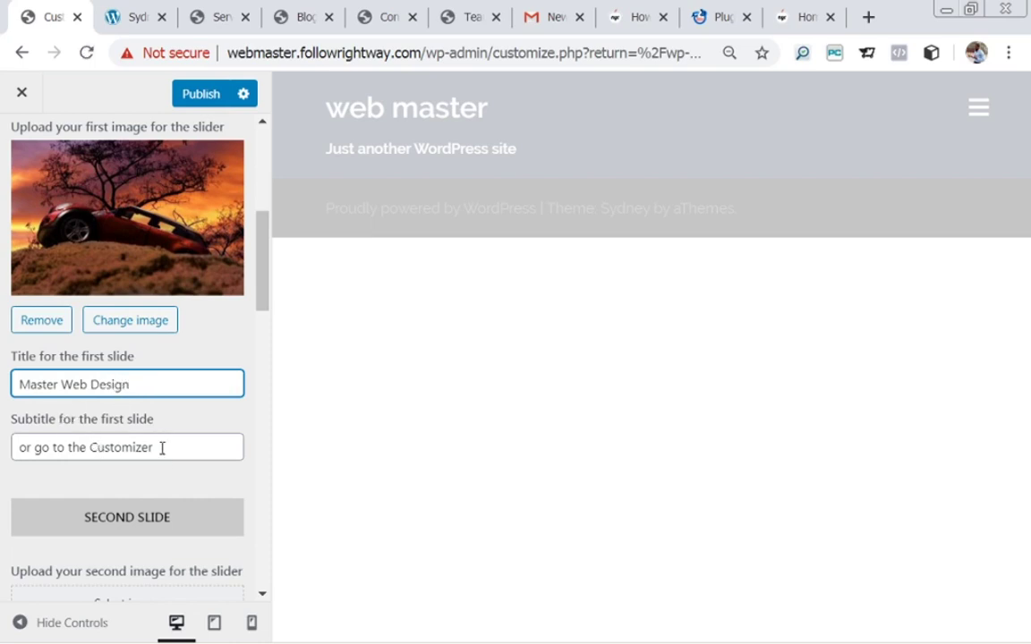
Step: Set the first slide's subtitle to "Best Method to Learn Web Design"
{"action": "left_click_drag", "start_coordinate": [158, 447], "coordinate": [3, 447]}
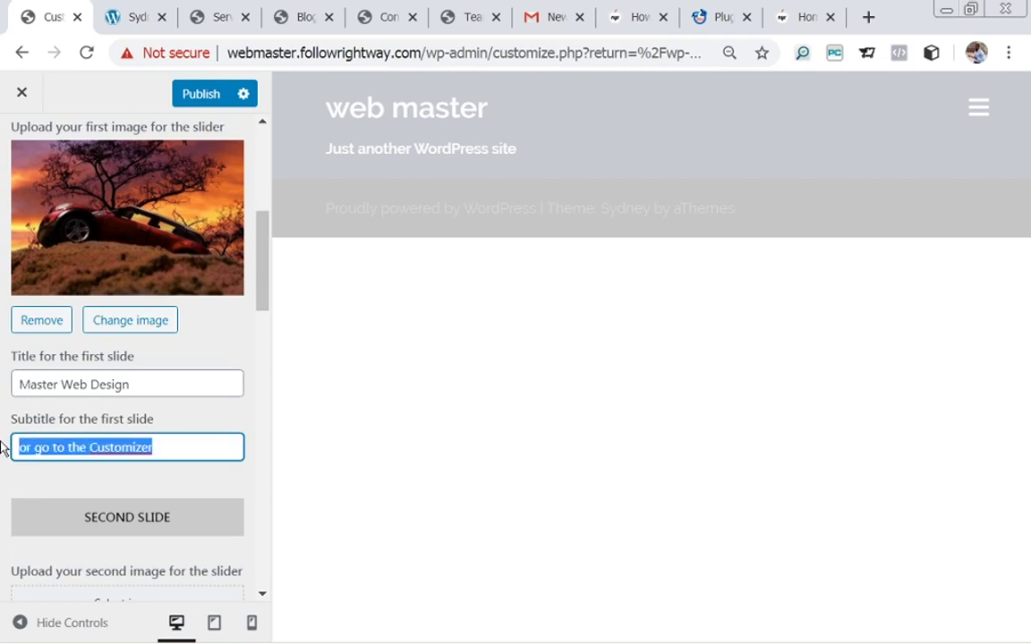
{"action": "type", "text": "Best"}
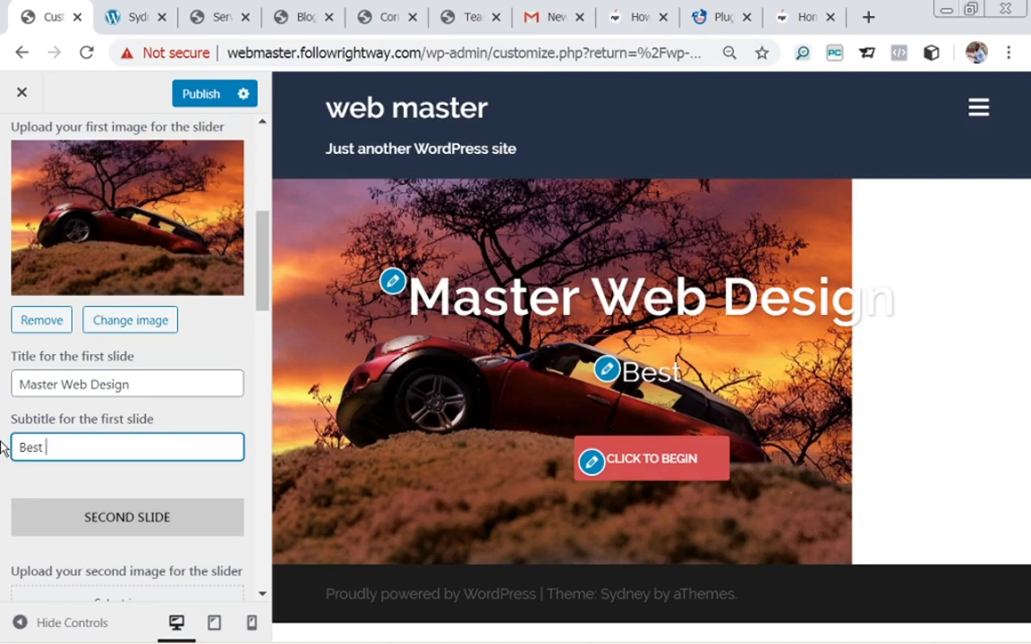
{"action": "type", "text": " Me"}
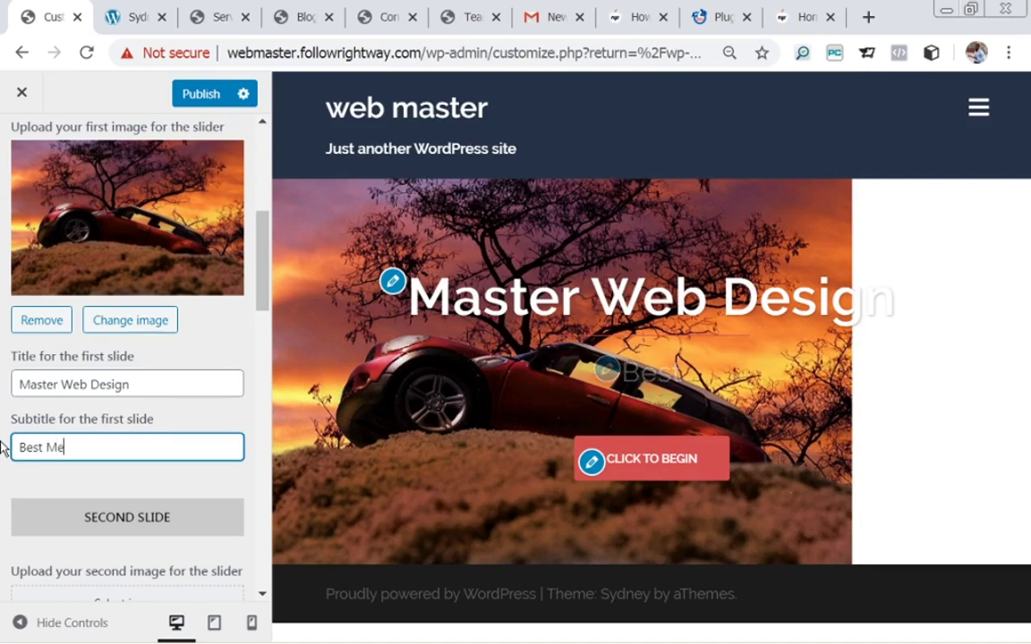
{"action": "type", "text": "thod"}
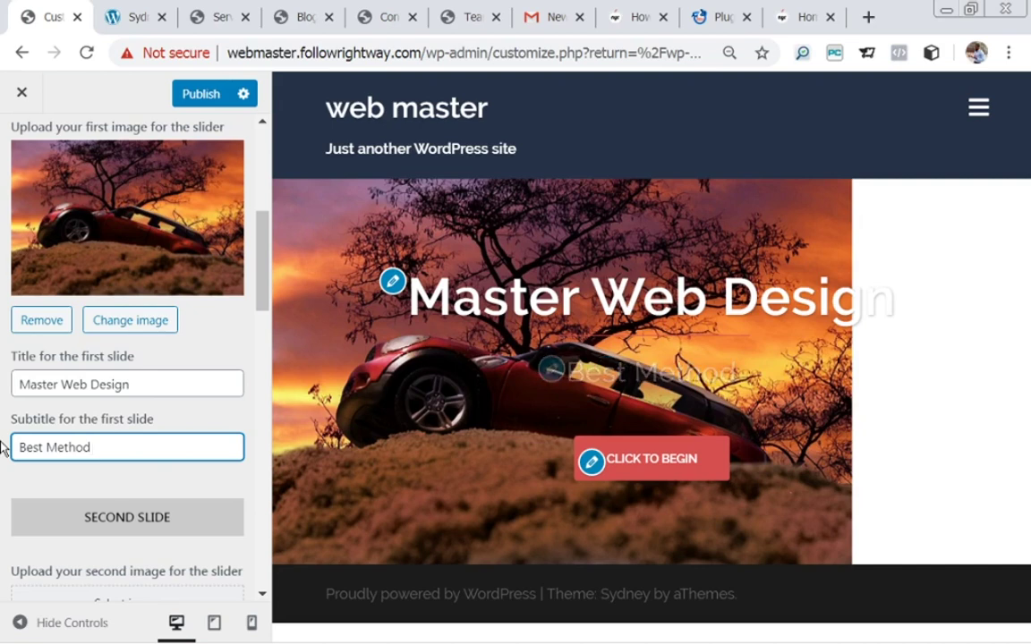
{"action": "type", "text": " to Le"}
{"action": "type", "text": "arn"}
{"action": "type", "text": " Wen"}
{"action": "type", "text": " Design"}
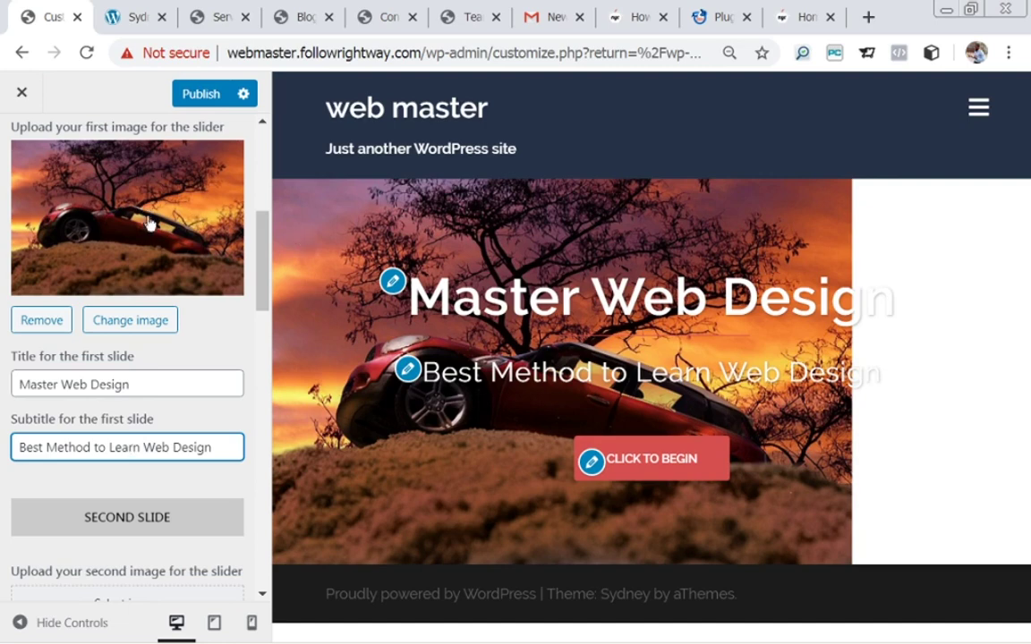
Step: Replace the first slide's image with the media library's night-time canal and bridge photo and check it in the site preview
{"action": "left_click", "coordinate": [136, 325]}
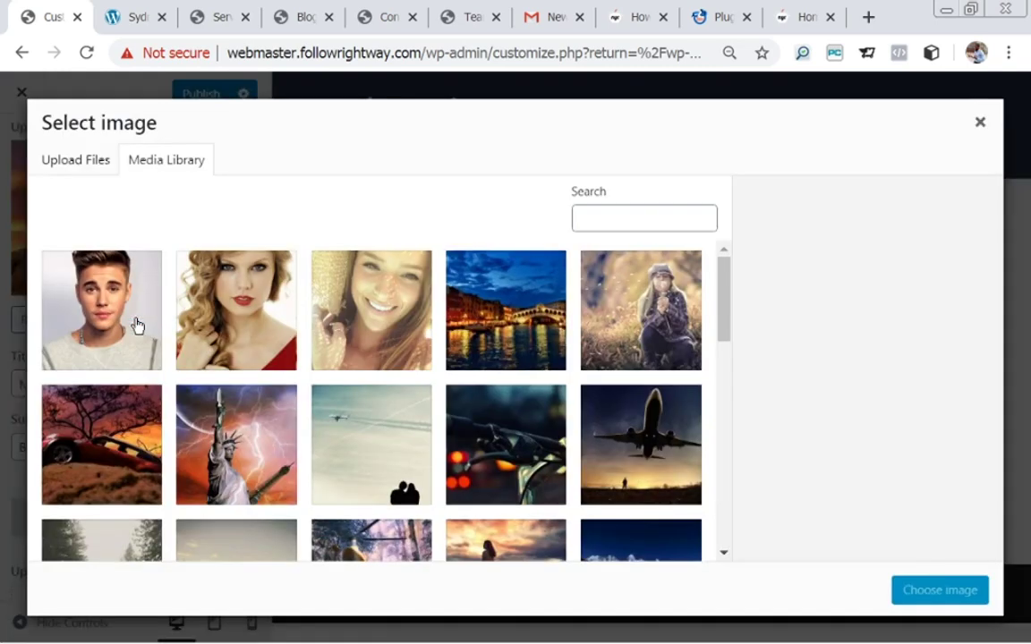
{"action": "left_click", "coordinate": [460, 299]}
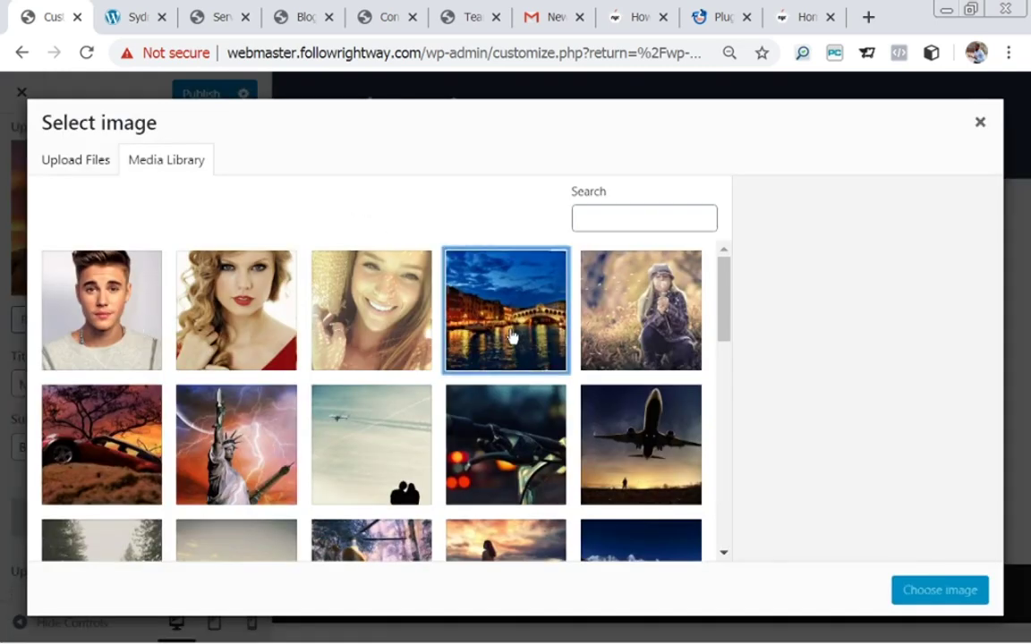
{"action": "left_click", "coordinate": [939, 590]}
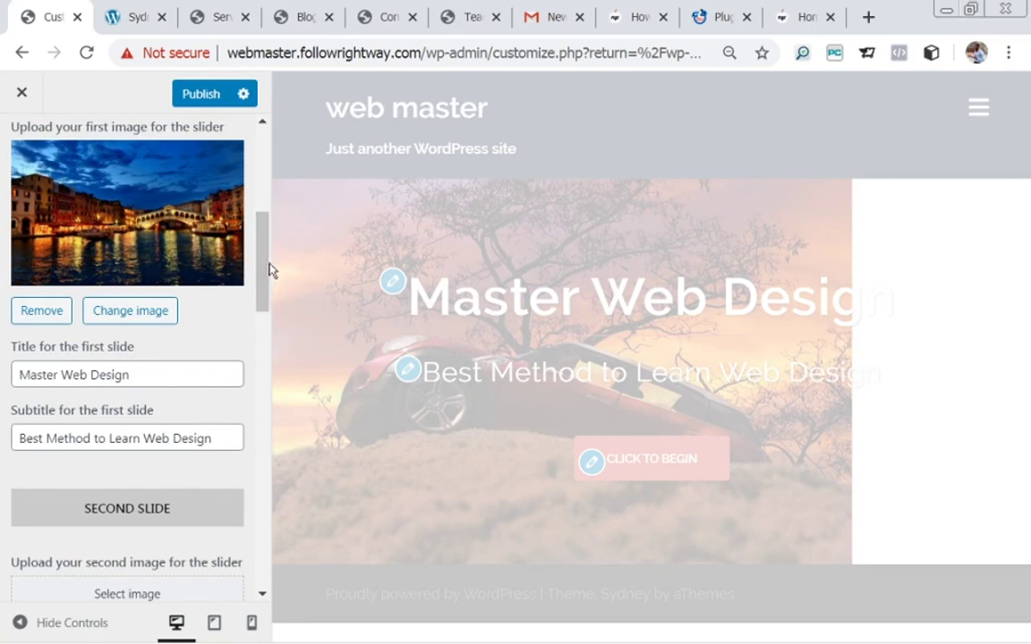
{"action": "left_click_drag", "start_coordinate": [267, 269], "coordinate": [265, 313]}
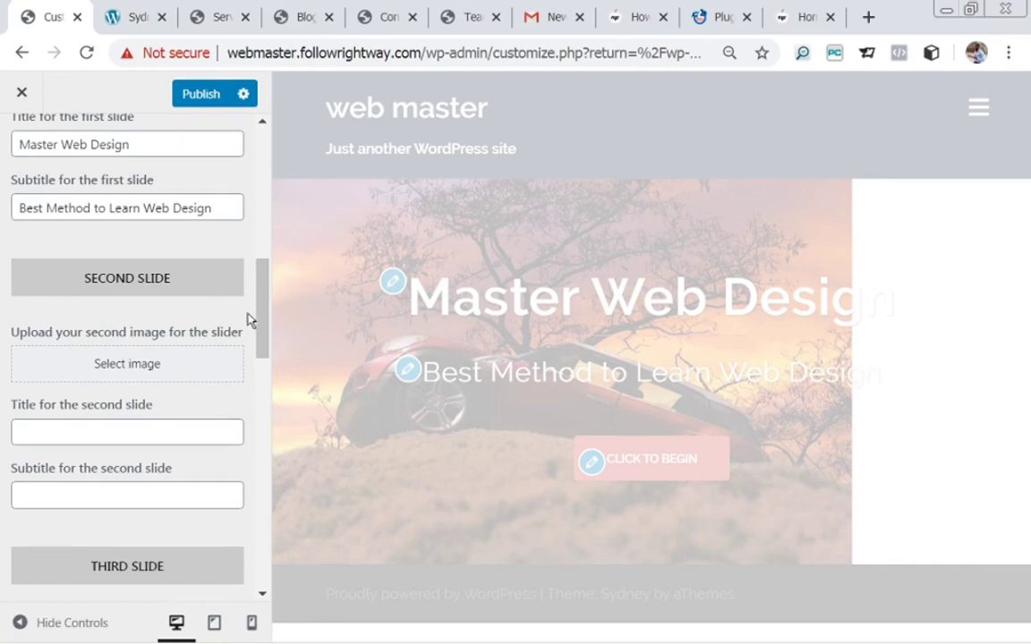
{"action": "left_click_drag", "start_coordinate": [260, 322], "coordinate": [261, 348]}
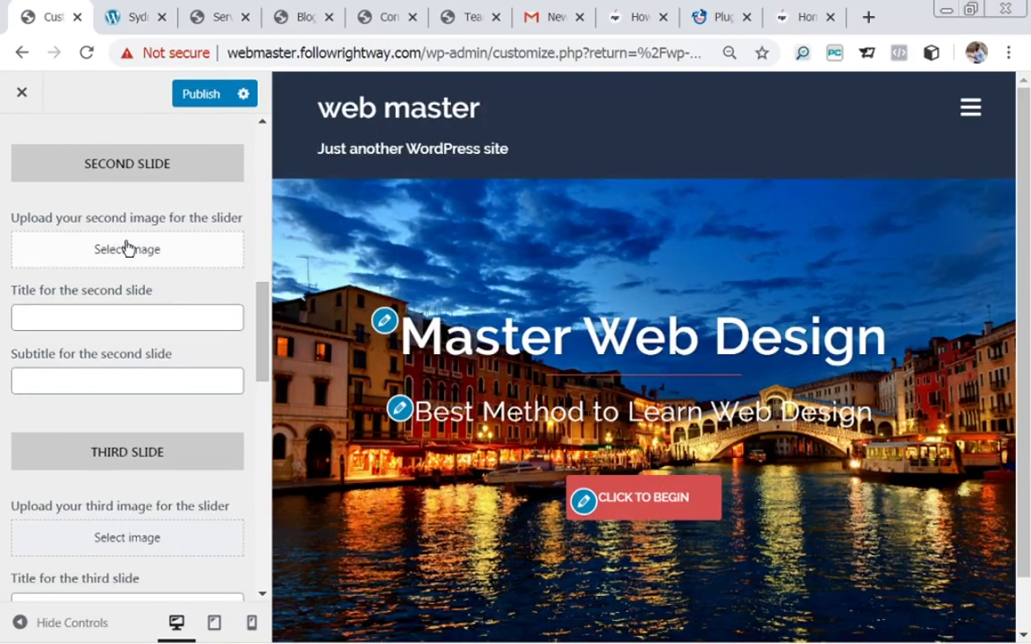
{"action": "scroll", "coordinate": [1004, 214], "scroll_direction": "down", "scroll_amount": 2}
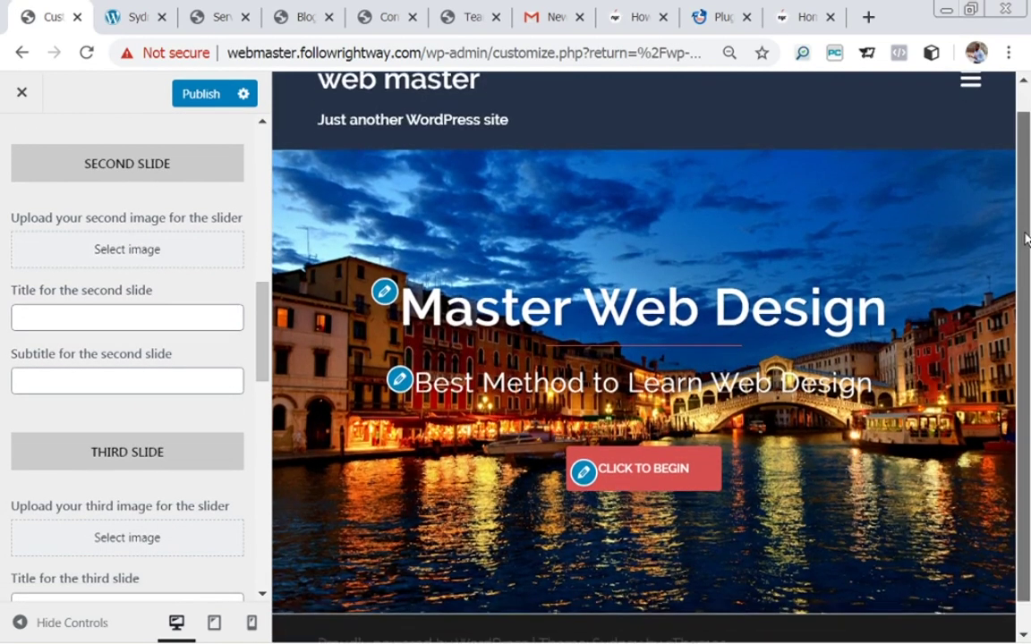
{"action": "scroll", "coordinate": [1025, 251], "scroll_direction": "up", "scroll_amount": 1}
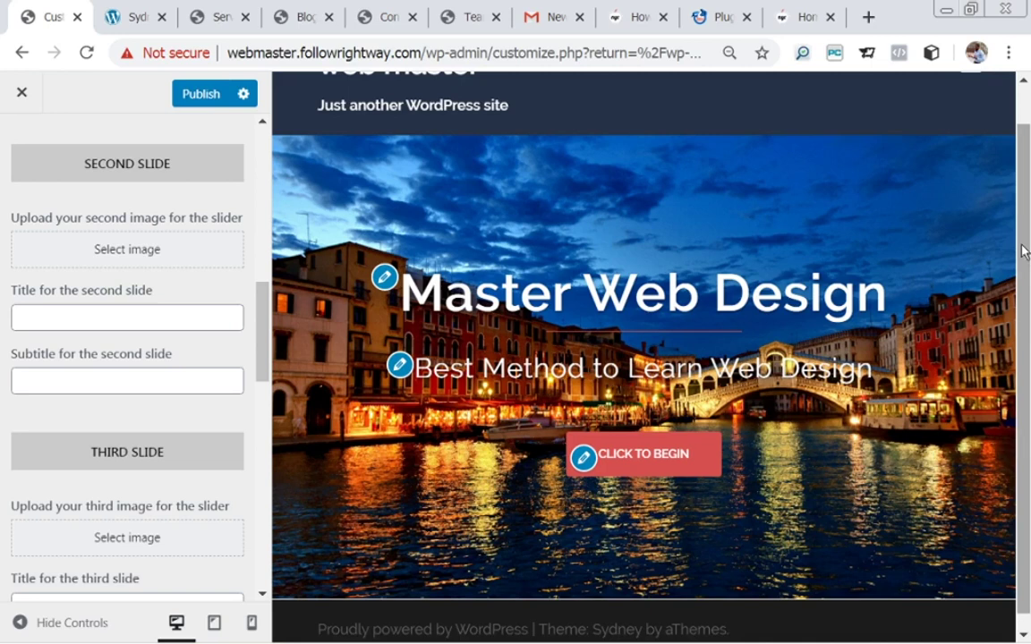
{"action": "left_click", "coordinate": [116, 259]}
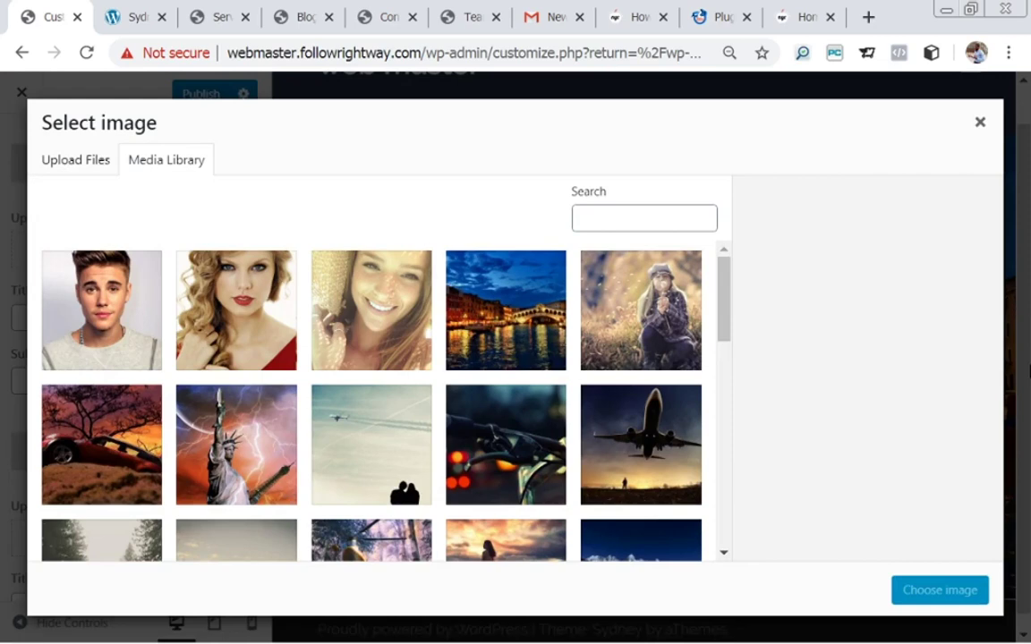
{"action": "left_click", "coordinate": [1016, 412]}
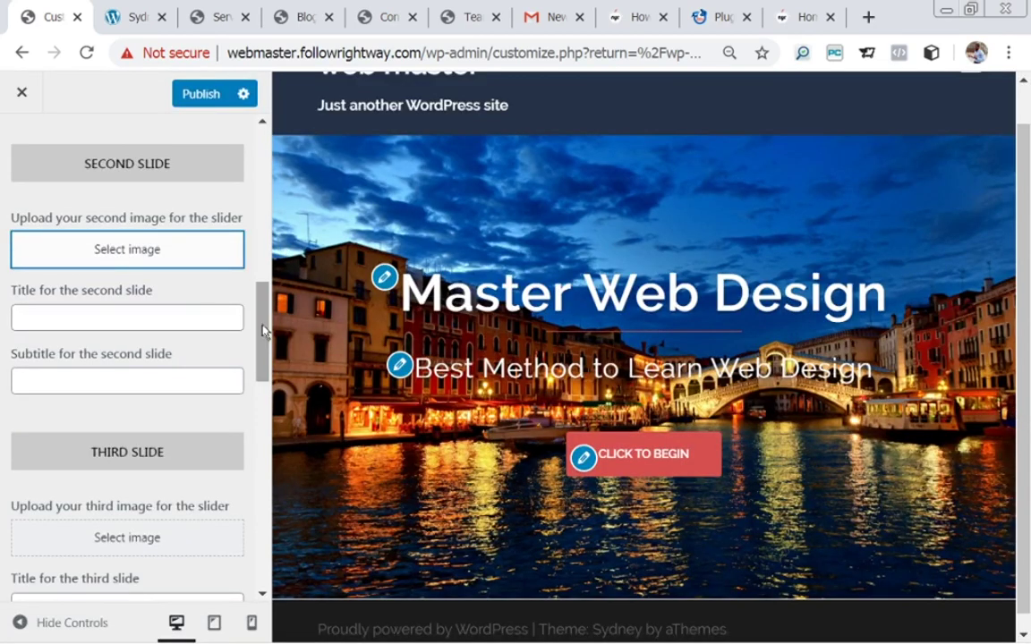
{"action": "left_click_drag", "start_coordinate": [261, 336], "coordinate": [253, 304]}
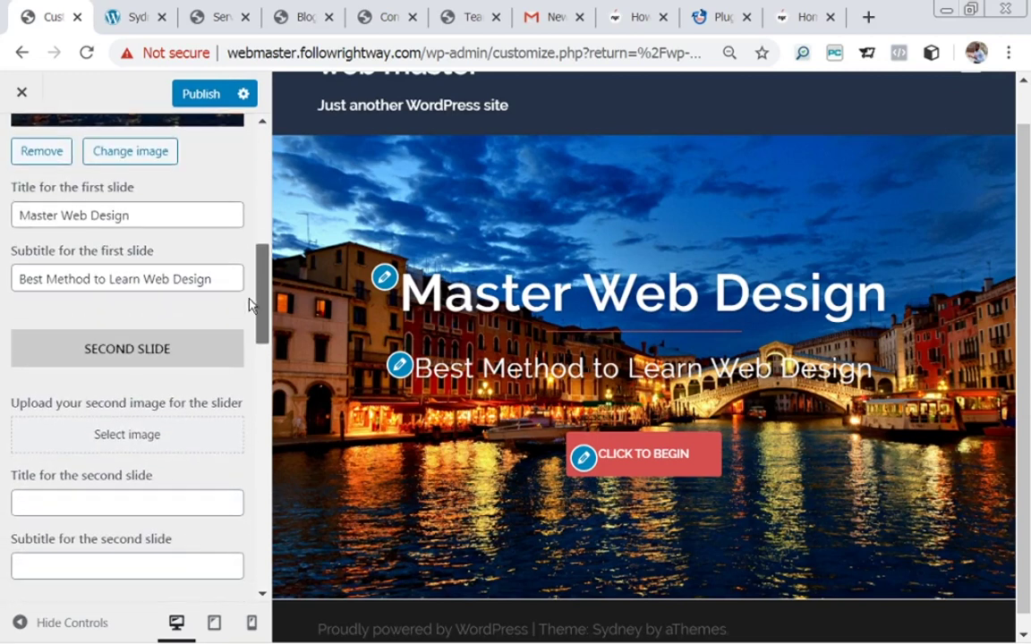
Step: Upload 3d_1014, the snowboarder picture in the BACKGROUND pictures folder, and choose it as the second slide's image
{"action": "left_click", "coordinate": [98, 449]}
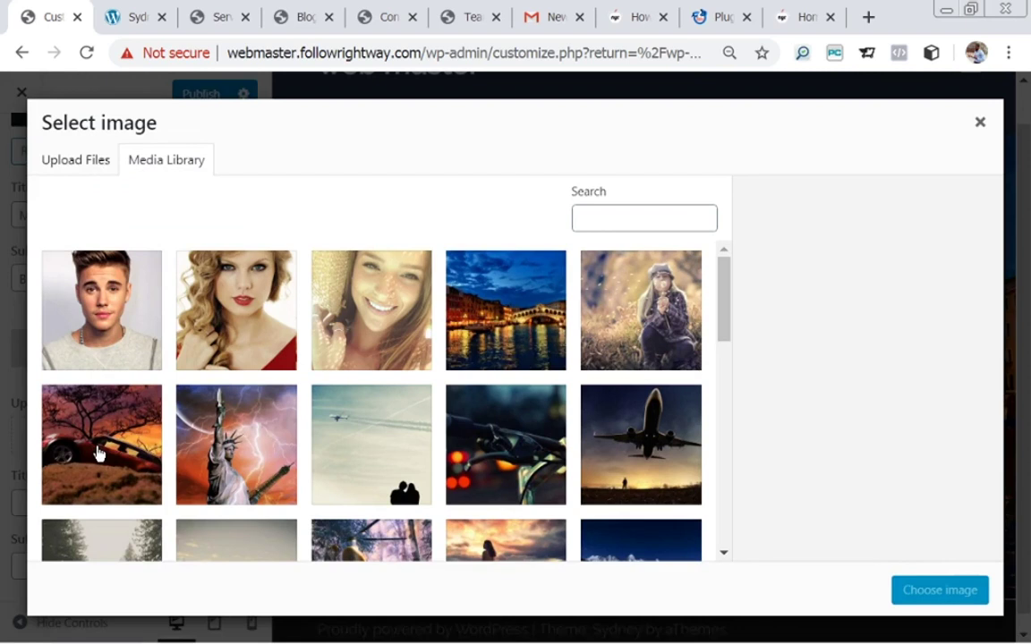
{"action": "left_click", "coordinate": [76, 162]}
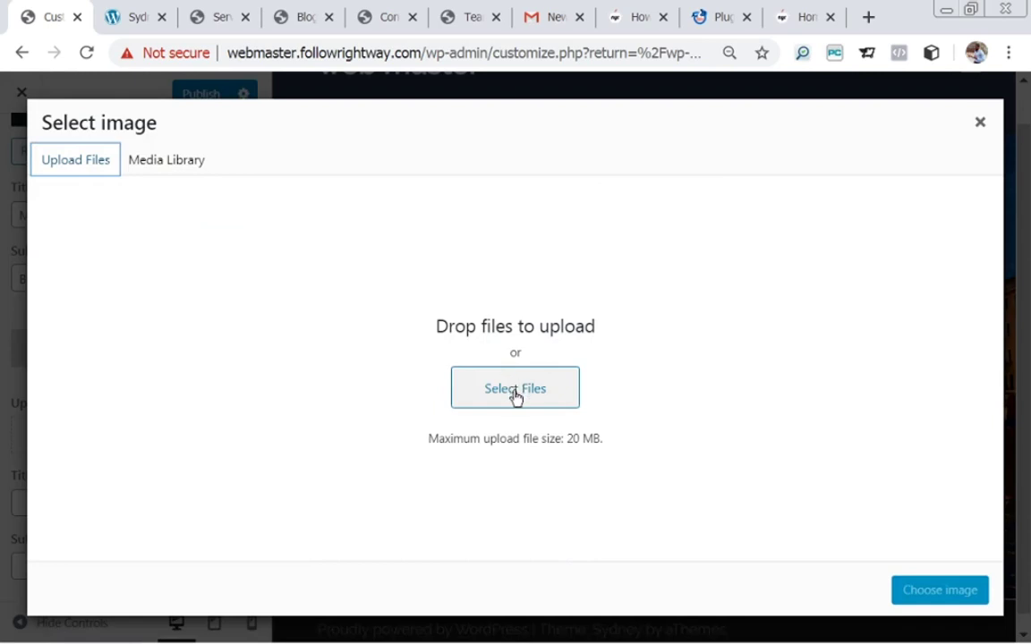
{"action": "left_click", "coordinate": [161, 161]}
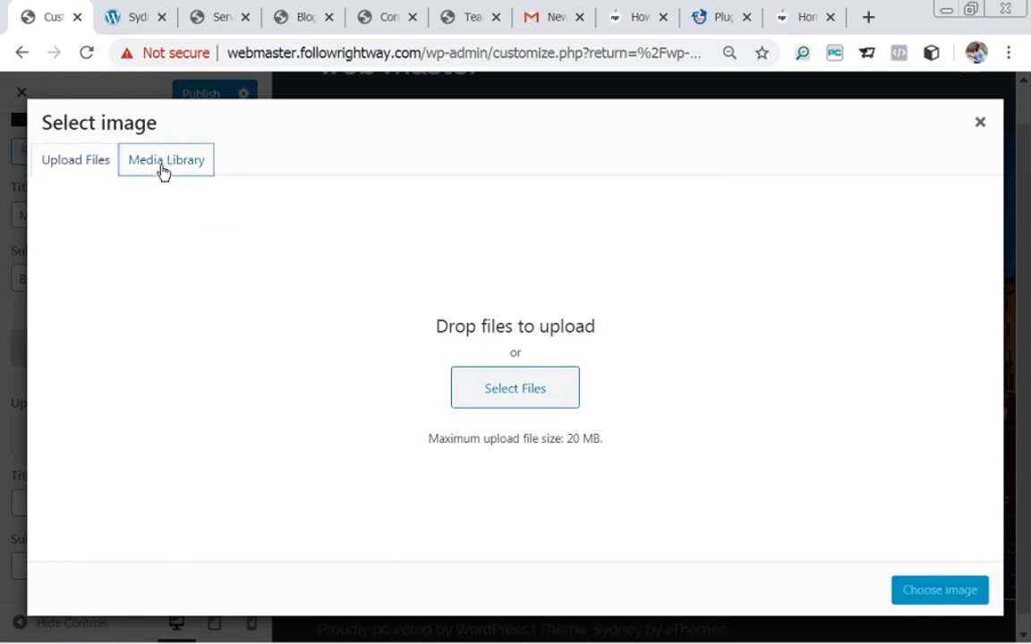
{"action": "left_click_drag", "start_coordinate": [718, 322], "coordinate": [731, 363]}
{"action": "left_click", "coordinate": [104, 157]}
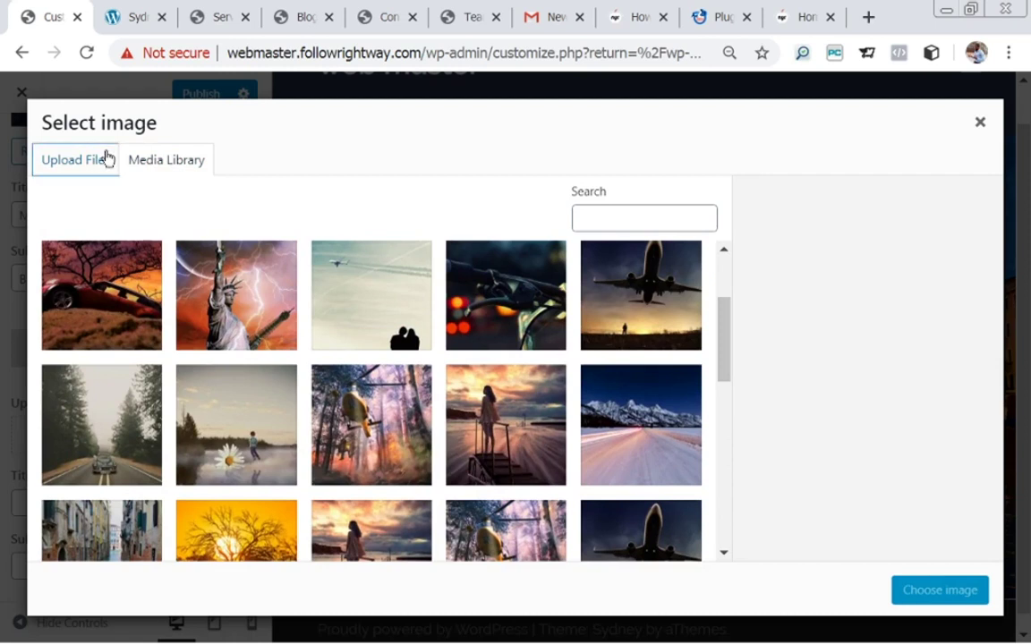
{"action": "left_click", "coordinate": [519, 392]}
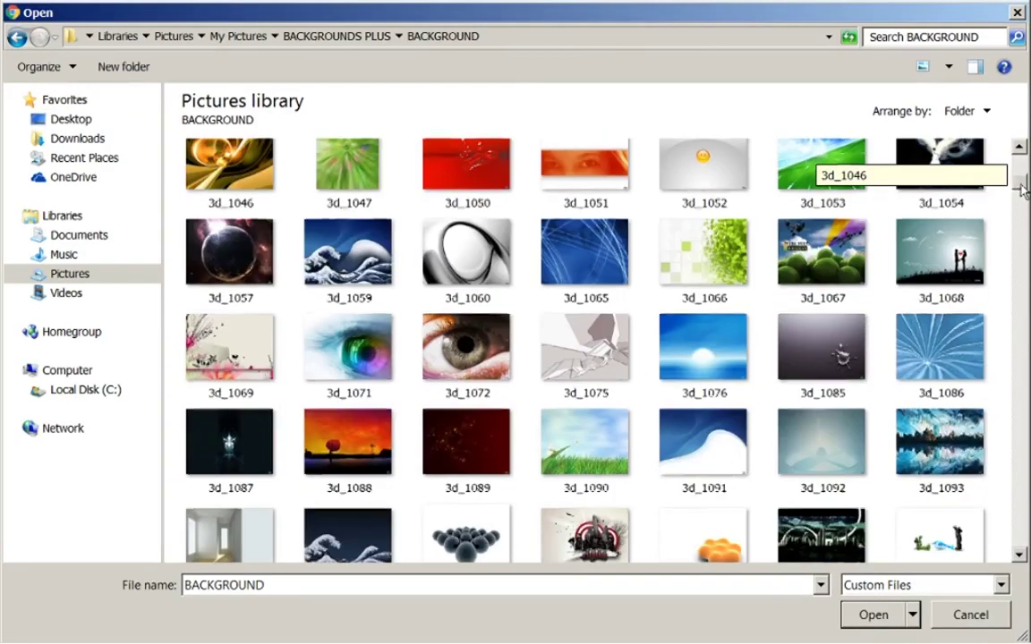
{"action": "mouse_move", "coordinate": [1022, 188]}
{"action": "left_mouse_down"}
{"action": "mouse_move", "coordinate": [1015, 172]}
{"action": "mouse_move", "coordinate": [1023, 178]}
{"action": "left_mouse_up"}
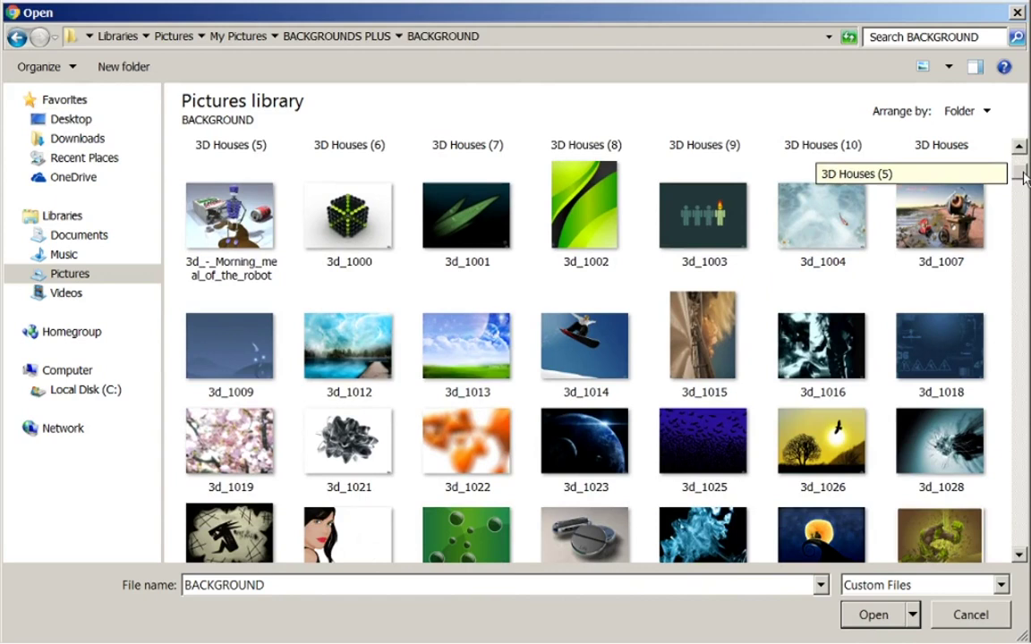
{"action": "left_click", "coordinate": [575, 329]}
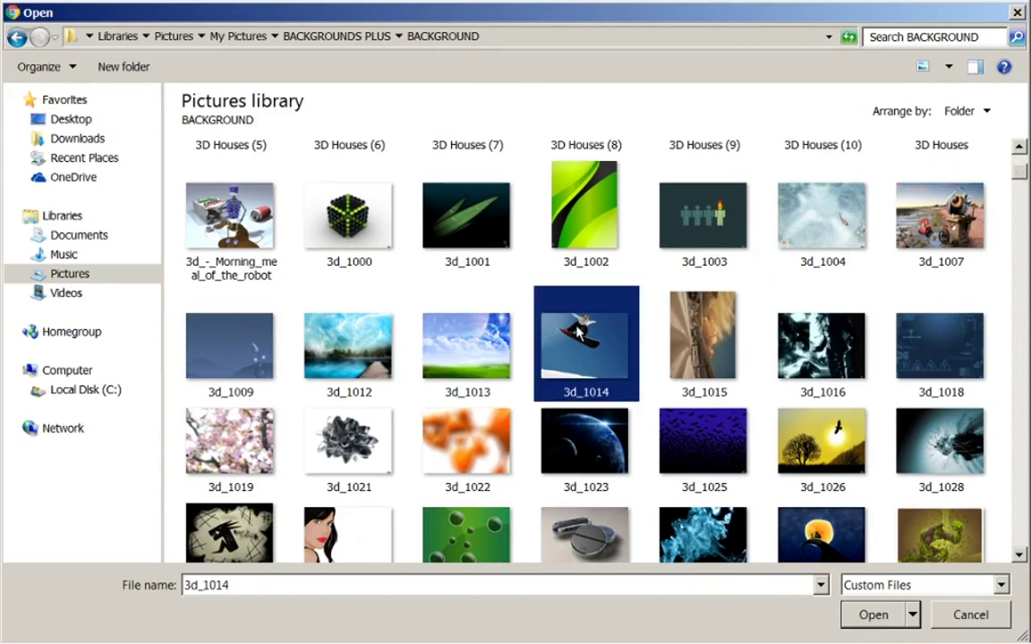
{"action": "left_click", "coordinate": [854, 615]}
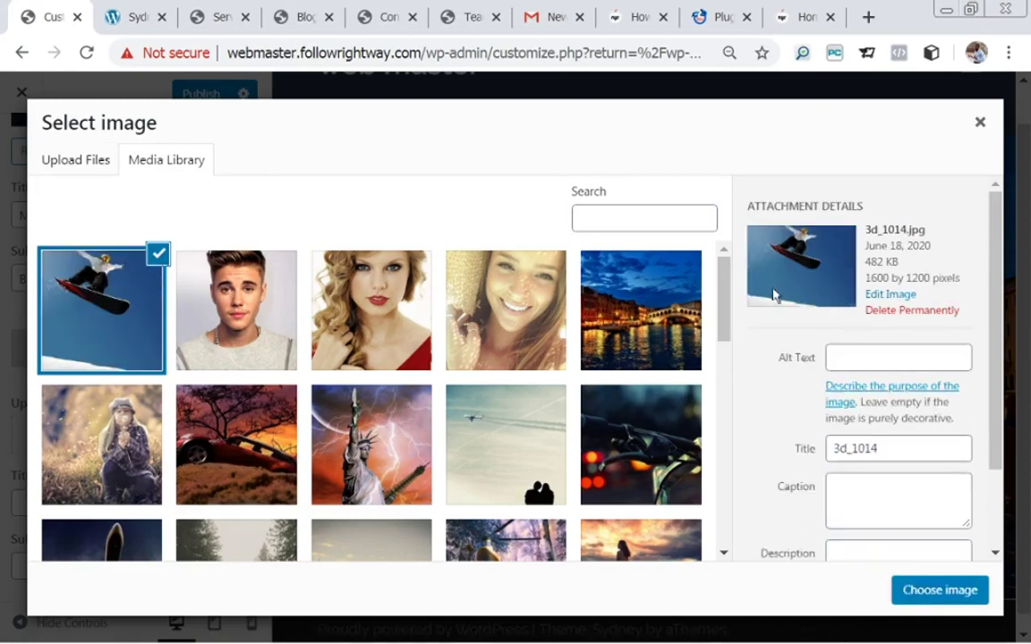
{"action": "left_click", "coordinate": [931, 589]}
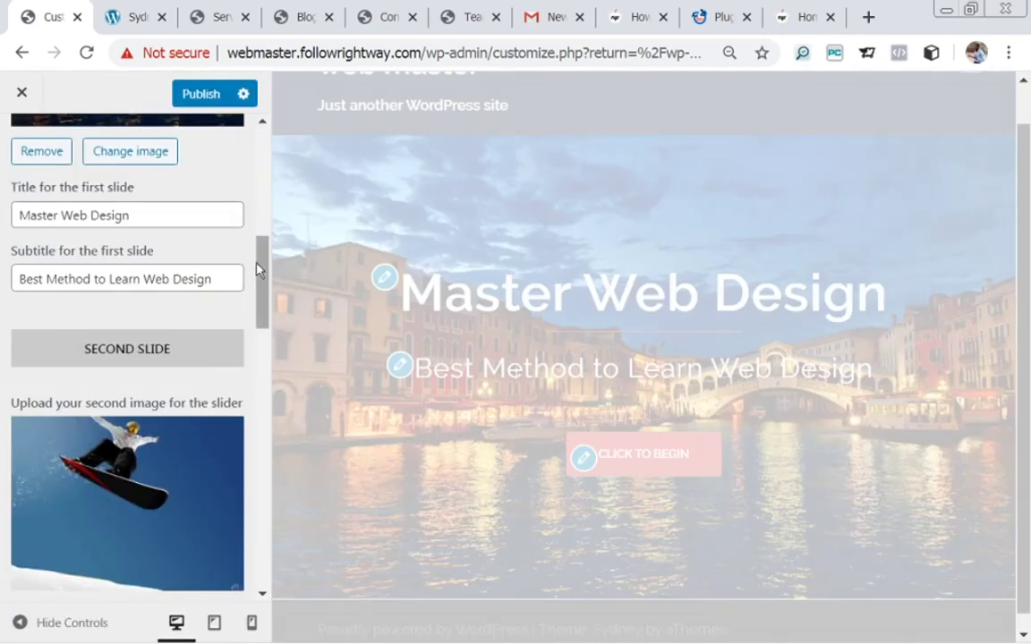
Step: Set the second slide's title to "Become a Professional Web Designer"
{"action": "left_click_drag", "start_coordinate": [261, 282], "coordinate": [266, 343]}
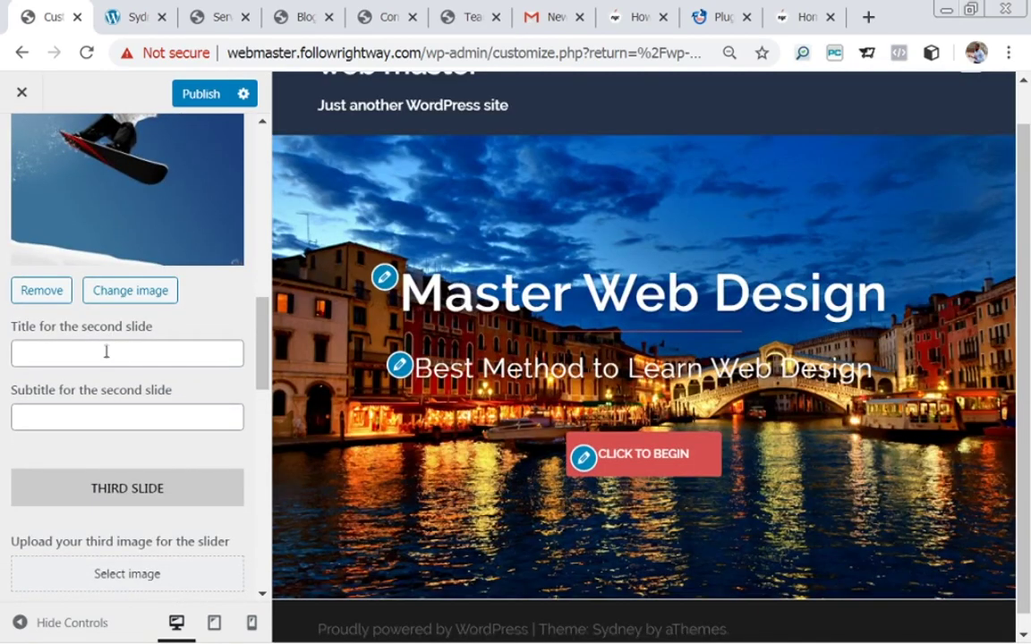
{"action": "left_click", "coordinate": [107, 354]}
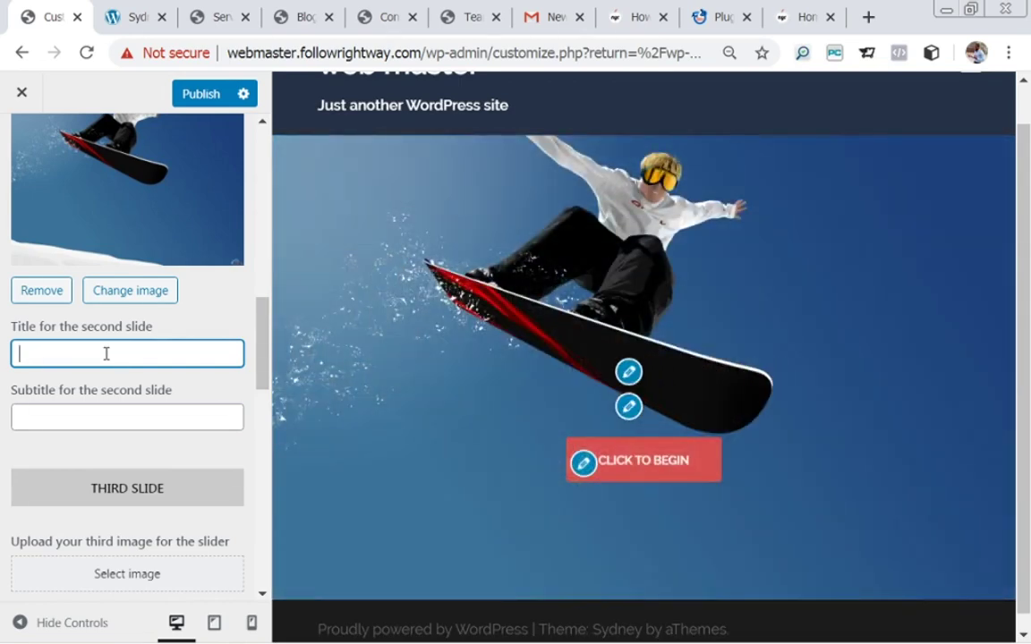
{"action": "type", "text": "Become"}
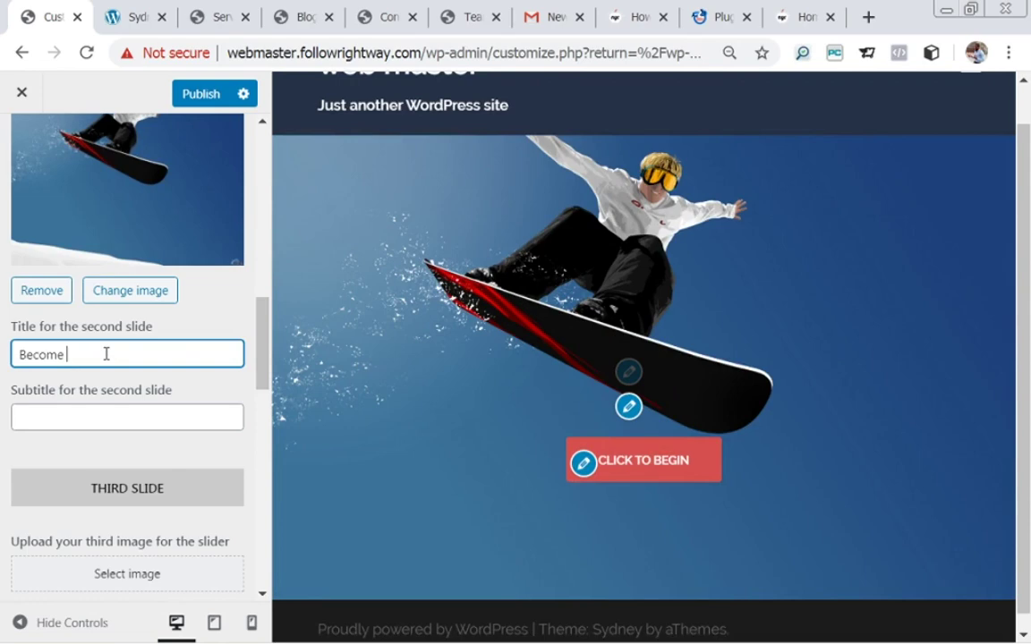
{"action": "type", "text": "a "}
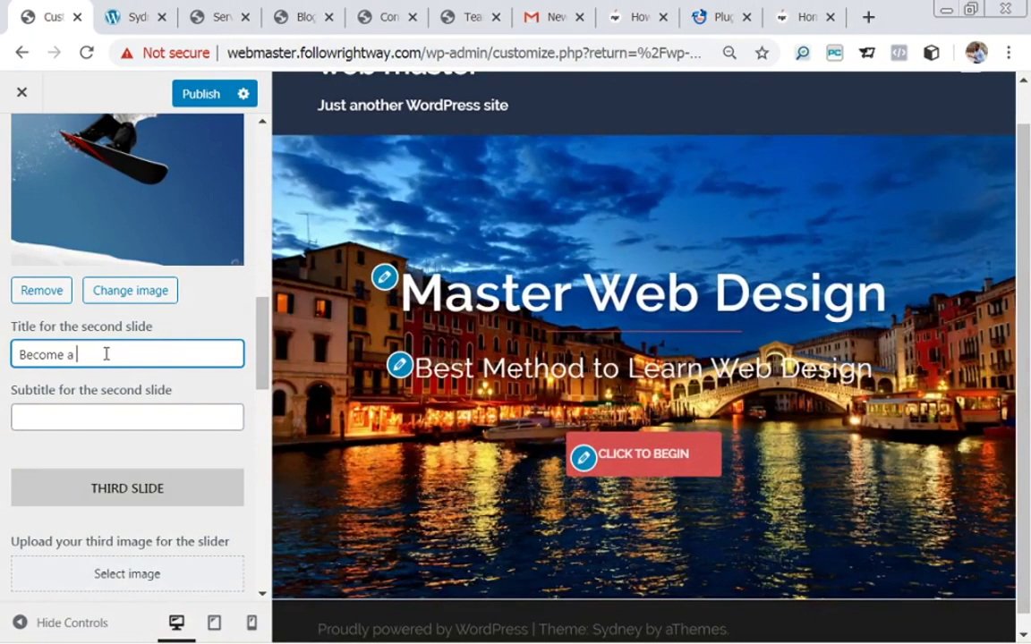
{"action": "type", "text": "Professional Web Desi"}
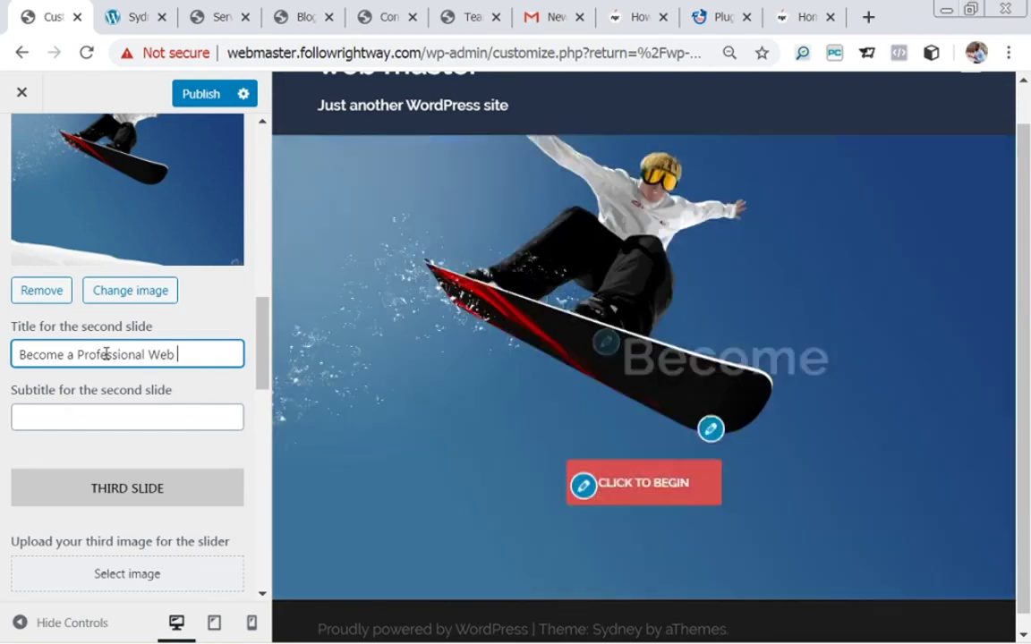
{"action": "type", "text": "gner"}
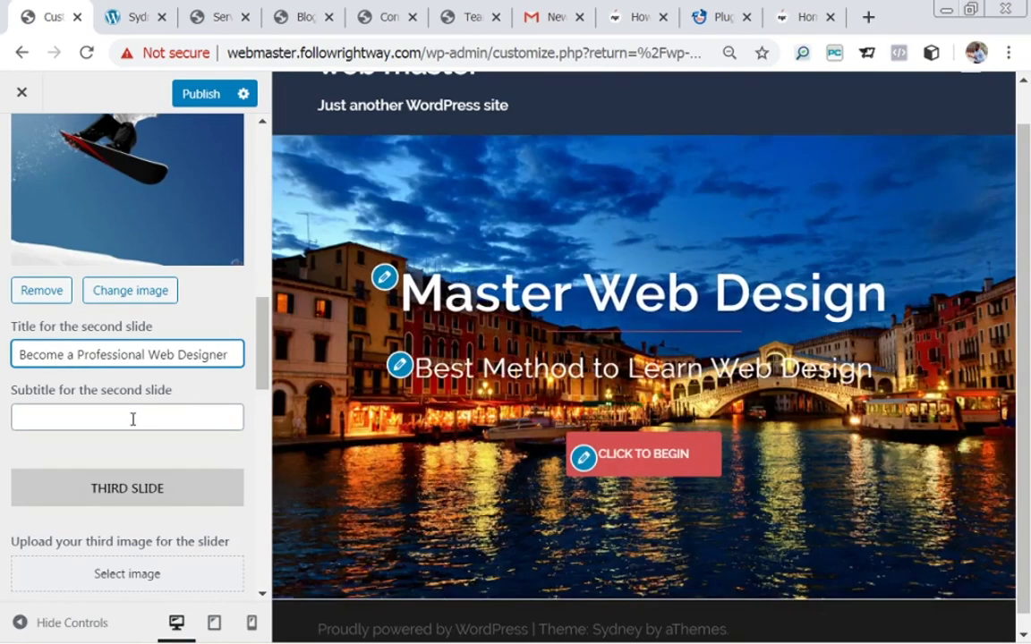
Step: Set the second slide's subtitle to "The Three Methods to Become Web Guru"
{"action": "left_click", "coordinate": [133, 418]}
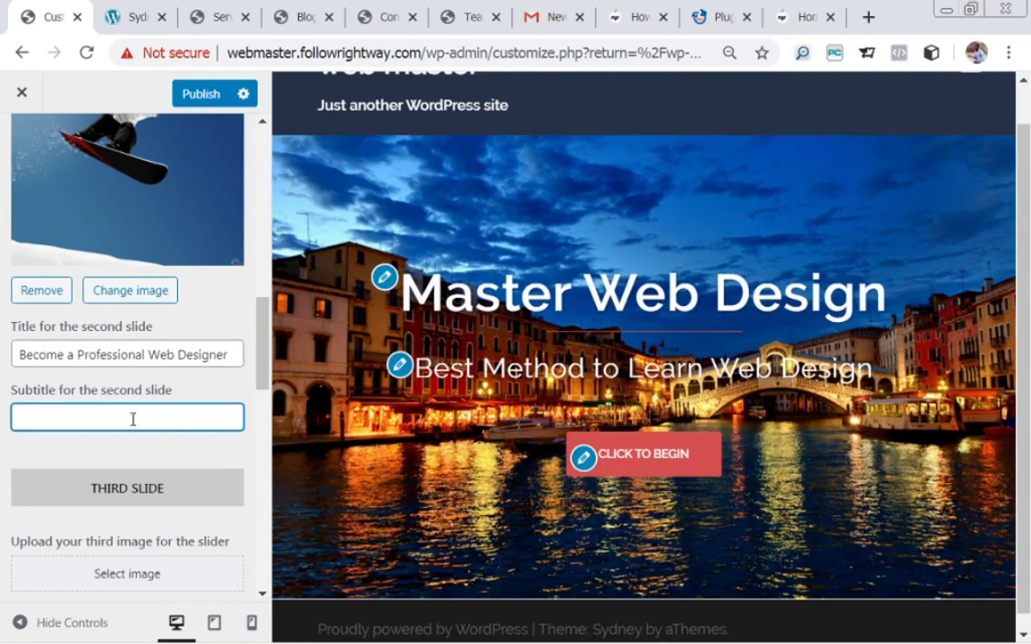
{"action": "type", "text": "The Three Methods"}
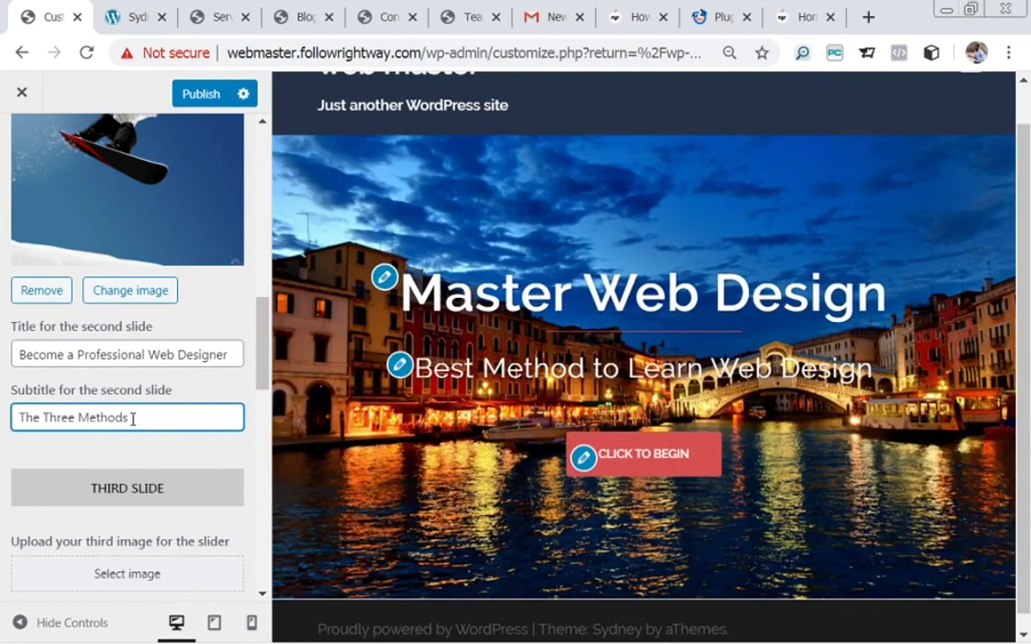
{"action": "type", "text": " To Become "}
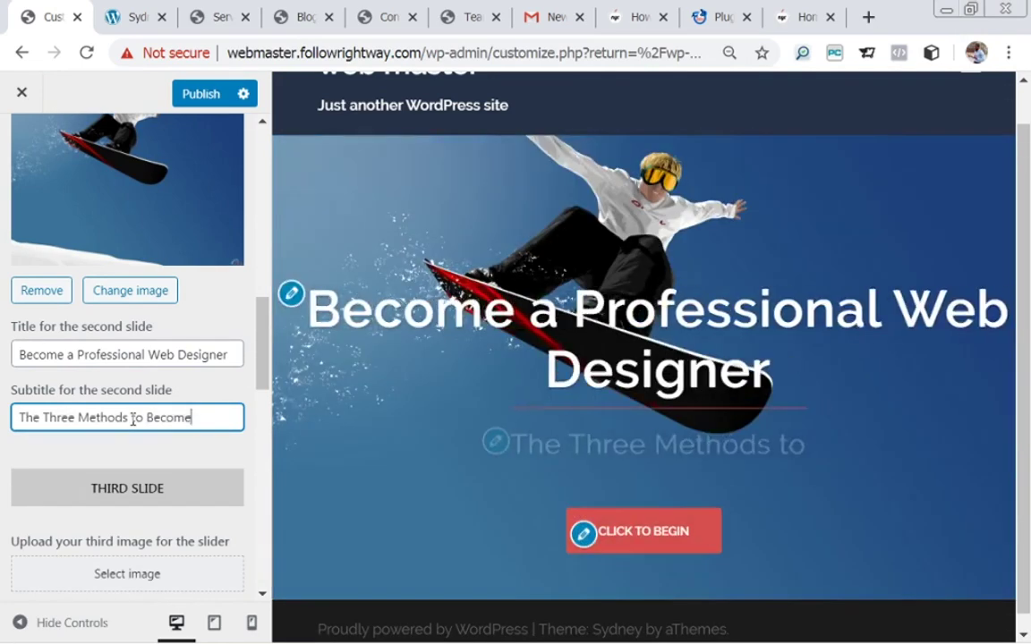
{"action": "type", "text": "Web "}
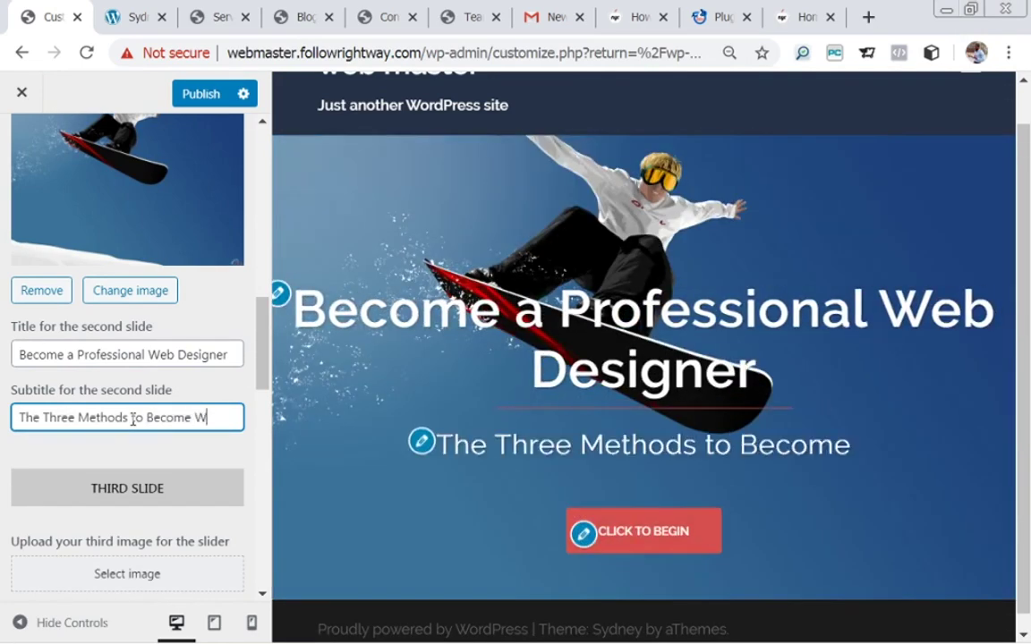
{"action": "type", "text": "Guru"}
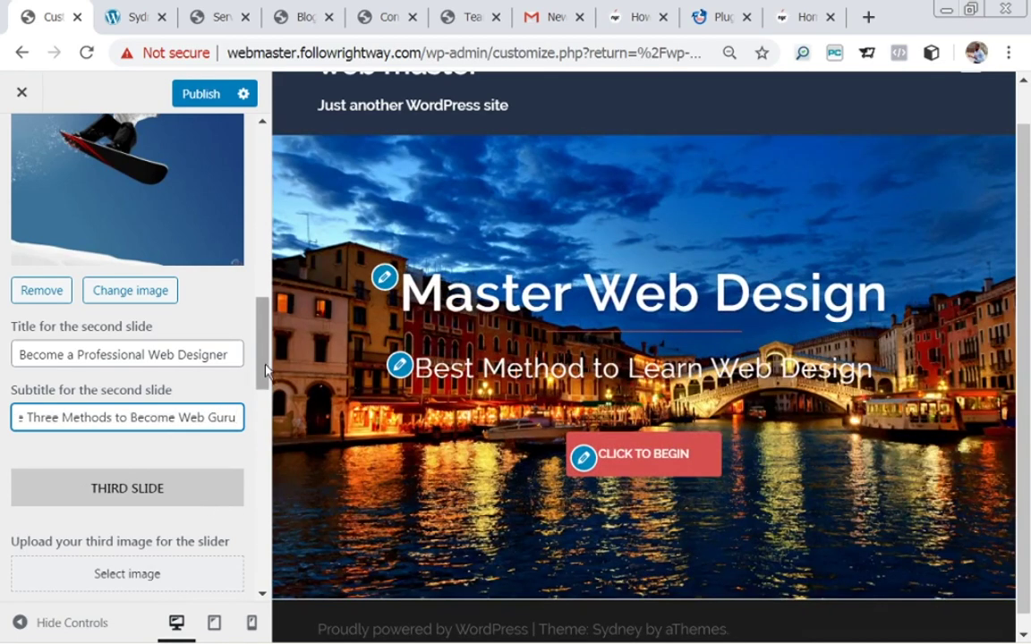
{"action": "left_click", "coordinate": [265, 365]}
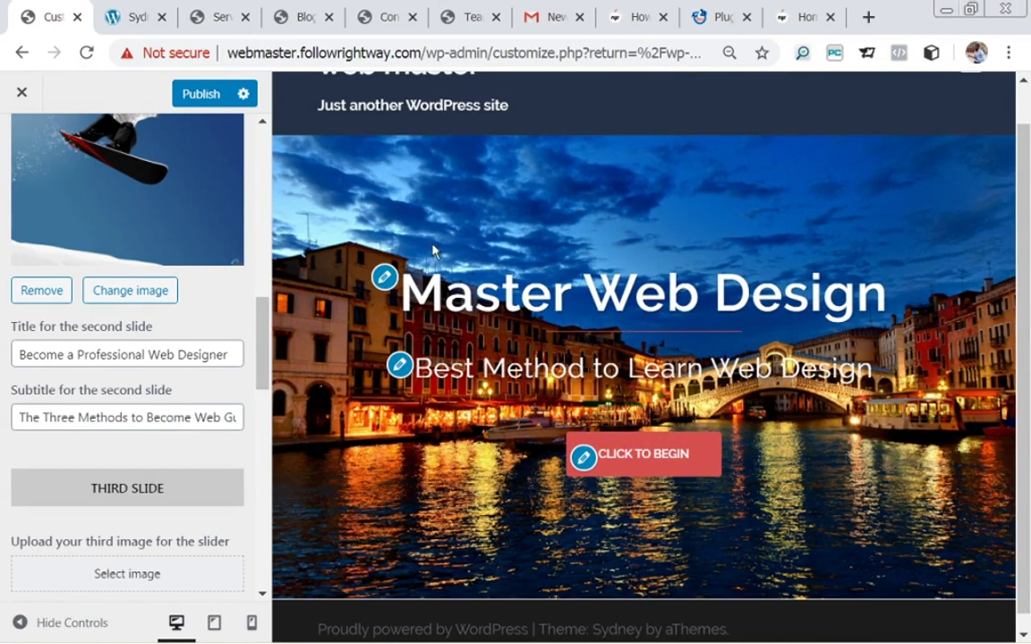
Step: Compare the slider with the Sydney demo header and examine the remaining slide fields and the call to action button's URL and text settings
{"action": "left_click", "coordinate": [130, 16]}
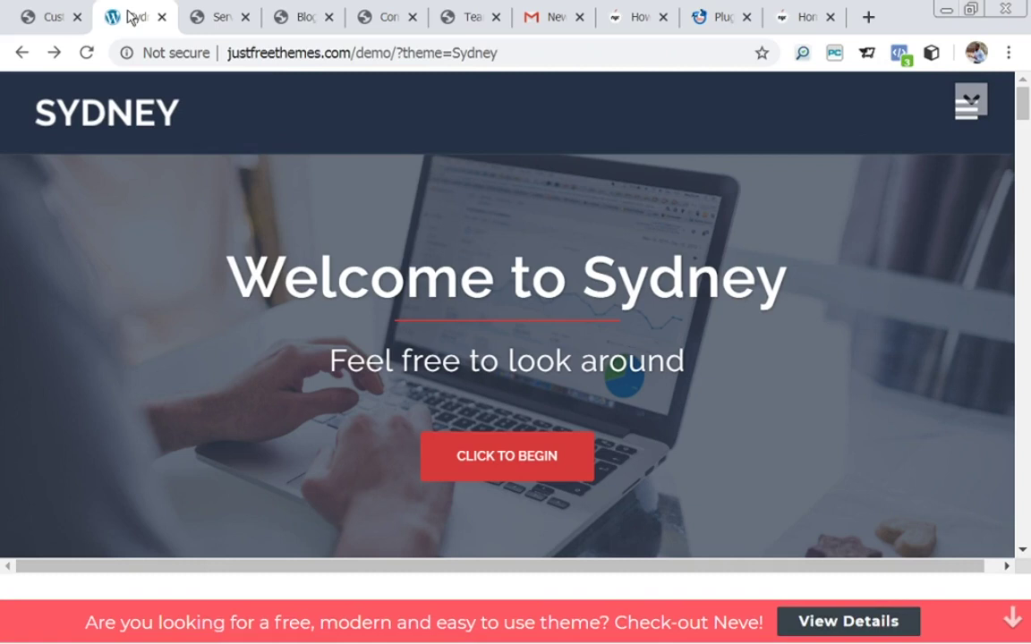
{"action": "left_click", "coordinate": [52, 25]}
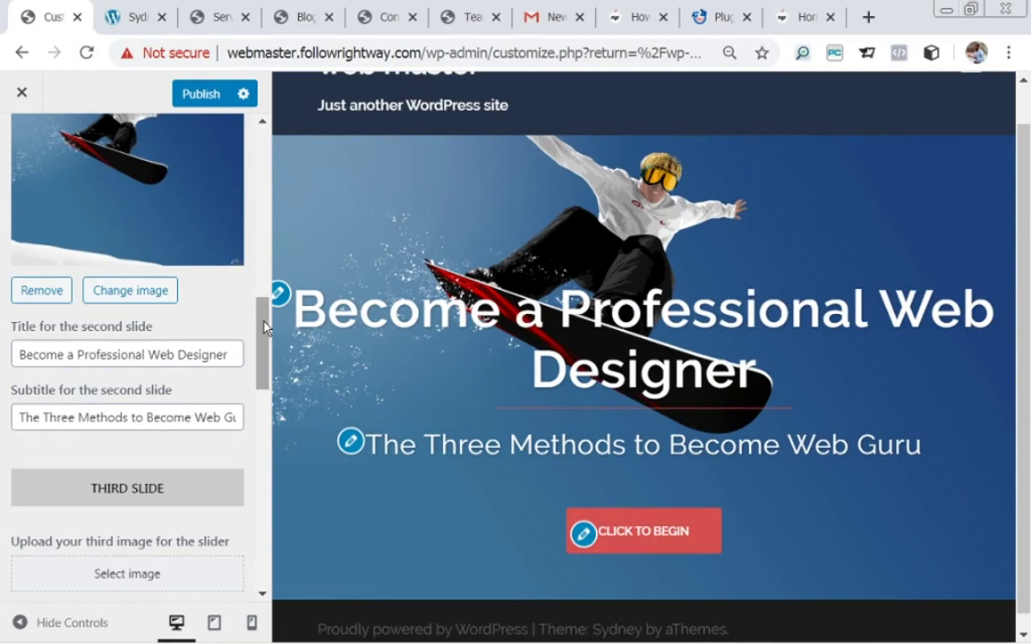
{"action": "left_click_drag", "start_coordinate": [266, 329], "coordinate": [265, 345]}
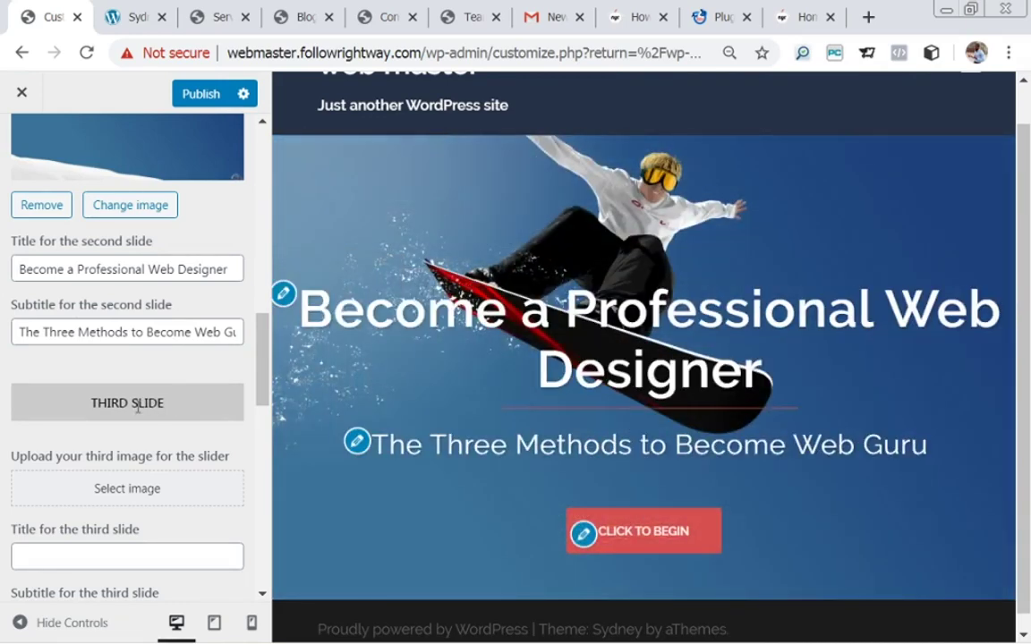
{"action": "scroll", "coordinate": [259, 391], "scroll_direction": "down", "scroll_amount": 1}
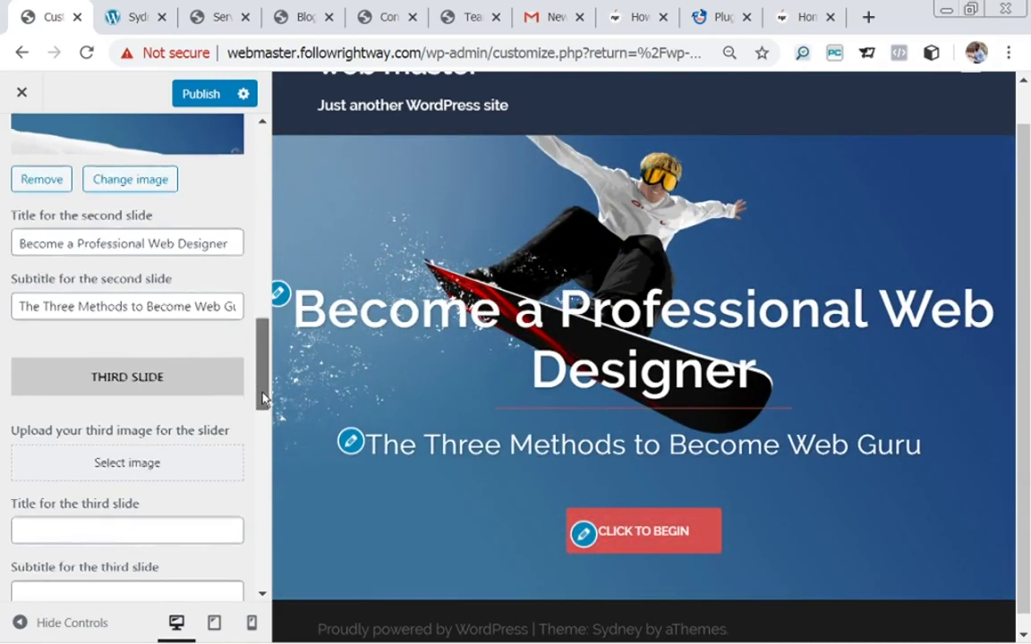
{"action": "scroll", "coordinate": [264, 358], "scroll_direction": "up", "scroll_amount": 3}
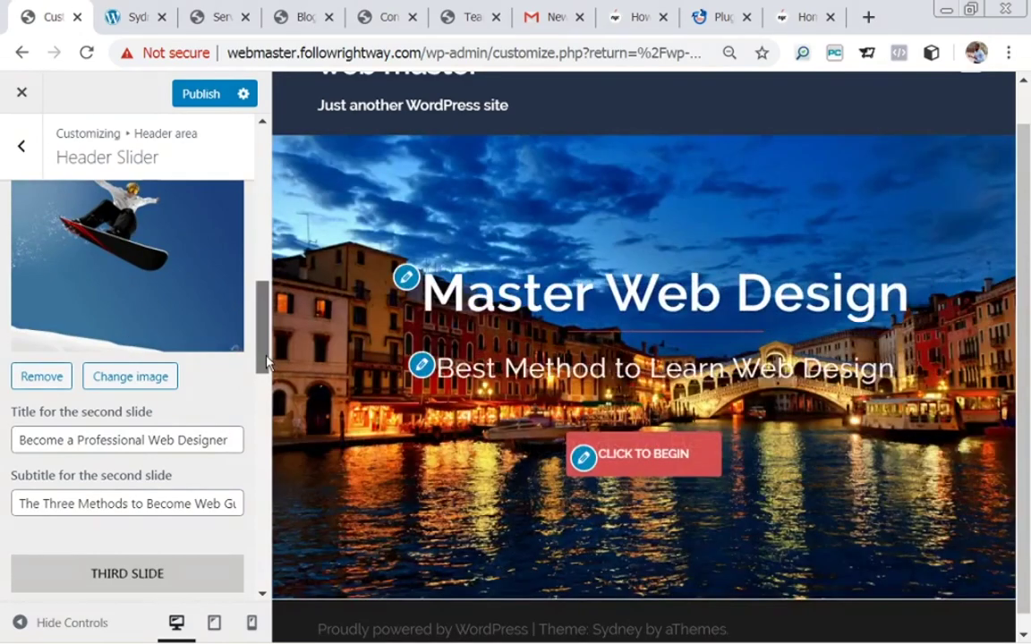
{"action": "left_click_drag", "start_coordinate": [262, 353], "coordinate": [262, 456]}
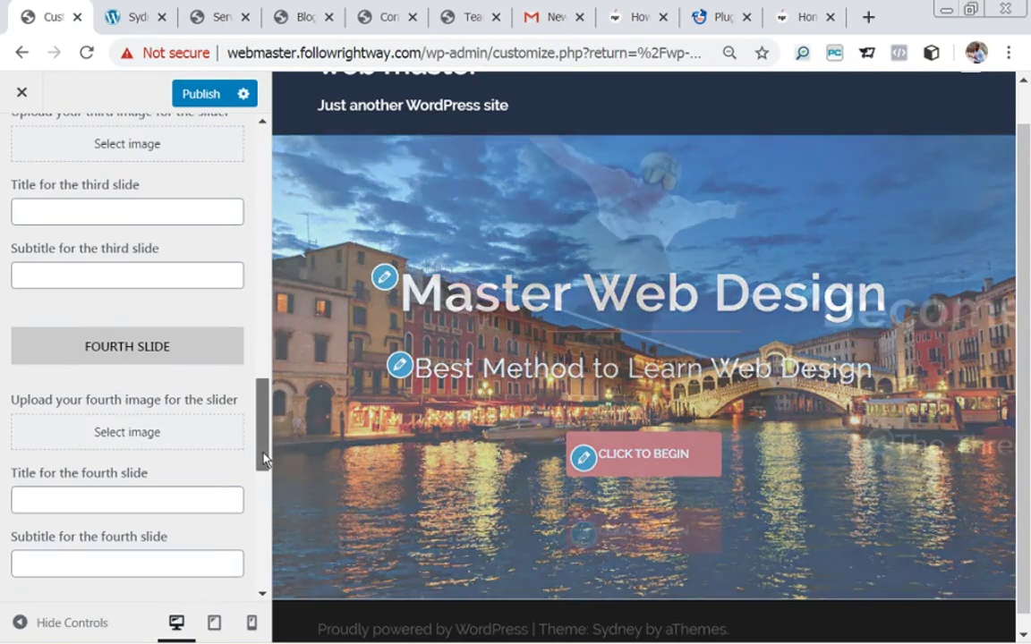
{"action": "left_click_drag", "start_coordinate": [261, 453], "coordinate": [261, 548]}
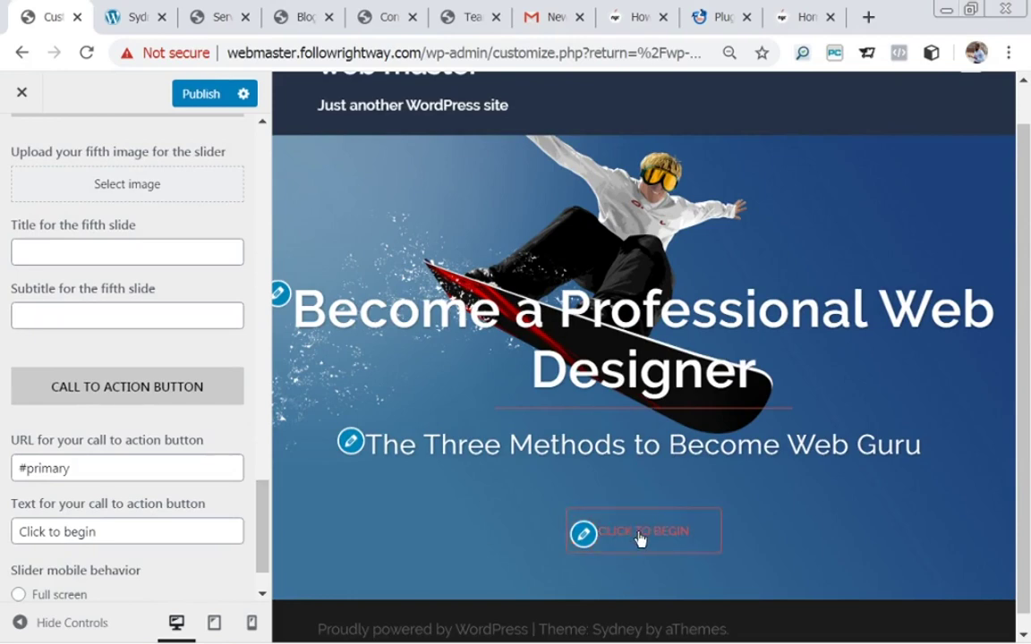
{"action": "left_click_drag", "start_coordinate": [265, 495], "coordinate": [263, 520]}
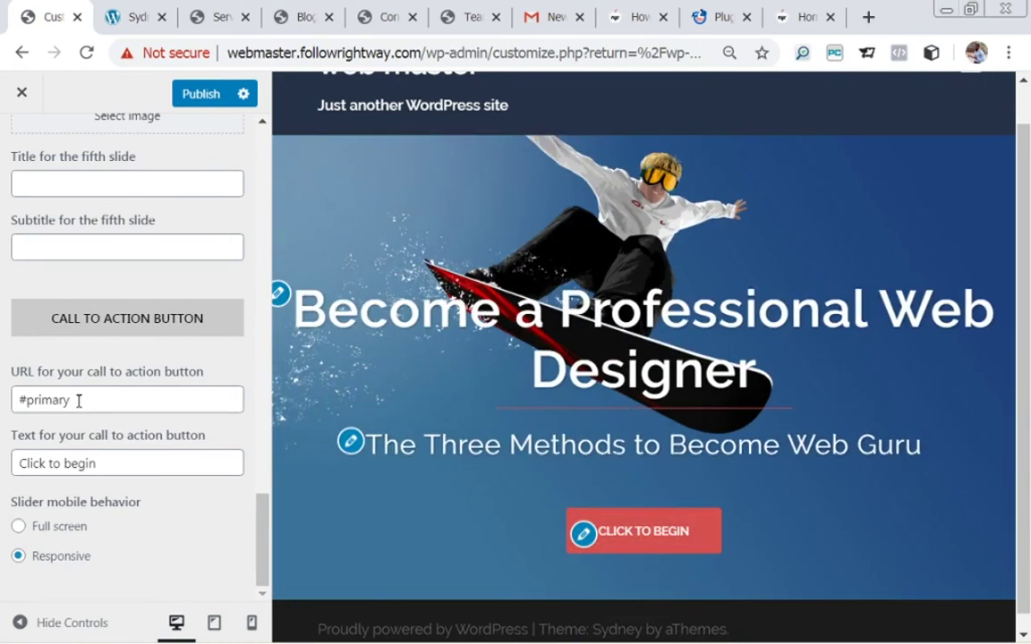
{"action": "left_click_drag", "start_coordinate": [78, 401], "coordinate": [19, 396]}
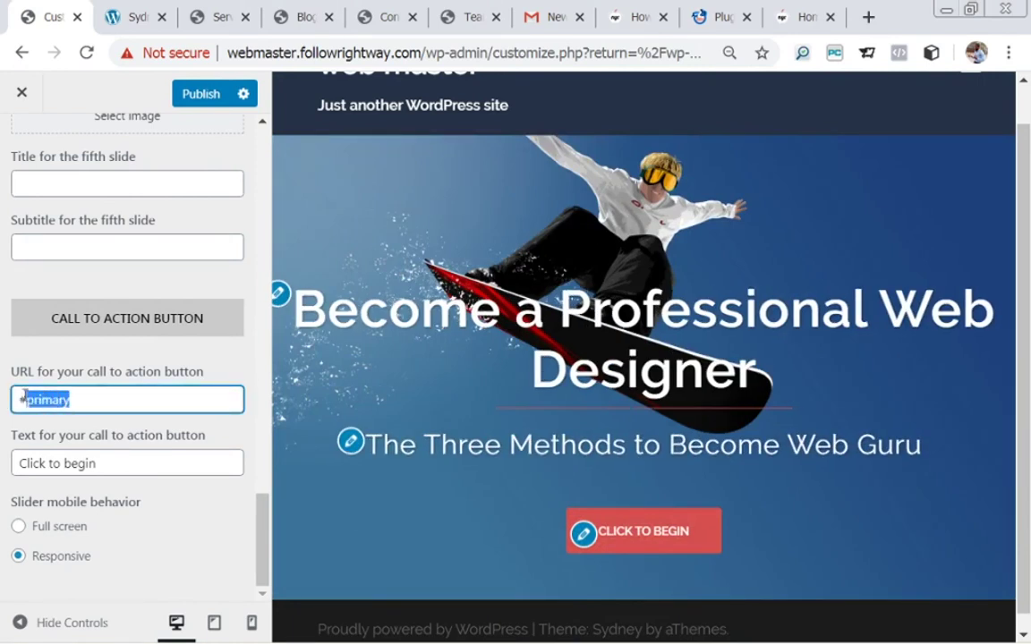
{"action": "left_click", "coordinate": [141, 389]}
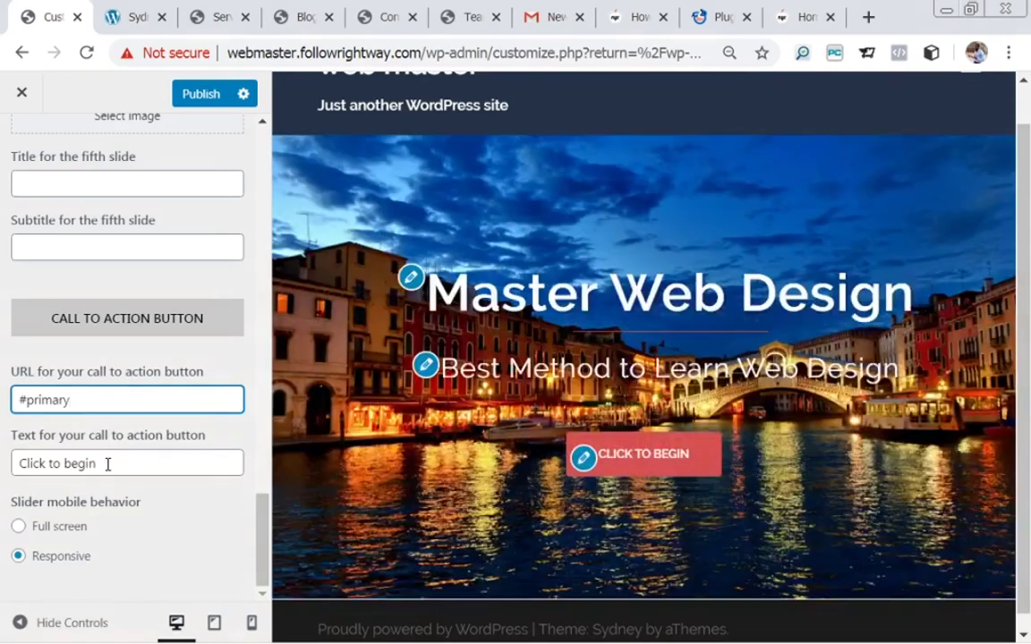
Step: Set the call to action button's text to "Learn More" and publish the header slider changes
{"action": "left_click_drag", "start_coordinate": [108, 464], "coordinate": [5, 488]}
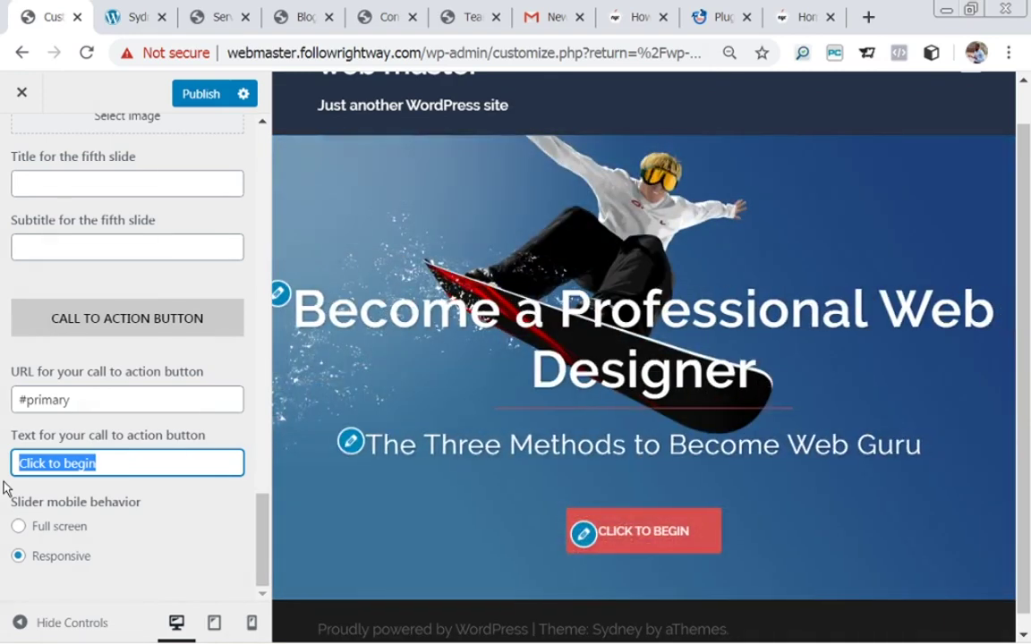
{"action": "type", "text": "Learn "}
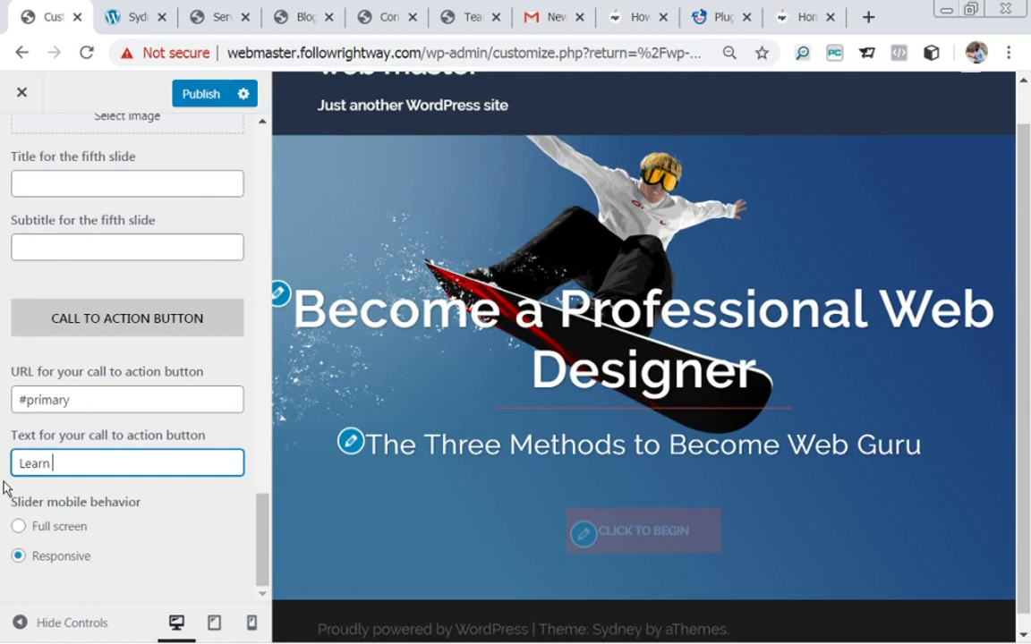
{"action": "type", "text": "More"}
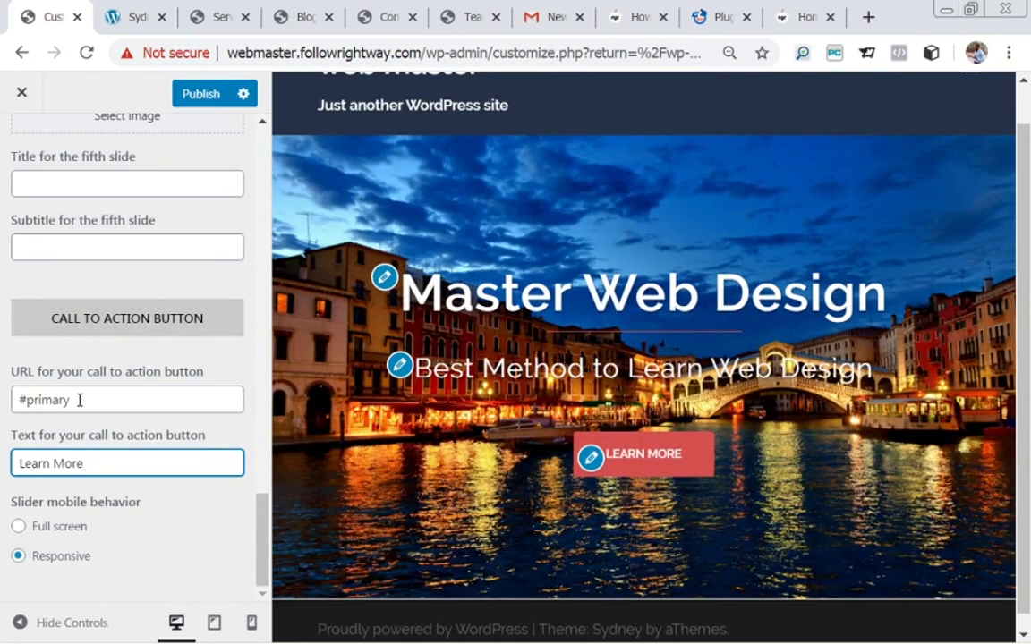
{"action": "left_click", "coordinate": [263, 565]}
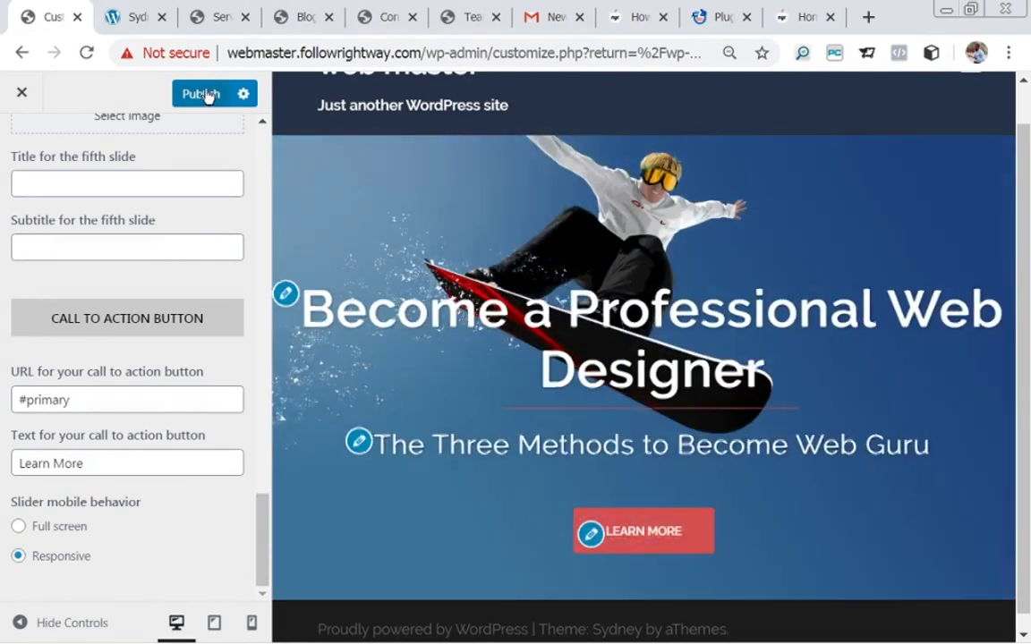
{"action": "left_click", "coordinate": [203, 95]}
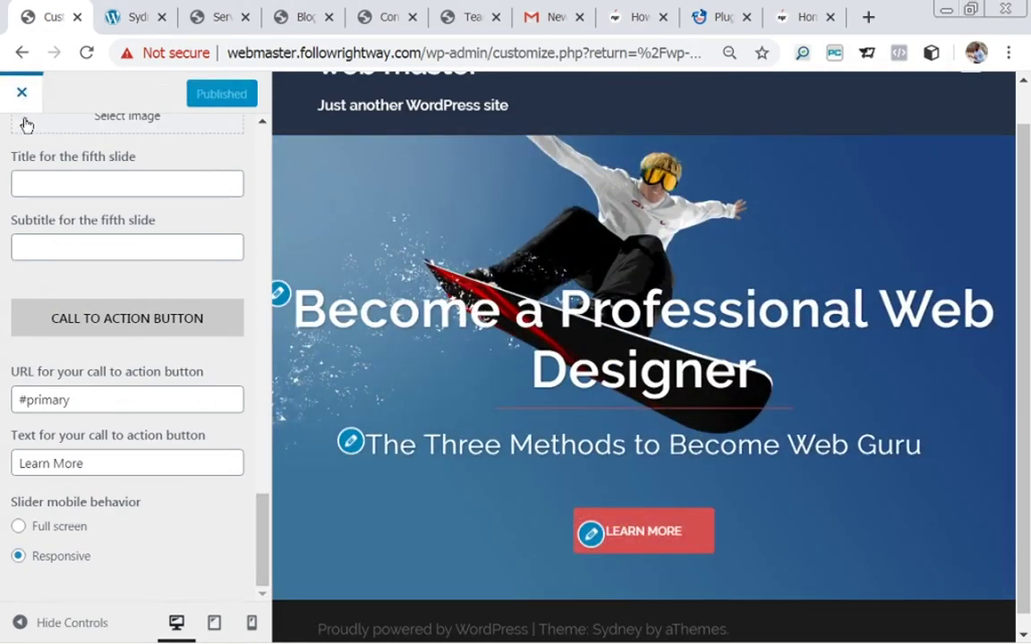
Step: Examine the header video, YouTube URL and header image options in the header media settings
{"action": "left_click_drag", "start_coordinate": [263, 537], "coordinate": [303, 131]}
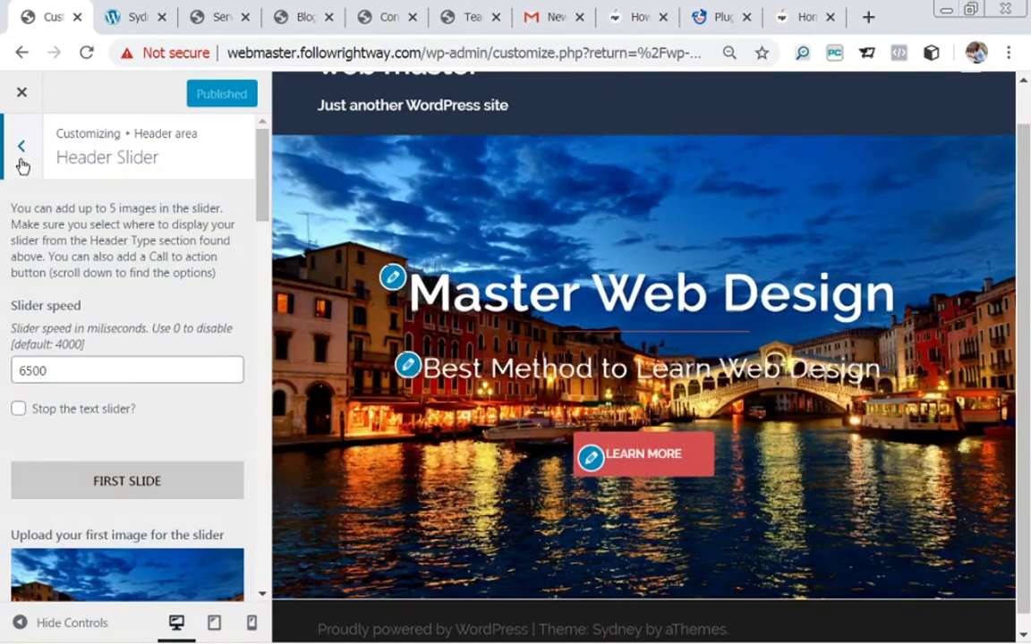
{"action": "left_click", "coordinate": [22, 164]}
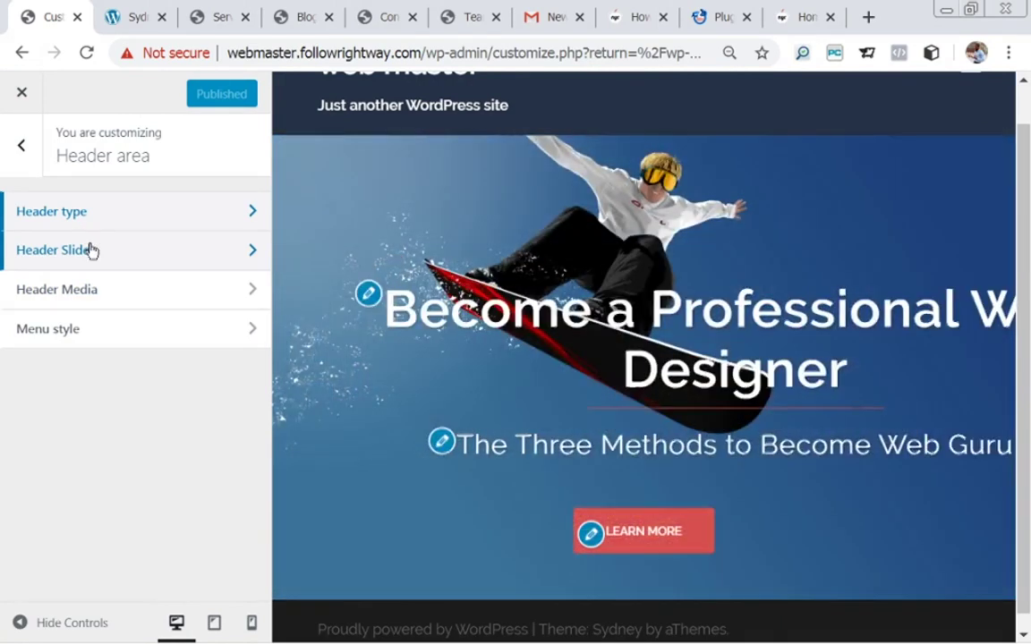
{"action": "left_click", "coordinate": [88, 298]}
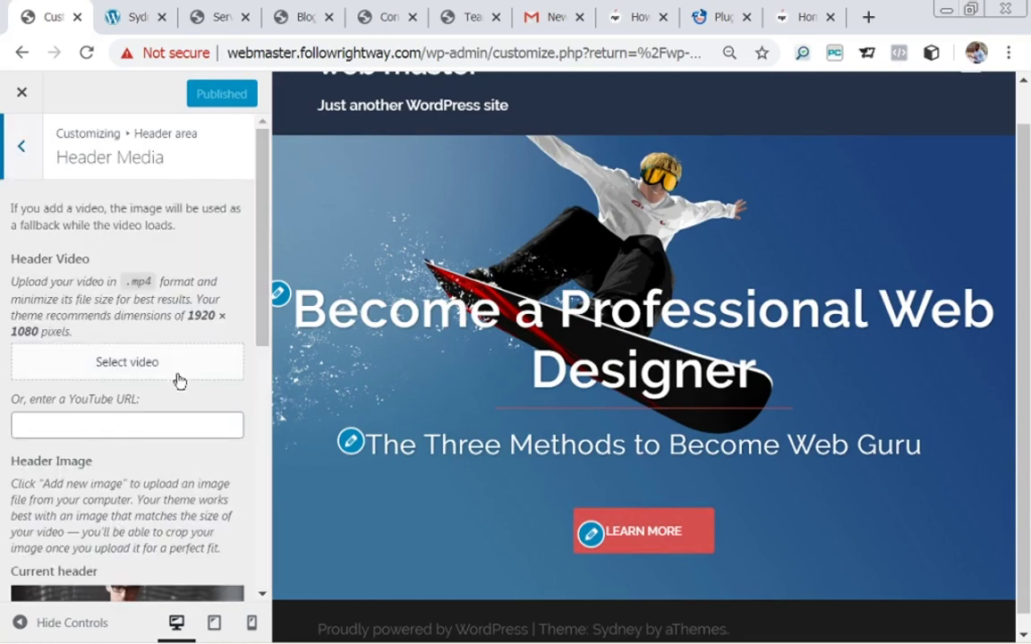
{"action": "scroll", "coordinate": [261, 380], "scroll_direction": "down", "scroll_amount": 1}
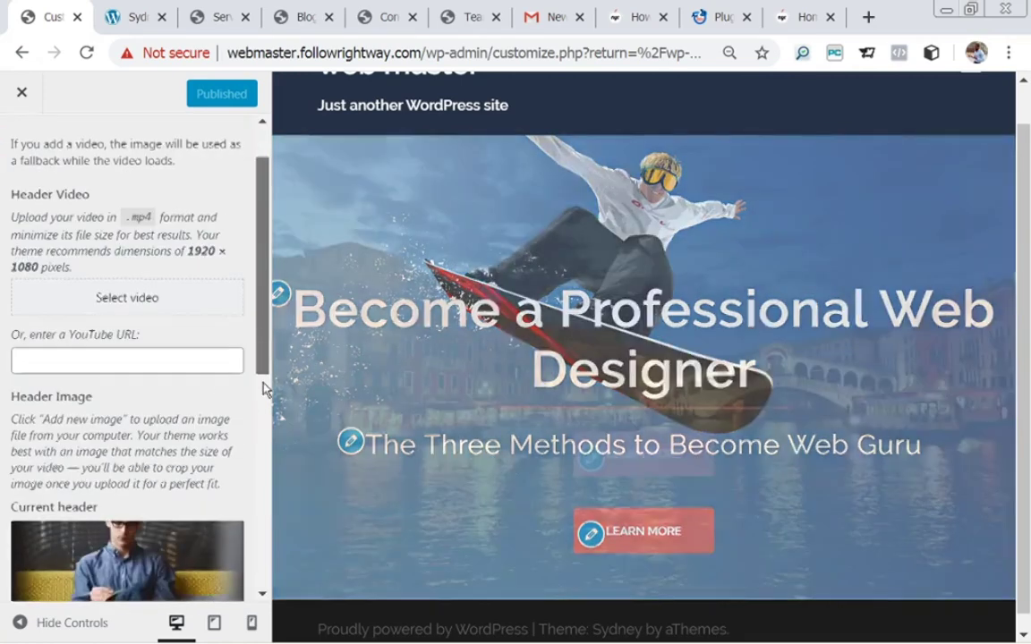
{"action": "scroll", "coordinate": [230, 310], "scroll_direction": "up", "scroll_amount": 1}
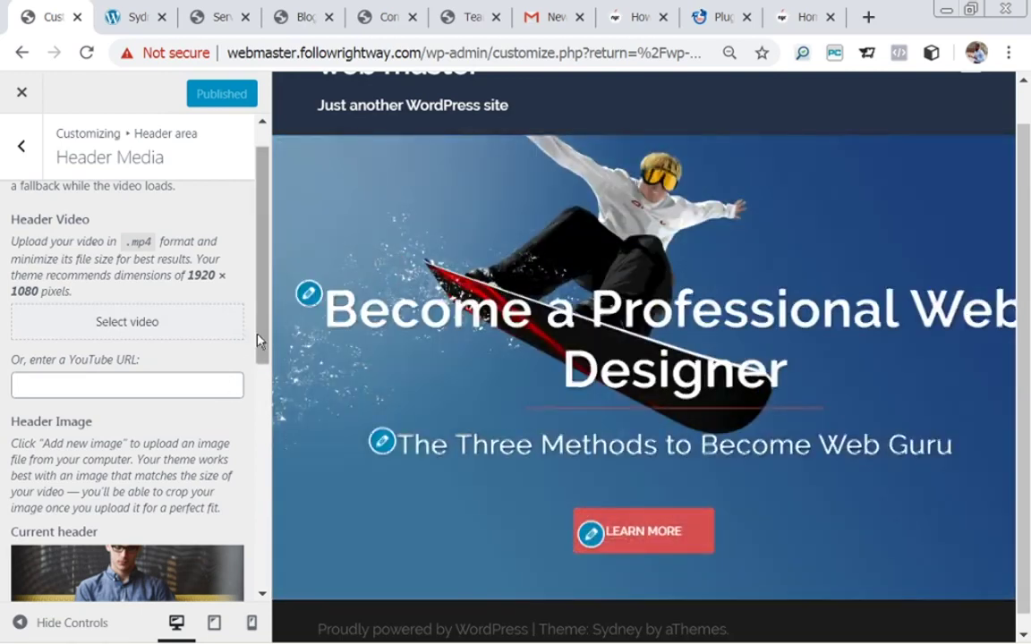
{"action": "left_click_drag", "start_coordinate": [259, 341], "coordinate": [261, 400]}
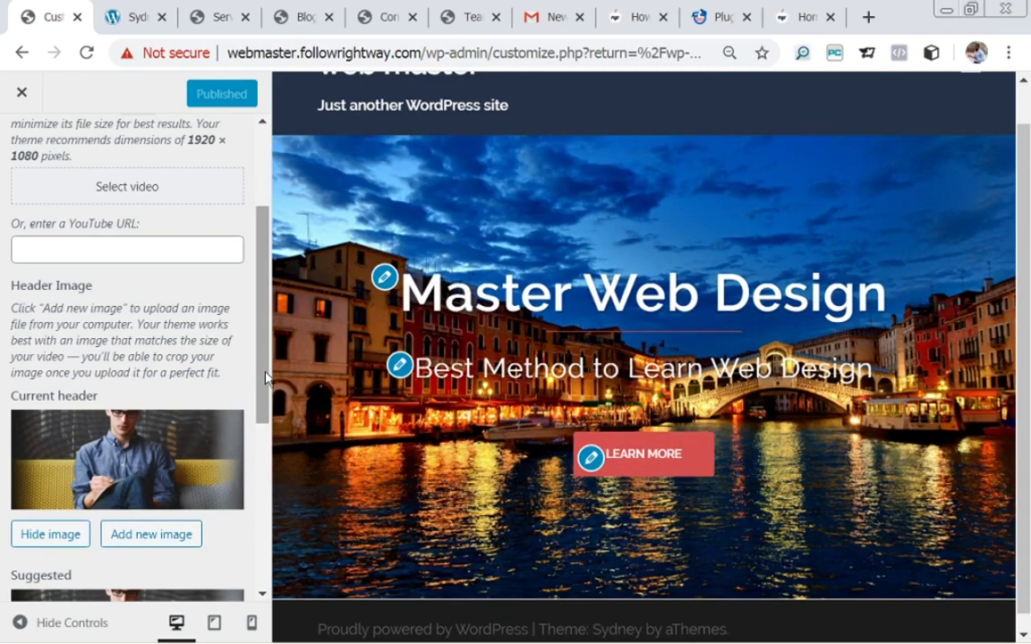
{"action": "scroll", "coordinate": [265, 381], "scroll_direction": "up", "scroll_amount": 3}
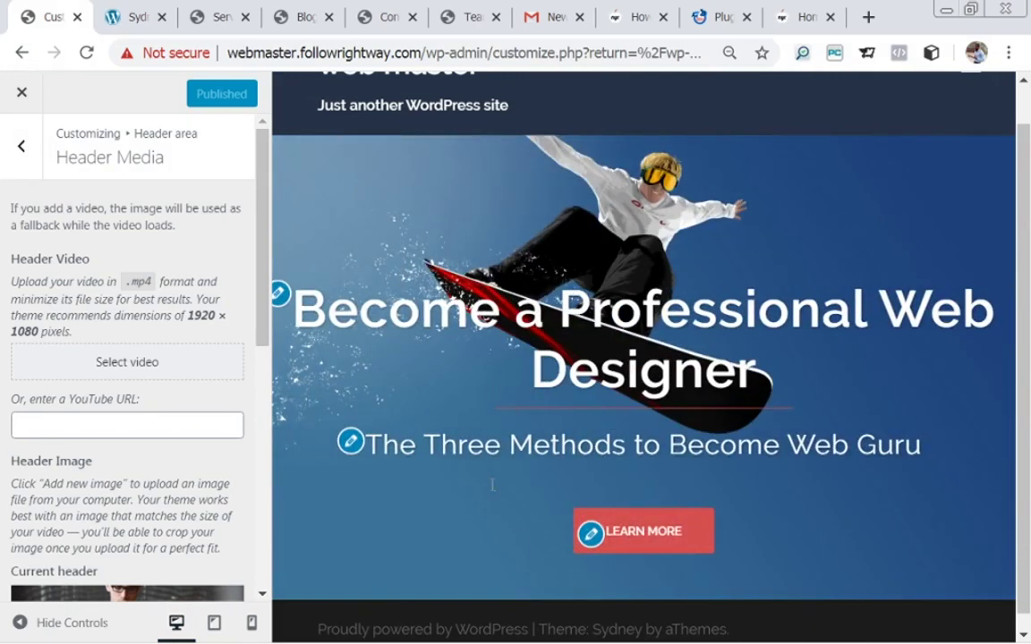
{"action": "left_click", "coordinate": [22, 148]}
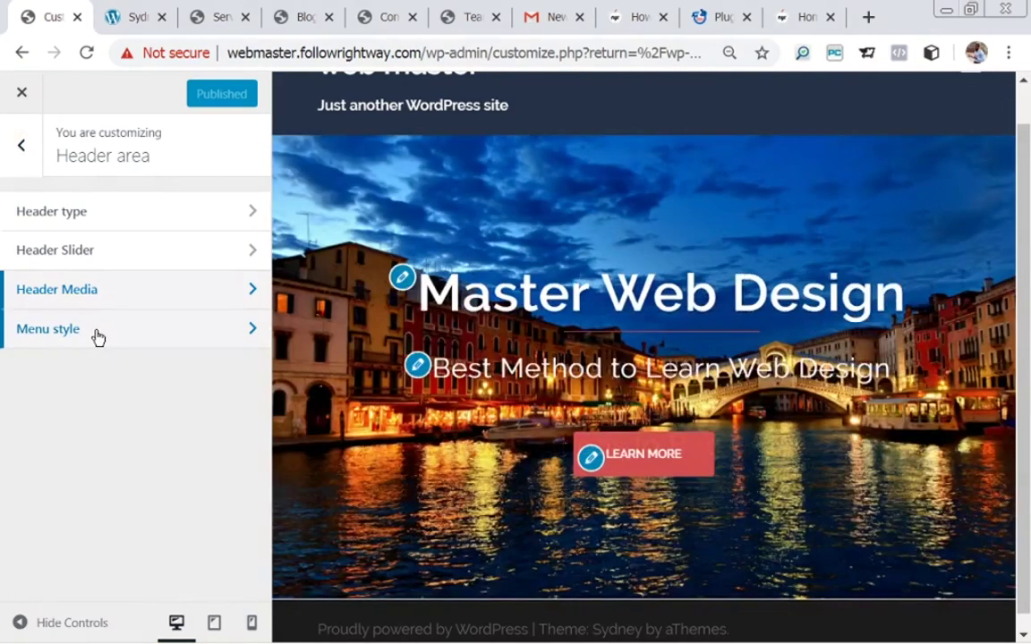
Step: Try the centered menu style for the menu and site logo, restore the inline style and publish
{"action": "left_click", "coordinate": [96, 333]}
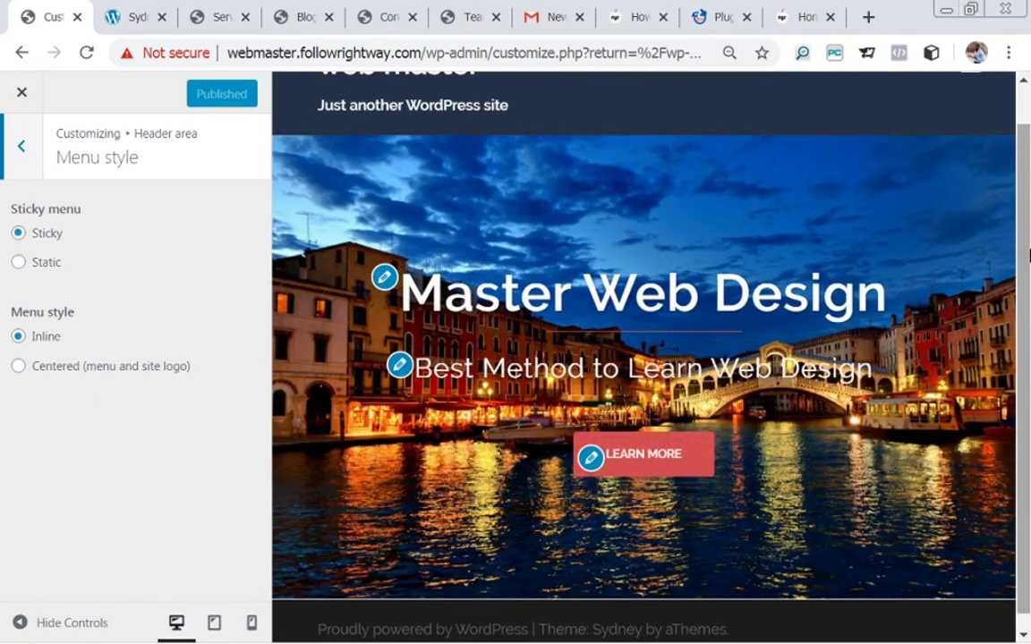
{"action": "scroll", "coordinate": [1027, 220], "scroll_direction": "up", "scroll_amount": 1}
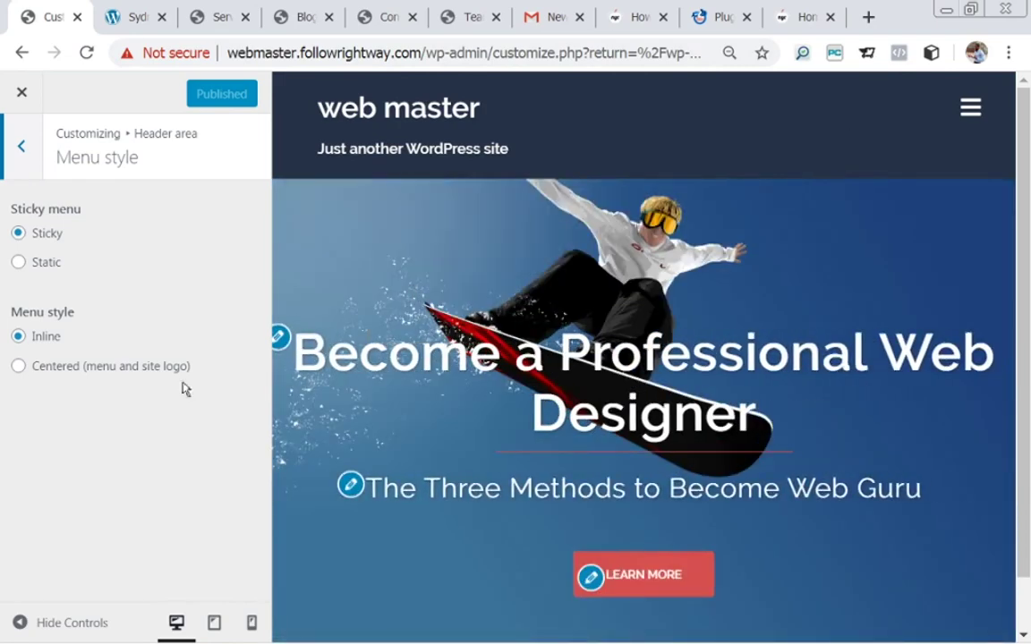
{"action": "left_click", "coordinate": [19, 366]}
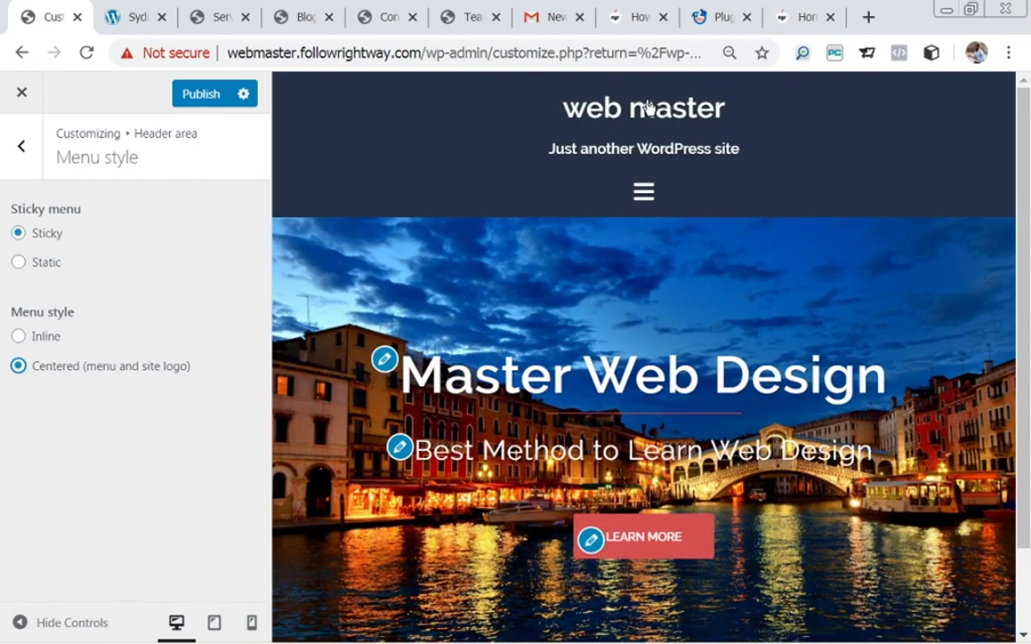
{"action": "left_click", "coordinate": [17, 338]}
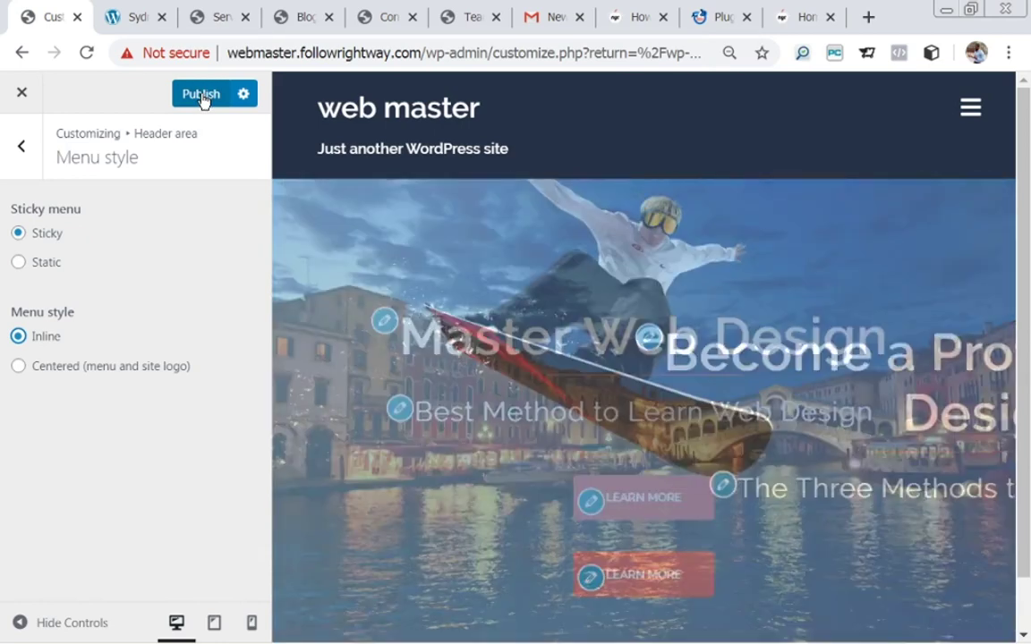
{"action": "left_click", "coordinate": [205, 95]}
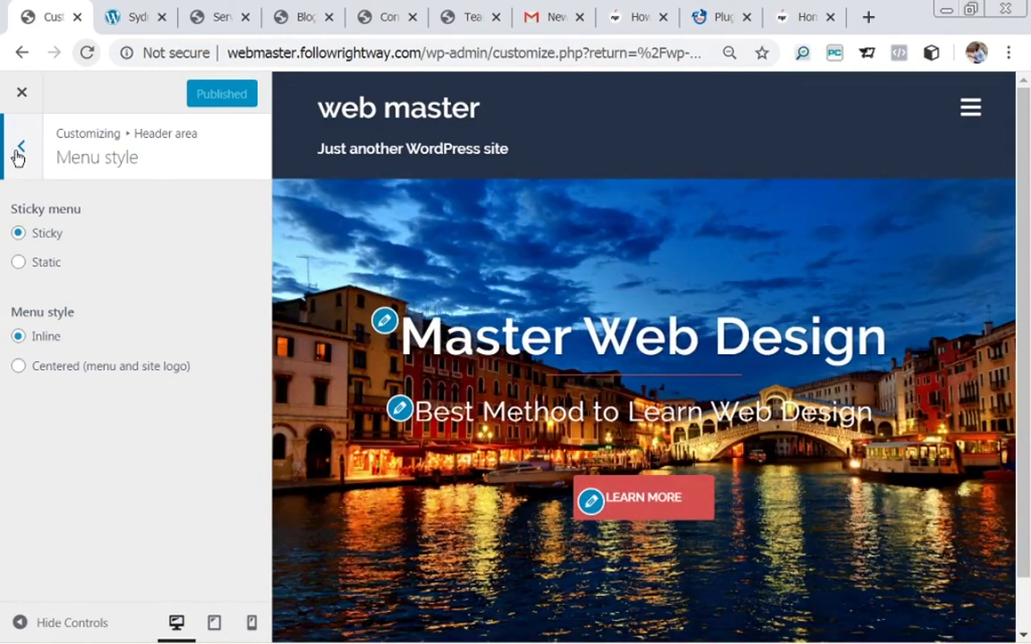
Step: Leave the header area and examine the general settings for the page wrapper's top and bottom padding
{"action": "left_click", "coordinate": [18, 153]}
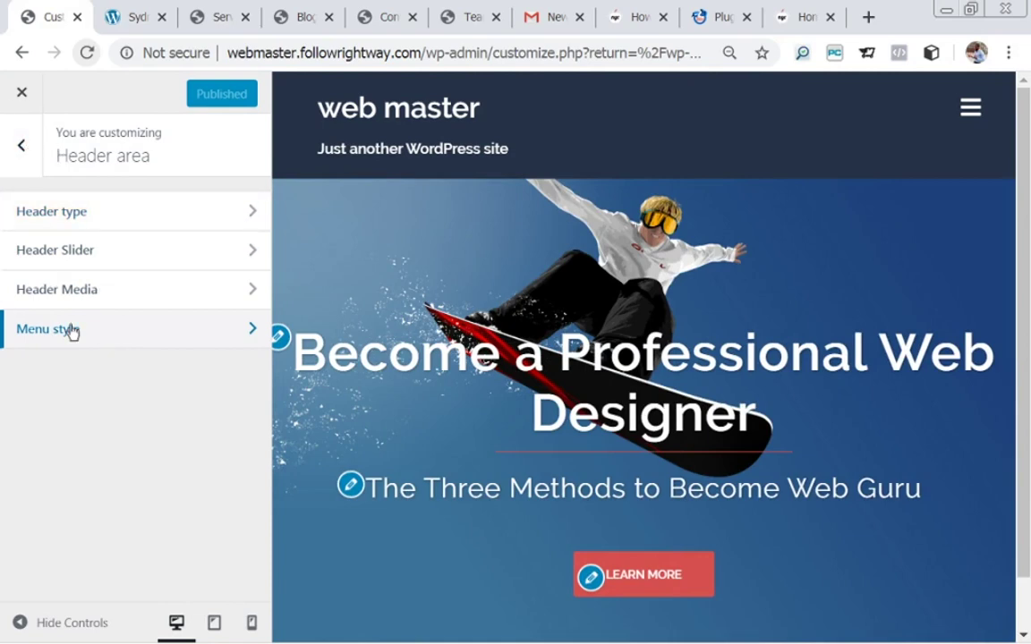
{"action": "left_click", "coordinate": [22, 161]}
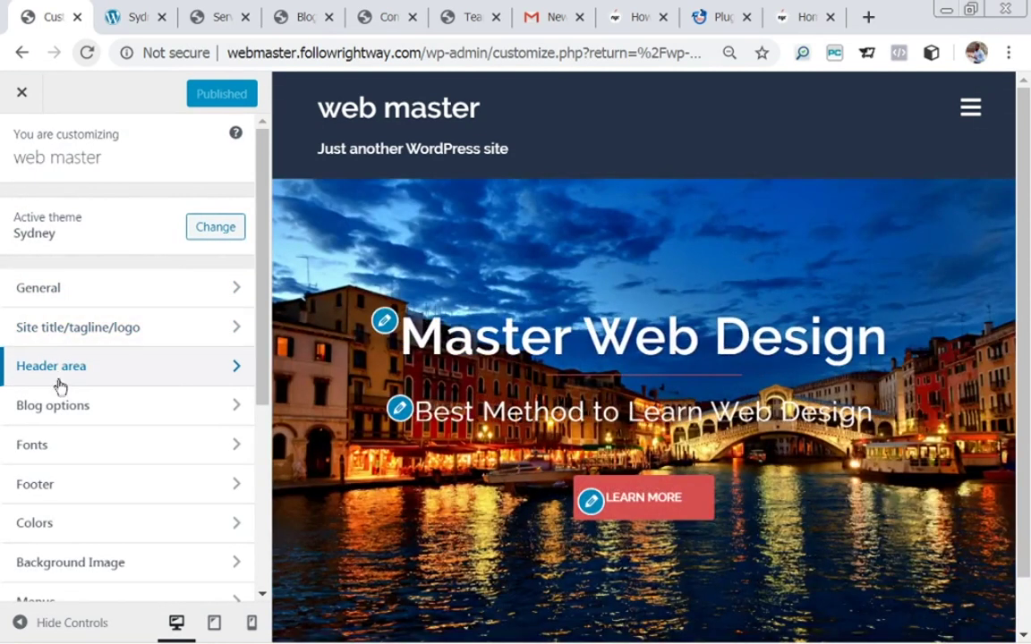
{"action": "left_click", "coordinate": [56, 290]}
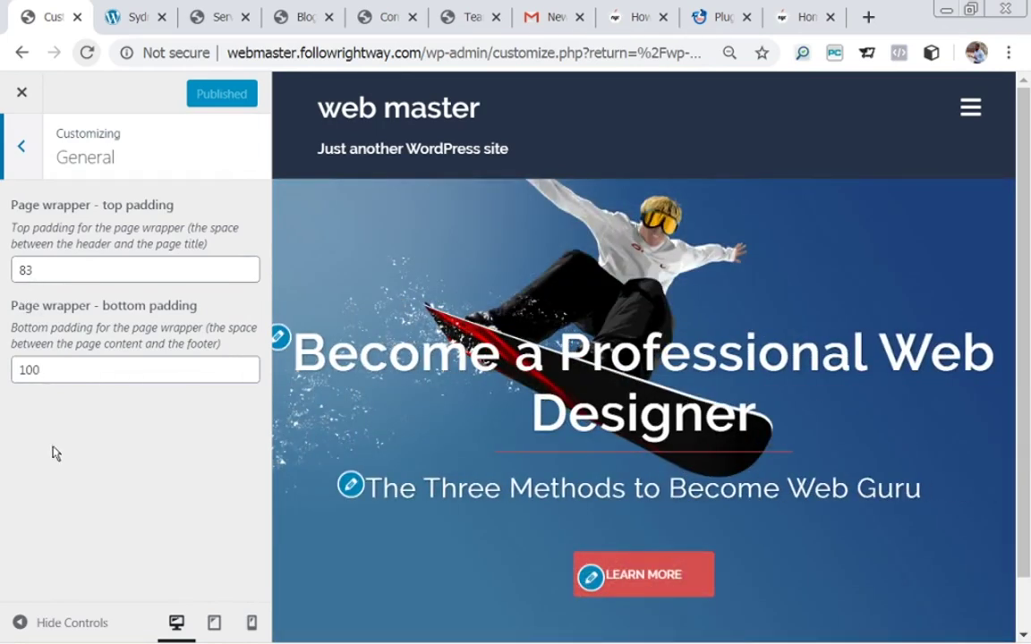
{"action": "left_click", "coordinate": [24, 149]}
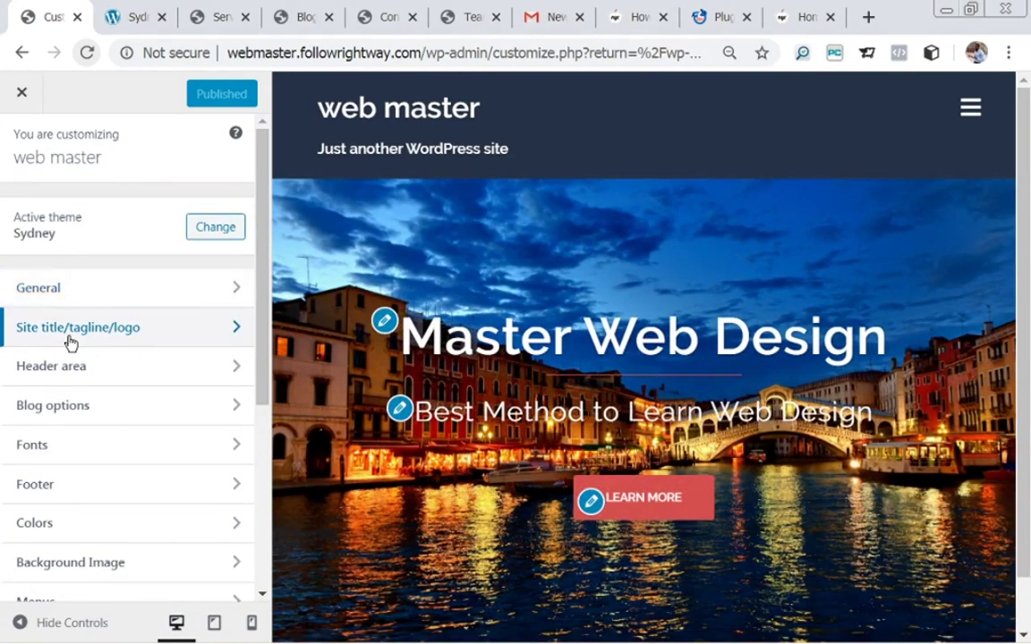
Step: Capitalize both words of the site title so it reads "Web Master"
{"action": "left_click", "coordinate": [71, 344]}
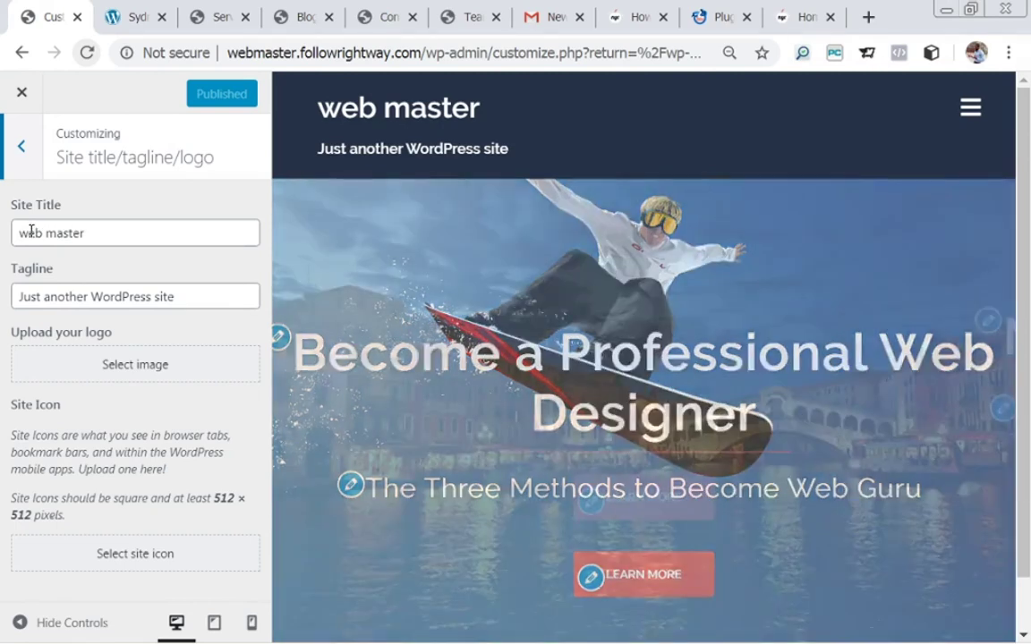
{"action": "left_click", "coordinate": [21, 232]}
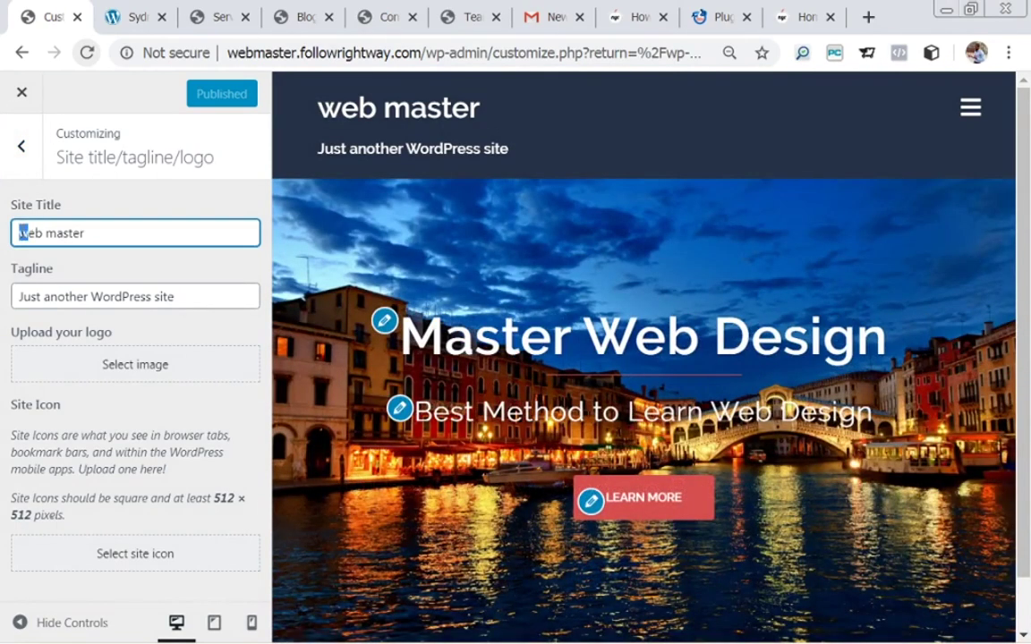
{"action": "type", "text": "W"}
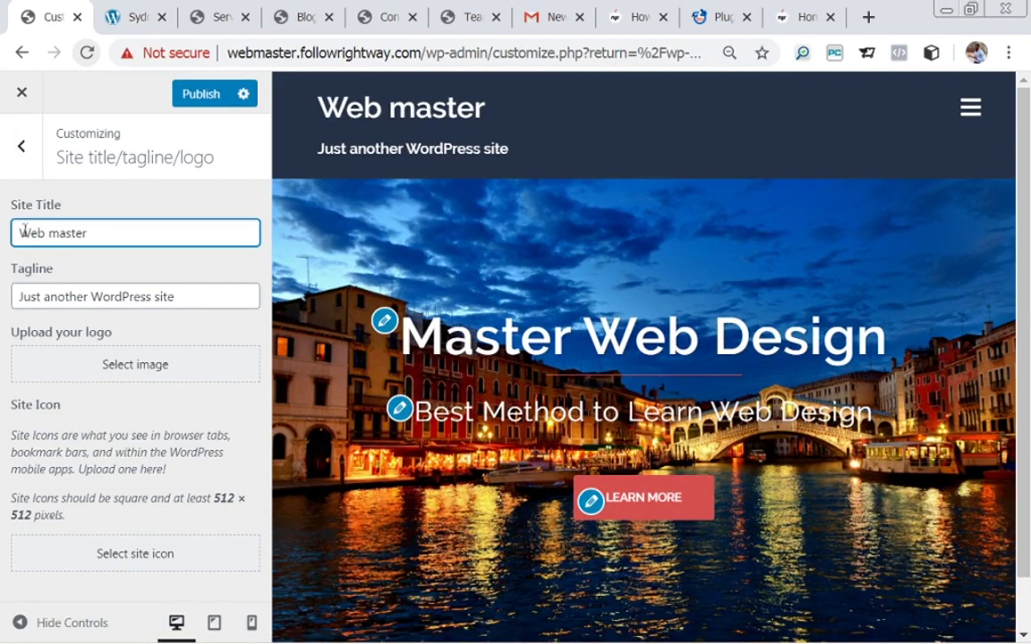
{"action": "left_click_drag", "start_coordinate": [60, 234], "coordinate": [48, 234]}
{"action": "type", "text": "M"}
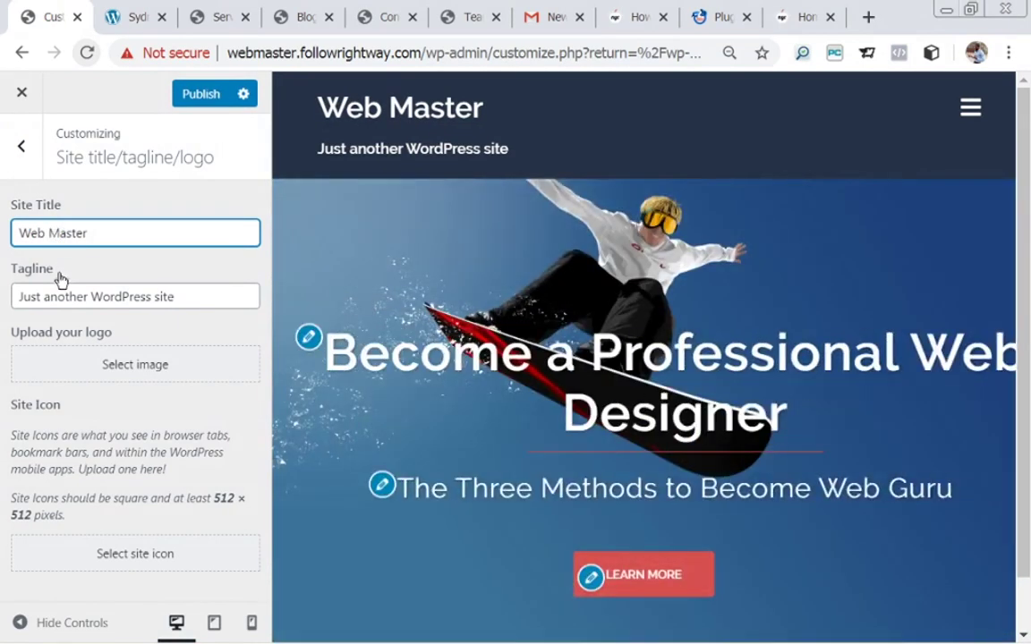
Step: Set the site tagline to "Become a Web Design Guru" and publish the site identity changes
{"action": "left_click_drag", "start_coordinate": [177, 296], "coordinate": [5, 298]}
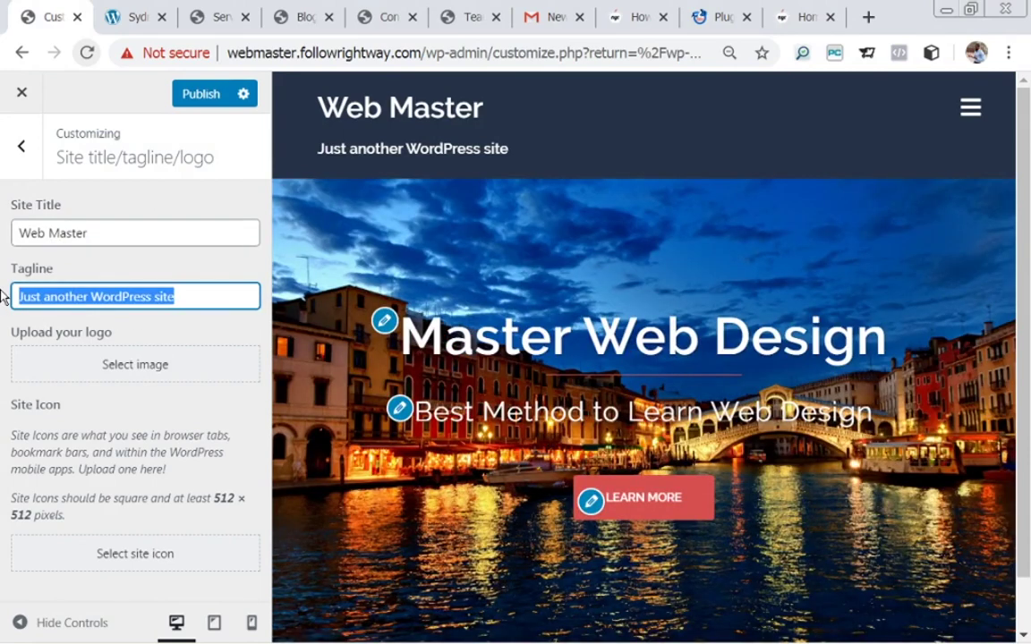
{"action": "type", "text": "Become a"}
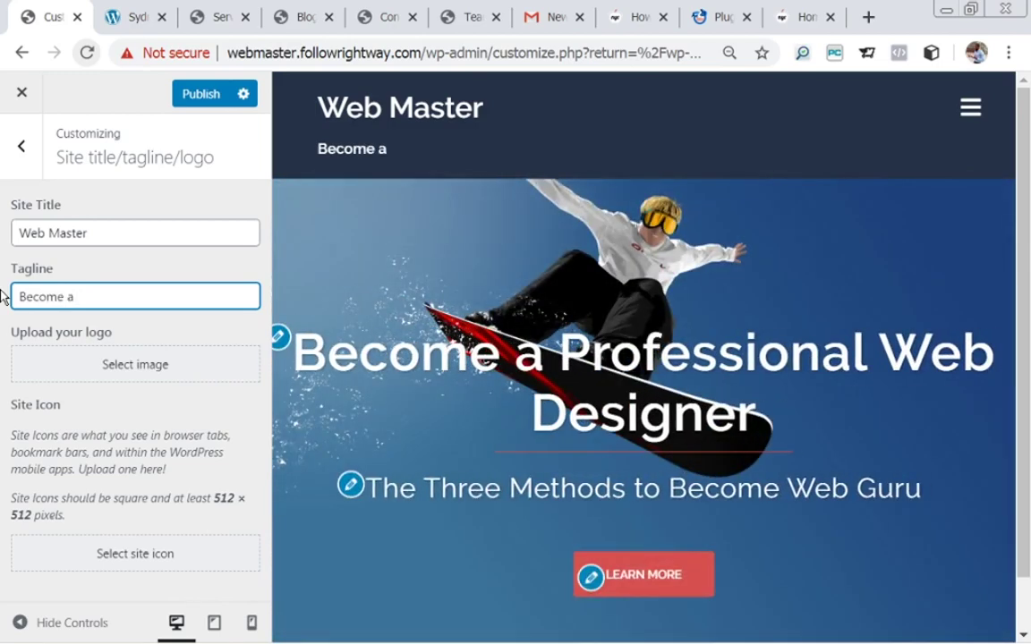
{"action": "type", "text": " Web Design"}
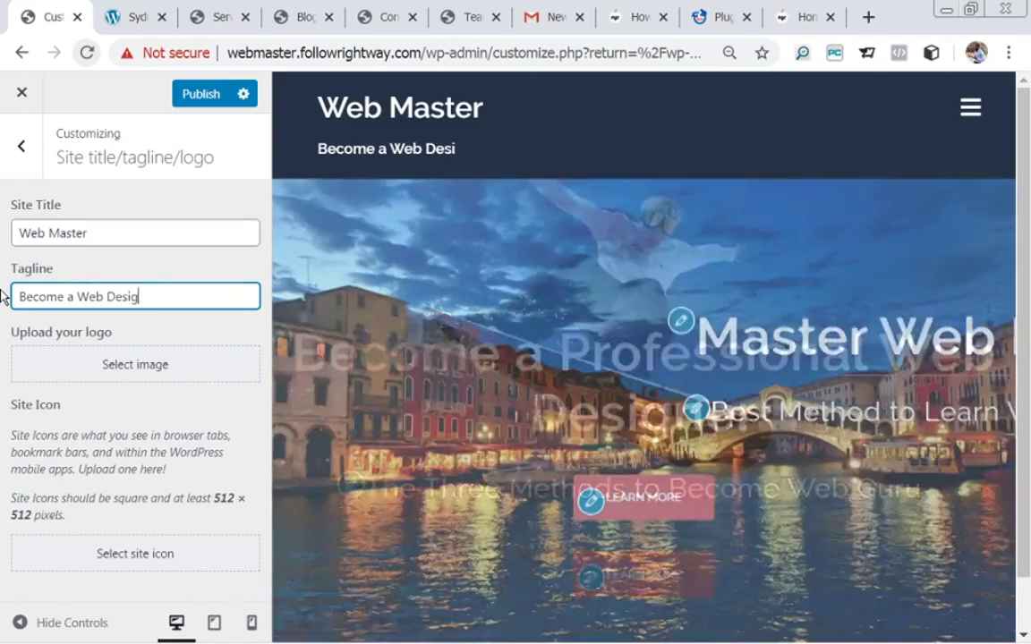
{"action": "type", "text": " Guru"}
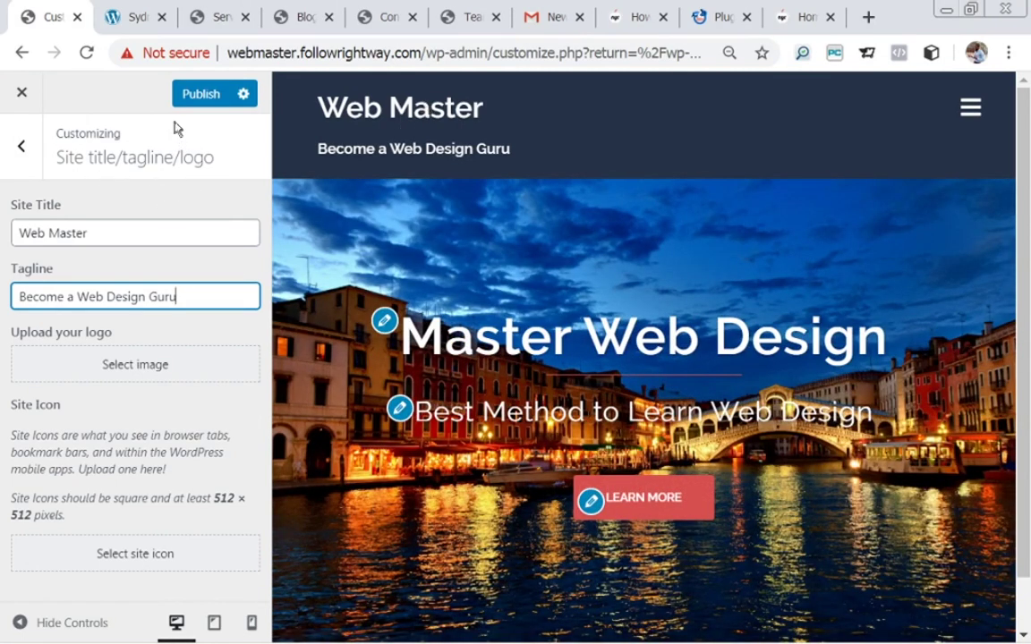
{"action": "left_click", "coordinate": [196, 100]}
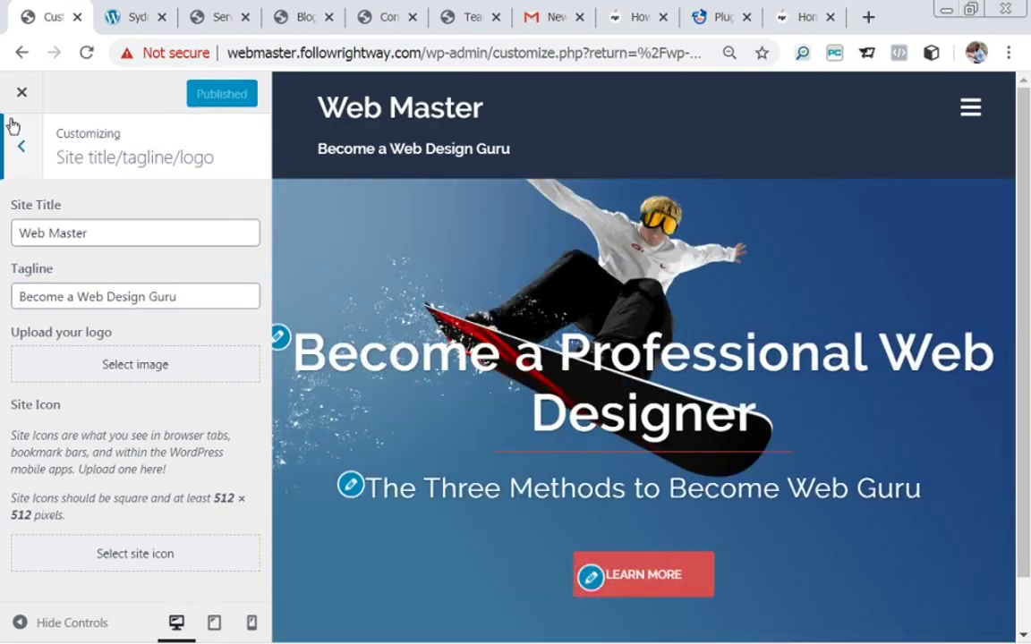
Step: Set the excerpt length to 30 words in the blog options and publish the change
{"action": "left_click", "coordinate": [17, 143]}
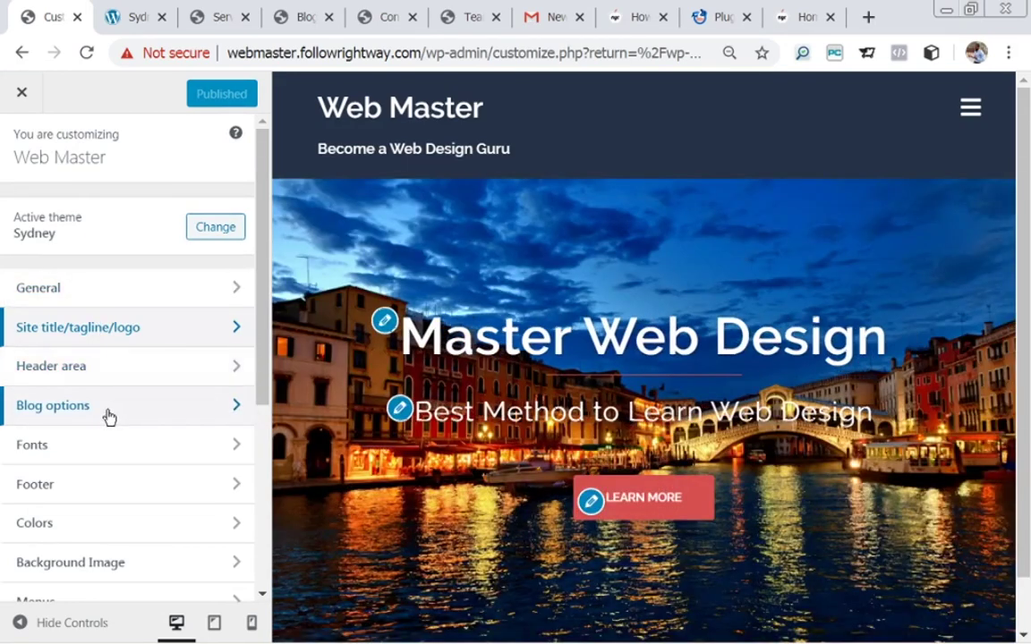
{"action": "left_click", "coordinate": [109, 417]}
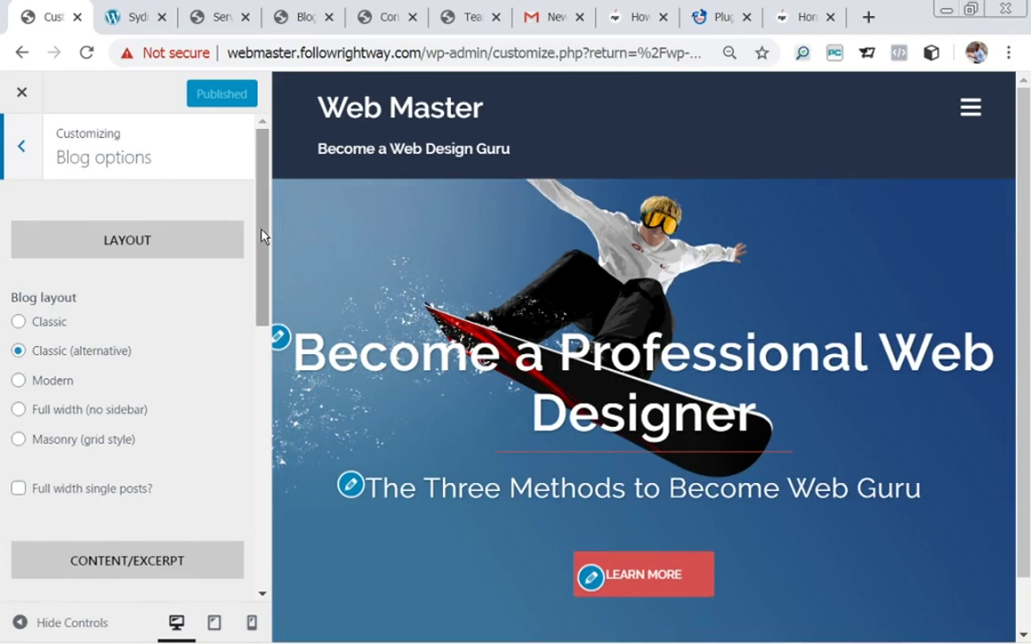
{"action": "left_click_drag", "start_coordinate": [264, 236], "coordinate": [251, 383]}
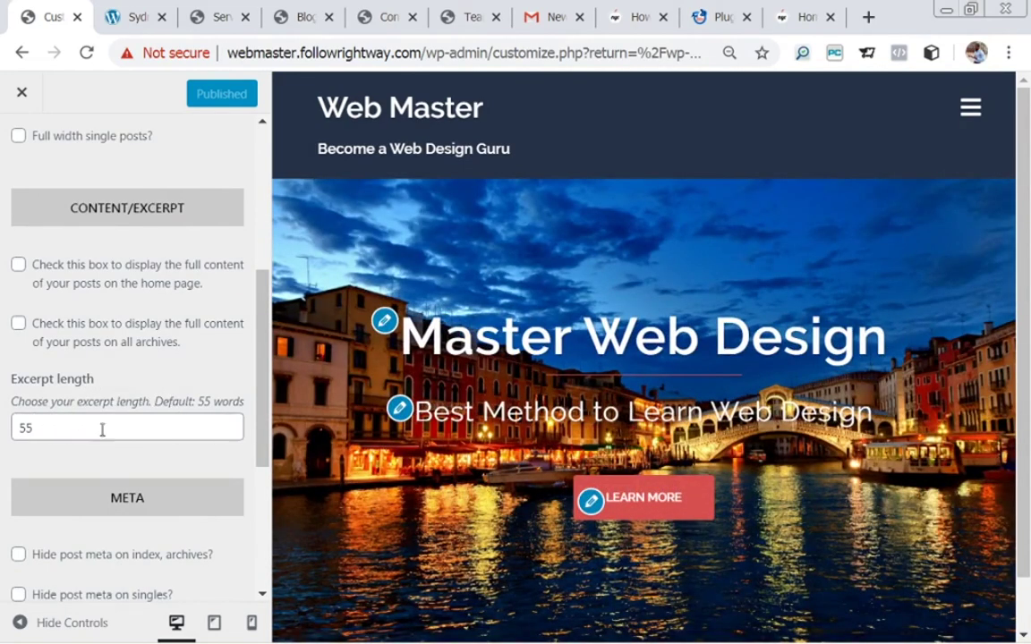
{"action": "left_click", "coordinate": [38, 428]}
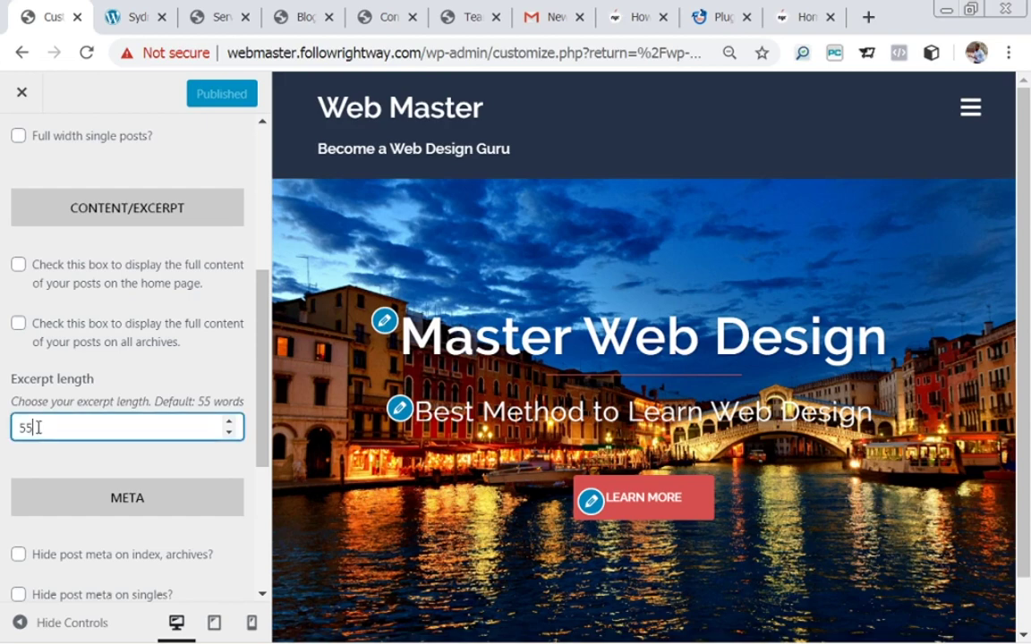
{"action": "double_click", "coordinate": [13, 428]}
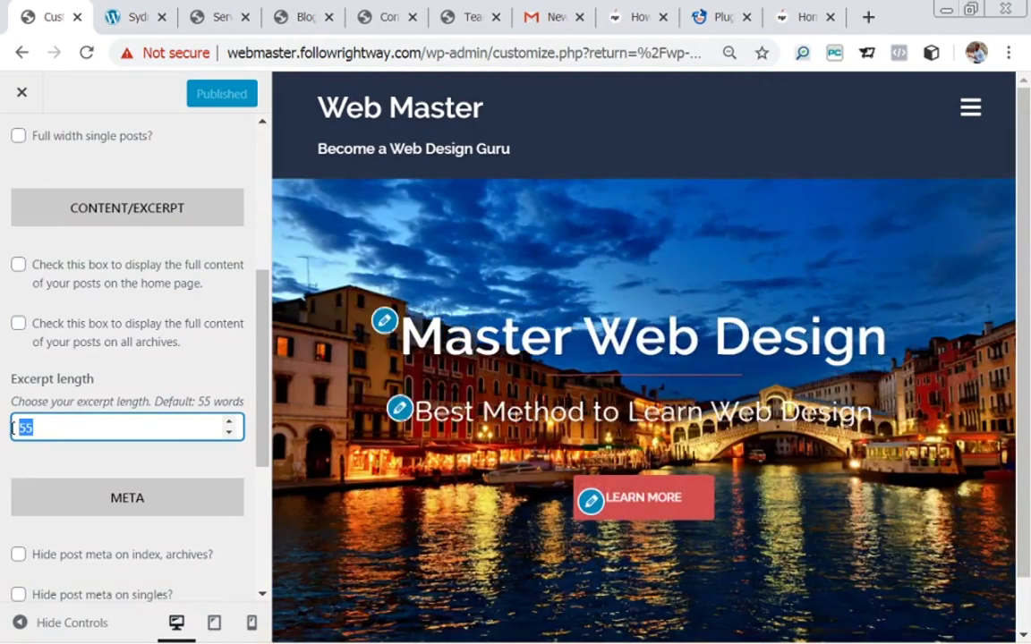
{"action": "left_click", "coordinate": [45, 426]}
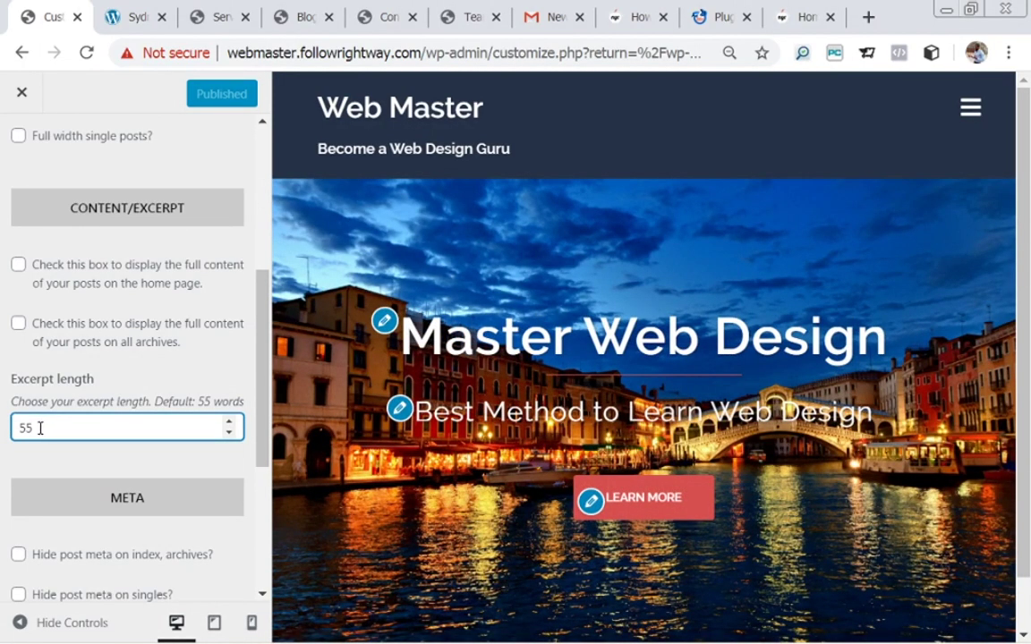
{"action": "left_click_drag", "start_coordinate": [30, 429], "coordinate": [13, 429]}
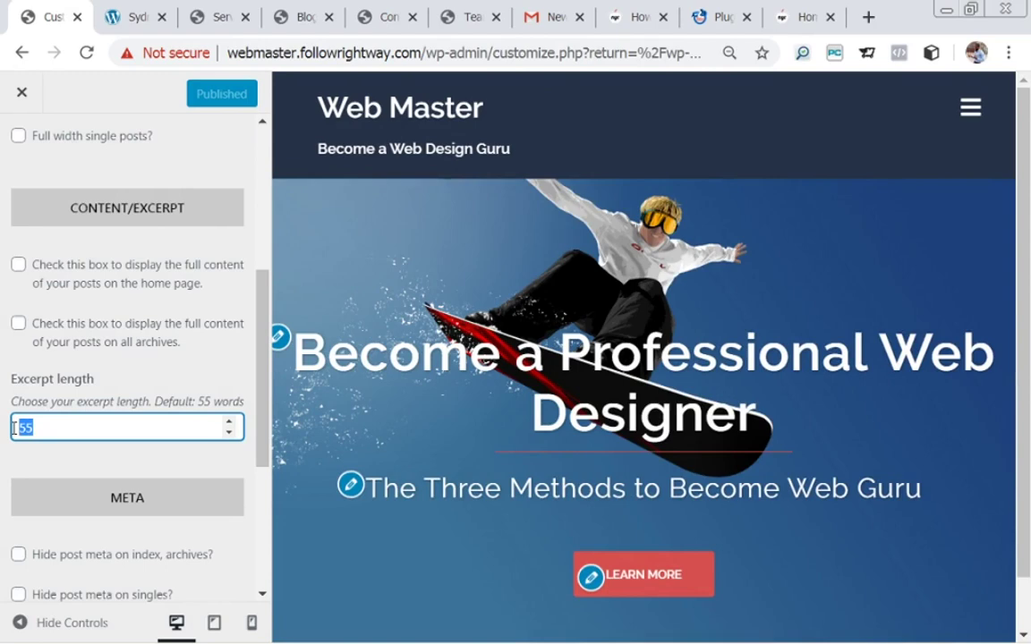
{"action": "type", "text": "30"}
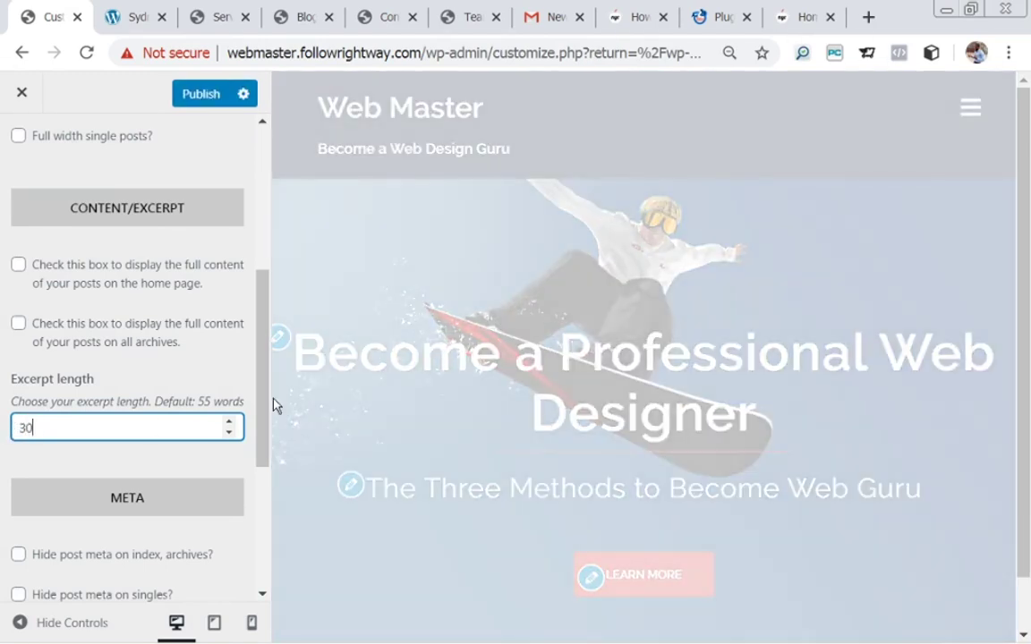
{"action": "left_click_drag", "start_coordinate": [260, 407], "coordinate": [288, 511]}
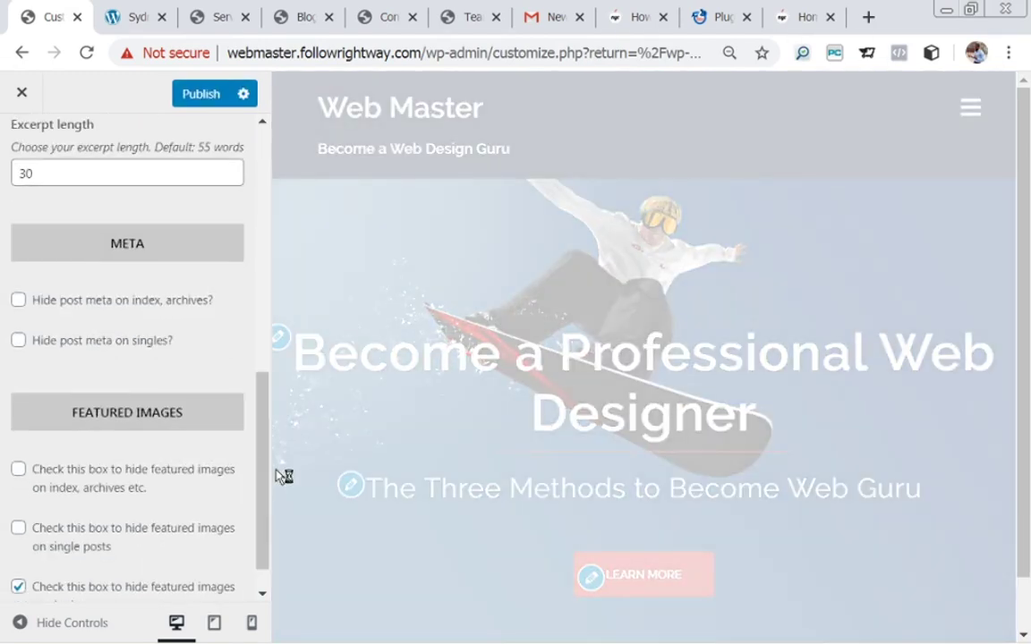
{"action": "left_click_drag", "start_coordinate": [264, 465], "coordinate": [215, 105]}
{"action": "left_click", "coordinate": [199, 93]}
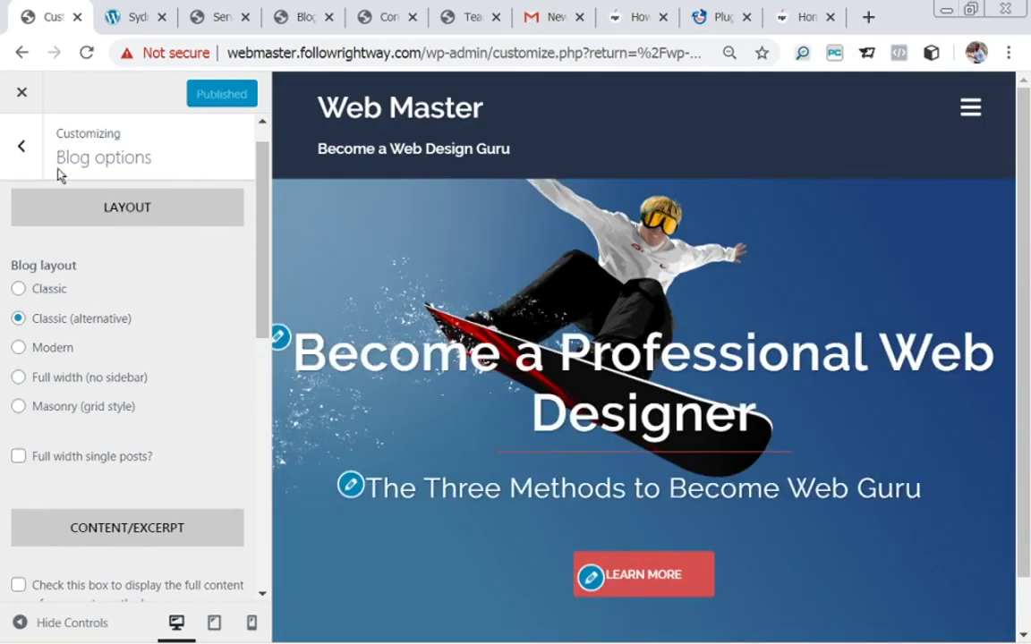
Step: Examine the font settings, from the font subsets and body fonts to the heading, body and single post title sizes
{"action": "left_click", "coordinate": [22, 145]}
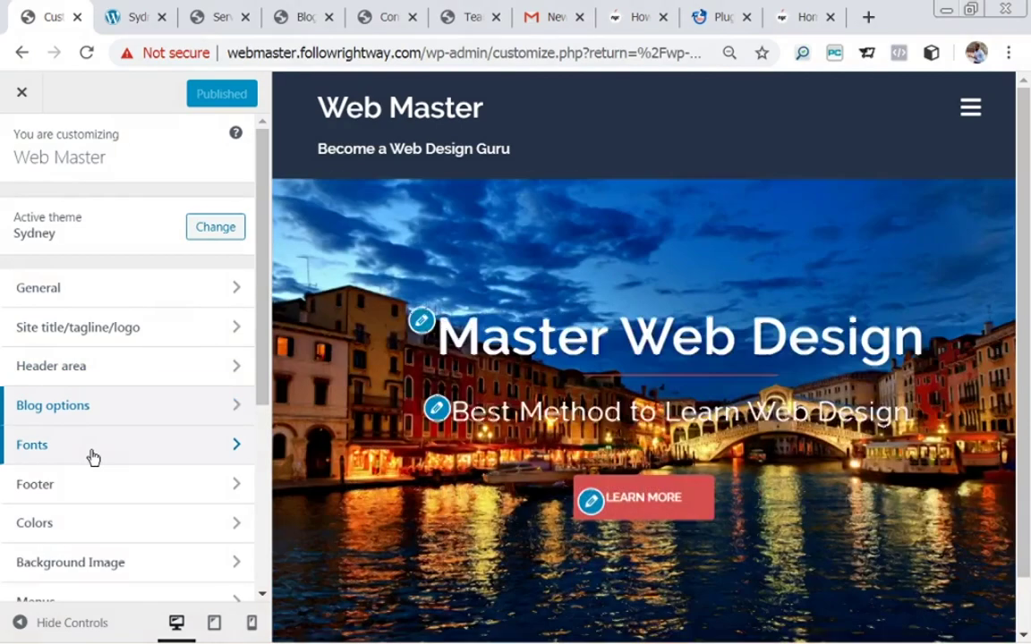
{"action": "left_click", "coordinate": [91, 455]}
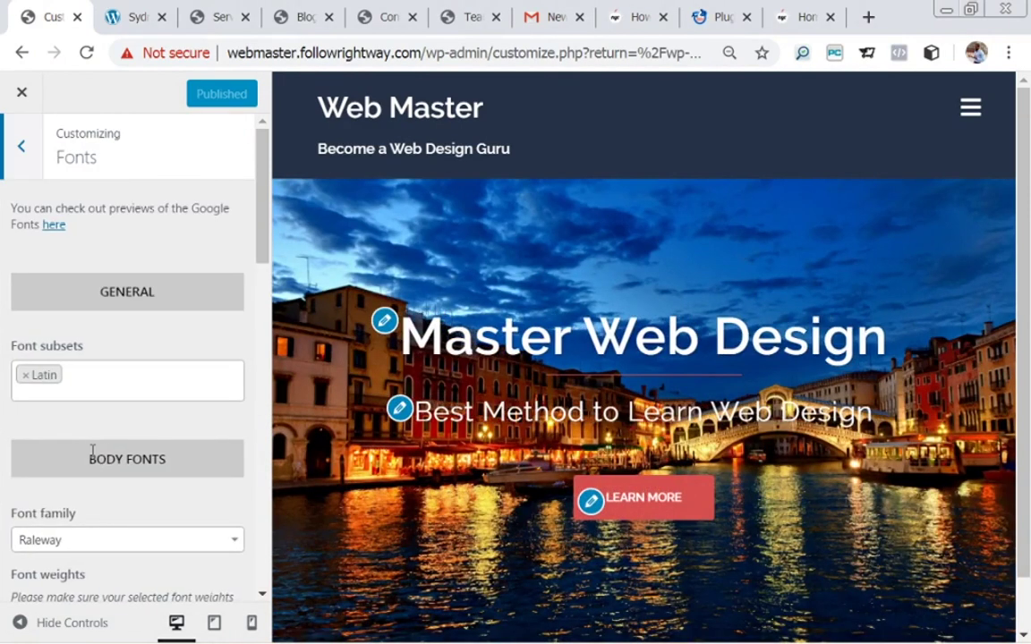
{"action": "left_click_drag", "start_coordinate": [264, 231], "coordinate": [289, 217]}
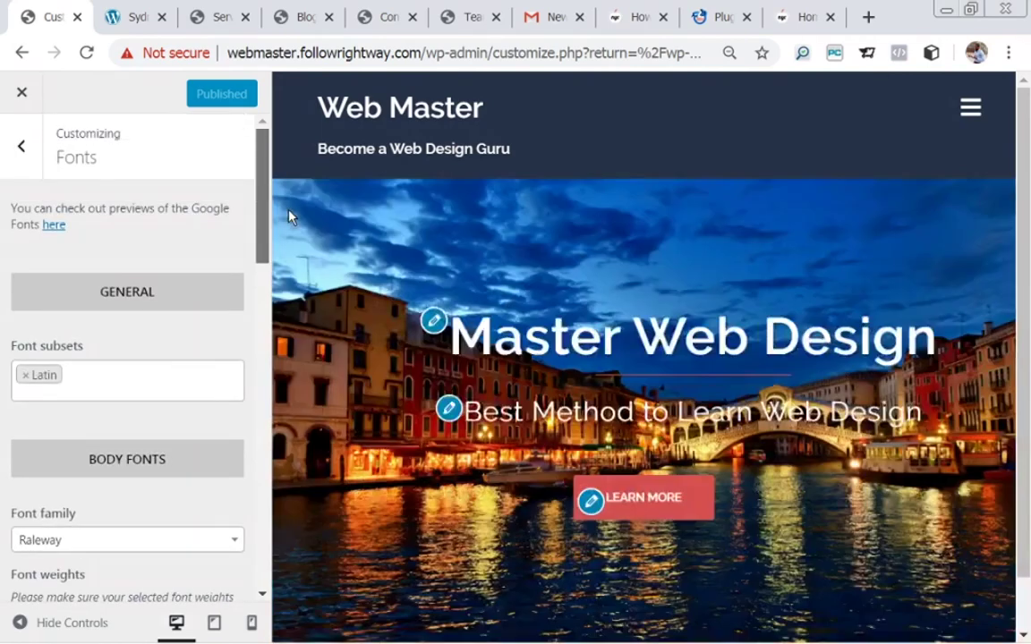
{"action": "left_click_drag", "start_coordinate": [289, 217], "coordinate": [303, 615]}
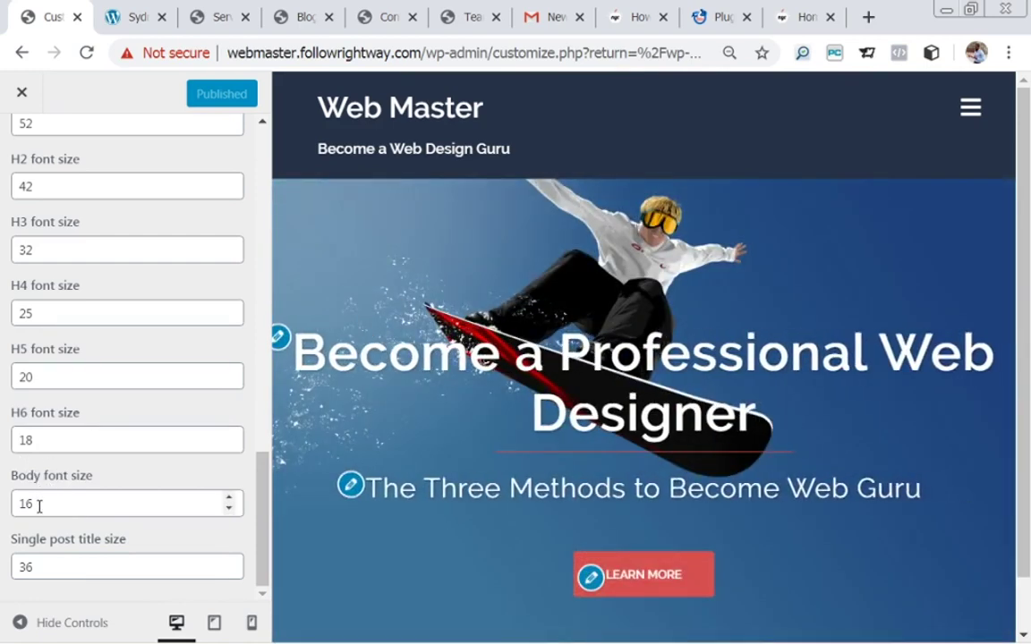
{"action": "left_click_drag", "start_coordinate": [39, 505], "coordinate": [25, 504]}
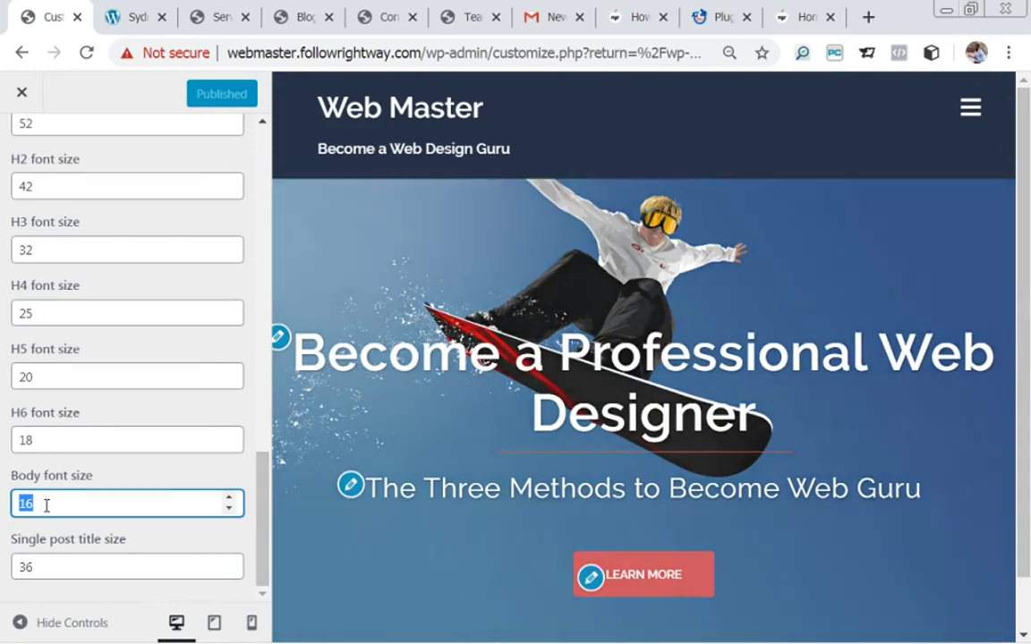
{"action": "left_click", "coordinate": [27, 504]}
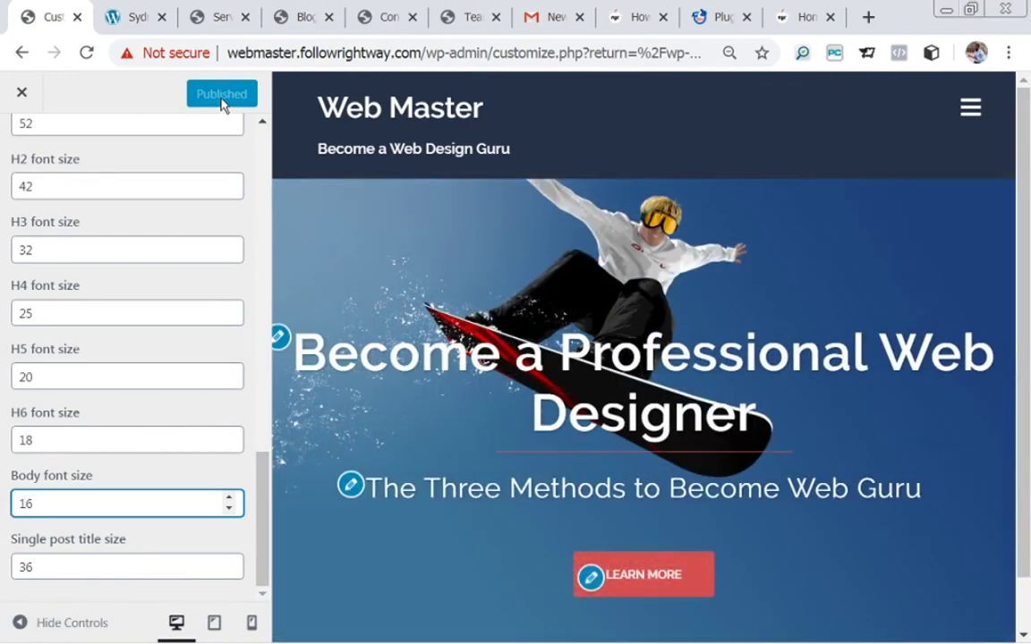
{"action": "left_click_drag", "start_coordinate": [262, 528], "coordinate": [246, 202]}
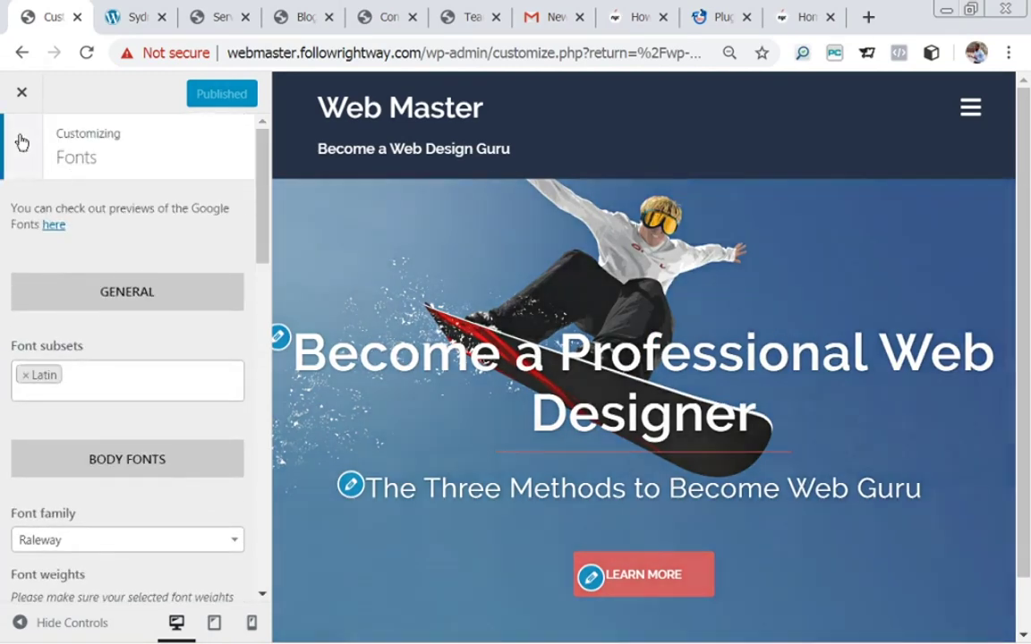
Step: Check how many widget areas the footer offers and briefly revisit the font settings
{"action": "left_click", "coordinate": [21, 142]}
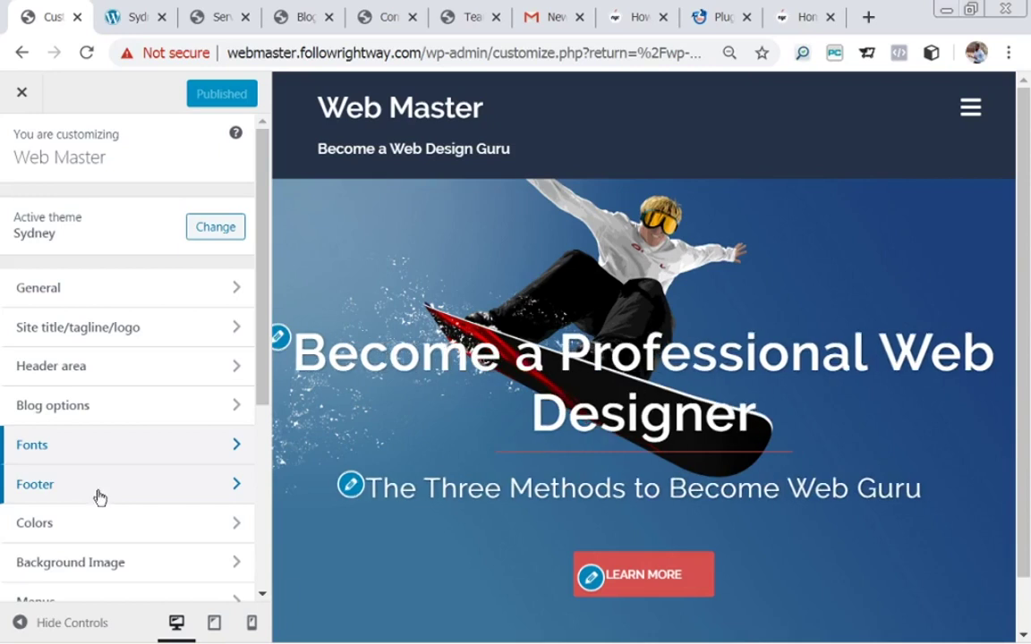
{"action": "left_click", "coordinate": [143, 493]}
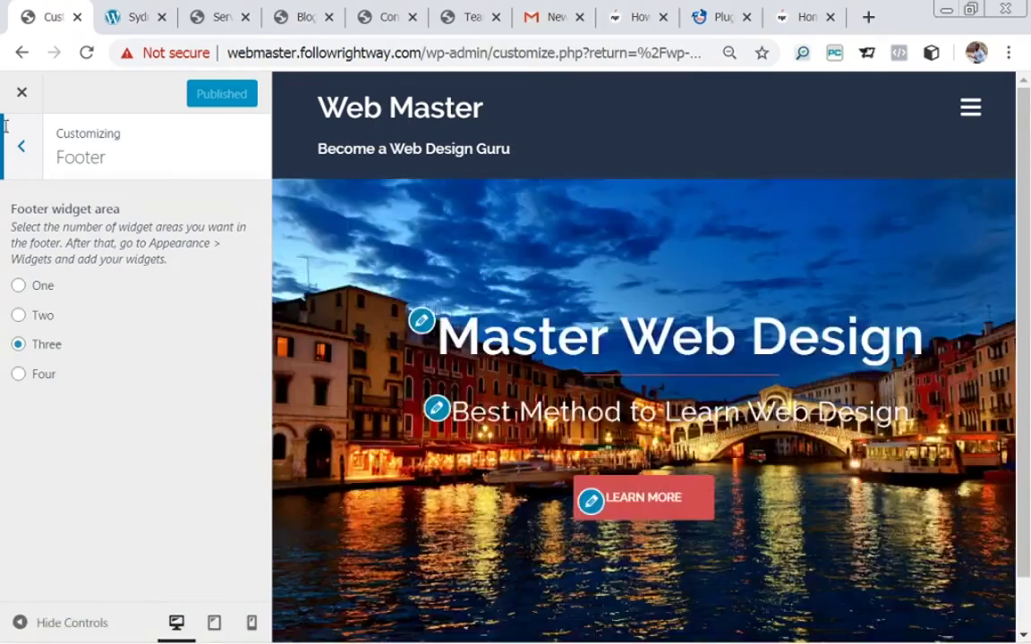
{"action": "left_click", "coordinate": [20, 146]}
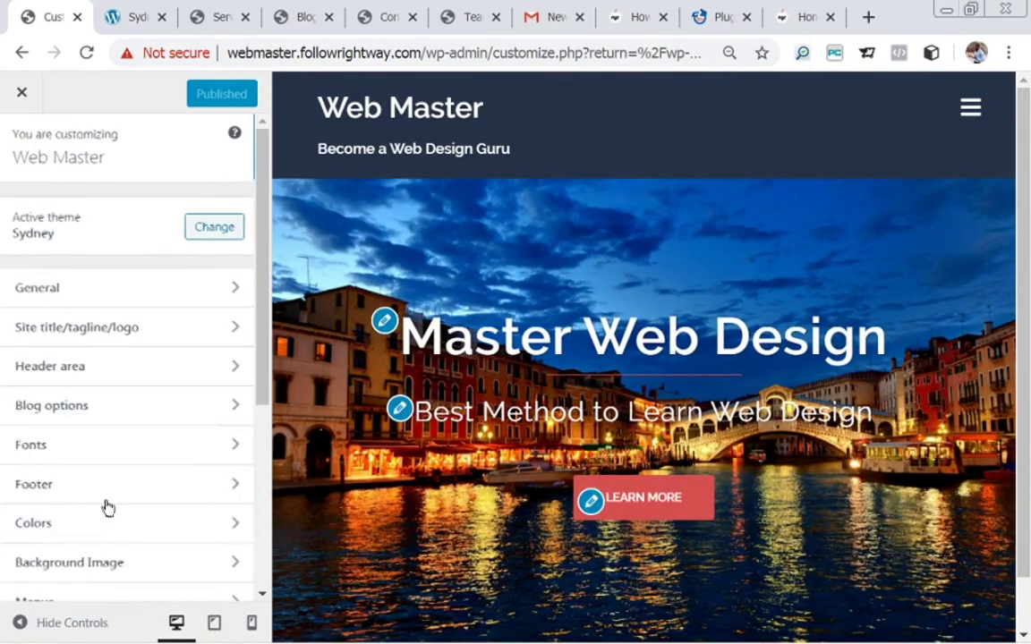
{"action": "left_click", "coordinate": [83, 447]}
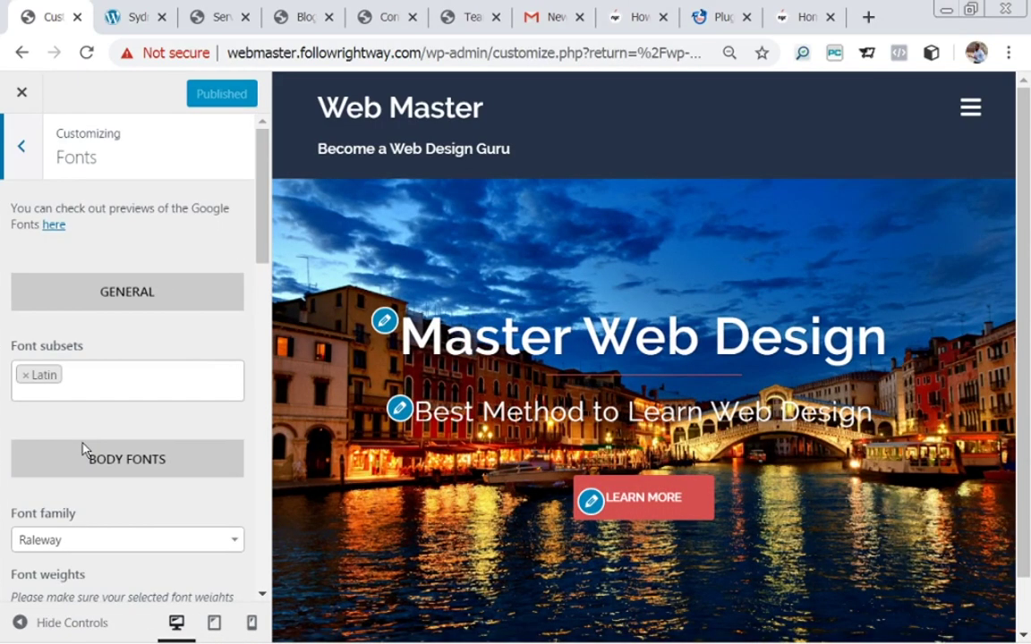
{"action": "left_click", "coordinate": [21, 147]}
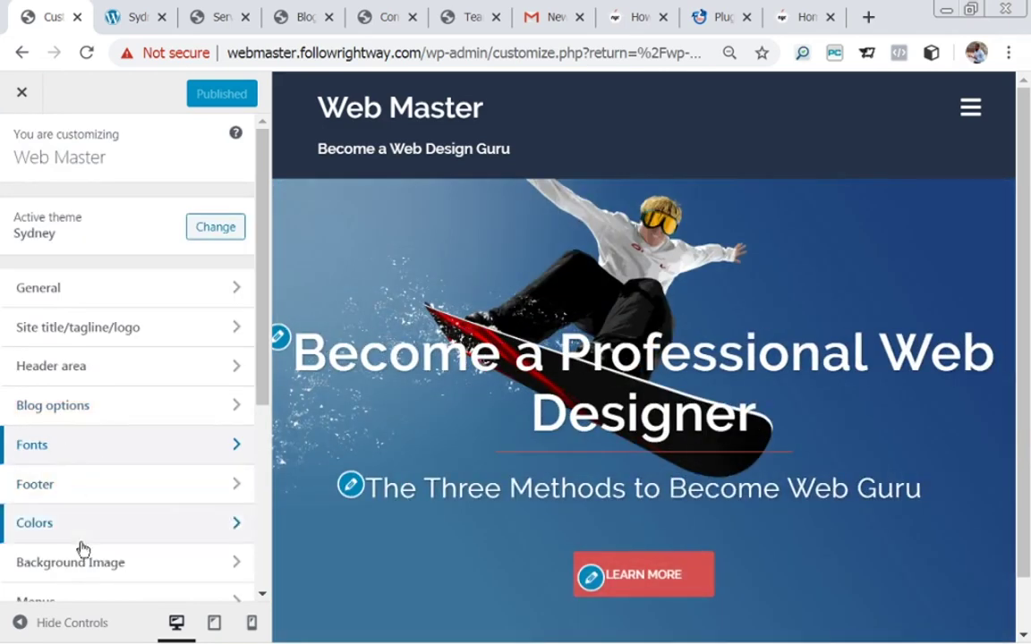
Step: Try several shades for the site's general background color and set it to the red #f21909
{"action": "left_click", "coordinate": [78, 536]}
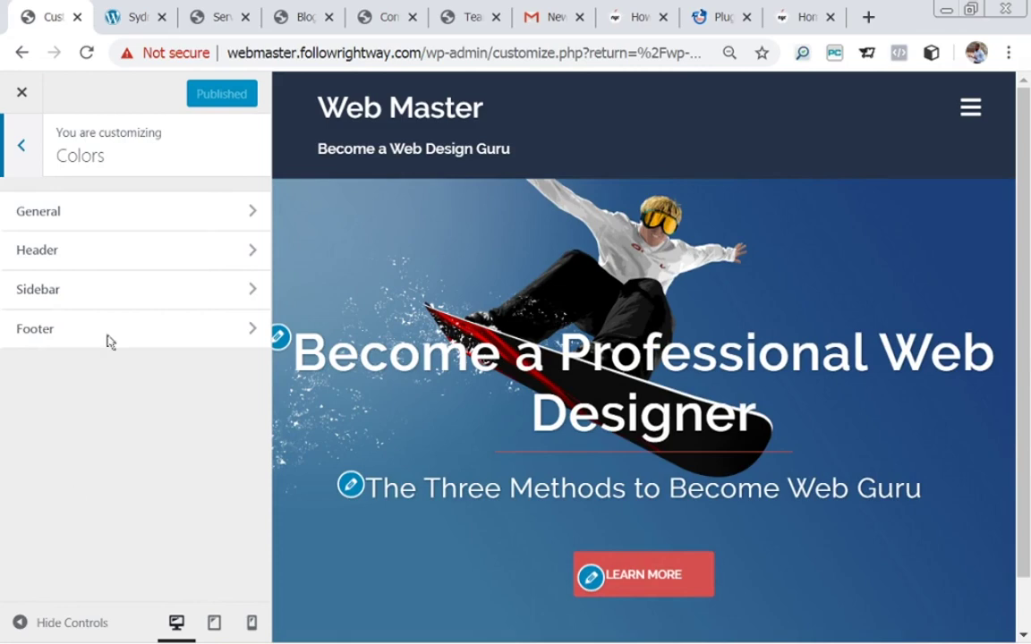
{"action": "left_click", "coordinate": [172, 224]}
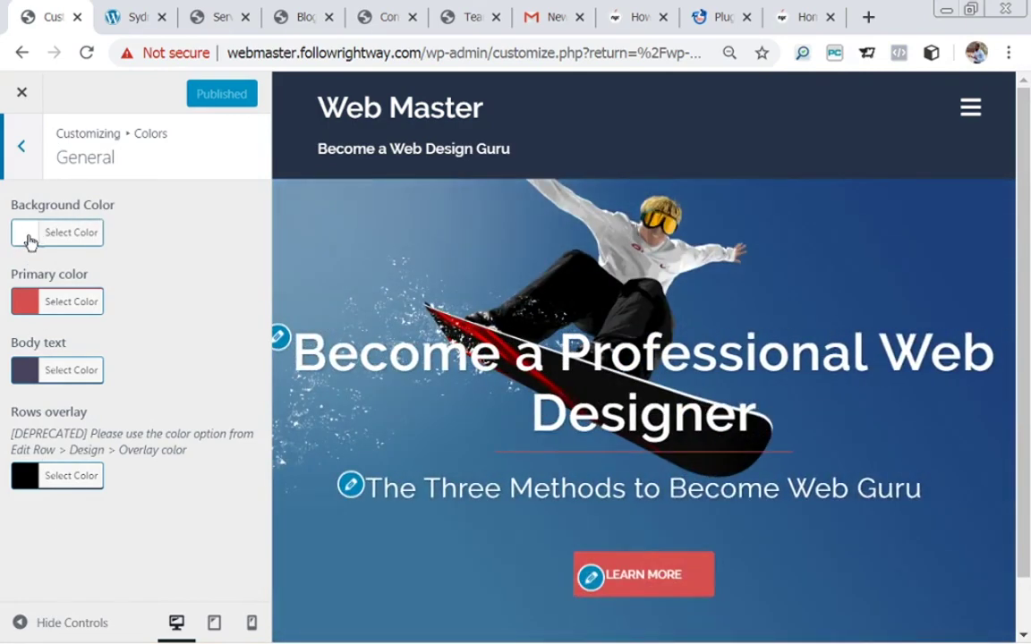
{"action": "left_click", "coordinate": [30, 240]}
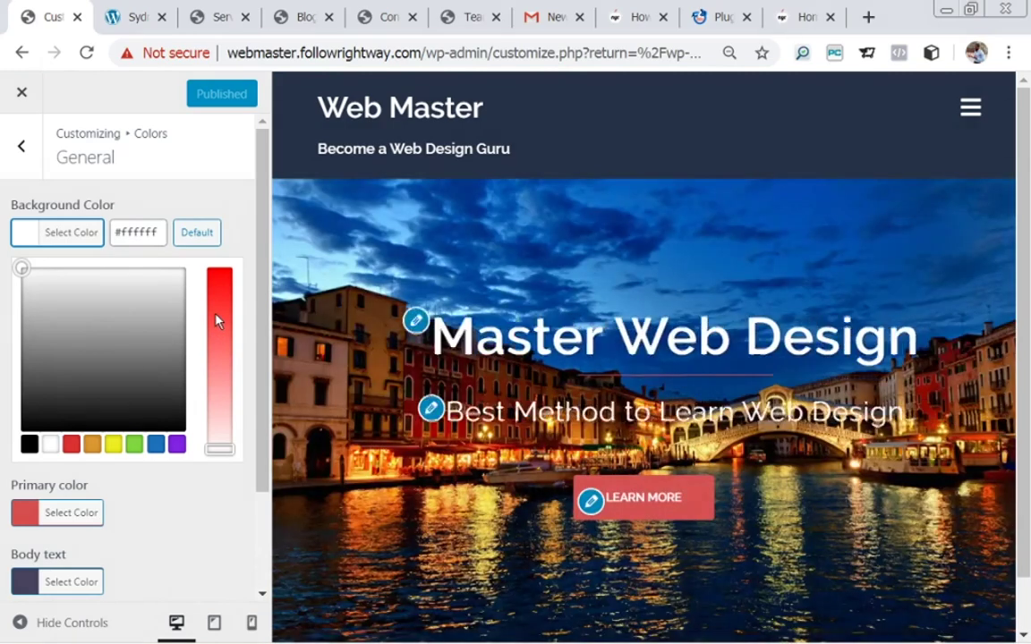
{"action": "left_click", "coordinate": [215, 313]}
{"action": "left_click_drag", "start_coordinate": [216, 316], "coordinate": [217, 340]}
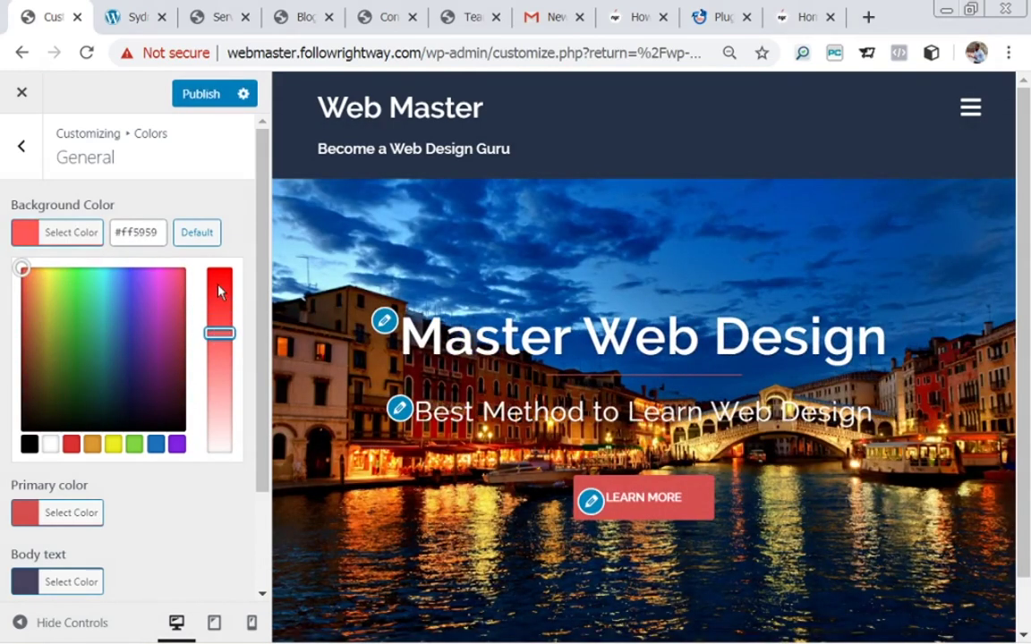
{"action": "left_click_drag", "start_coordinate": [219, 290], "coordinate": [219, 273]}
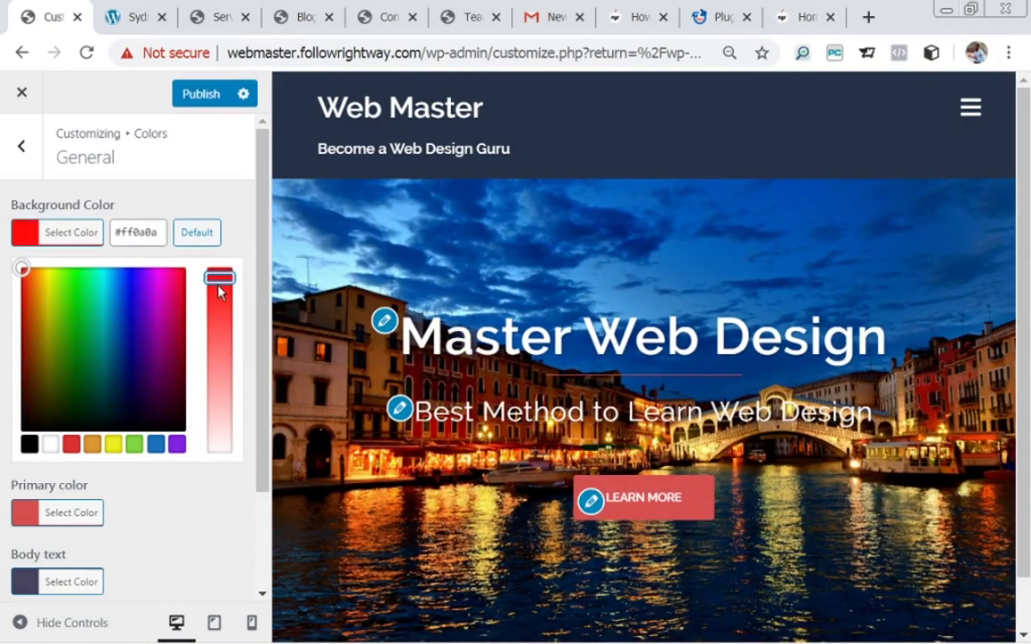
{"action": "left_click", "coordinate": [34, 282]}
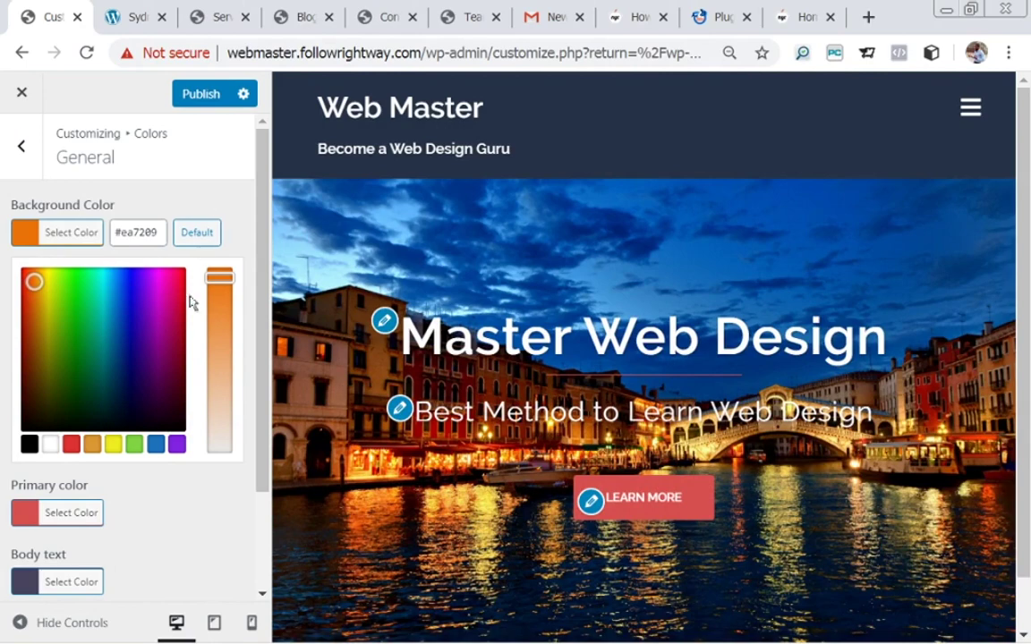
{"action": "left_click", "coordinate": [179, 297]}
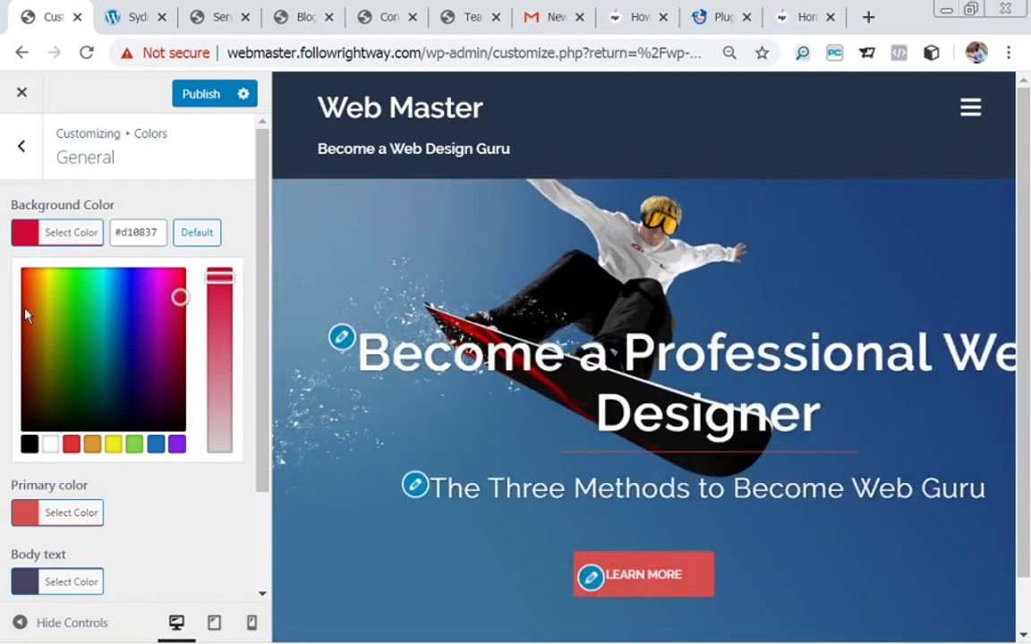
{"action": "left_click", "coordinate": [24, 307]}
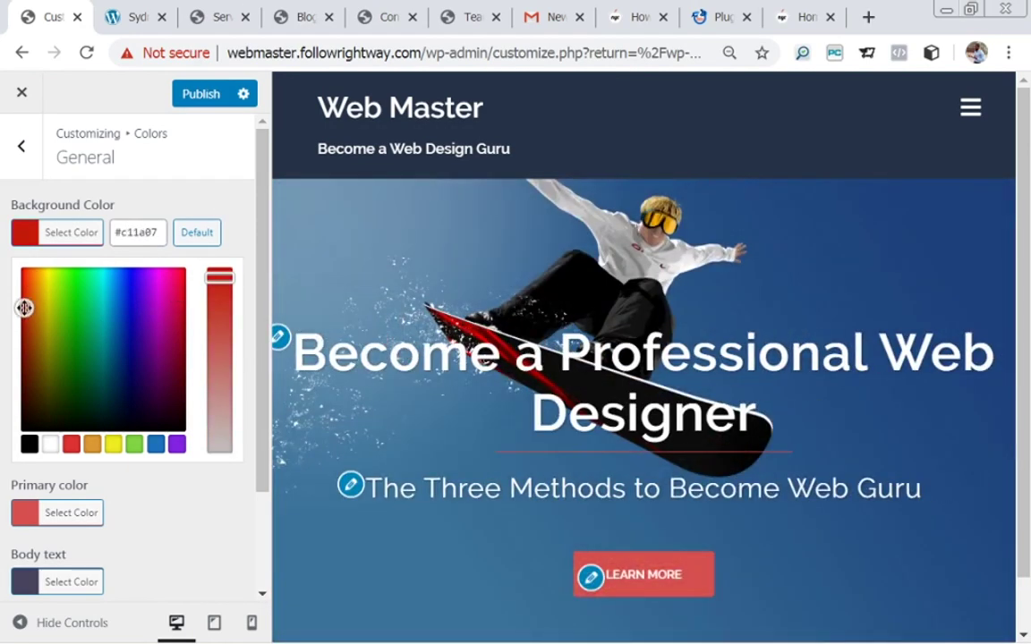
{"action": "left_click", "coordinate": [23, 275]}
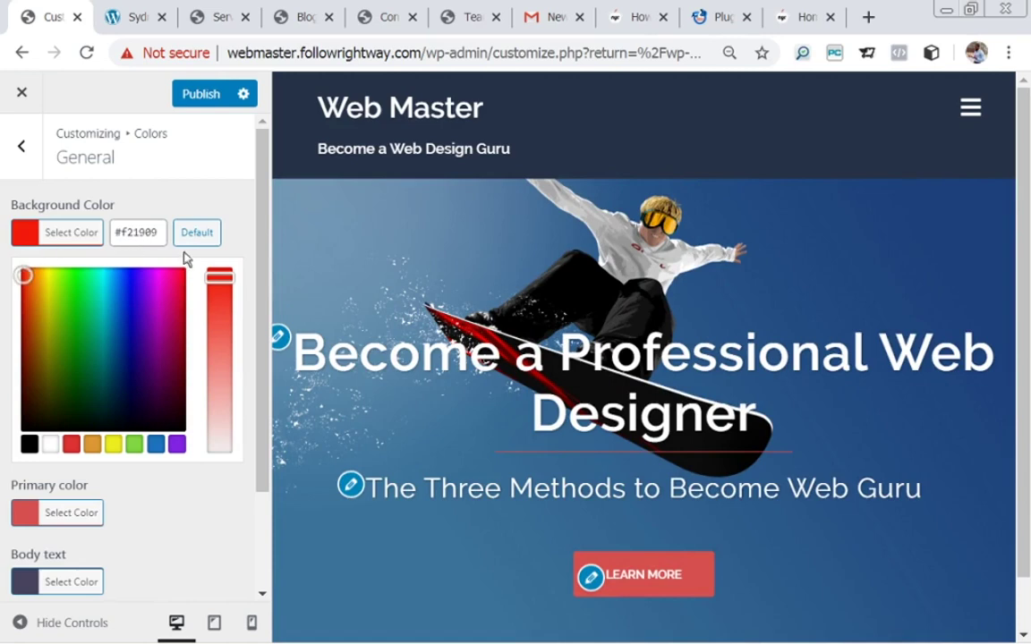
{"action": "left_click", "coordinate": [182, 208]}
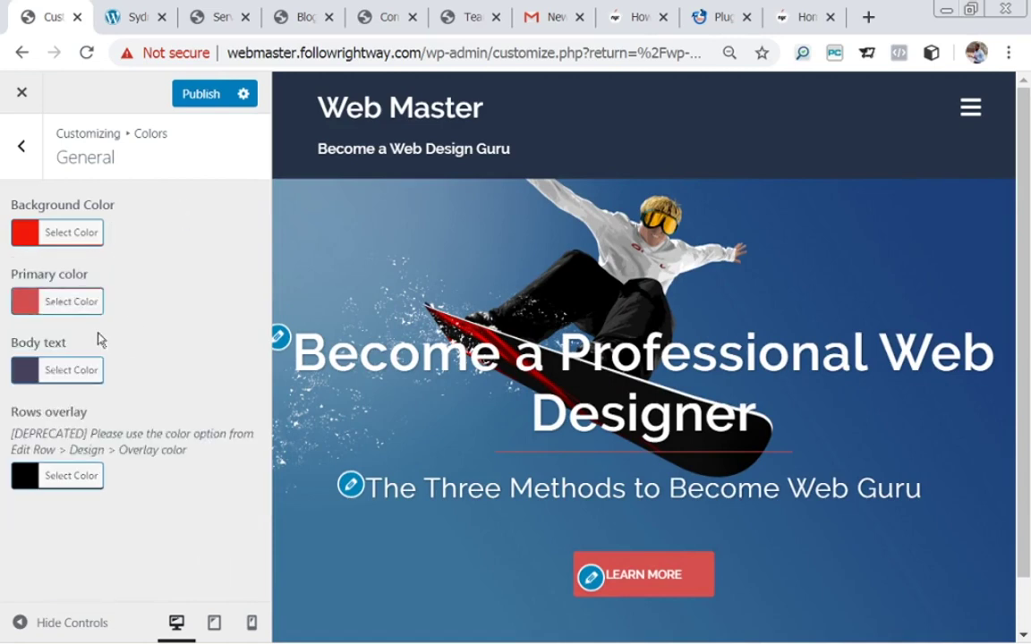
Step: Try white #ffffff for the site's general primary color and change it to black #000000
{"action": "left_click", "coordinate": [32, 309]}
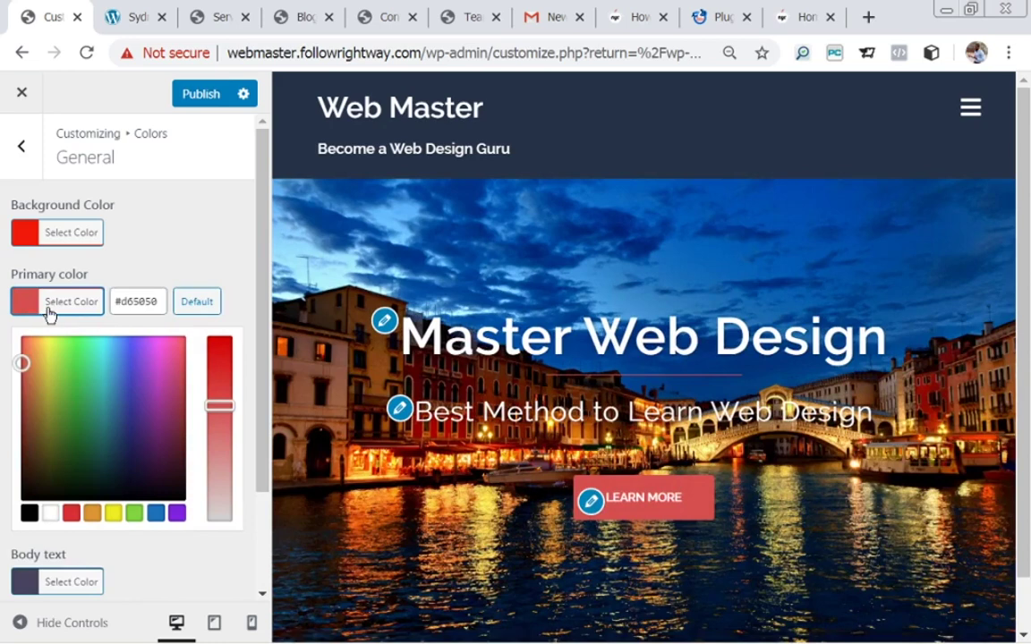
{"action": "left_click", "coordinate": [72, 309]}
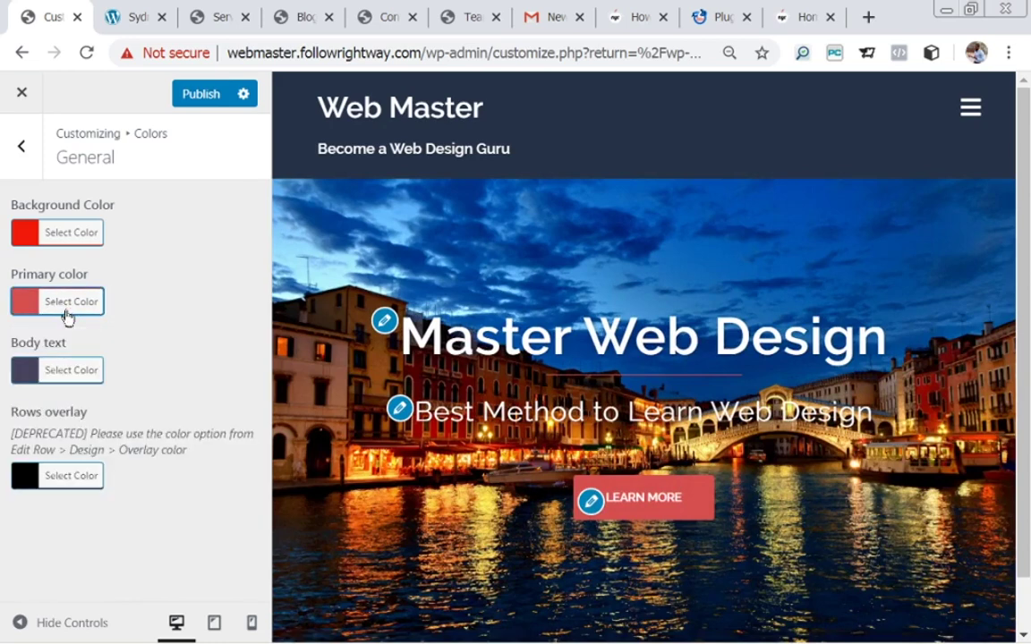
{"action": "left_click", "coordinate": [43, 309]}
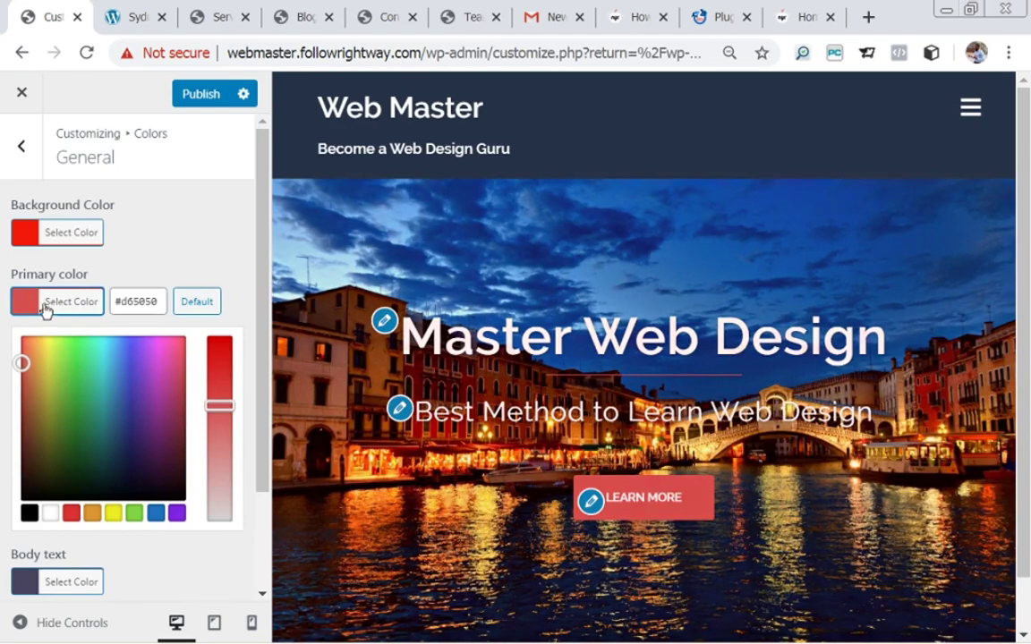
{"action": "left_click", "coordinate": [52, 512]}
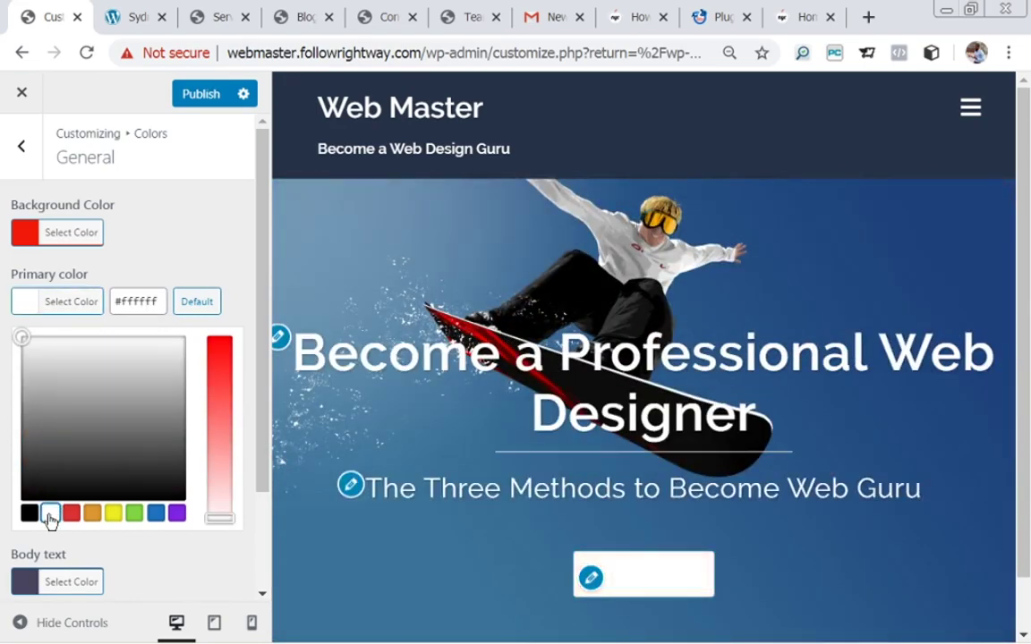
{"action": "left_click", "coordinate": [184, 257]}
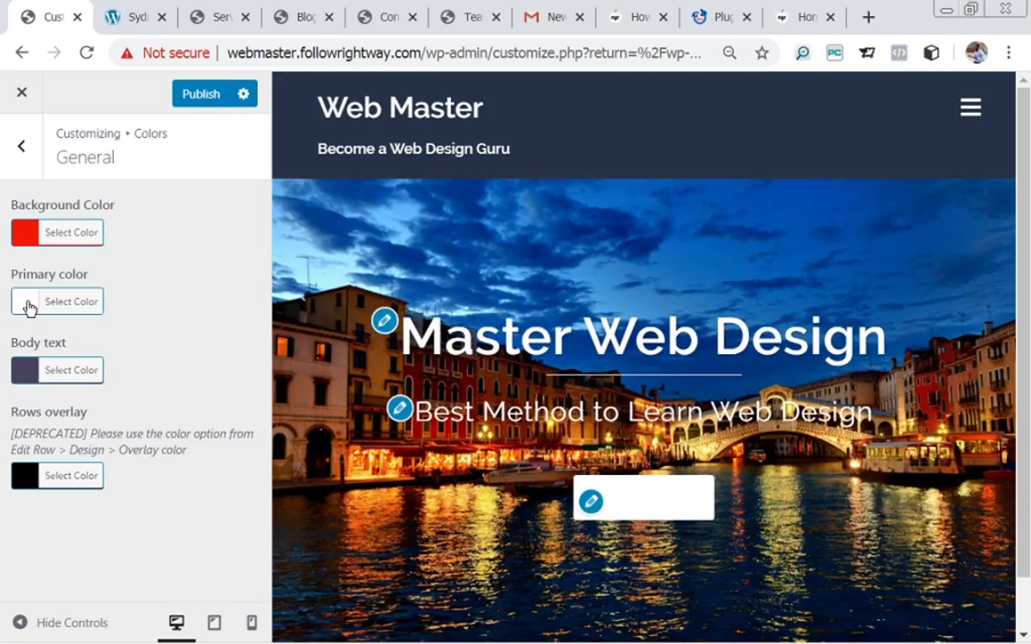
{"action": "left_click", "coordinate": [28, 306]}
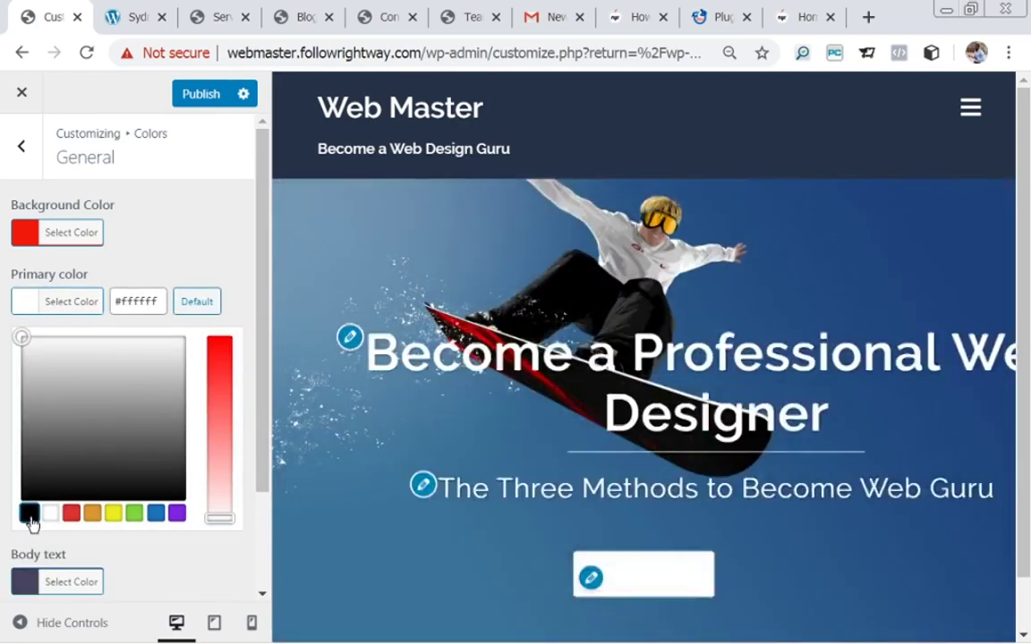
{"action": "left_click", "coordinate": [29, 512]}
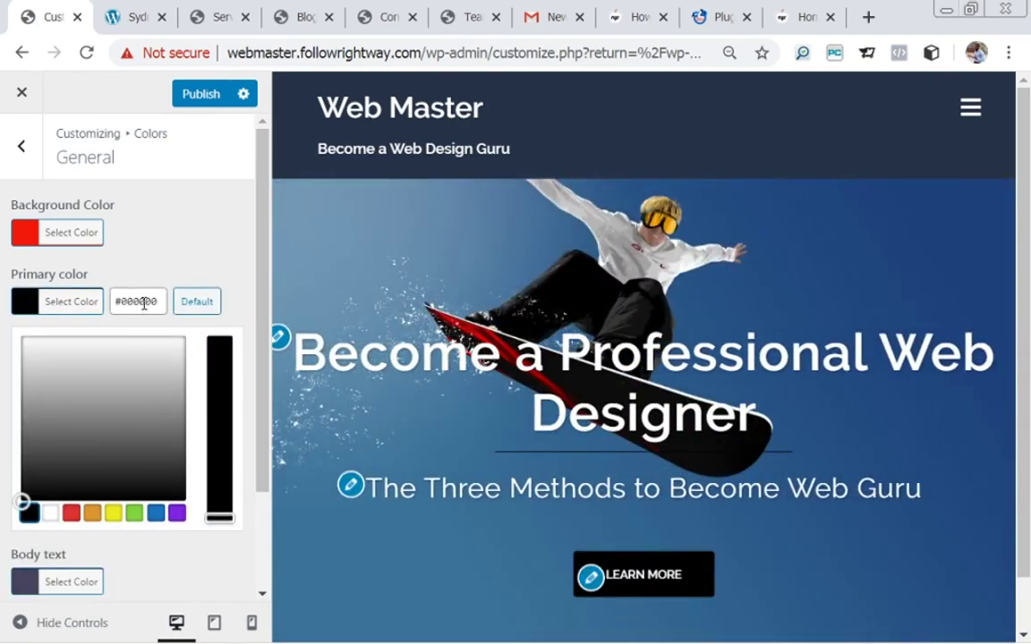
{"action": "left_click", "coordinate": [136, 273]}
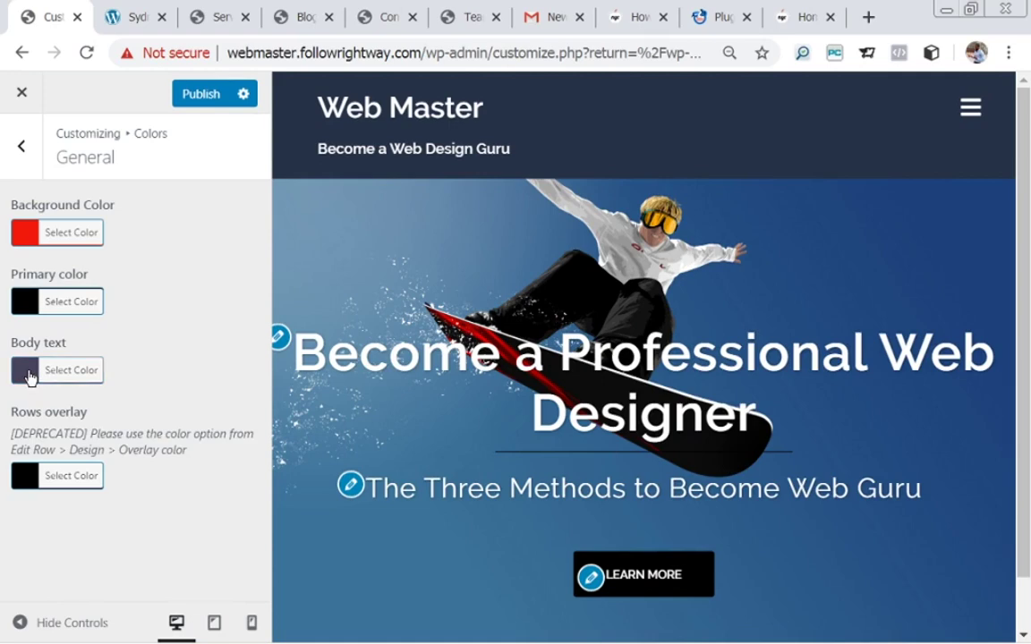
Step: Set the body text color to white and publish the general color changes
{"action": "left_click", "coordinate": [28, 371]}
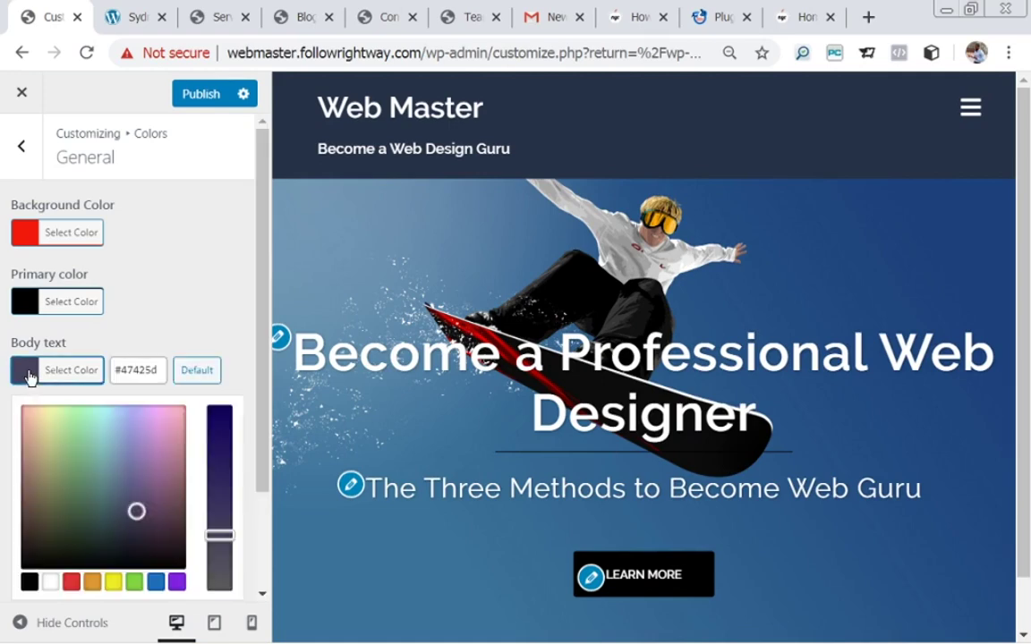
{"action": "left_click", "coordinate": [50, 583]}
{"action": "left_click", "coordinate": [179, 293]}
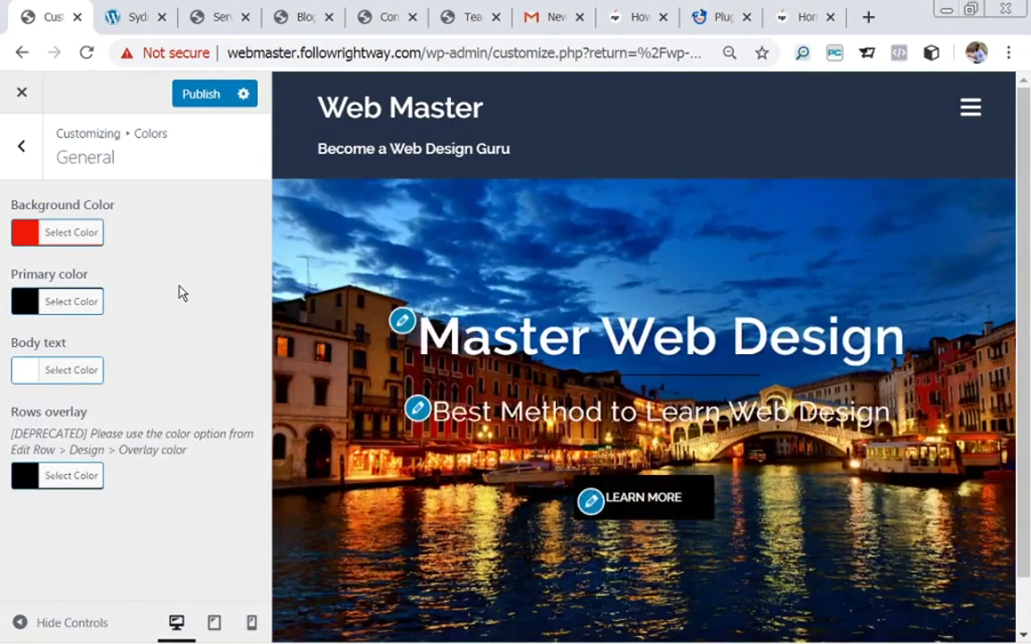
{"action": "left_click", "coordinate": [189, 105]}
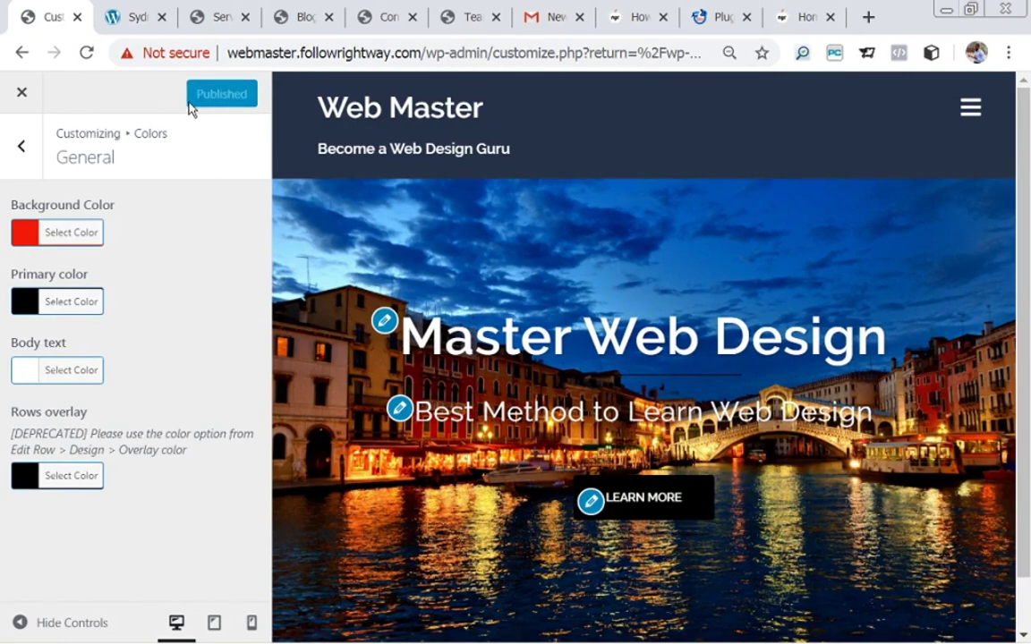
{"action": "left_click", "coordinate": [14, 165]}
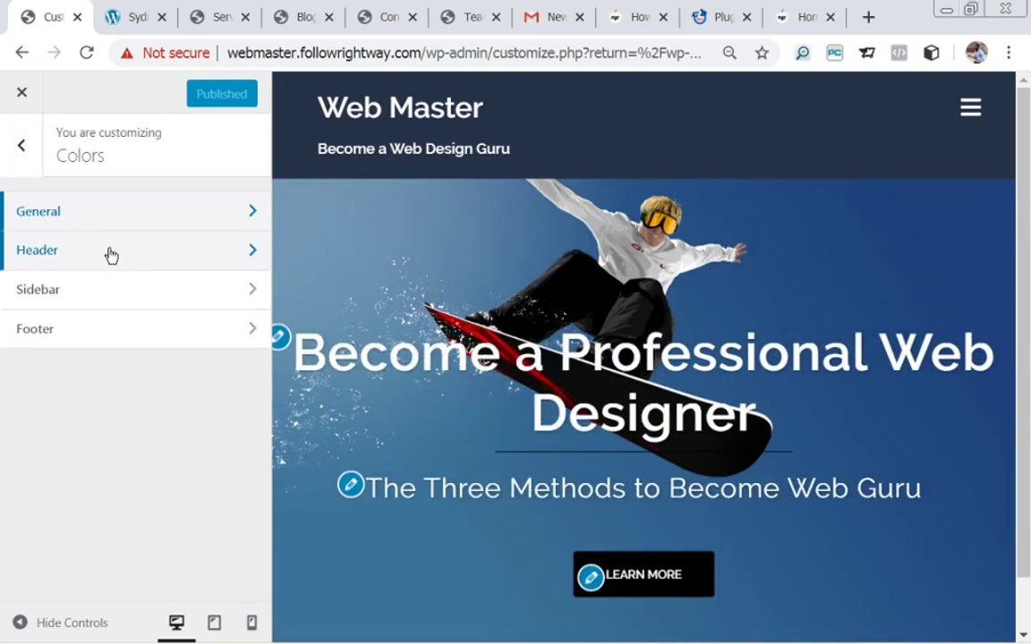
Step: Restore the general background color and the primary color to their theme defaults
{"action": "left_click", "coordinate": [77, 213]}
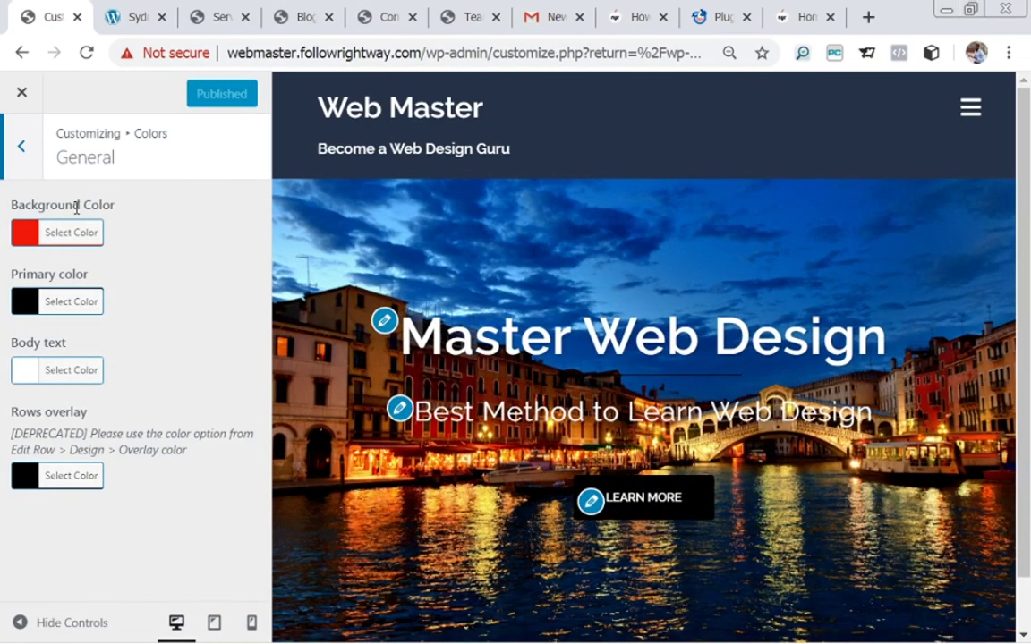
{"action": "left_click", "coordinate": [71, 241]}
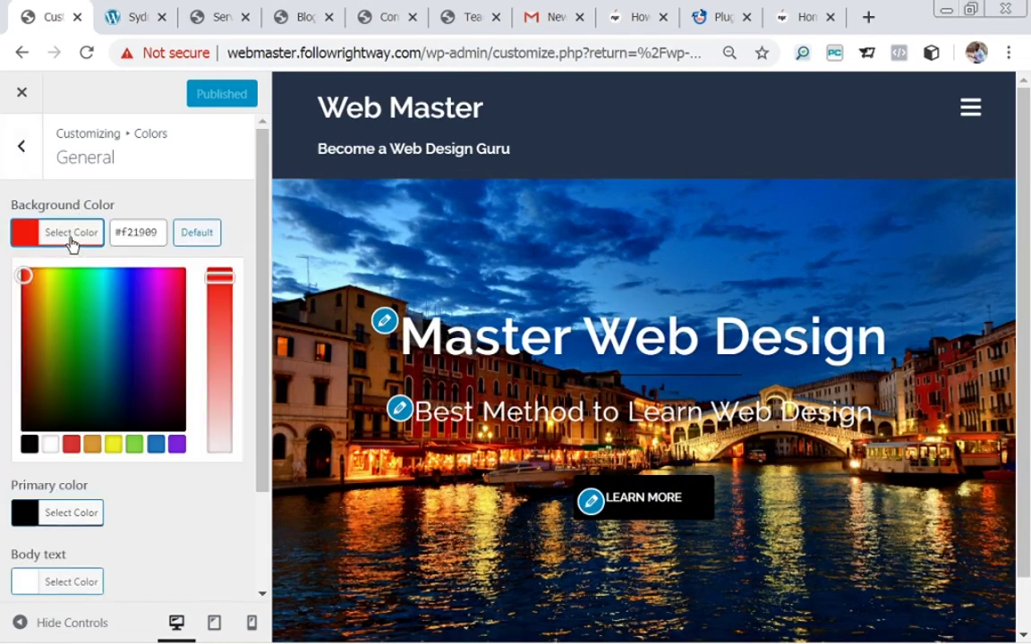
{"action": "left_click", "coordinate": [186, 242]}
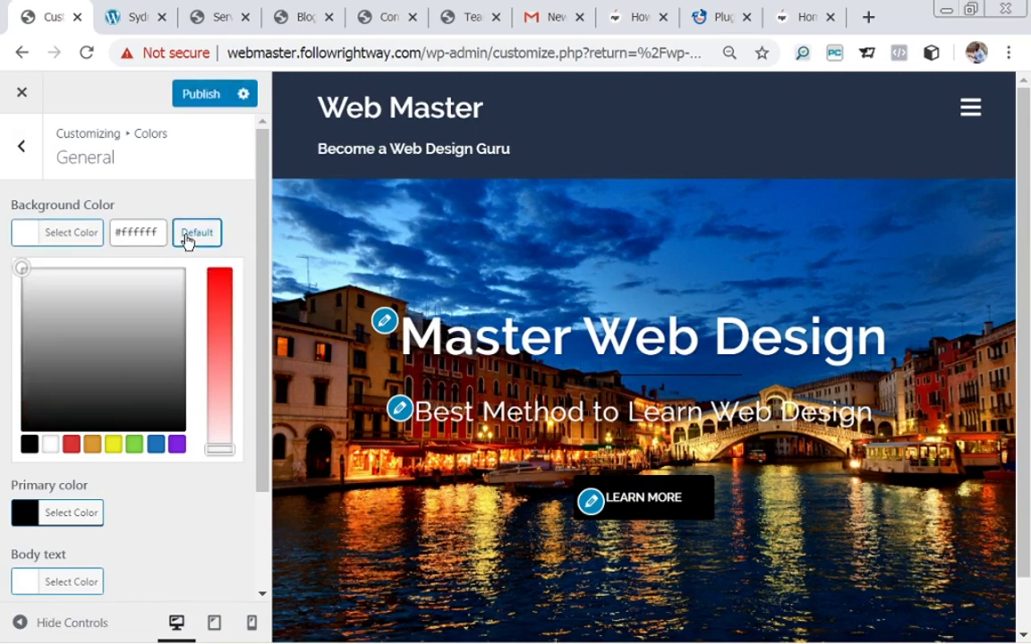
{"action": "left_click", "coordinate": [242, 207]}
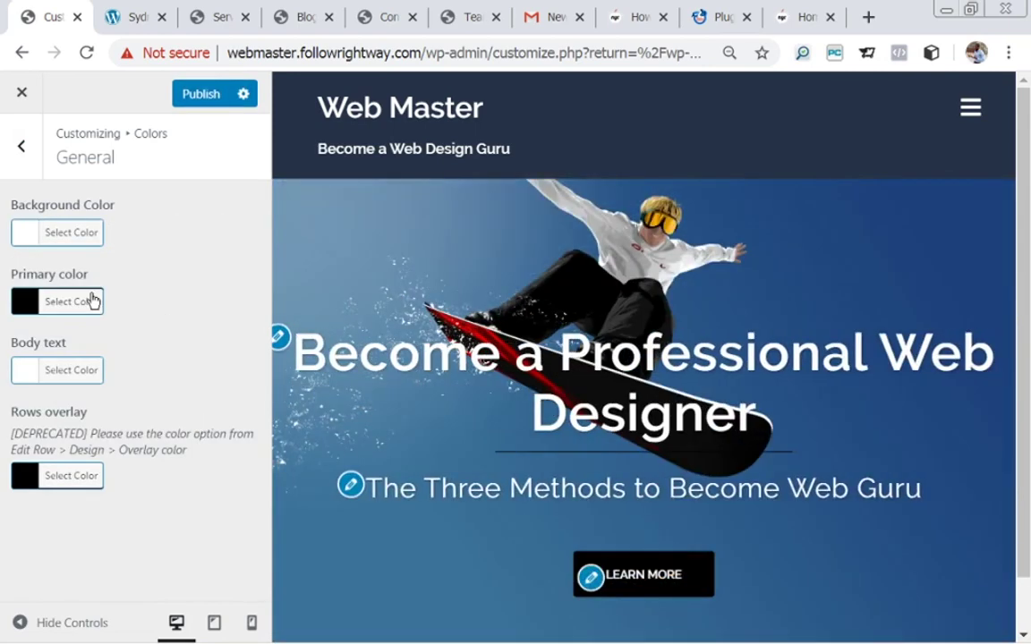
{"action": "left_click", "coordinate": [87, 302]}
{"action": "left_click", "coordinate": [200, 302]}
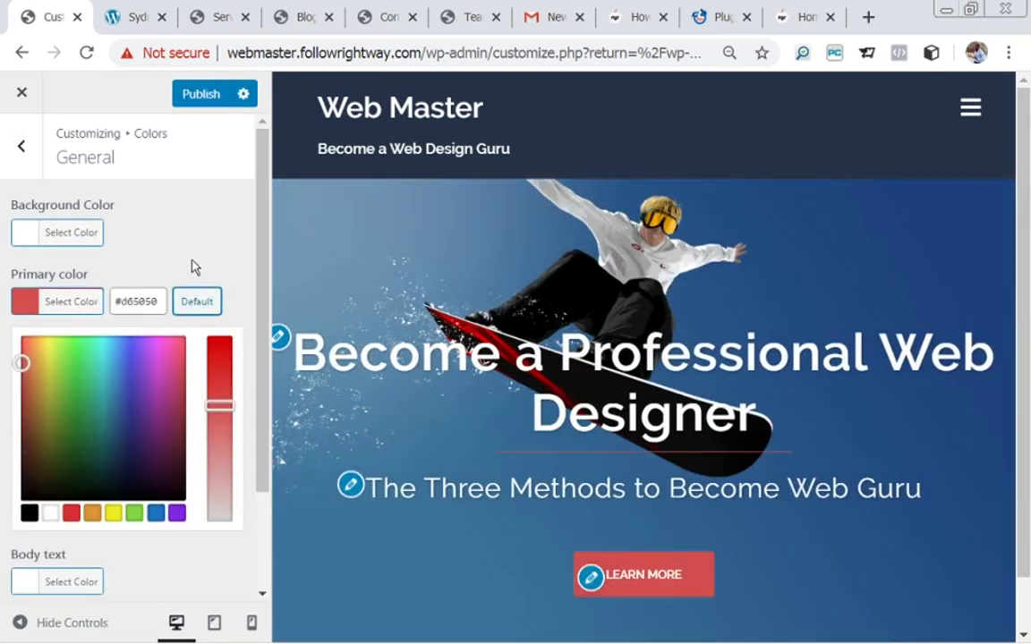
{"action": "left_click", "coordinate": [184, 271]}
Step: Restore the body text color to its default and publish the restored general colors
{"action": "left_click", "coordinate": [77, 381]}
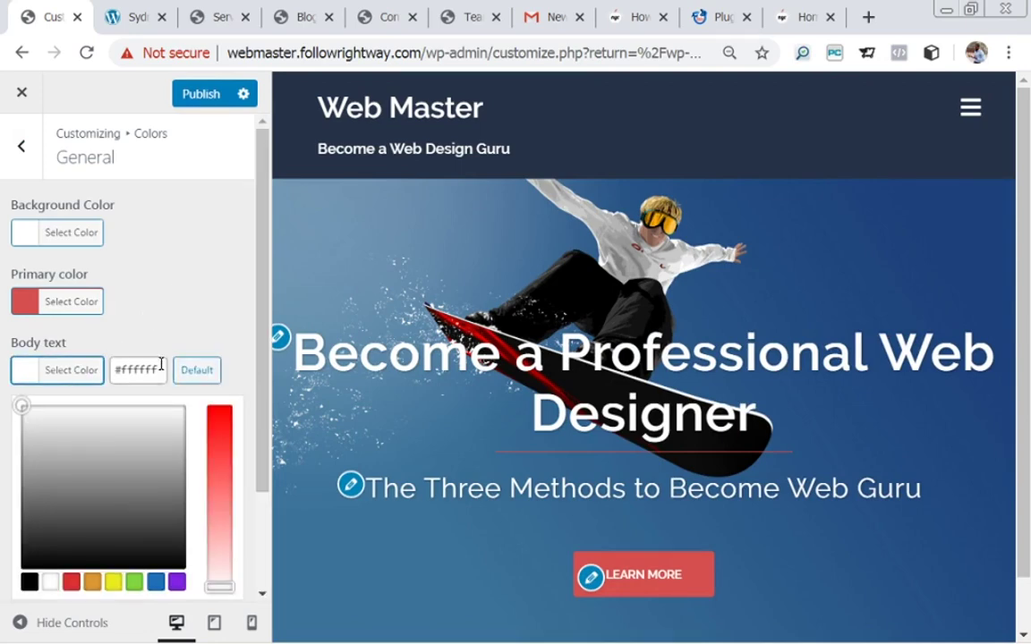
{"action": "left_click", "coordinate": [188, 371]}
{"action": "left_click", "coordinate": [165, 317]}
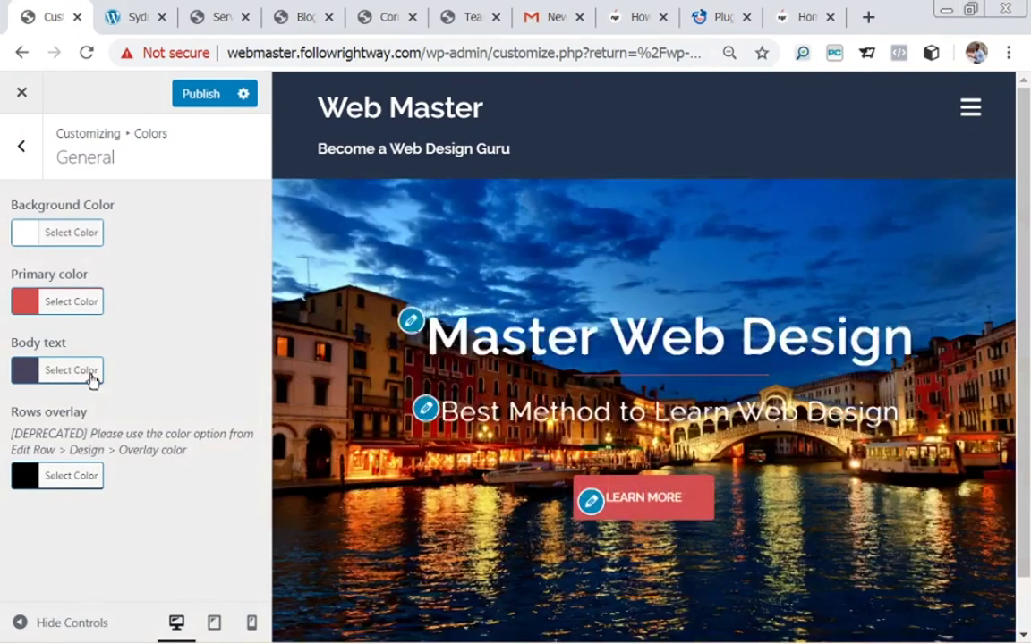
{"action": "left_click", "coordinate": [192, 98]}
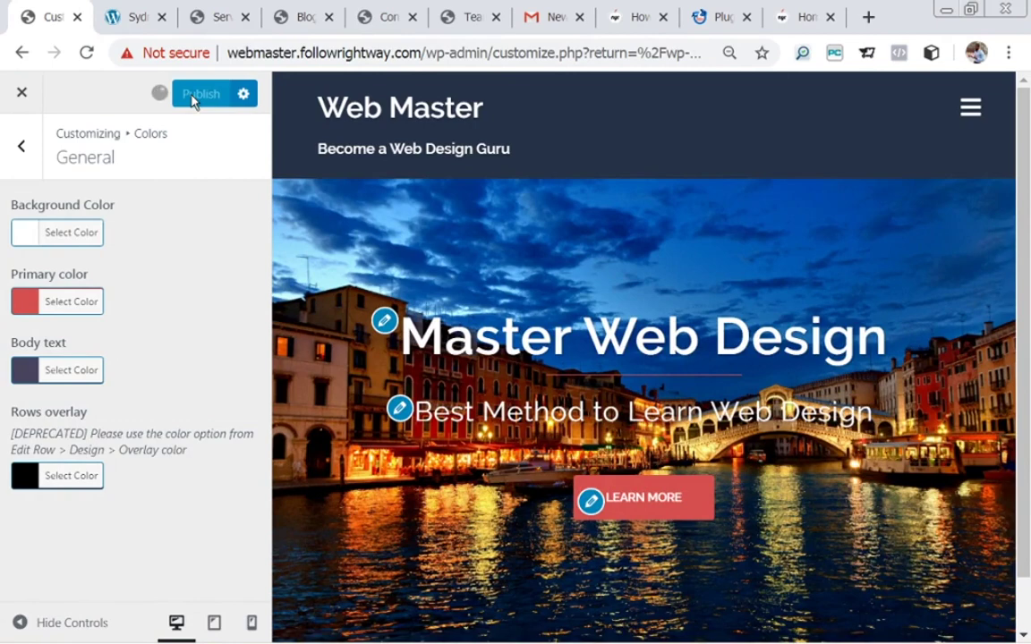
Step: Set the header's menu background color to the orange #ea6635, starting from the red #dd3333 swatch
{"action": "left_click", "coordinate": [21, 148]}
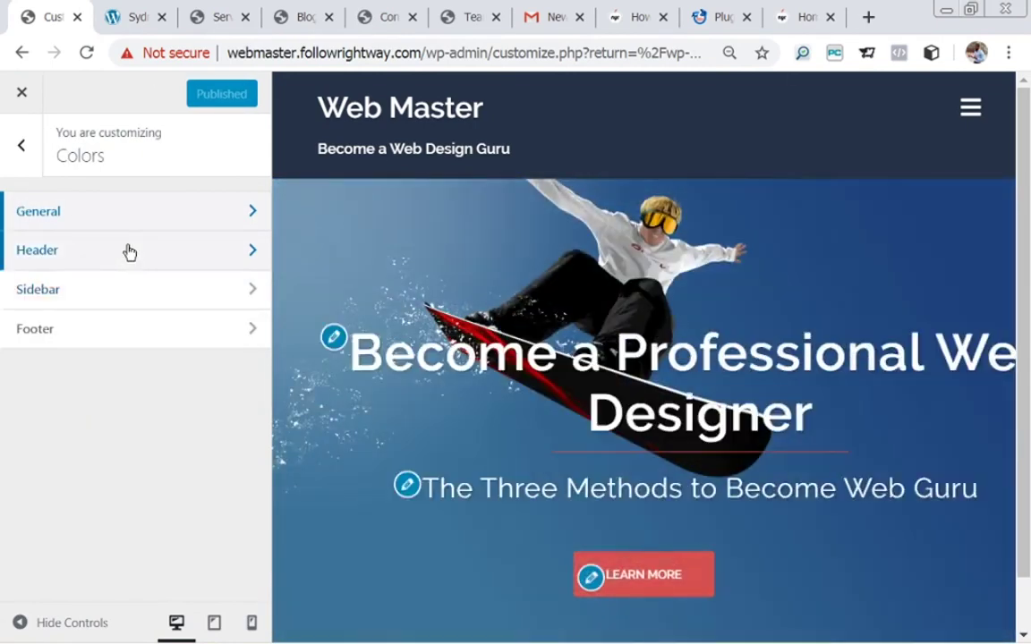
{"action": "left_click", "coordinate": [130, 251]}
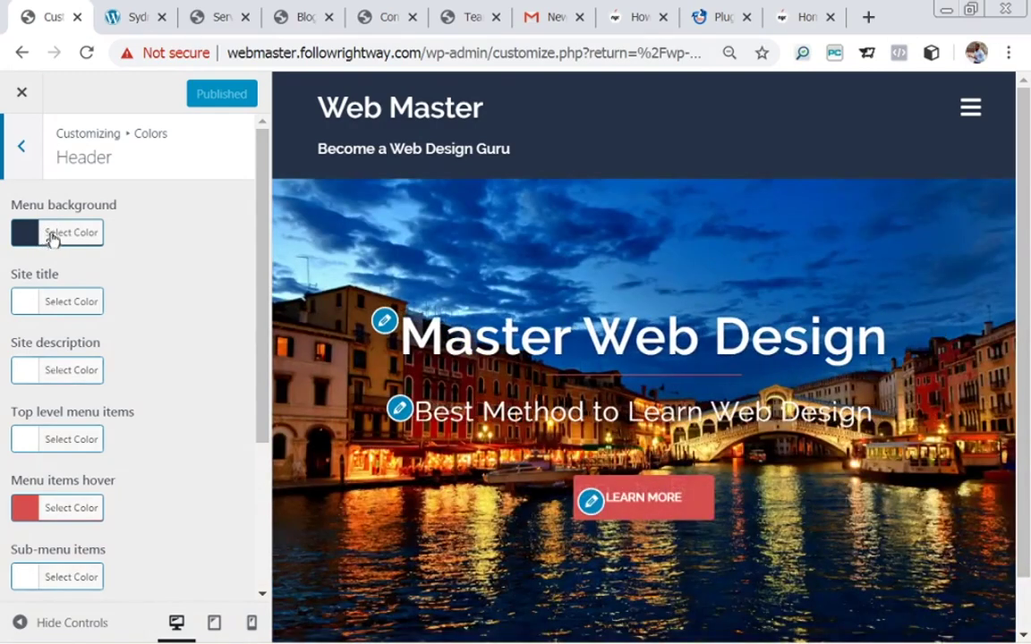
{"action": "left_click", "coordinate": [51, 238]}
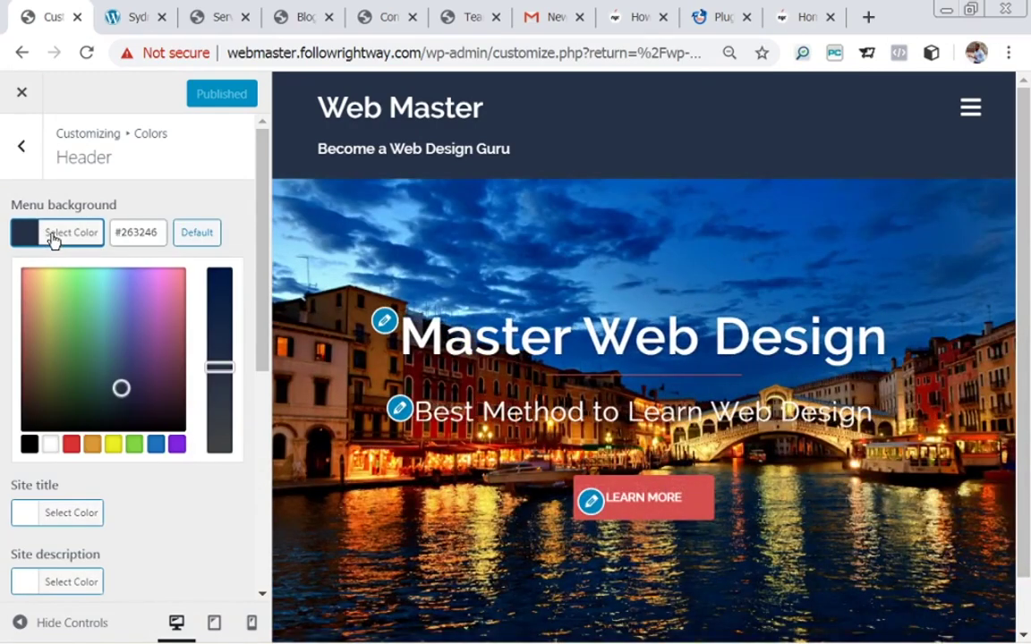
{"action": "left_click", "coordinate": [72, 444]}
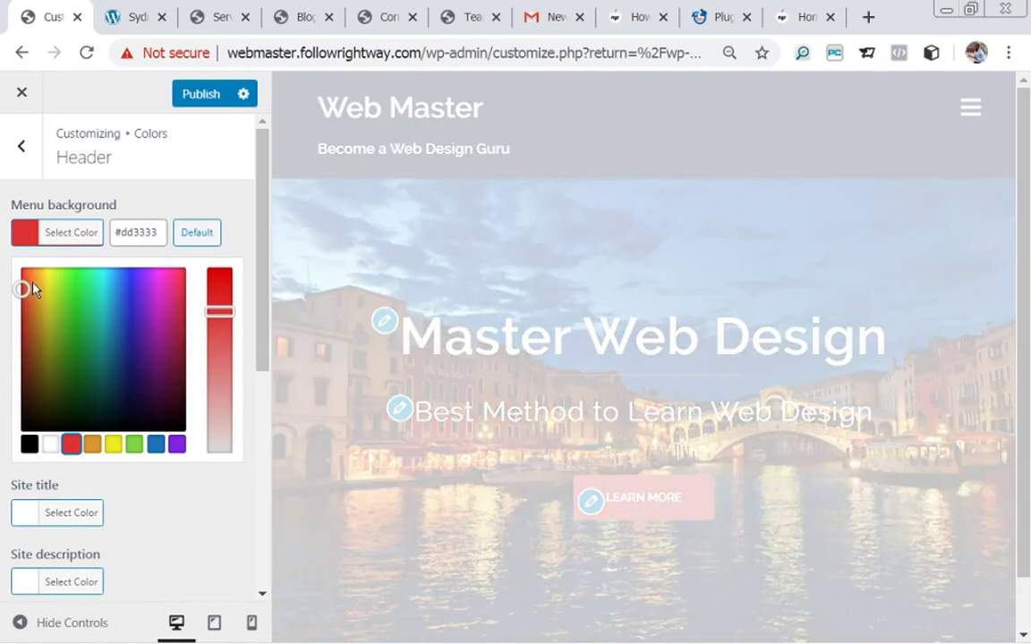
{"action": "left_click", "coordinate": [28, 283]}
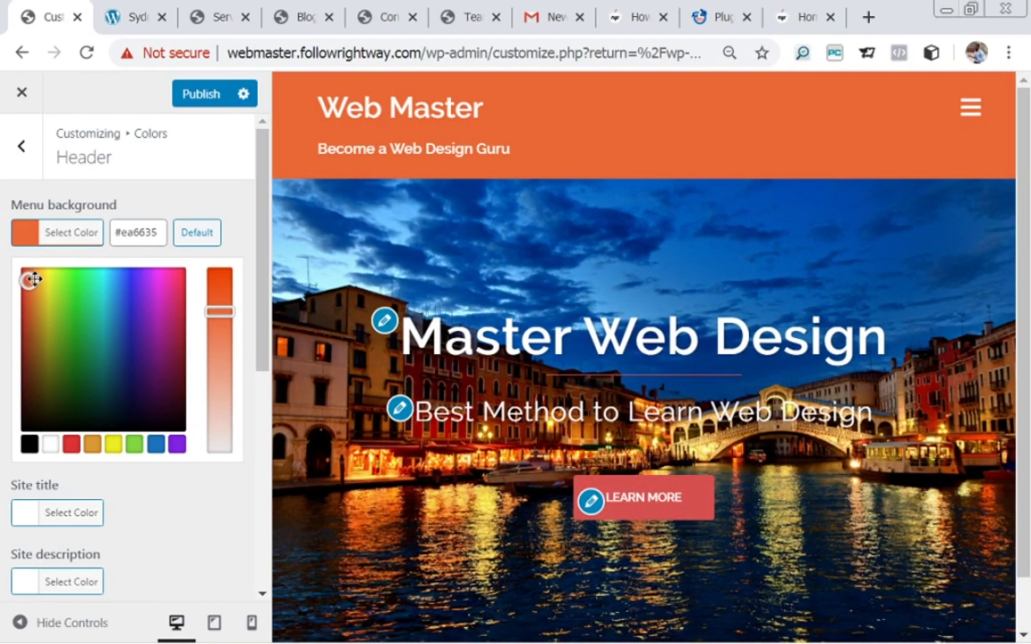
{"action": "left_click", "coordinate": [211, 203]}
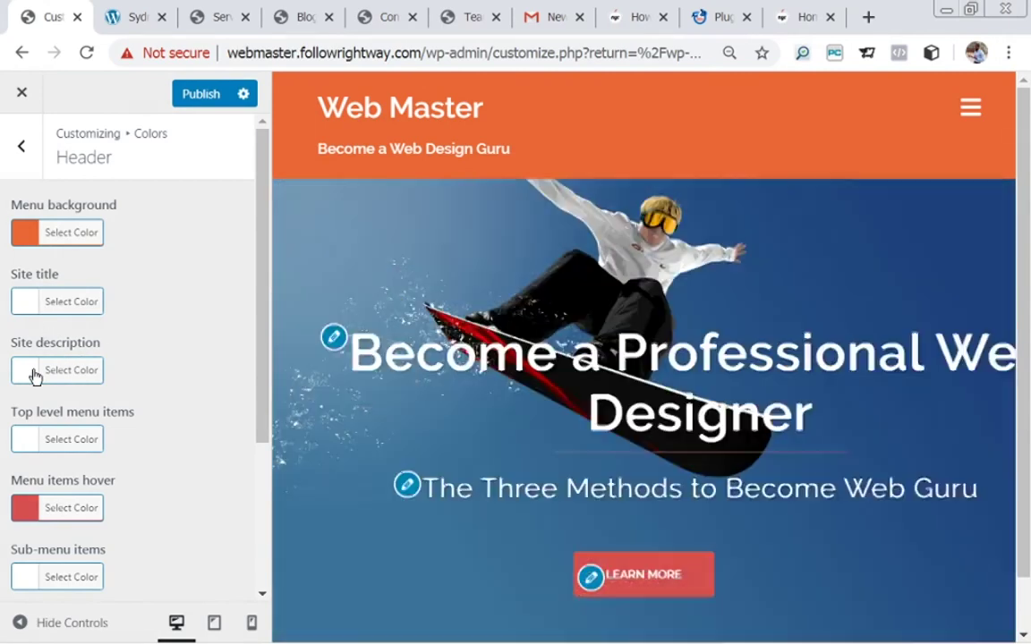
Step: Try blue #1e73be and black #000000 for the site description color and return it to white #ffffff
{"action": "left_click", "coordinate": [33, 370]}
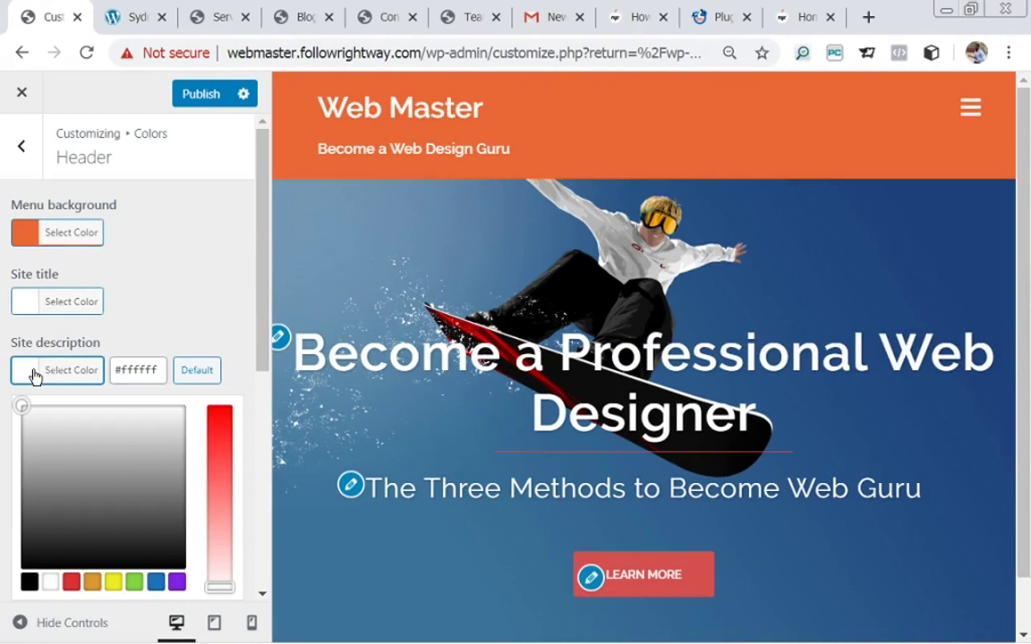
{"action": "left_click", "coordinate": [156, 582]}
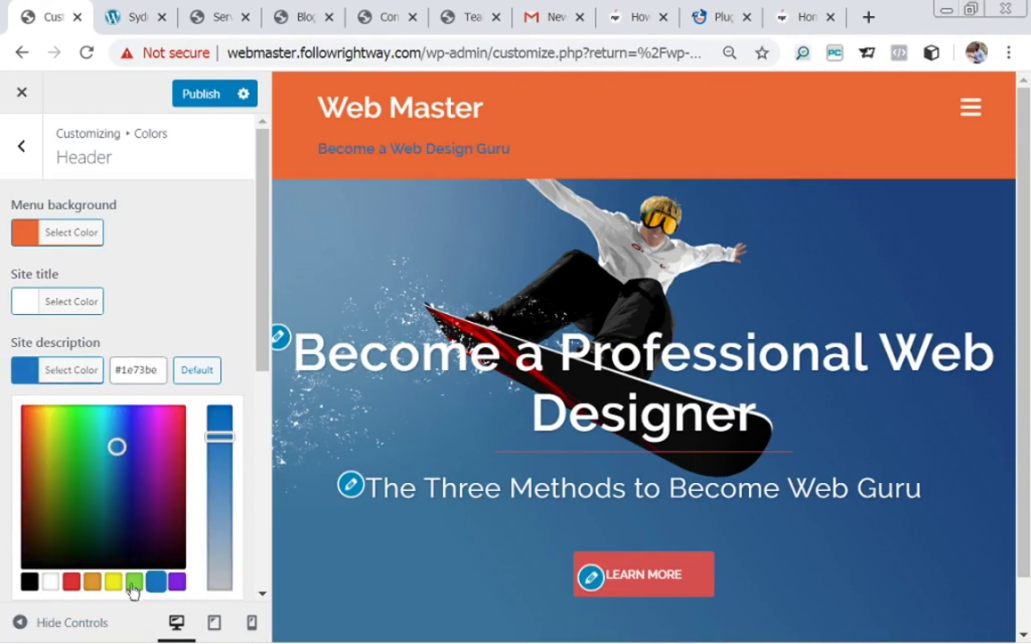
{"action": "left_click", "coordinate": [30, 583]}
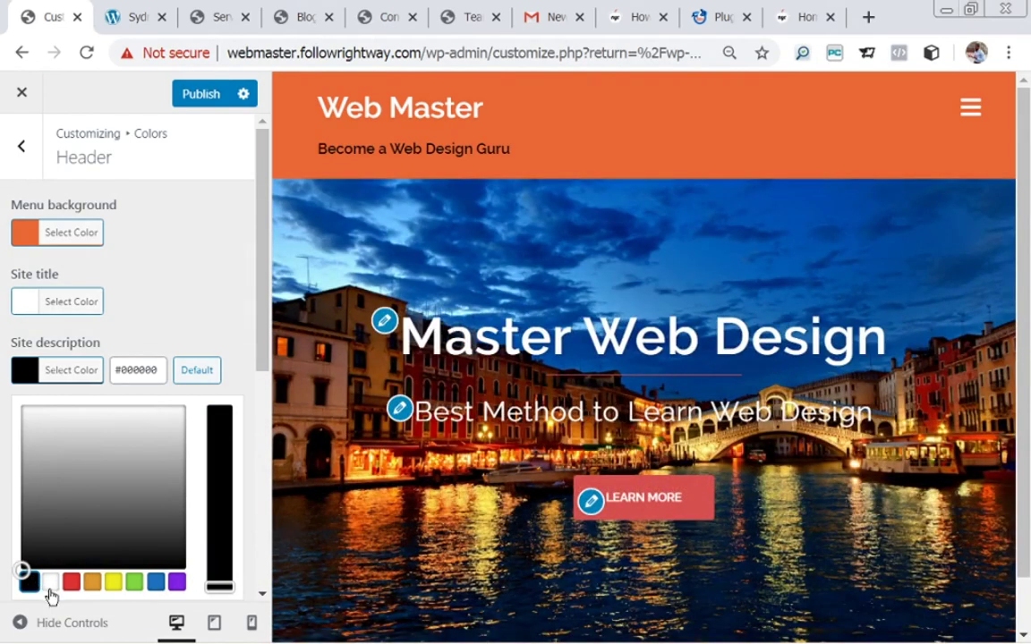
{"action": "left_click", "coordinate": [50, 583]}
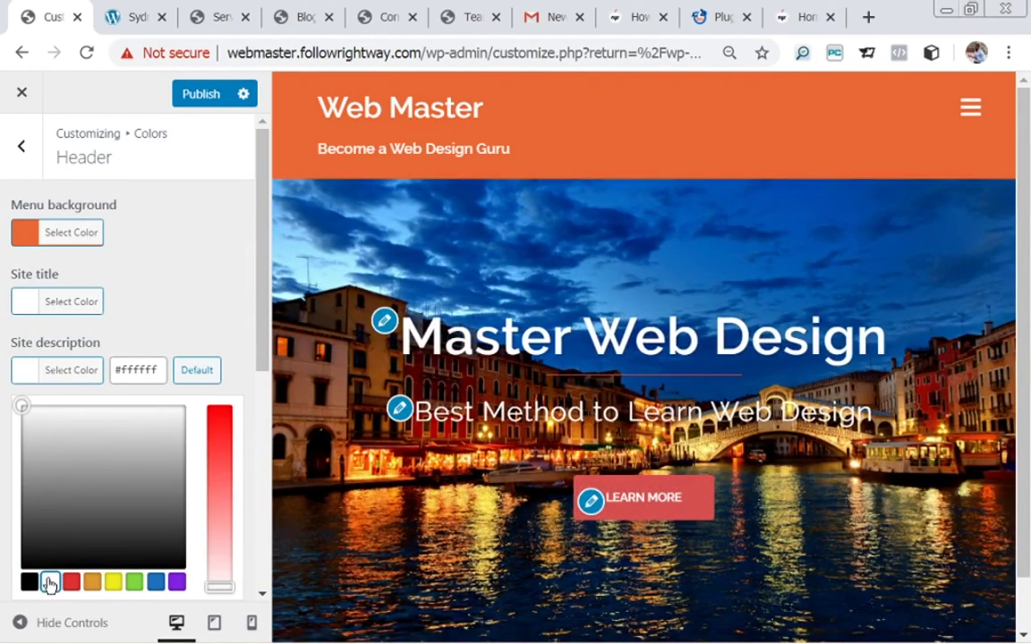
{"action": "left_click", "coordinate": [200, 299]}
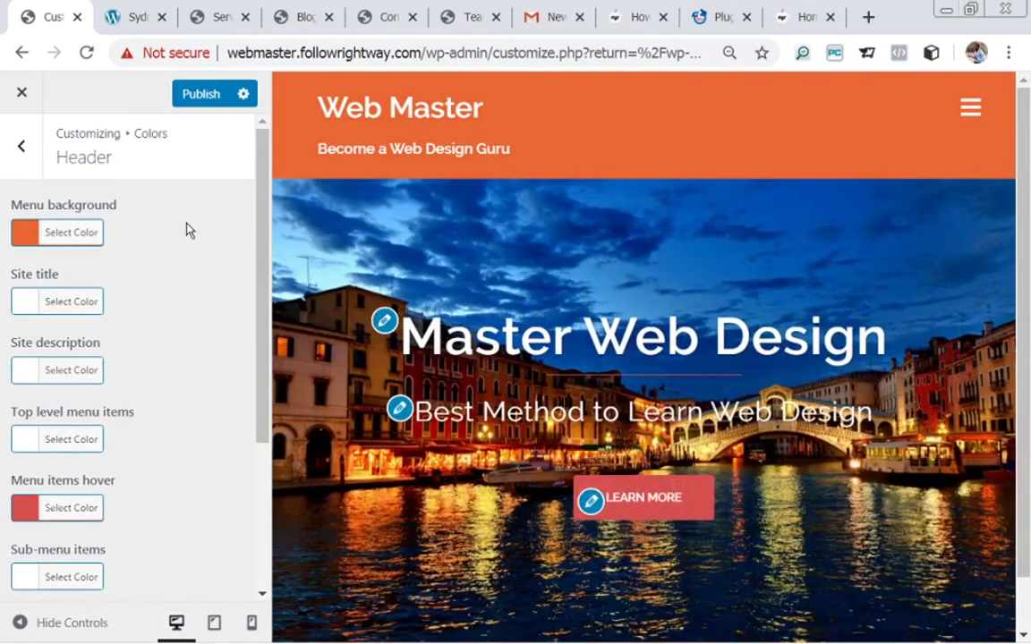
Step: Publish the header colors and check which color options the sidebar offers
{"action": "left_click", "coordinate": [204, 96]}
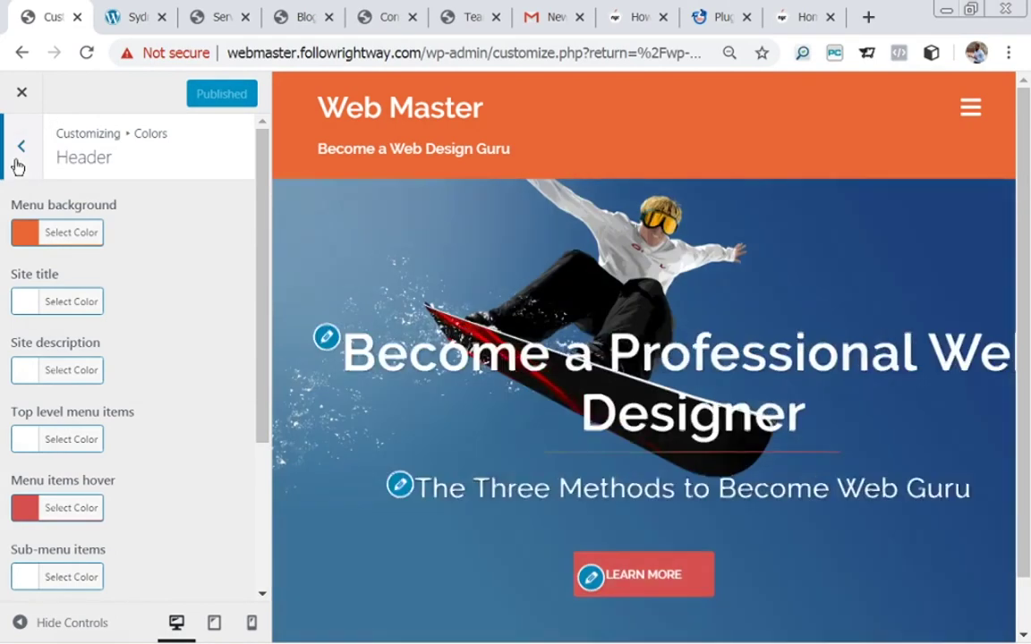
{"action": "left_click", "coordinate": [16, 166]}
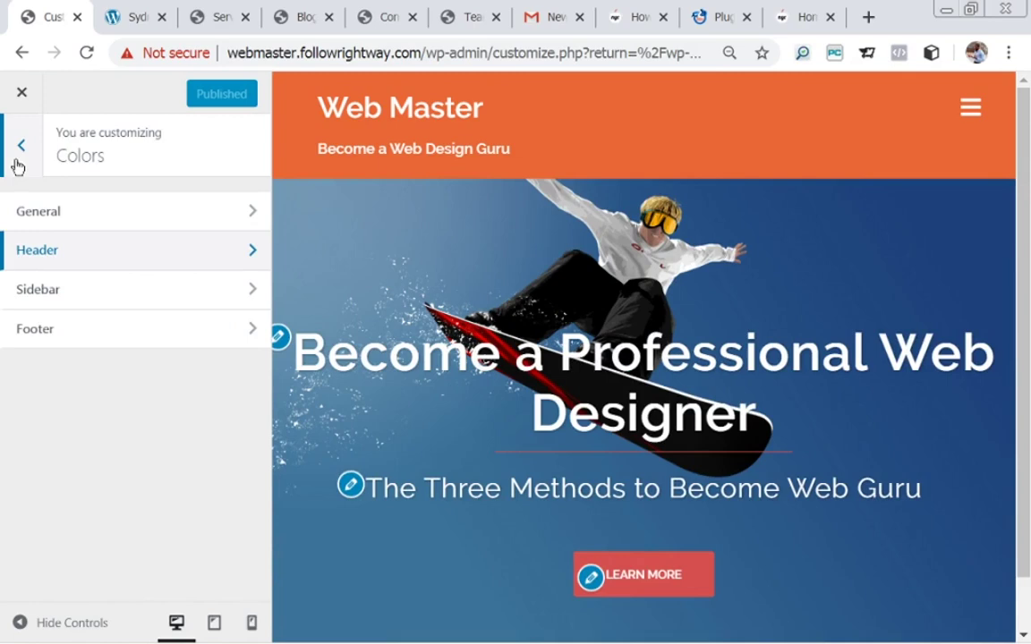
{"action": "left_click", "coordinate": [85, 293]}
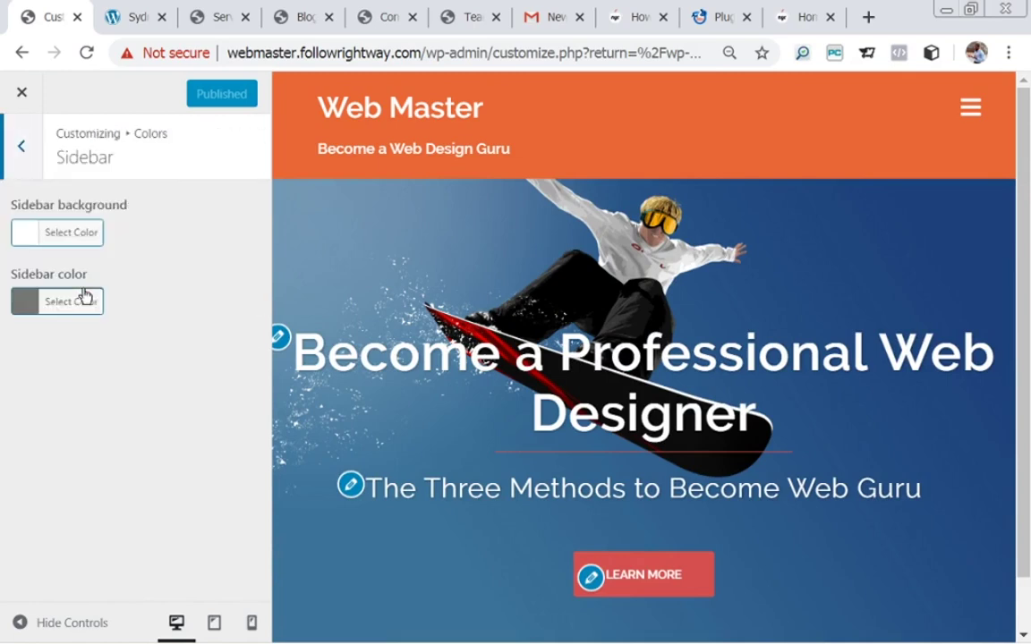
{"action": "left_click", "coordinate": [12, 154]}
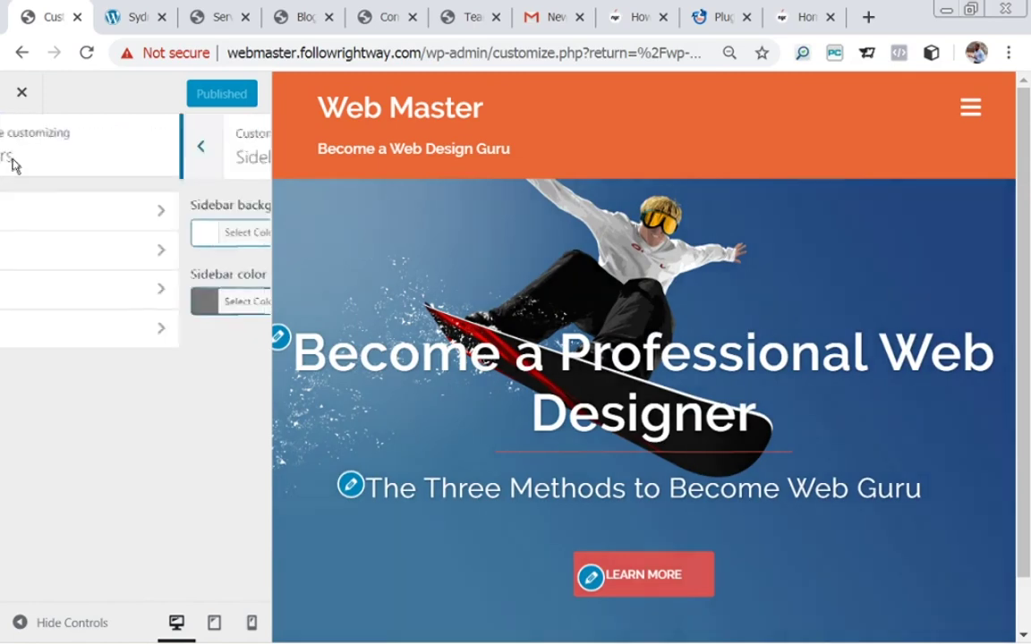
Step: Check the footer color options and close the theme Customizer
{"action": "left_click", "coordinate": [58, 337]}
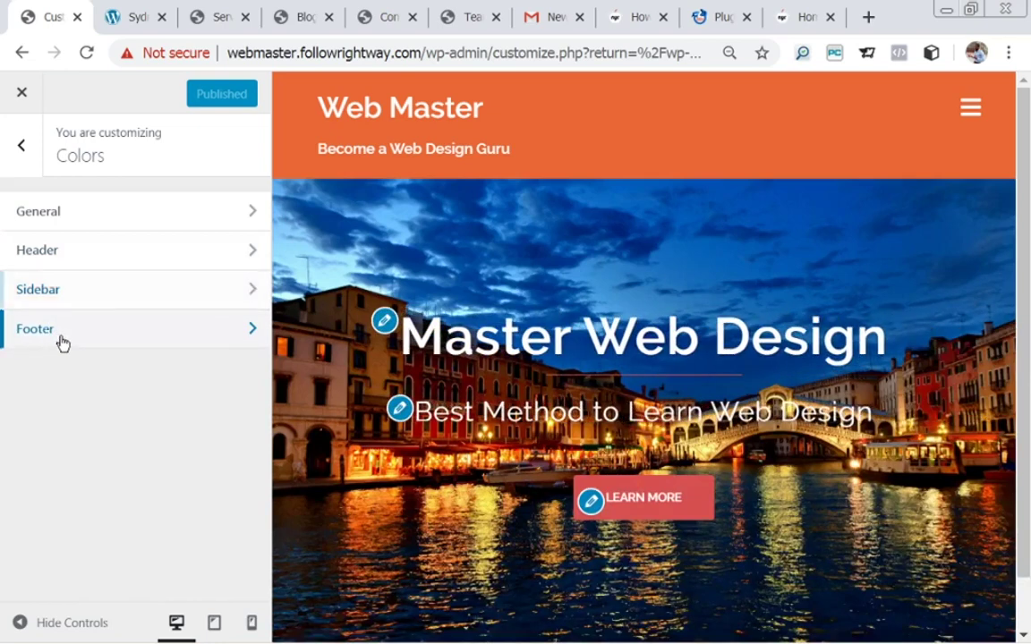
{"action": "left_click", "coordinate": [19, 146]}
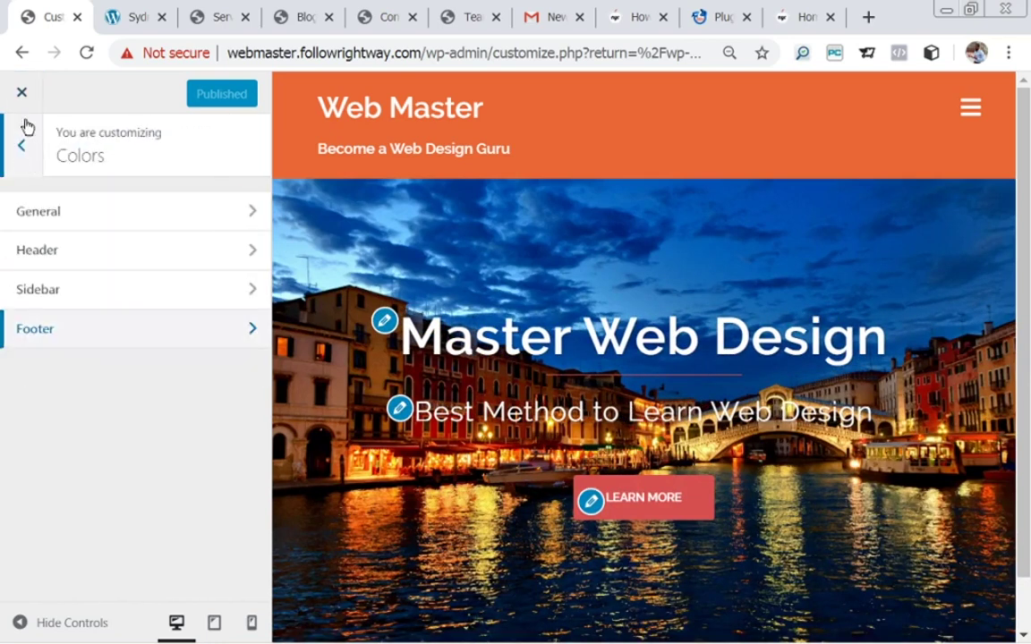
{"action": "left_click", "coordinate": [25, 146]}
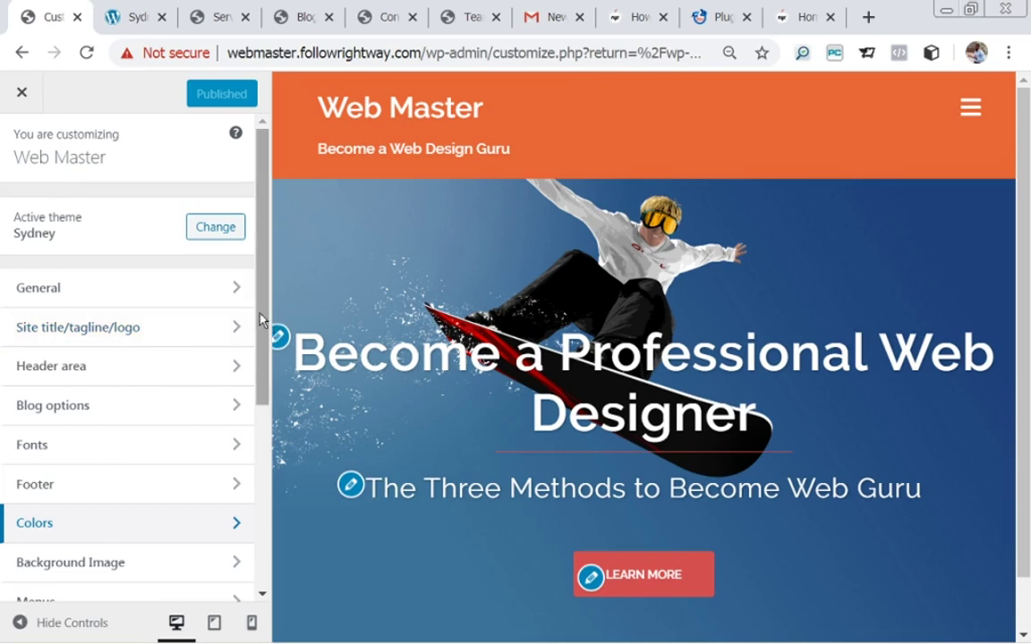
{"action": "mouse_move", "coordinate": [260, 323]}
{"action": "left_mouse_down"}
{"action": "mouse_move", "coordinate": [269, 497]}
{"action": "mouse_move", "coordinate": [254, 315]}
{"action": "left_mouse_up"}
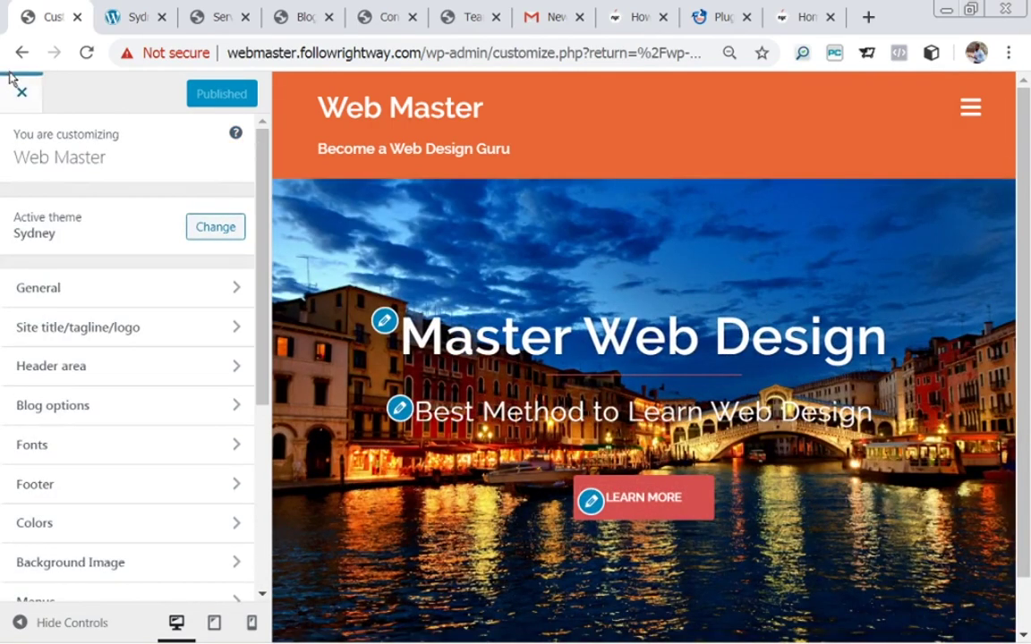
{"action": "left_click", "coordinate": [19, 99]}
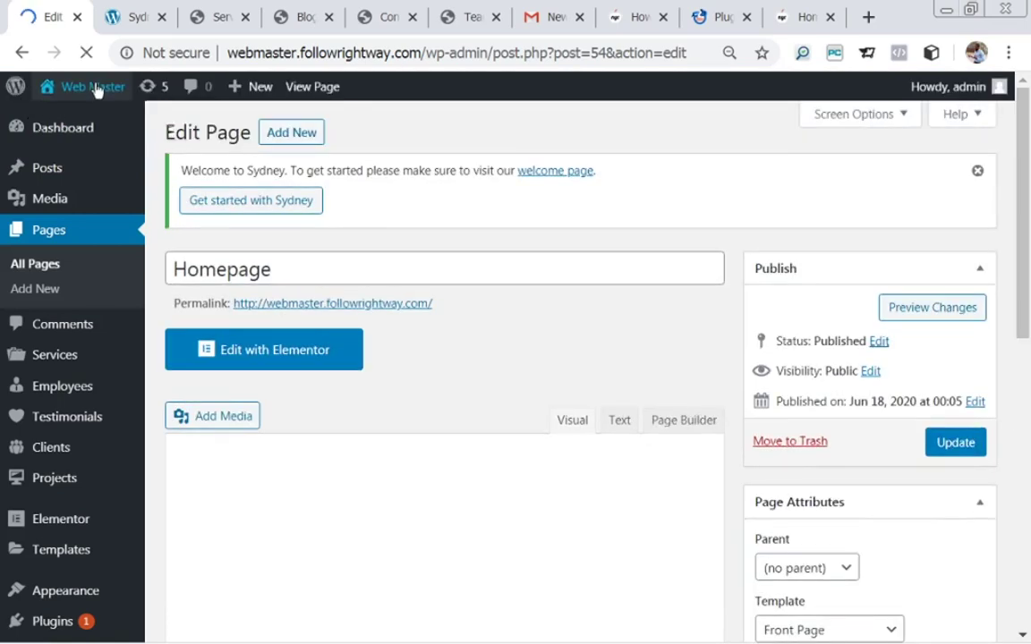
Step: View the live homepage from header to footer and compare it with the Sydney theme demo
{"action": "mouse_move", "coordinate": [96, 91]}
{"action": "left_click", "coordinate": [64, 118]}
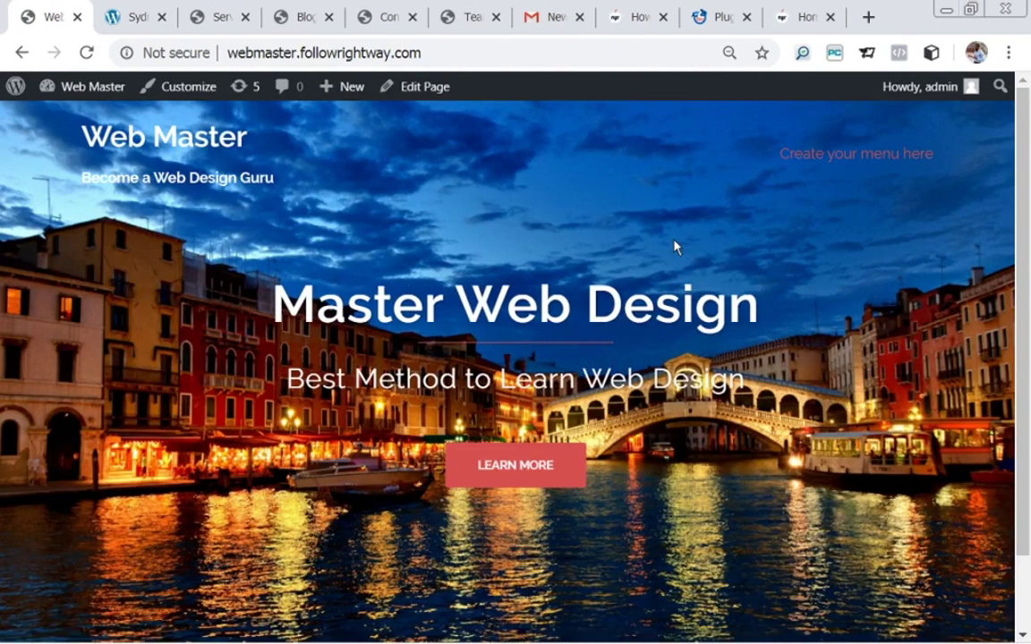
{"action": "scroll", "coordinate": [1027, 318], "scroll_direction": "down", "scroll_amount": 1}
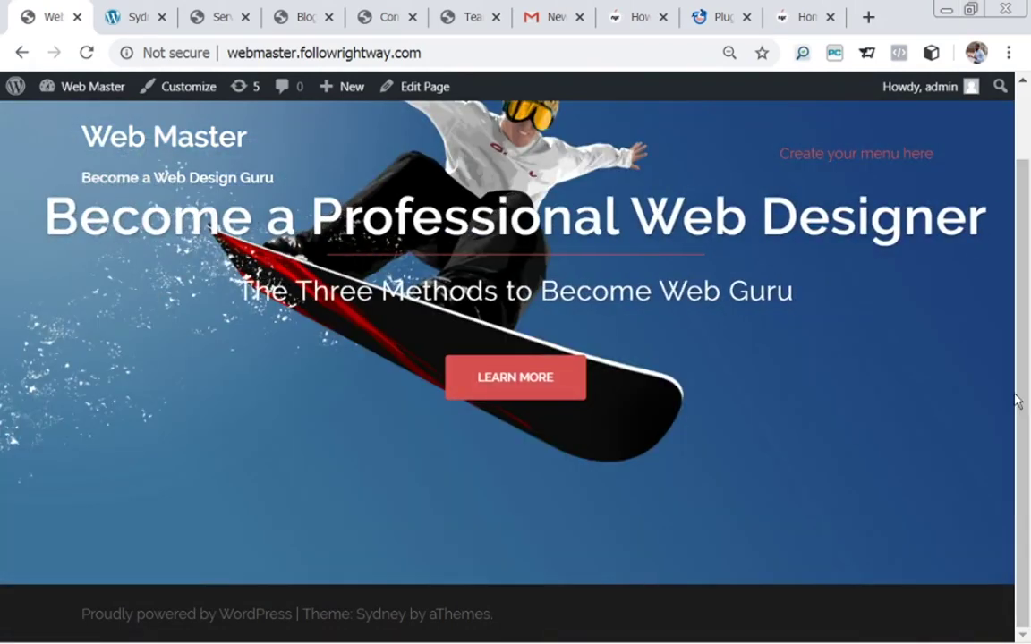
{"action": "scroll", "coordinate": [1021, 403], "scroll_direction": "up", "scroll_amount": 1}
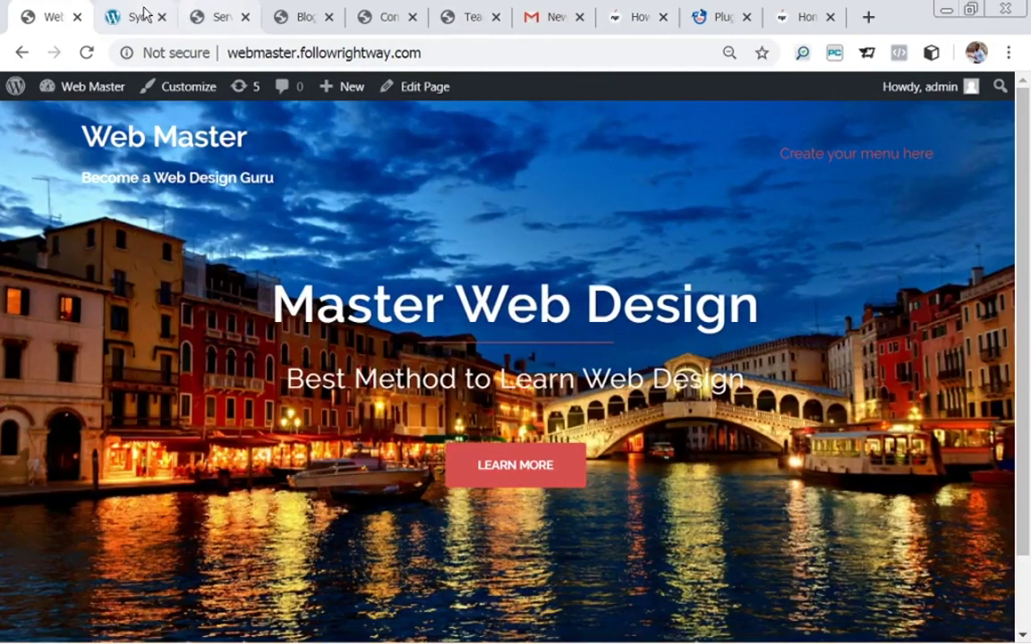
{"action": "left_click", "coordinate": [136, 18]}
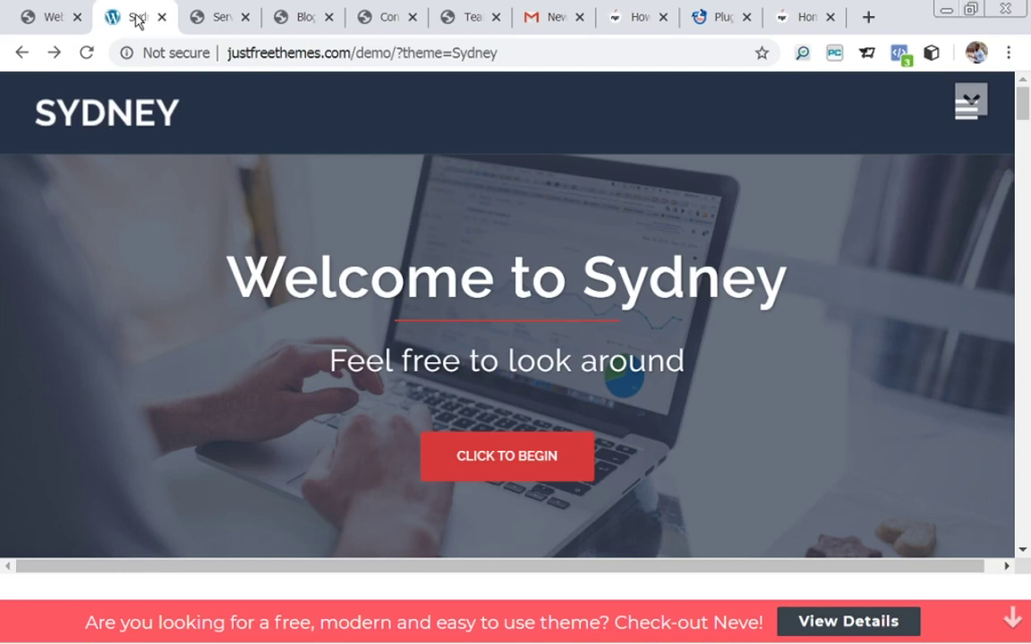
{"action": "left_click", "coordinate": [51, 19]}
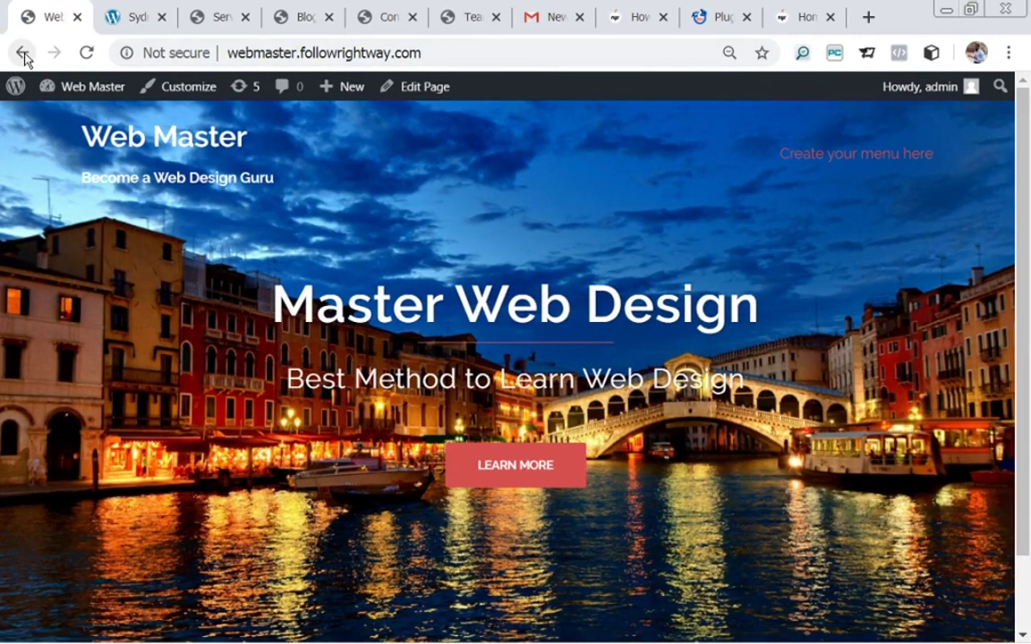
Step: Open the live homepage for editing and go back to the Sydney theme demo
{"action": "mouse_move", "coordinate": [72, 86]}
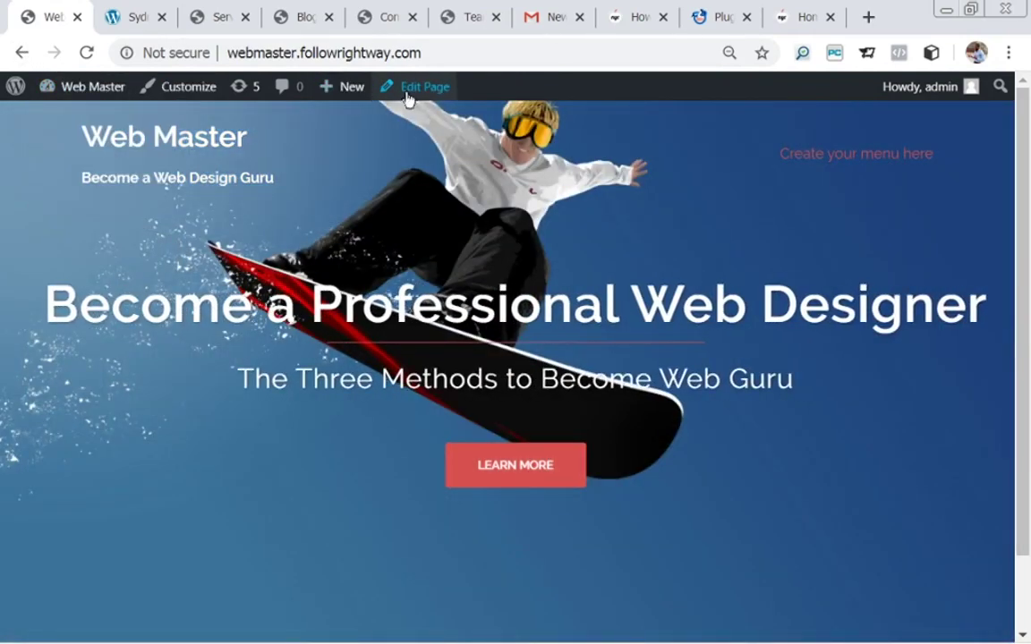
{"action": "left_click", "coordinate": [414, 89]}
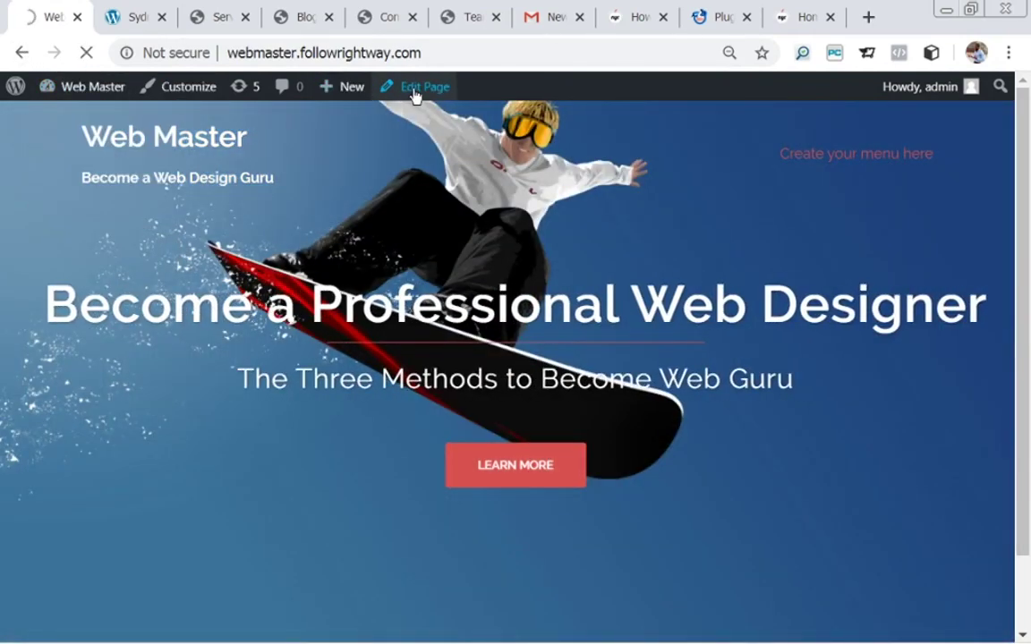
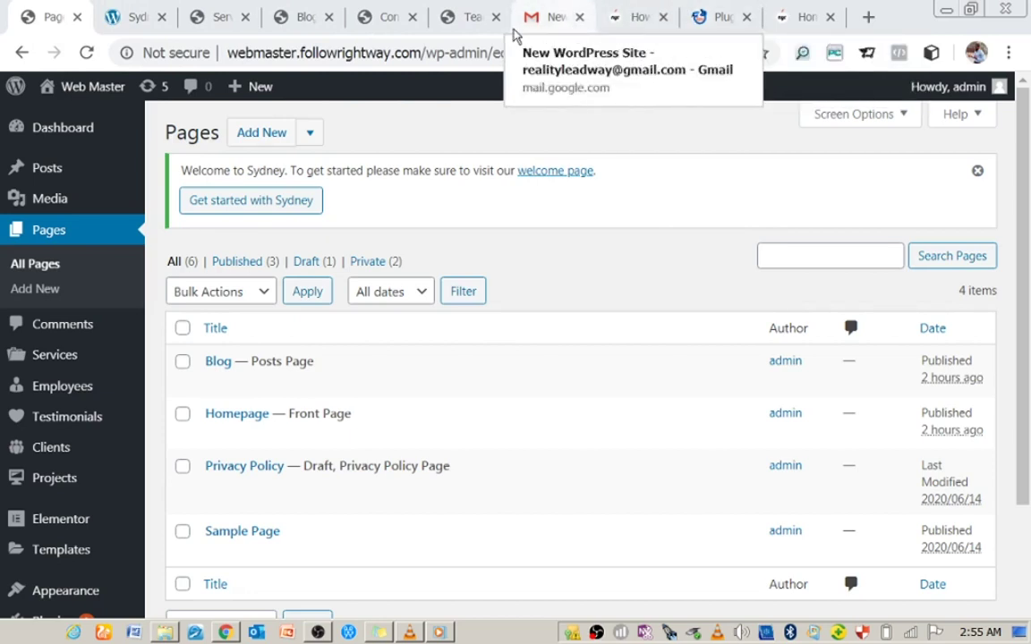
{"action": "left_click", "coordinate": [108, 25]}
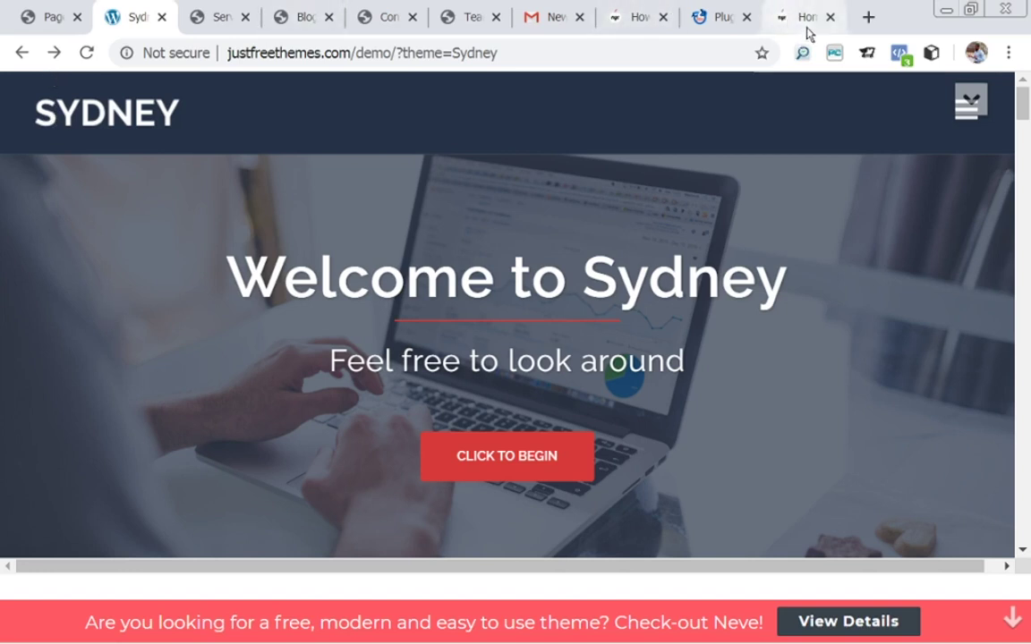
Step: Open the logo maker site logomakr.com in a new browser tab
{"action": "left_click", "coordinate": [867, 18]}
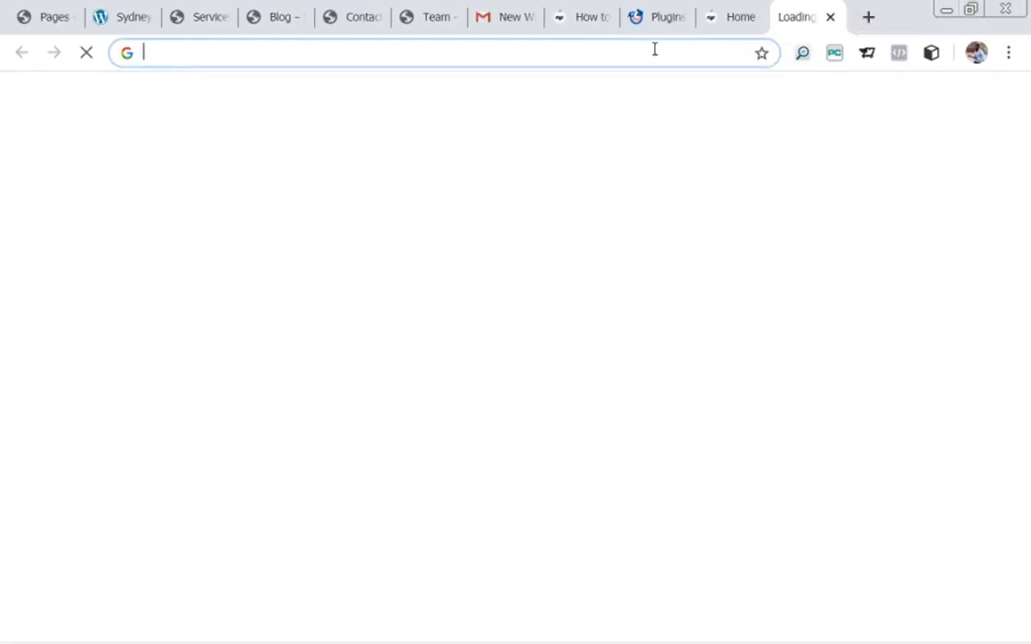
{"action": "left_click", "coordinate": [492, 56]}
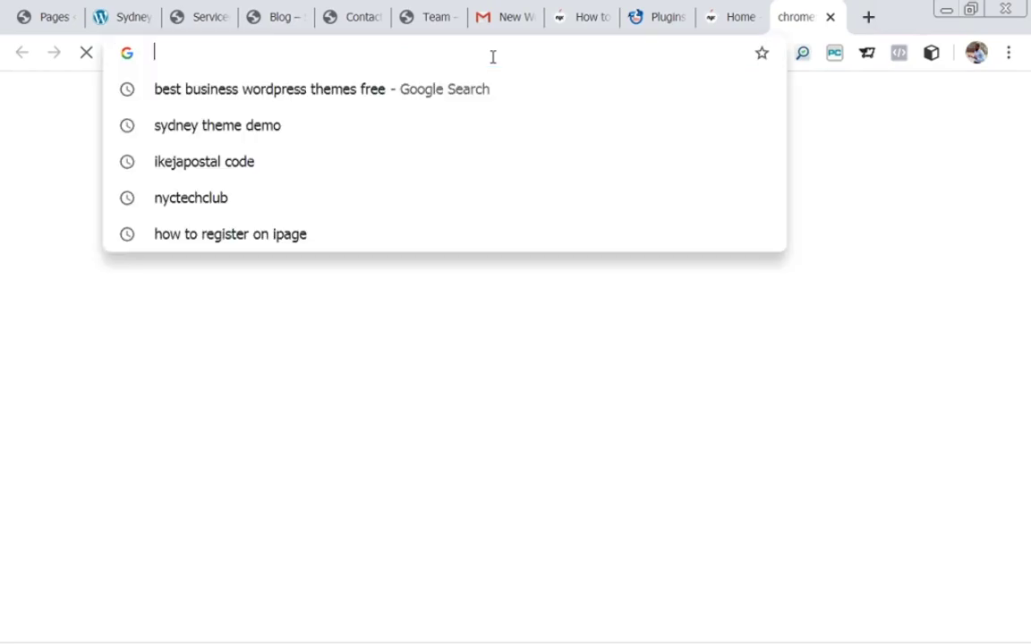
{"action": "type", "text": "lo"}
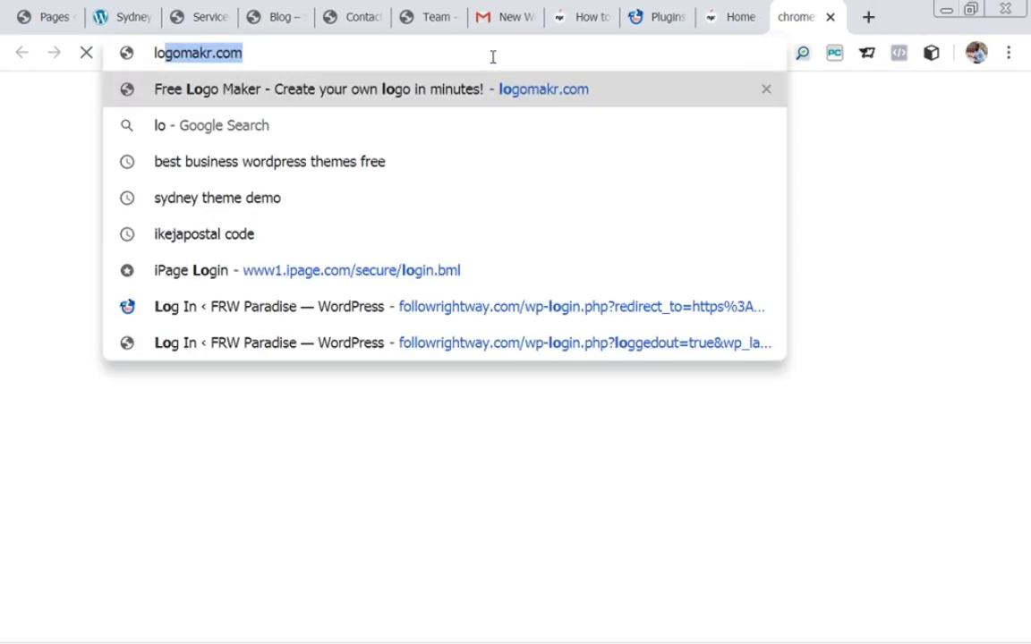
{"action": "type", "text": "go"}
{"action": "key", "text": "Return"}
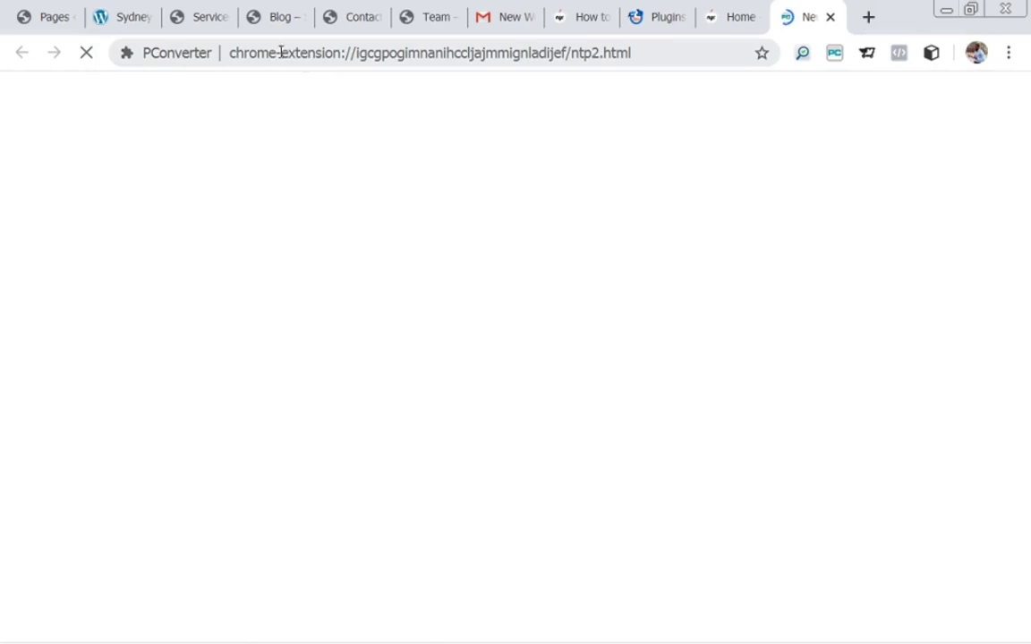
{"action": "left_click", "coordinate": [327, 52]}
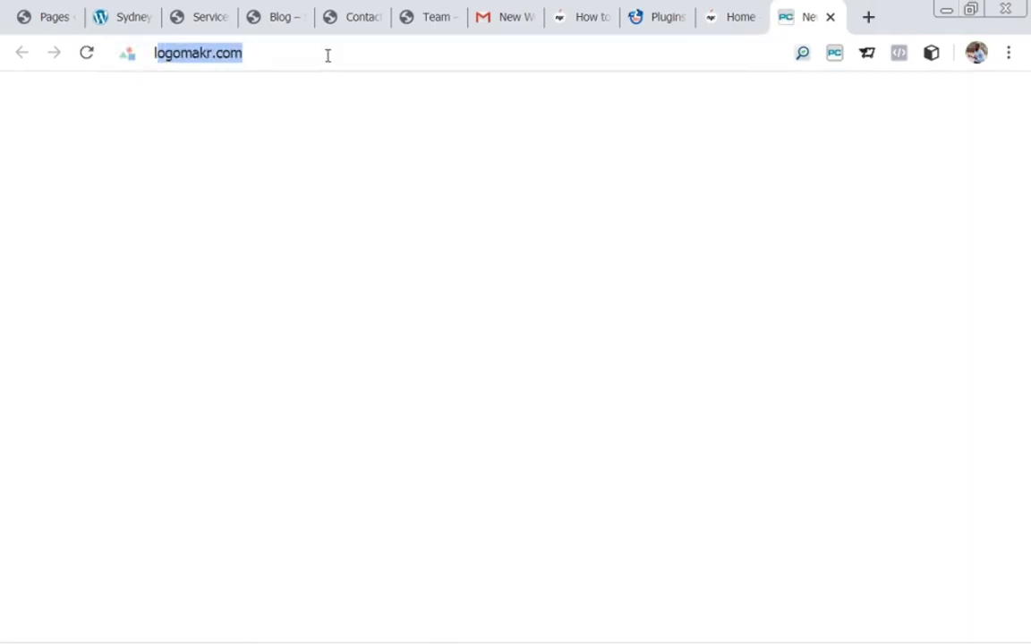
{"action": "type", "text": "logo"}
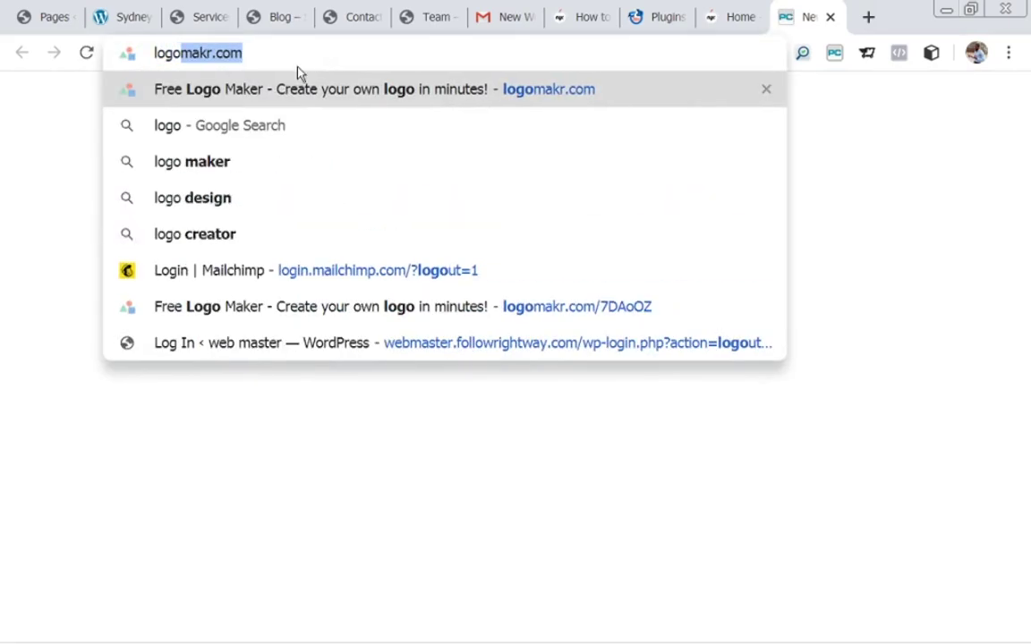
{"action": "left_click", "coordinate": [297, 57]}
{"action": "key", "text": "Return"}
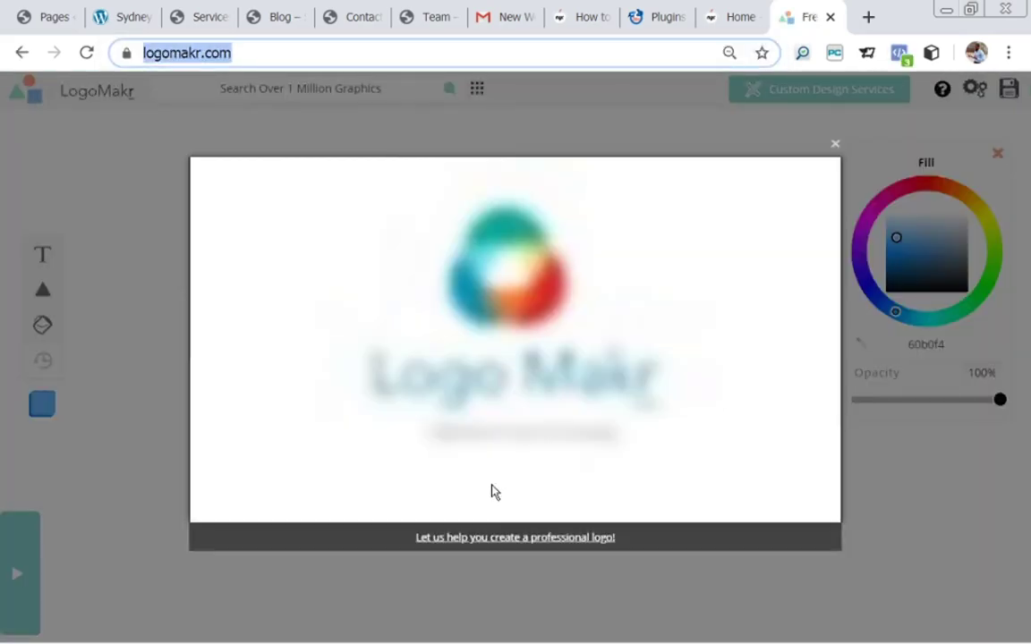
Step: Dismiss LogoMakr's welcome video and go through its three introductory tips to reach the empty canvas
{"action": "left_click", "coordinate": [837, 149]}
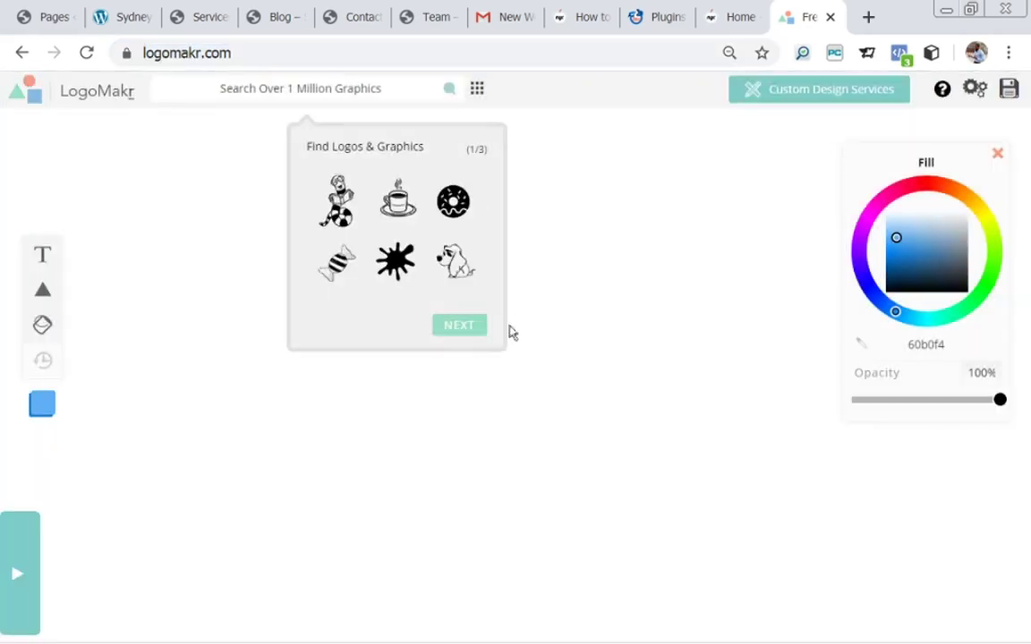
{"action": "left_click", "coordinate": [458, 327]}
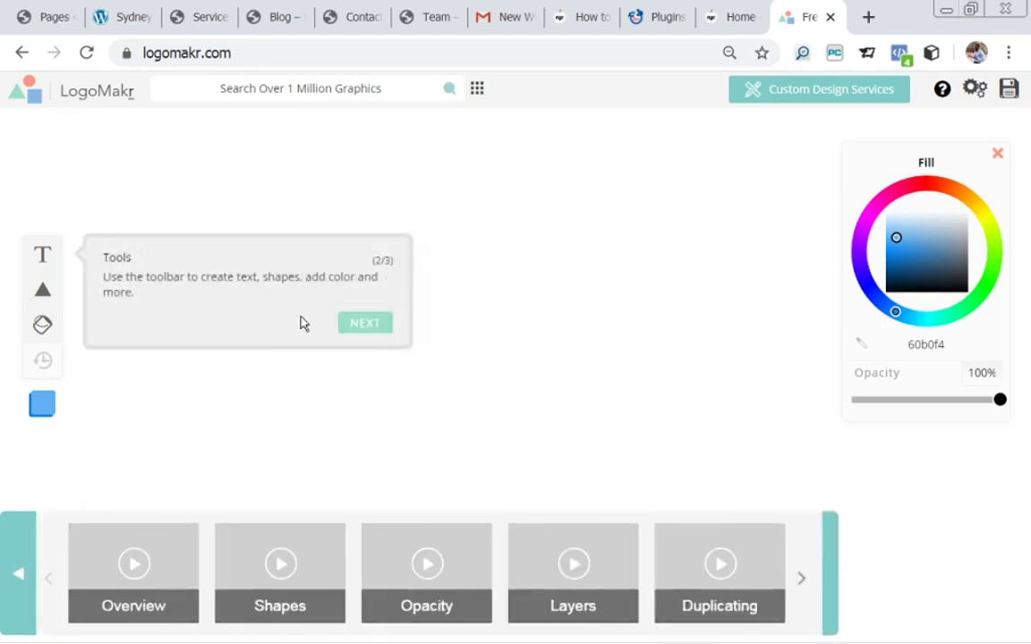
{"action": "left_click", "coordinate": [363, 323]}
{"action": "left_click", "coordinate": [966, 224]}
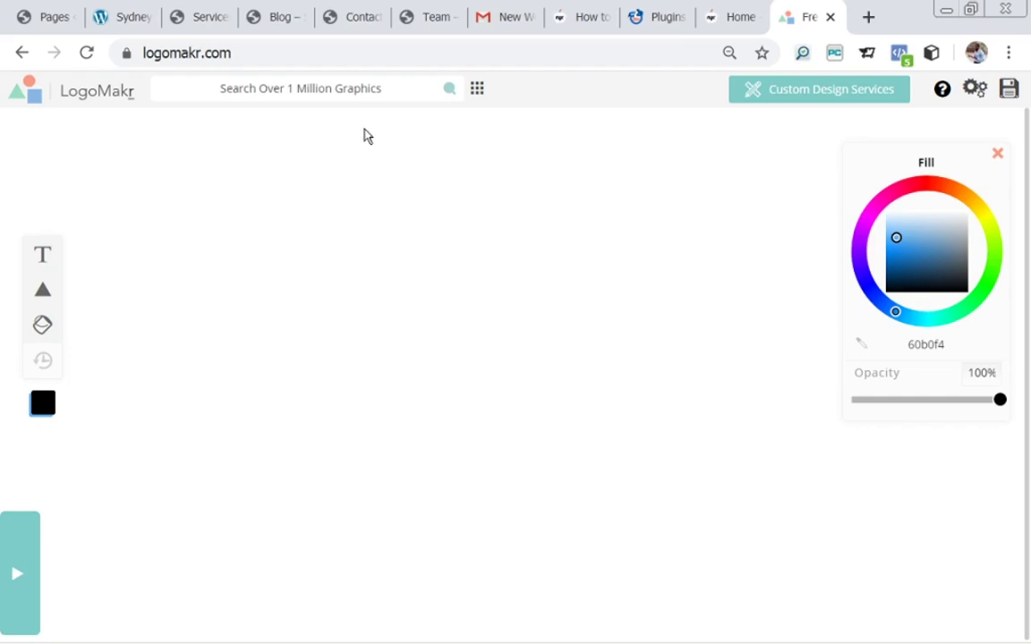
Step: Search the graphics for "compass" and add the thick-ringed compass with a solid diagonal needle to the canvas
{"action": "left_click", "coordinate": [341, 87]}
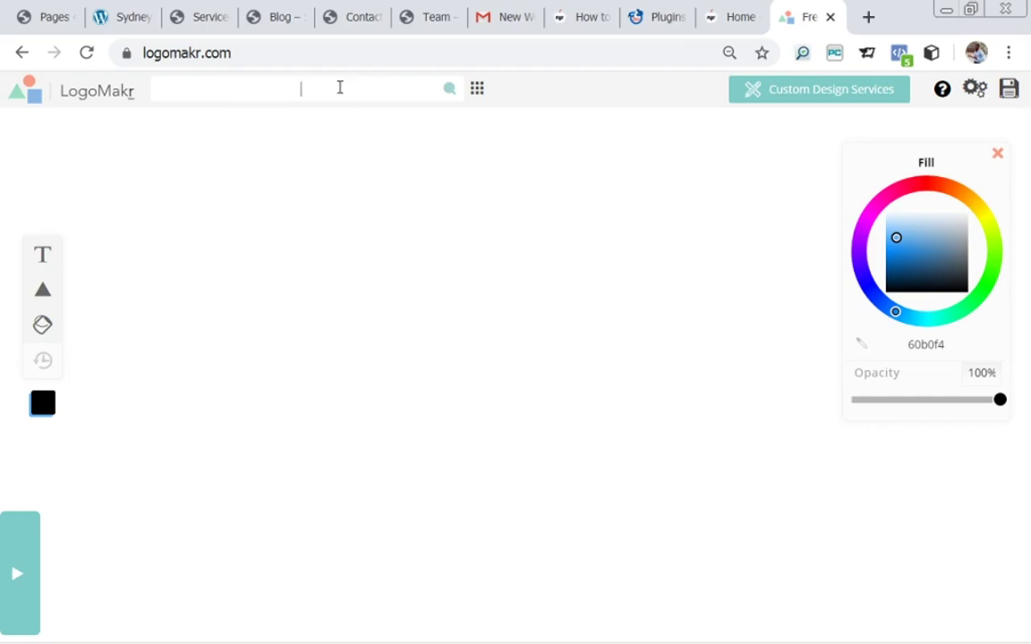
{"action": "type", "text": "compass"}
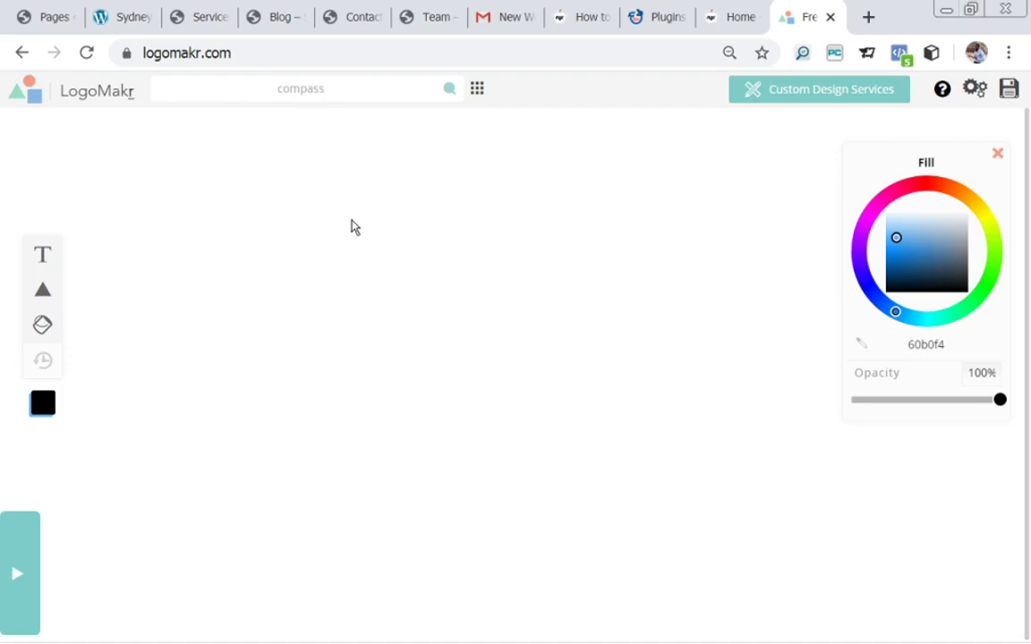
{"action": "key", "text": "Return"}
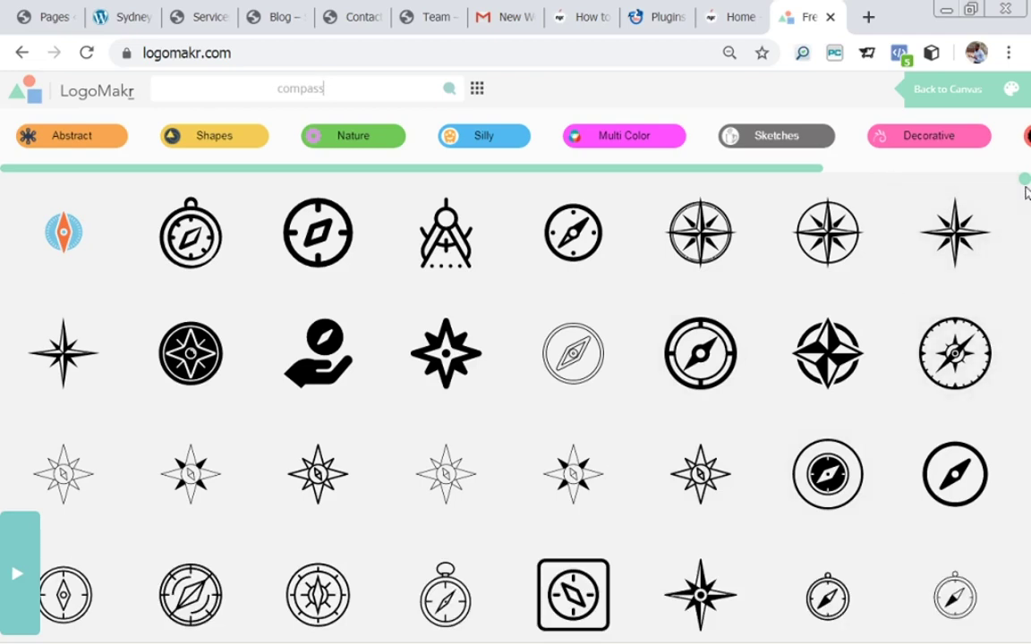
{"action": "left_click_drag", "start_coordinate": [1026, 181], "coordinate": [1026, 186]}
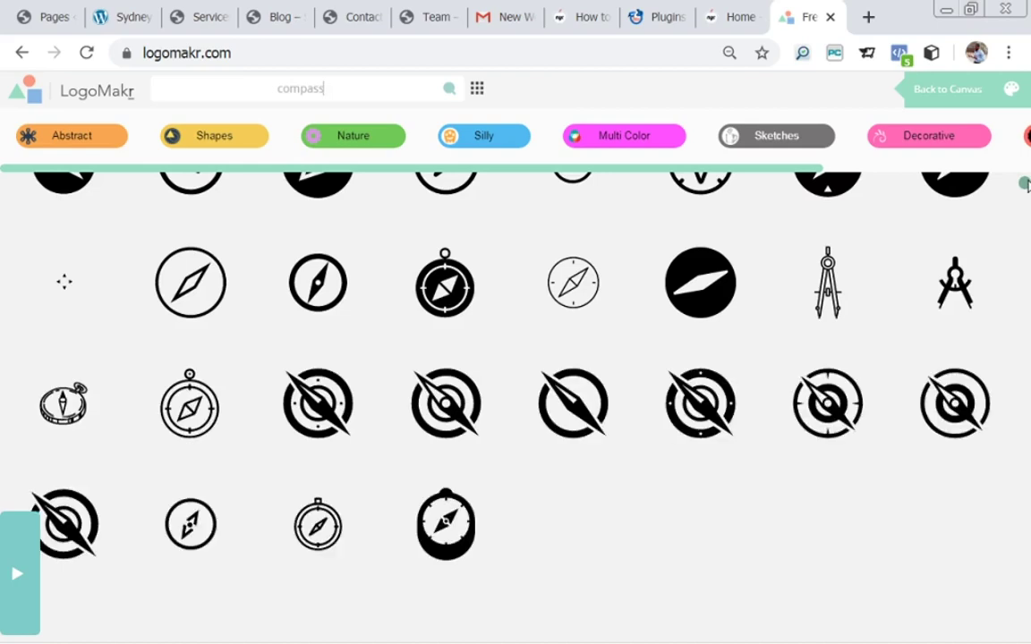
{"action": "left_click", "coordinate": [317, 286]}
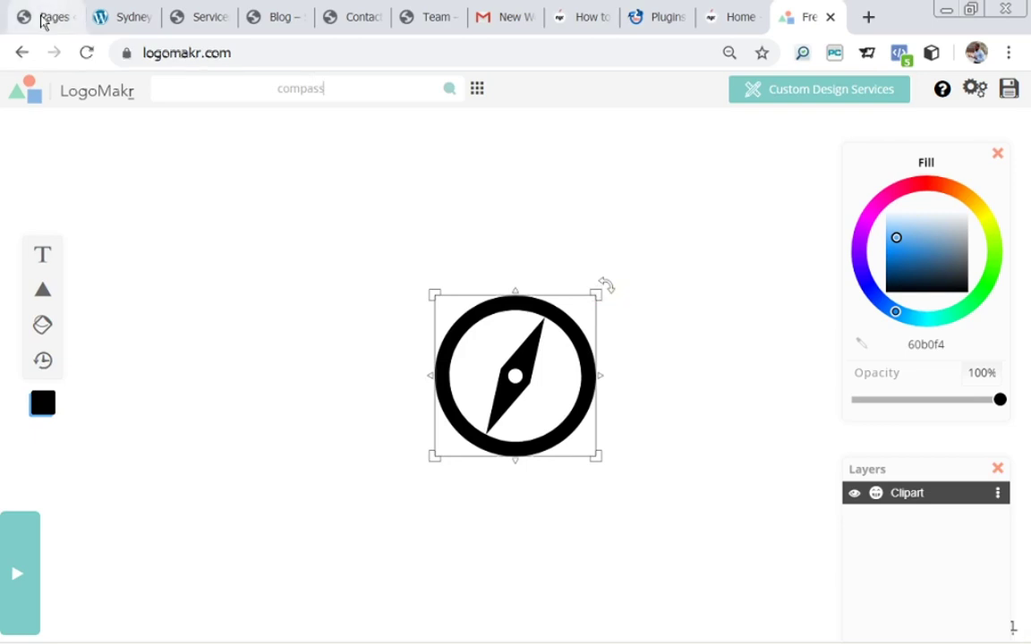
Step: Glance at the Sydney demo header and shrink the compass graphic to about a quarter of its width
{"action": "left_click", "coordinate": [122, 14]}
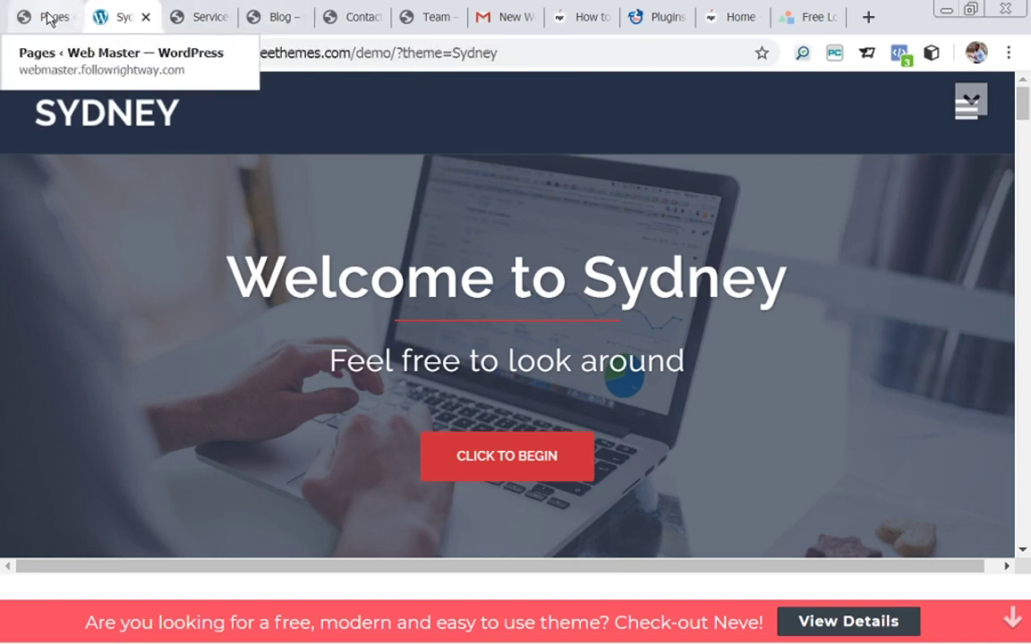
{"action": "left_click", "coordinate": [785, 25]}
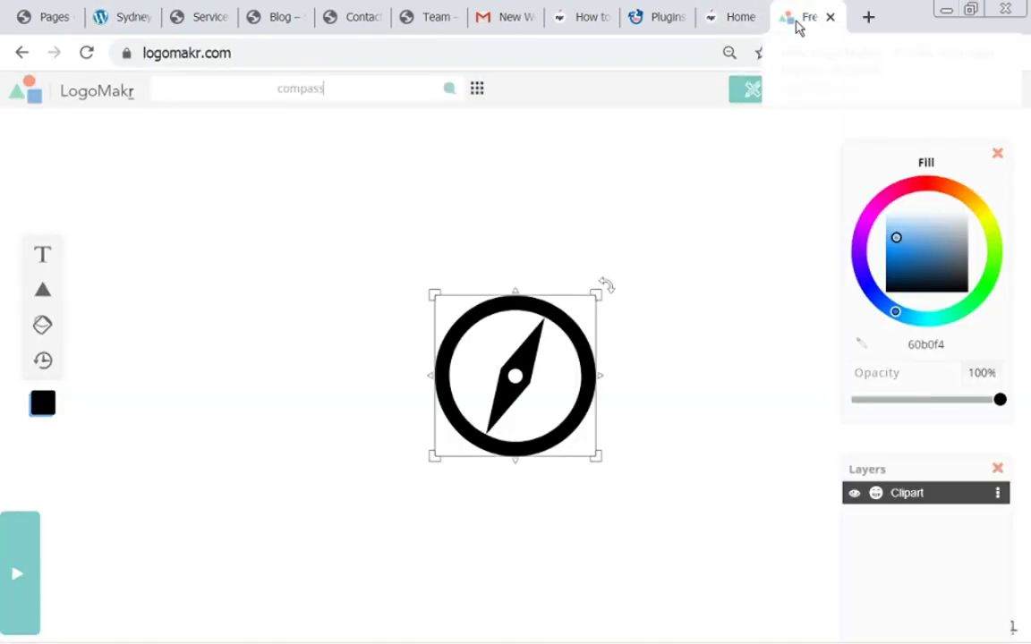
{"action": "left_click_drag", "start_coordinate": [602, 285], "coordinate": [475, 455]}
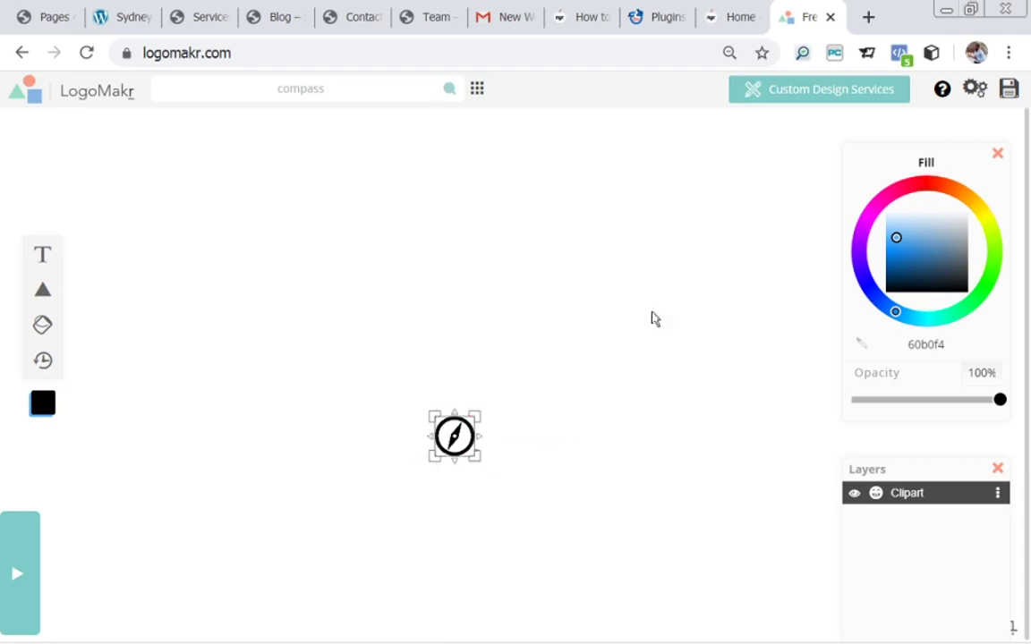
Step: Try several fill colors on the compass, including #ff0071 and #ae00ff, and set it to magenta #ff00c0
{"action": "left_click", "coordinate": [874, 213]}
{"action": "left_click", "coordinate": [896, 190]}
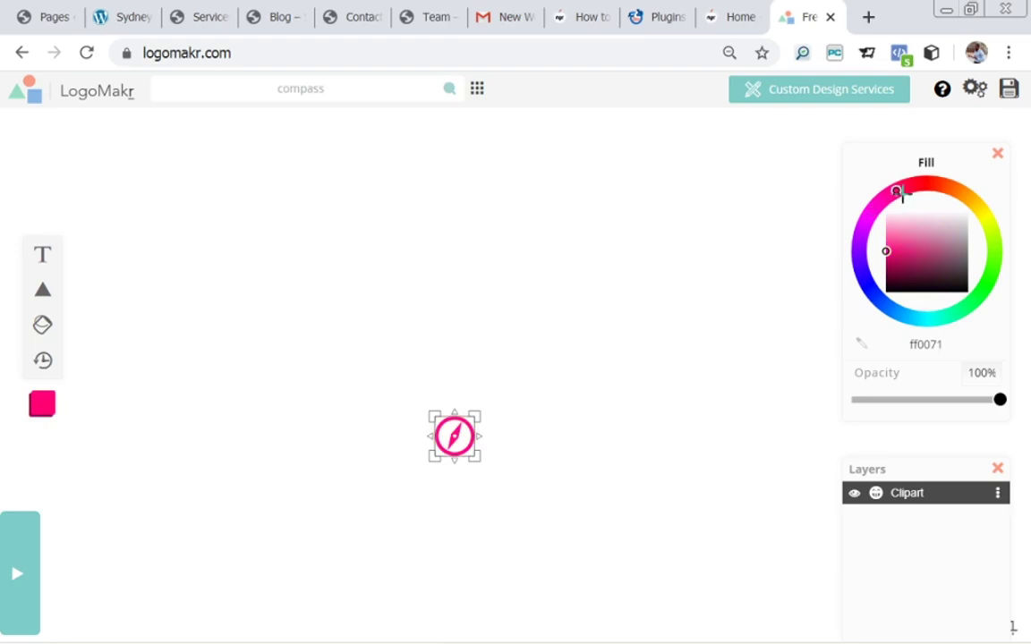
{"action": "left_click_drag", "start_coordinate": [921, 188], "coordinate": [972, 200]}
{"action": "left_click", "coordinate": [986, 240]}
{"action": "left_click", "coordinate": [860, 237]}
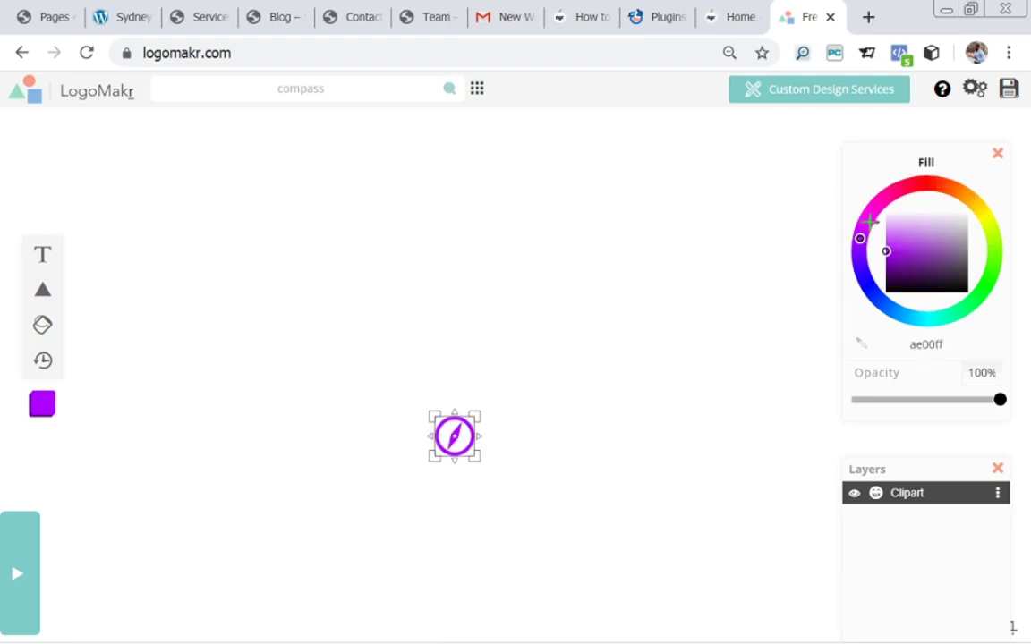
{"action": "left_click_drag", "start_coordinate": [871, 218], "coordinate": [880, 205]}
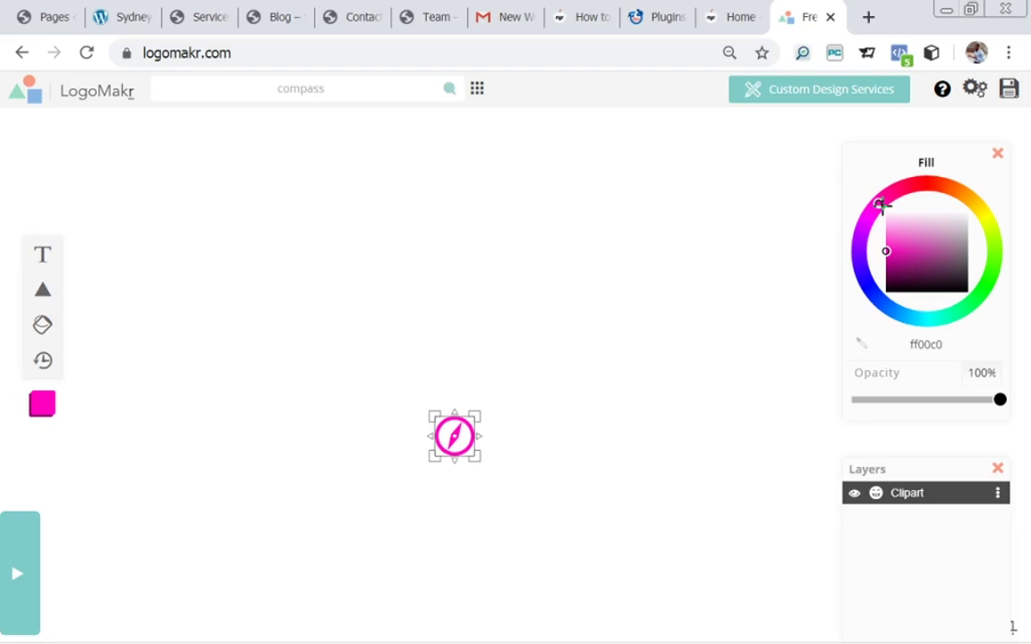
Step: Try pale pink #ead7e5 and red #ff0017 on the compass, and set its fill color to magenta #ff00df
{"action": "left_click", "coordinate": [942, 219]}
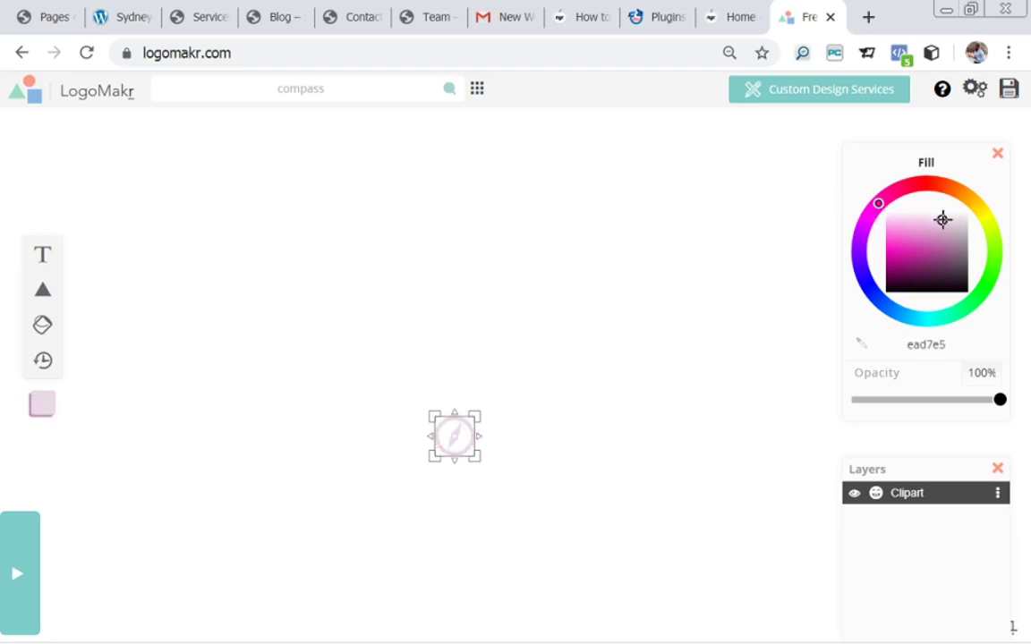
{"action": "left_click", "coordinate": [924, 195]}
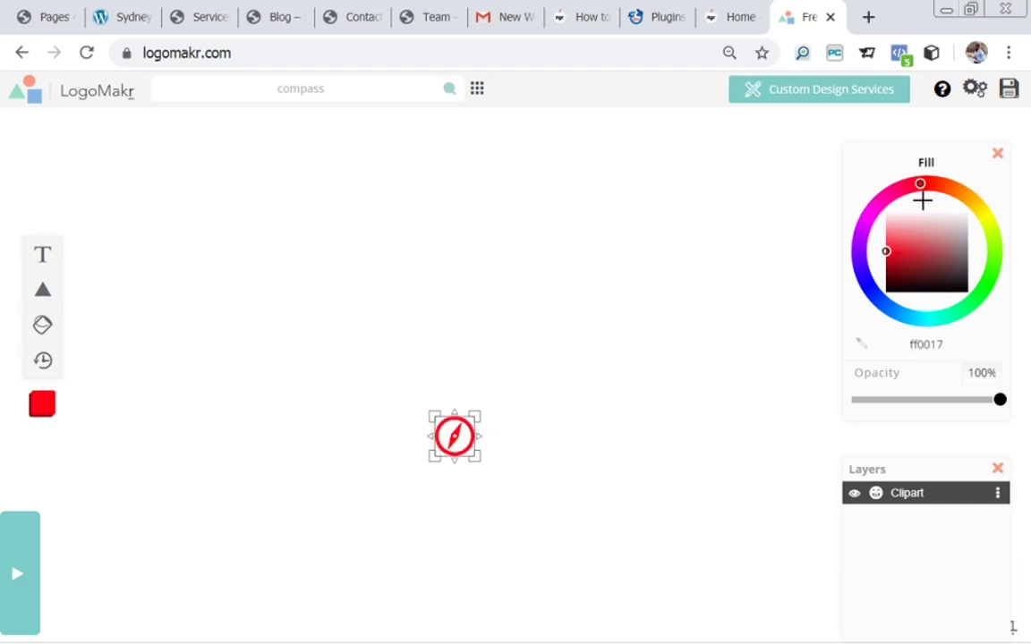
{"action": "left_click", "coordinate": [873, 208]}
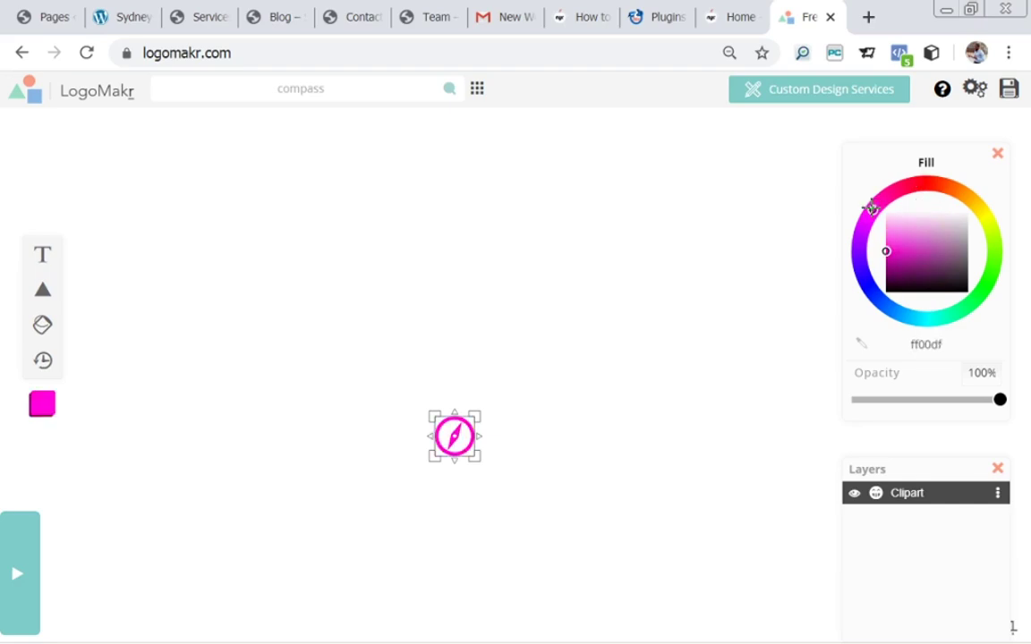
Step: Save the compass logo and dismiss the high- and low-resolution download options without downloading a file
{"action": "left_click", "coordinate": [1009, 93]}
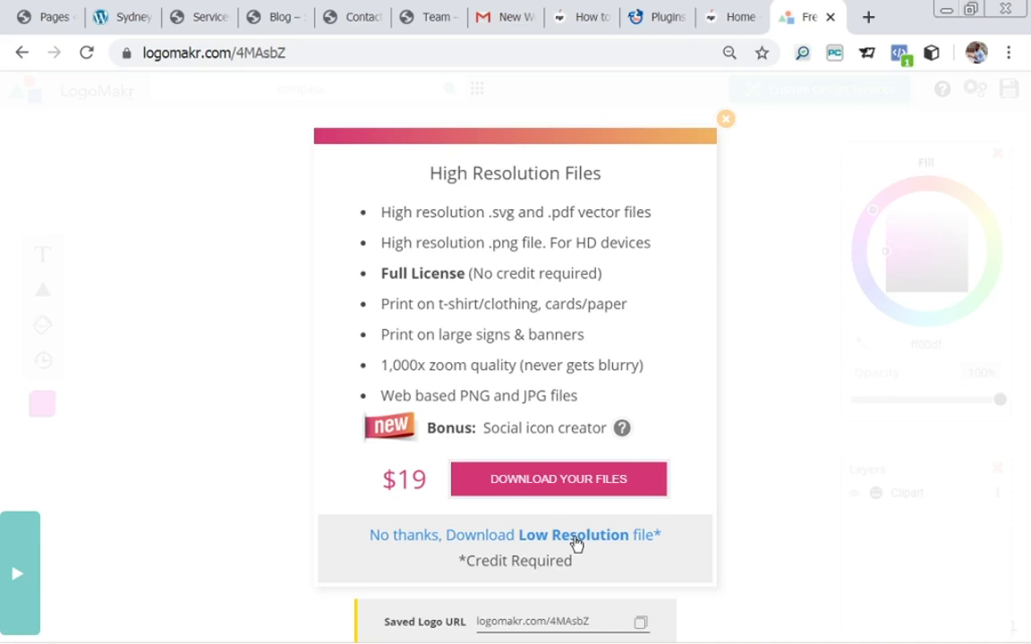
{"action": "left_click", "coordinate": [725, 123]}
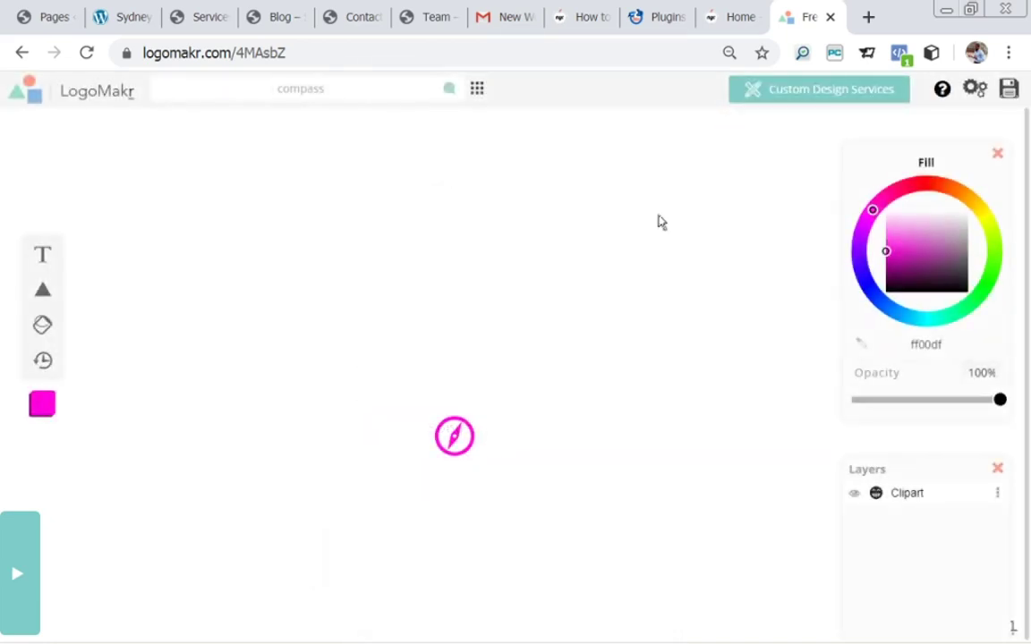
{"action": "left_click", "coordinate": [465, 452]}
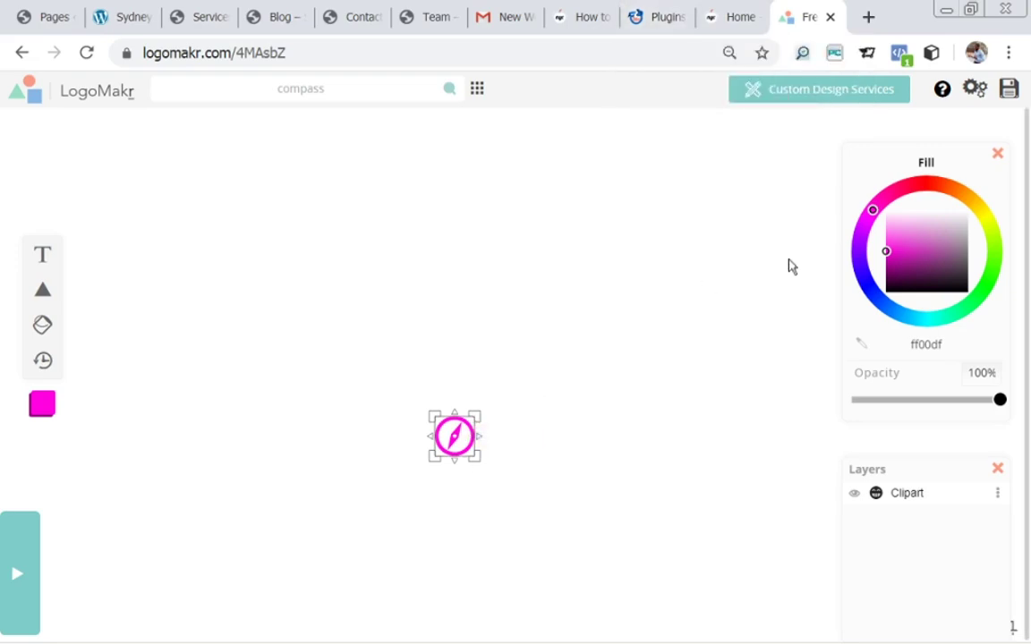
{"action": "left_click", "coordinate": [994, 121]}
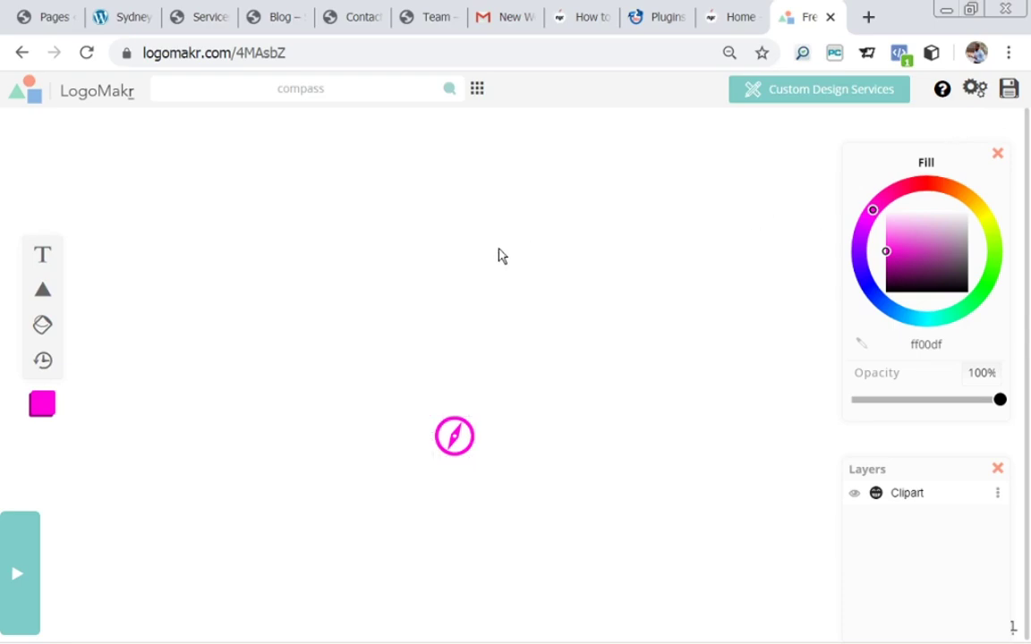
Step: Switch to the WordPress admin and open the theme customizer's Site title/tagline/logo settings
{"action": "left_click", "coordinate": [42, 20]}
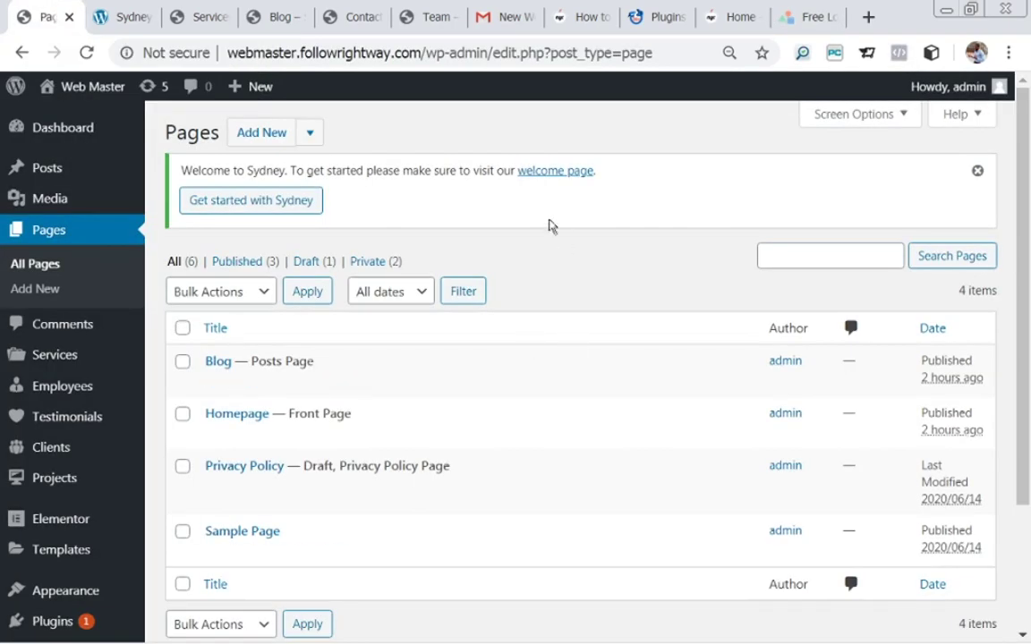
{"action": "mouse_move", "coordinate": [372, 355]}
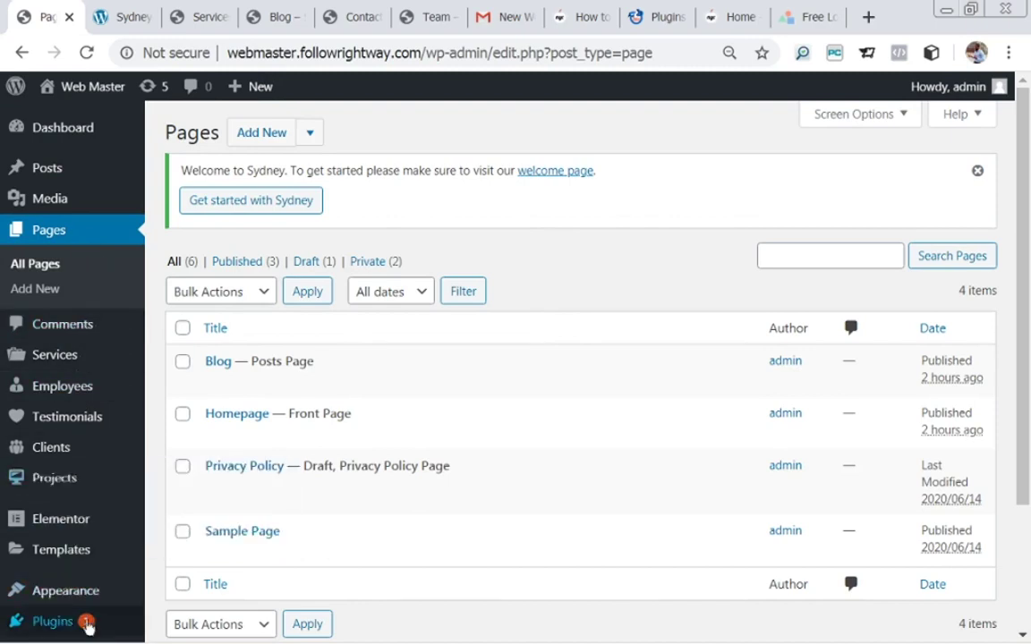
{"action": "mouse_move", "coordinate": [76, 602]}
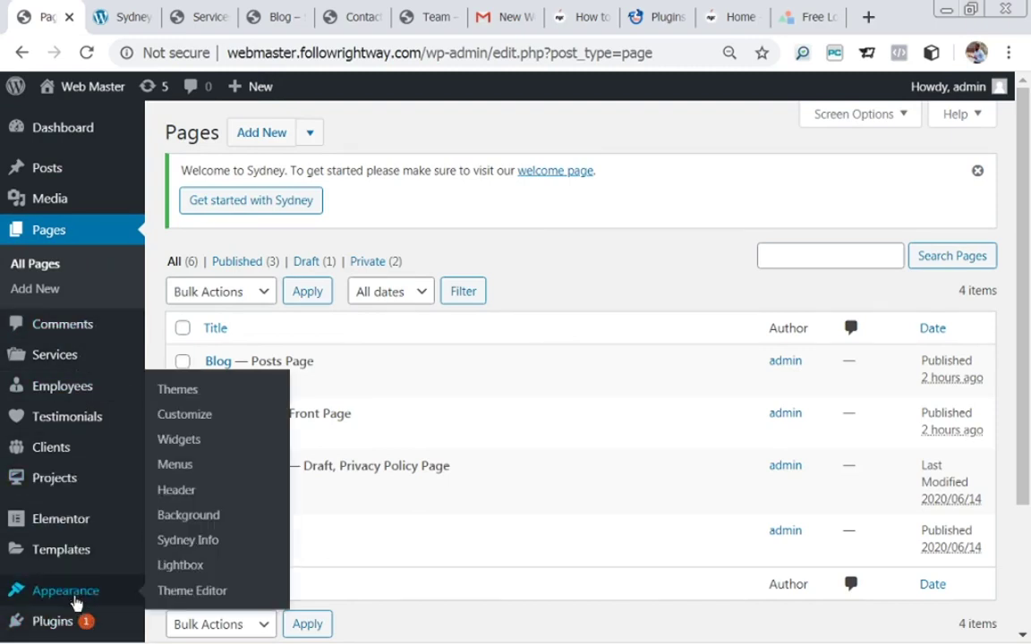
{"action": "left_click", "coordinate": [195, 414]}
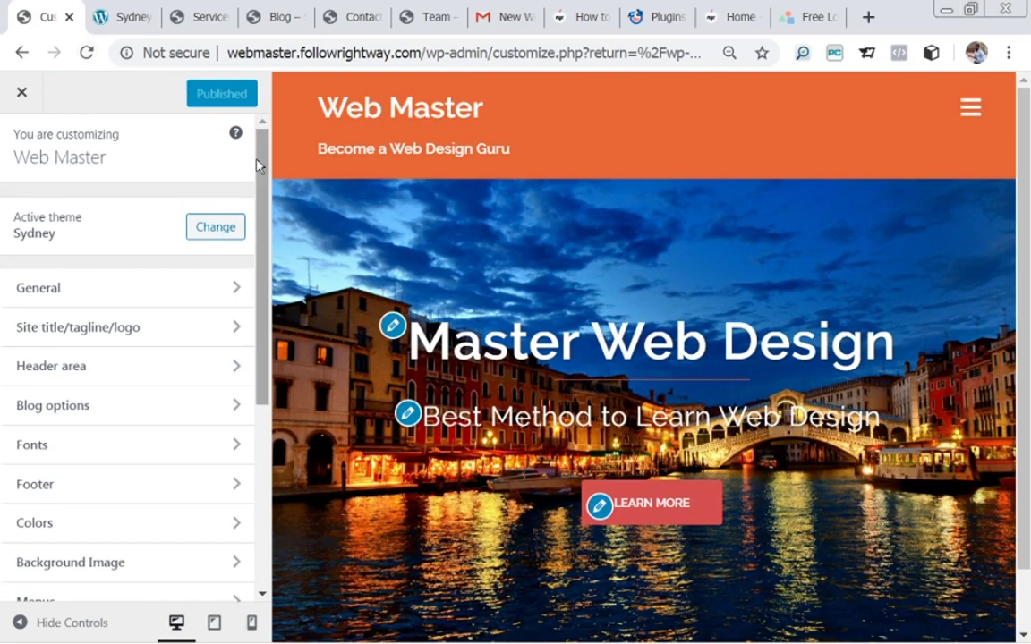
{"action": "left_click_drag", "start_coordinate": [260, 174], "coordinate": [263, 207]}
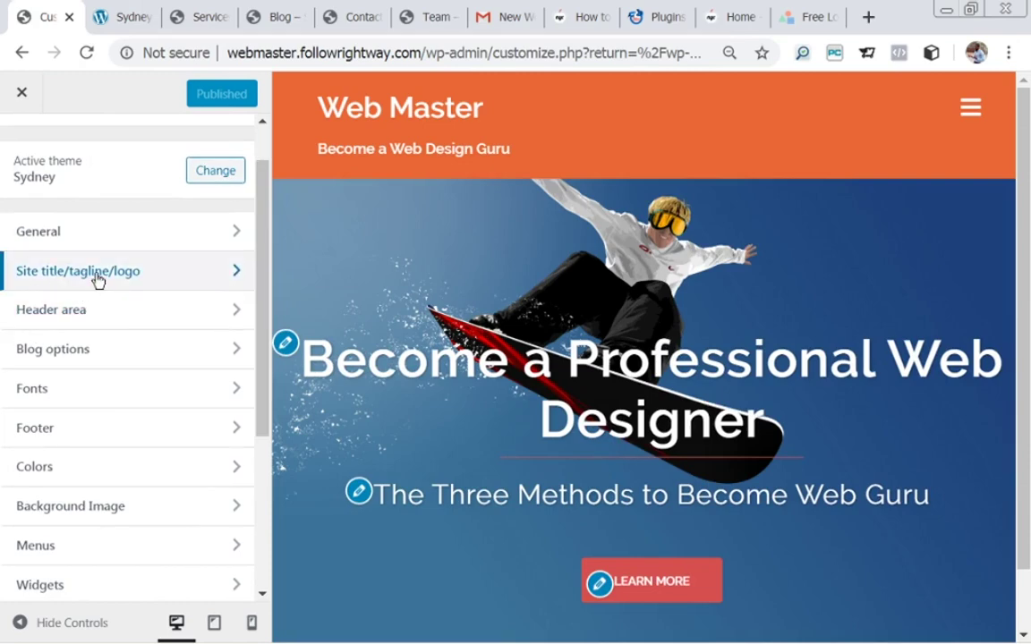
{"action": "left_click", "coordinate": [108, 281]}
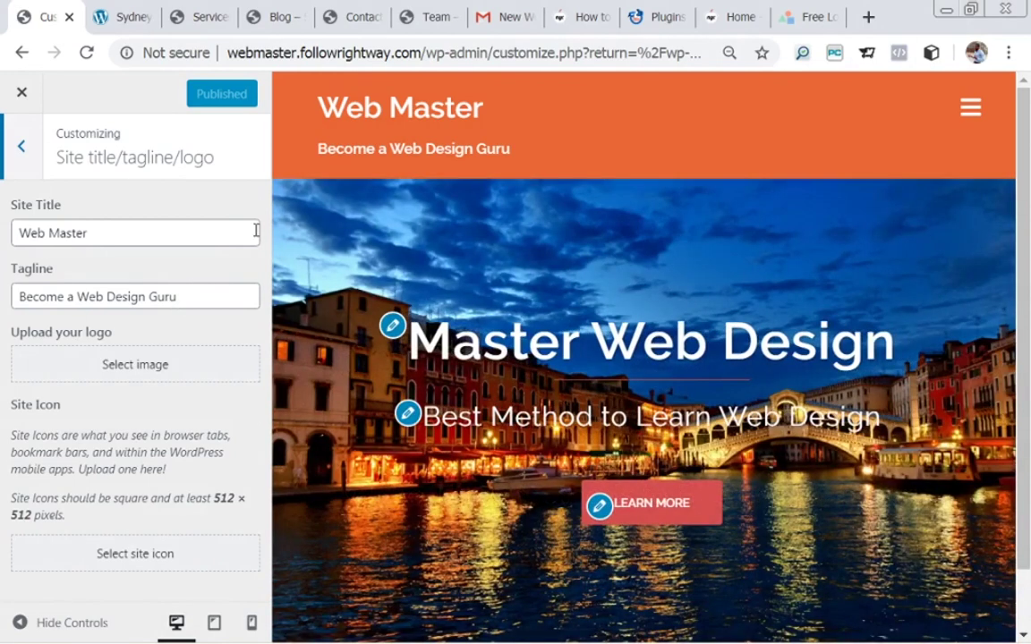
Step: Set the site logo to the white circle with corner marks from the Media Library
{"action": "left_click", "coordinate": [121, 375]}
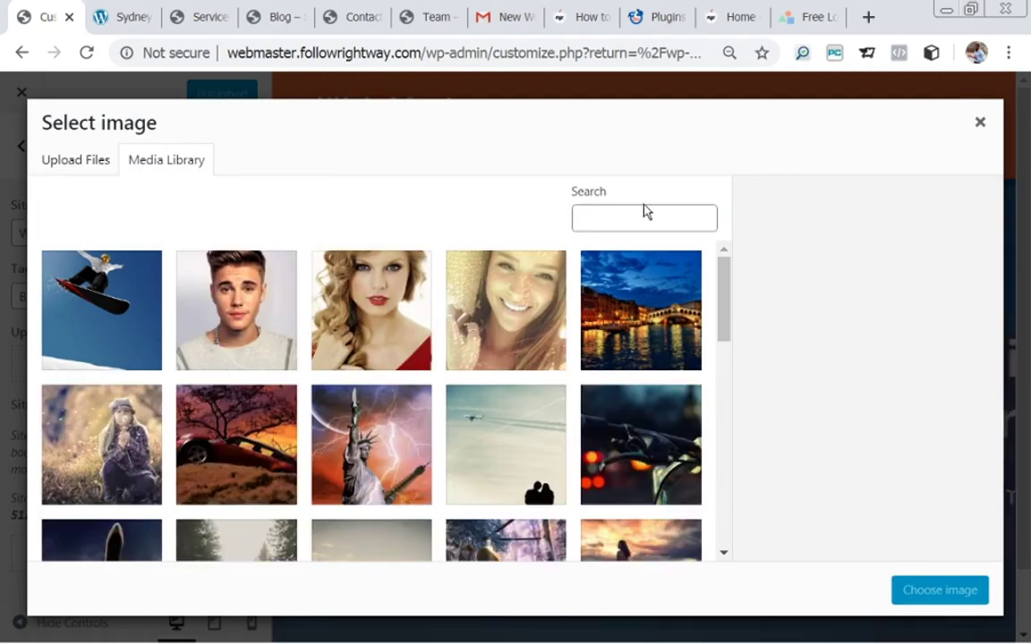
{"action": "left_click", "coordinate": [62, 170]}
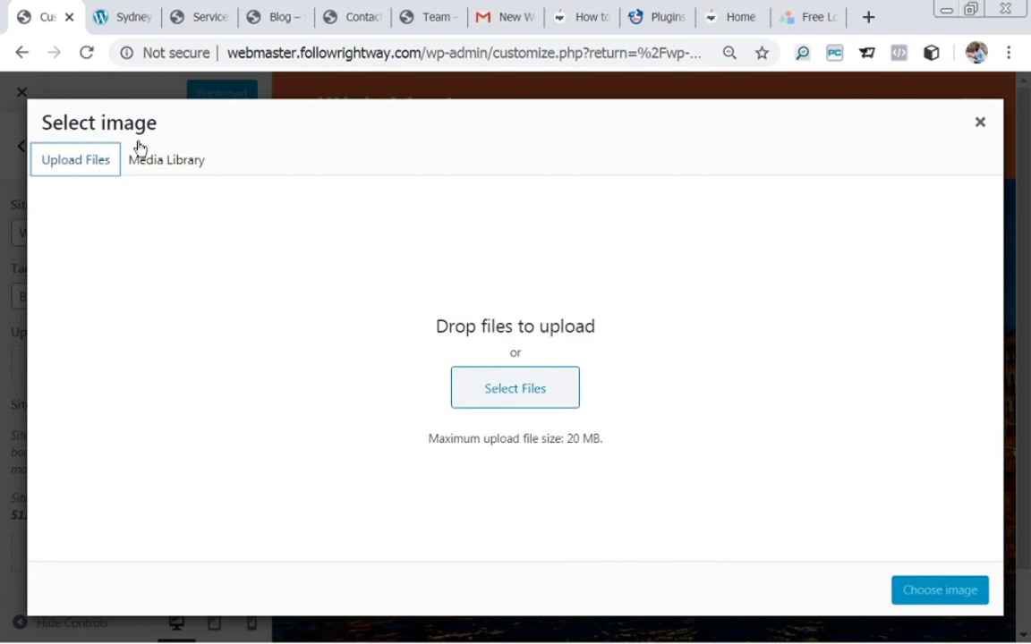
{"action": "left_click", "coordinate": [169, 172]}
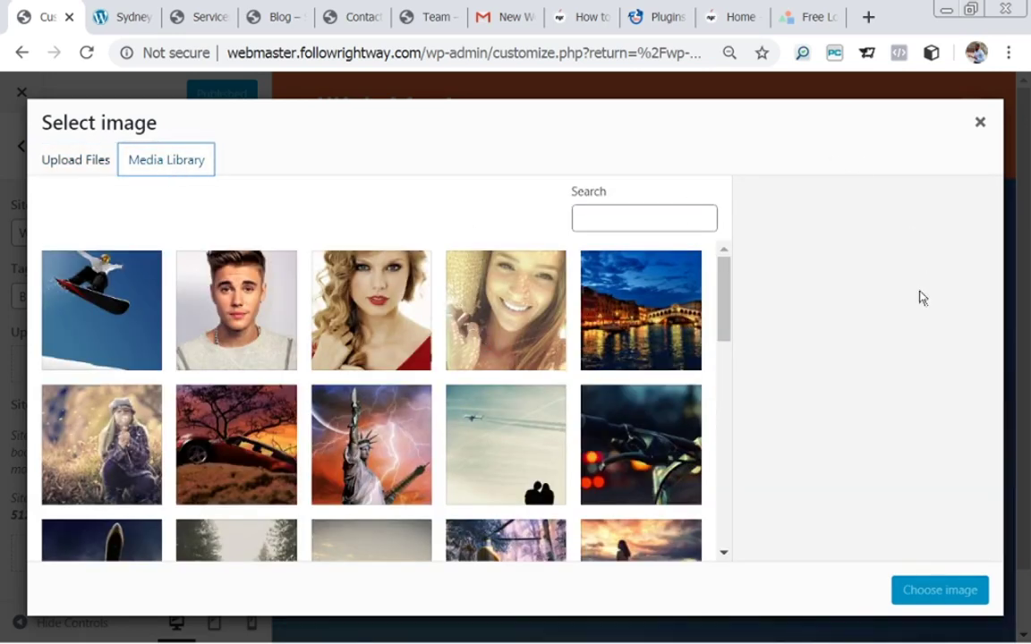
{"action": "left_click_drag", "start_coordinate": [727, 302], "coordinate": [727, 419]}
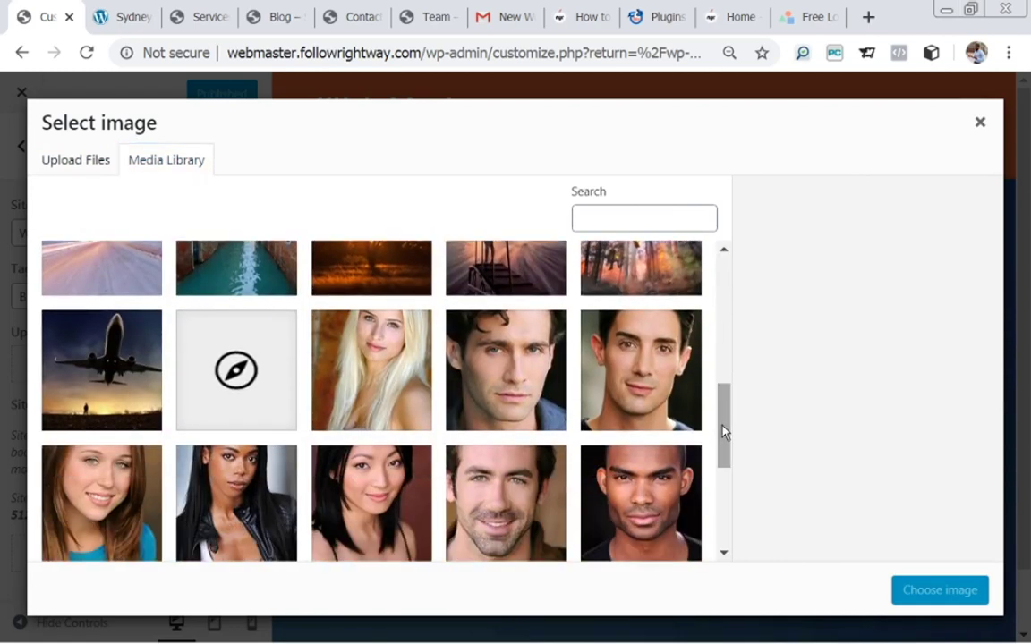
{"action": "left_click_drag", "start_coordinate": [725, 432], "coordinate": [725, 494]}
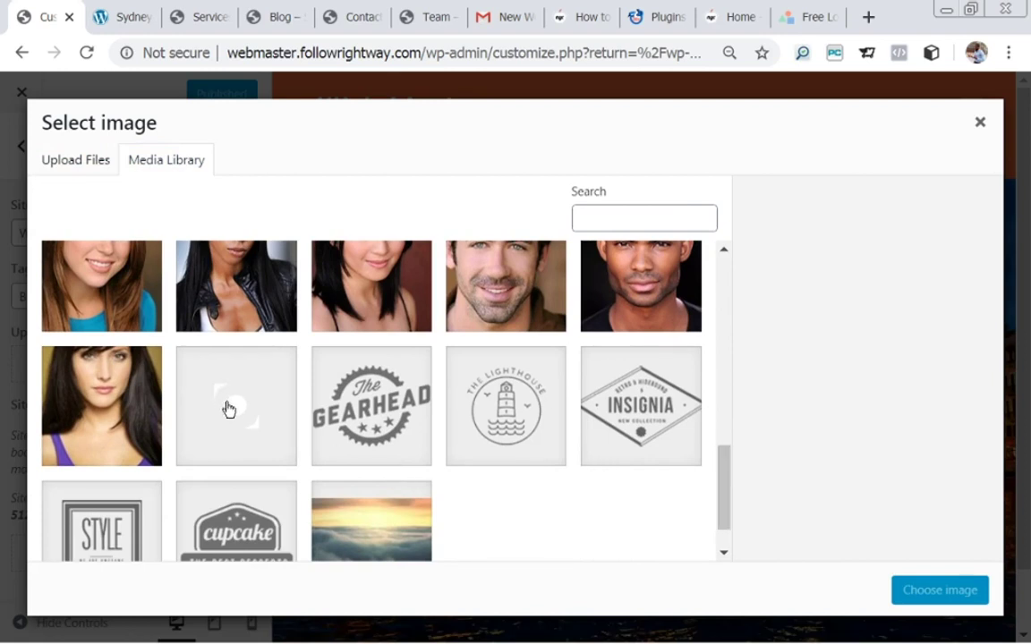
{"action": "left_click_drag", "start_coordinate": [719, 458], "coordinate": [710, 405]}
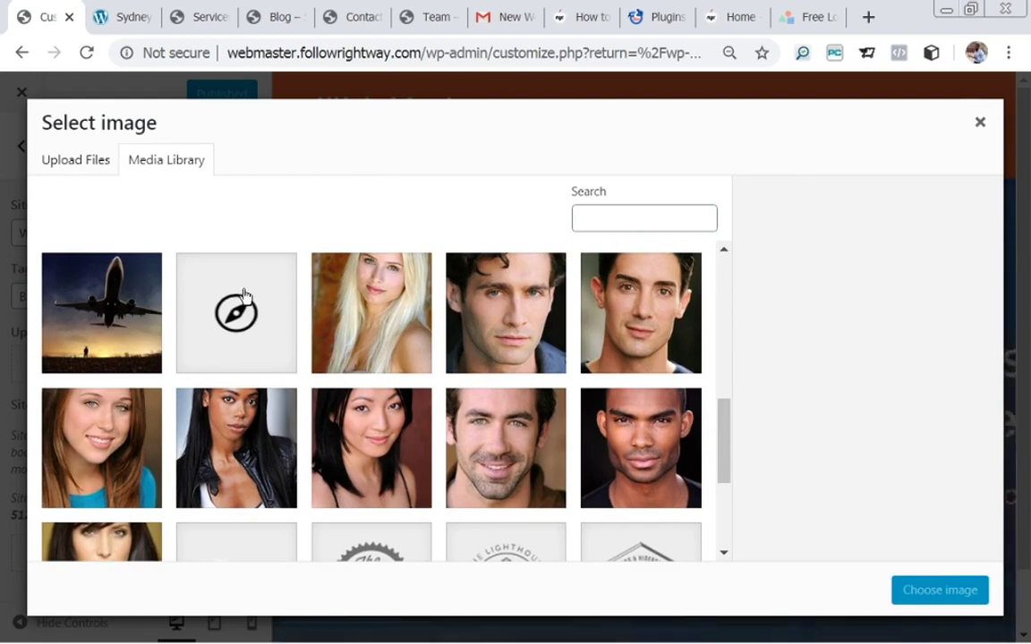
{"action": "left_click_drag", "start_coordinate": [723, 420], "coordinate": [723, 473]}
{"action": "left_click", "coordinate": [252, 404]}
{"action": "left_click", "coordinate": [931, 598]}
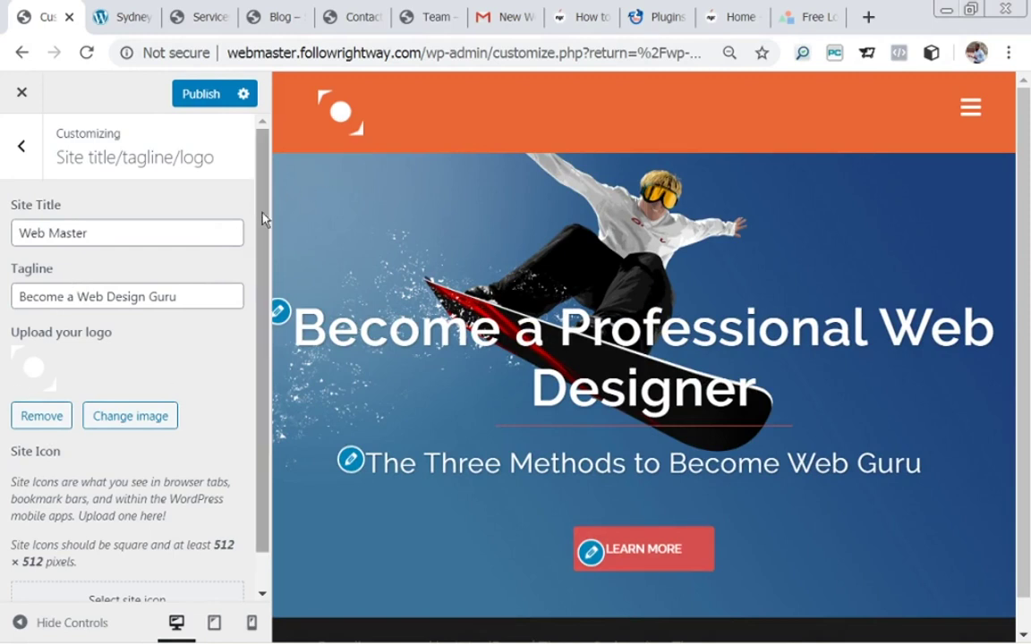
Step: Use the uncropped compass image favicon.png as the site icon, and publish the customizer changes before closing it
{"action": "left_click_drag", "start_coordinate": [264, 219], "coordinate": [264, 246]}
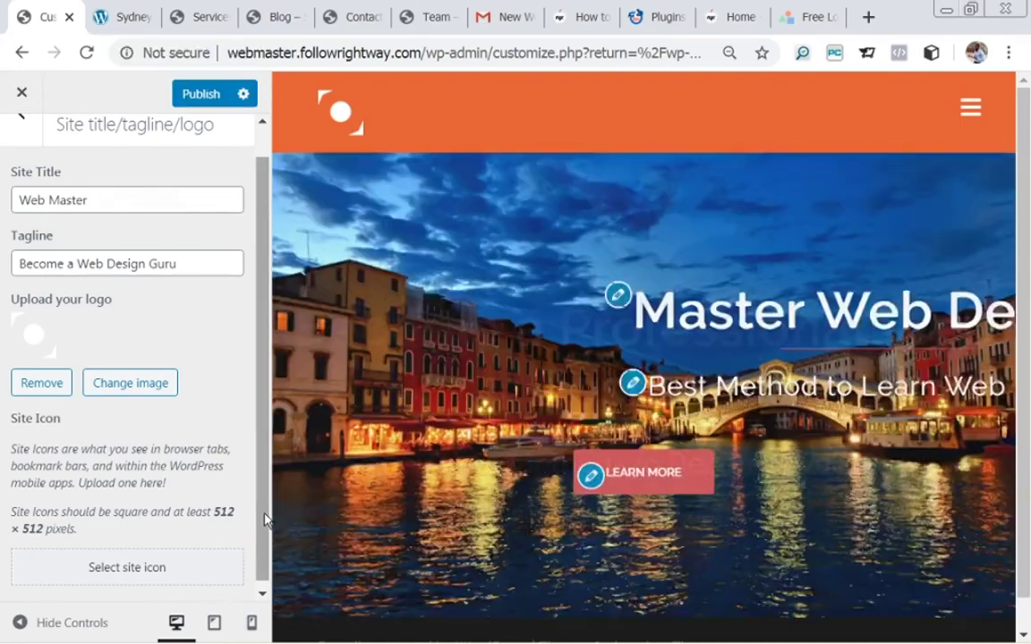
{"action": "left_click_drag", "start_coordinate": [265, 519], "coordinate": [265, 536]}
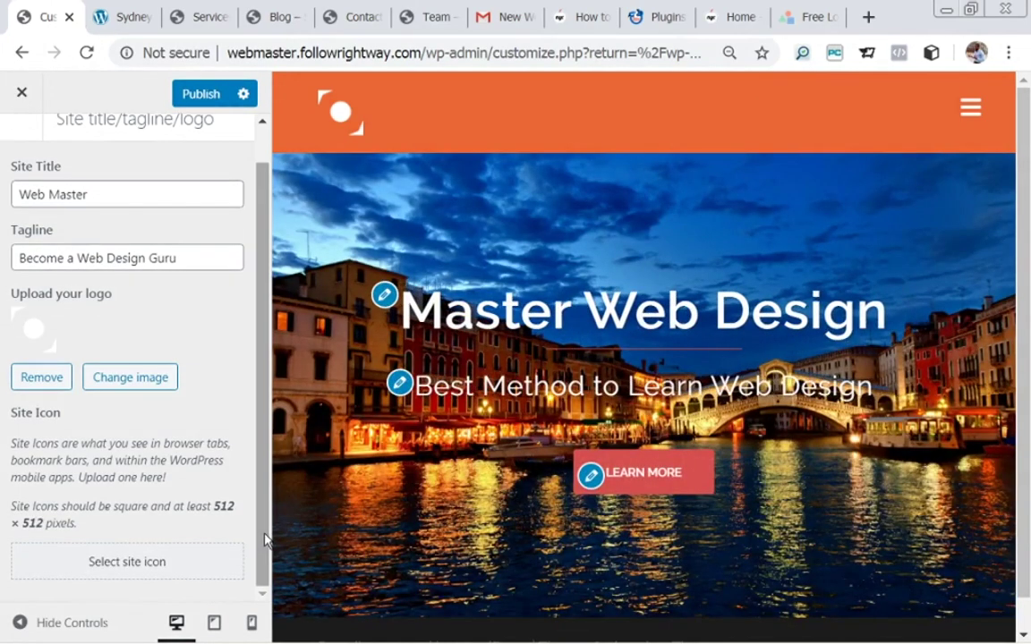
{"action": "left_click", "coordinate": [150, 562]}
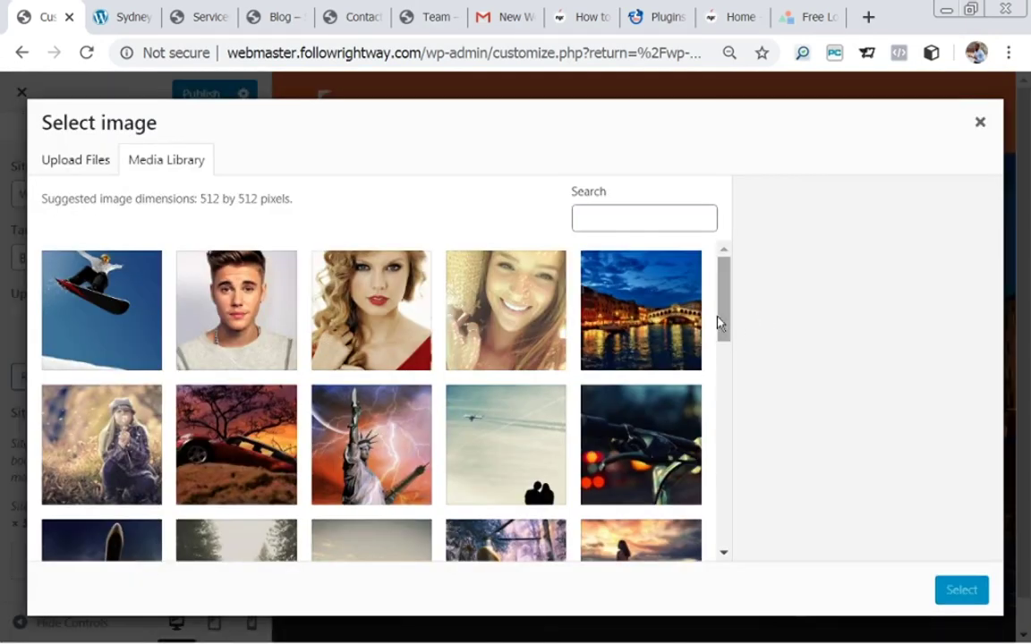
{"action": "left_click_drag", "start_coordinate": [725, 328], "coordinate": [741, 433]}
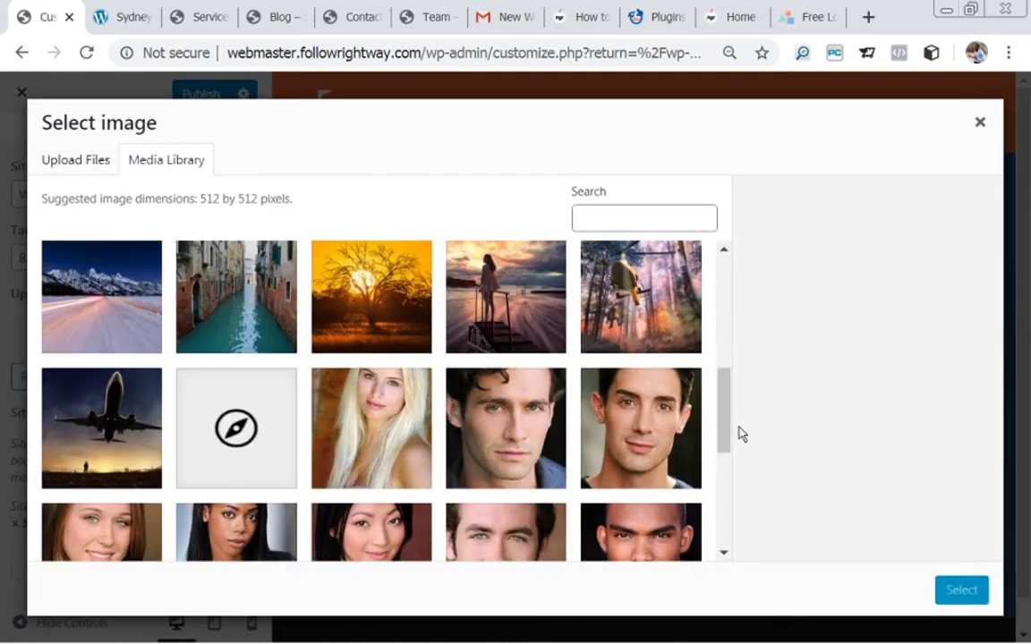
{"action": "left_click", "coordinate": [219, 417]}
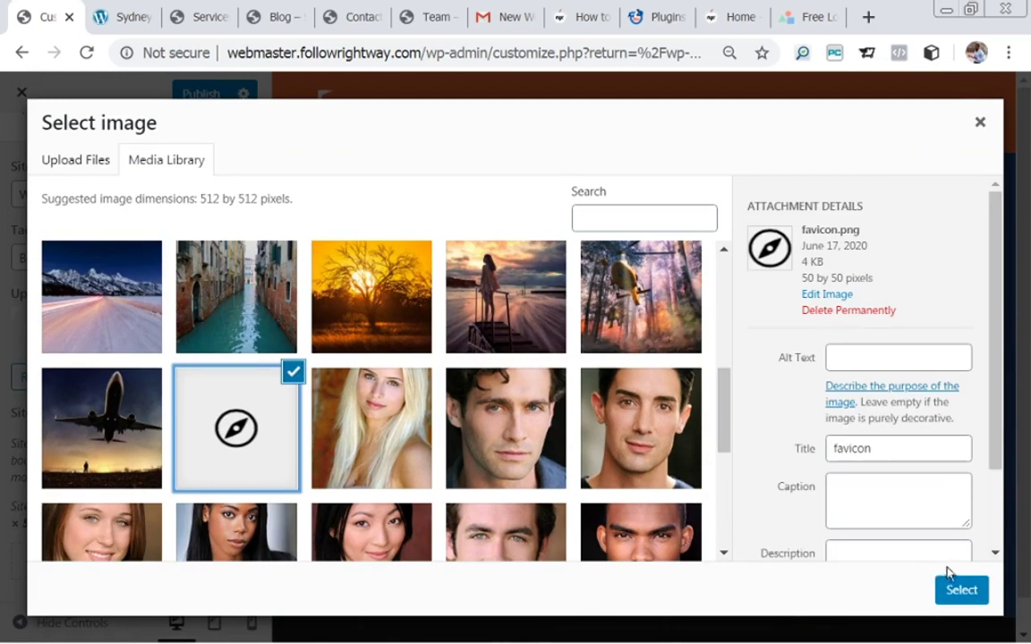
{"action": "left_click", "coordinate": [954, 593]}
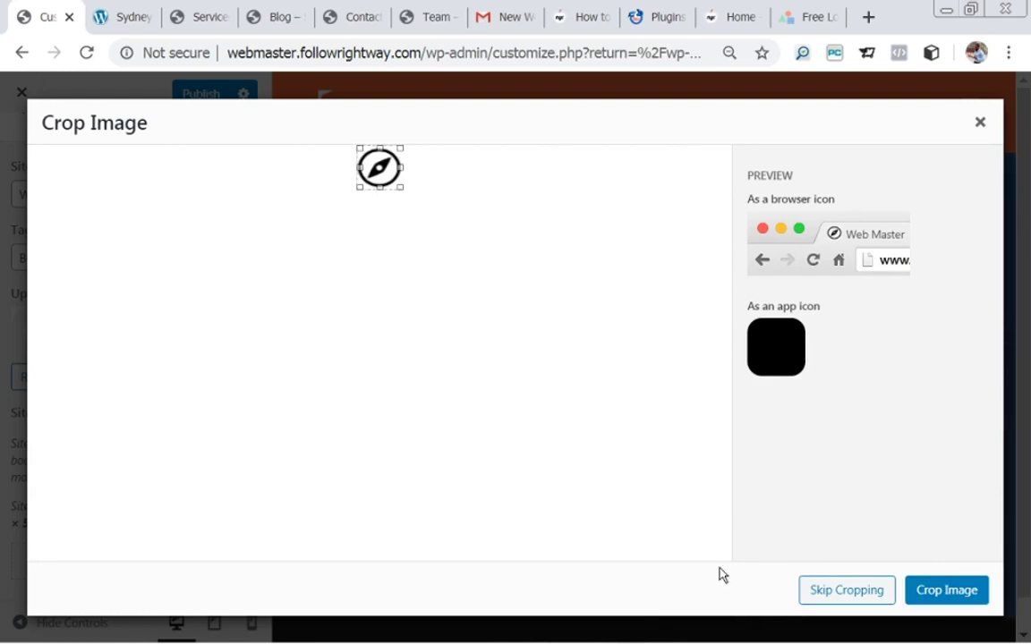
{"action": "left_click", "coordinate": [854, 599]}
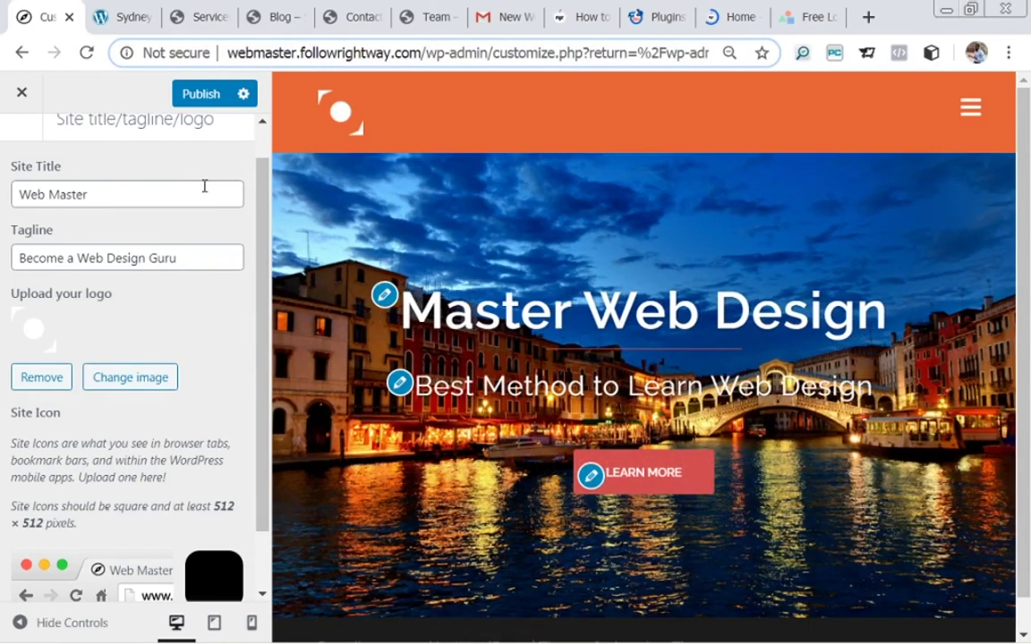
{"action": "left_click", "coordinate": [195, 95]}
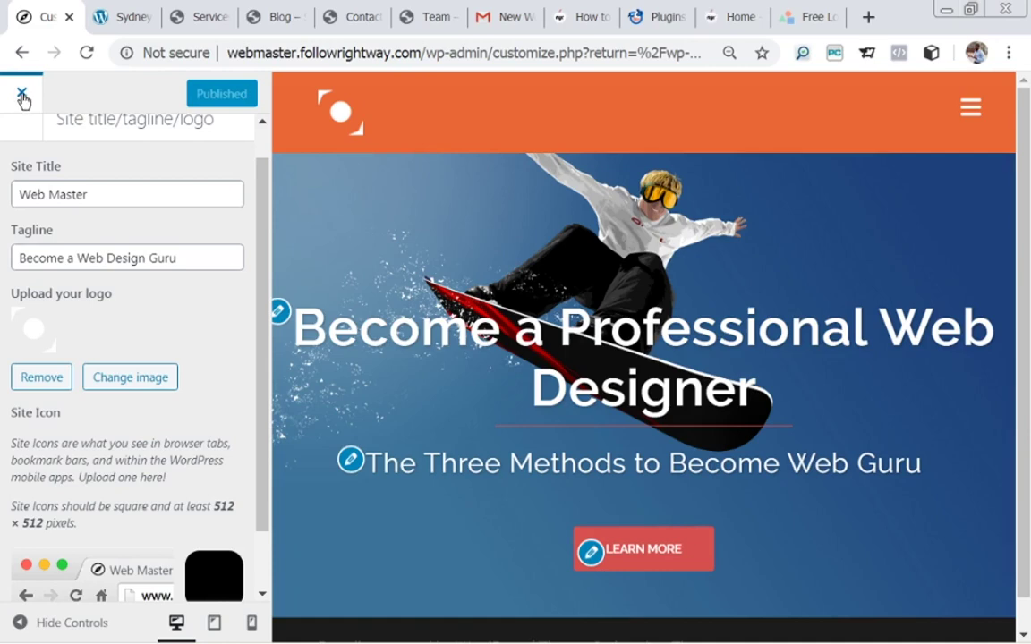
{"action": "left_click", "coordinate": [22, 94]}
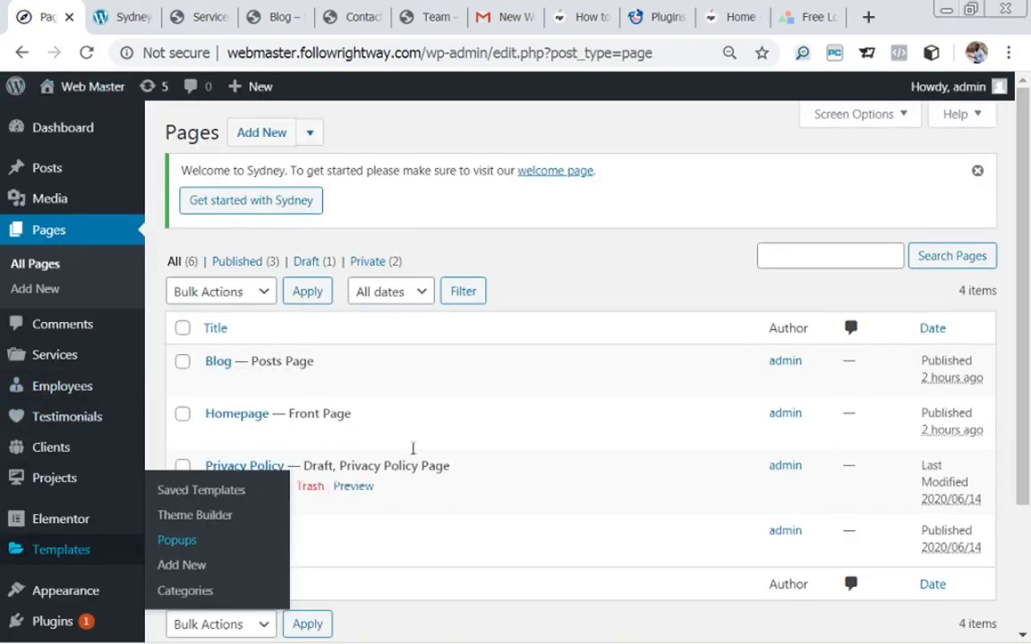
{"action": "scroll", "coordinate": [1029, 287], "scroll_direction": "down", "scroll_amount": 3}
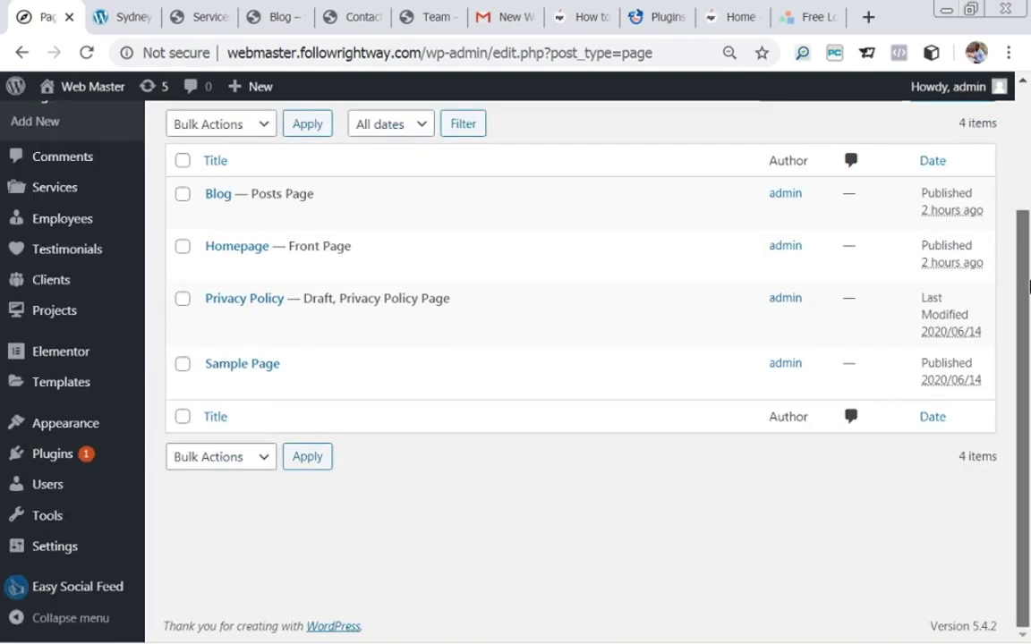
{"action": "mouse_move", "coordinate": [40, 548]}
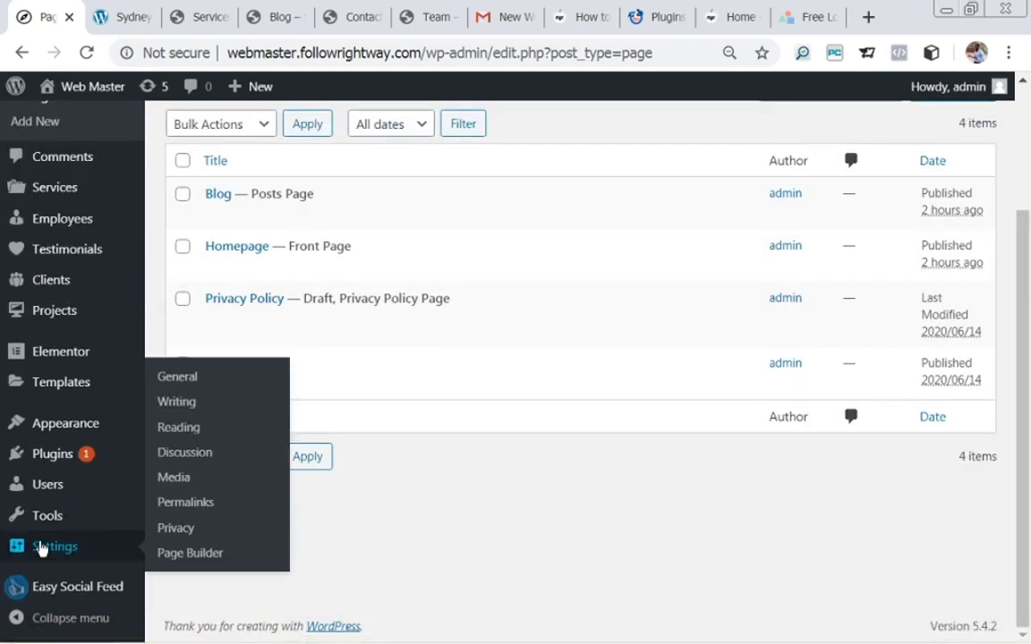
{"action": "left_click", "coordinate": [179, 378]}
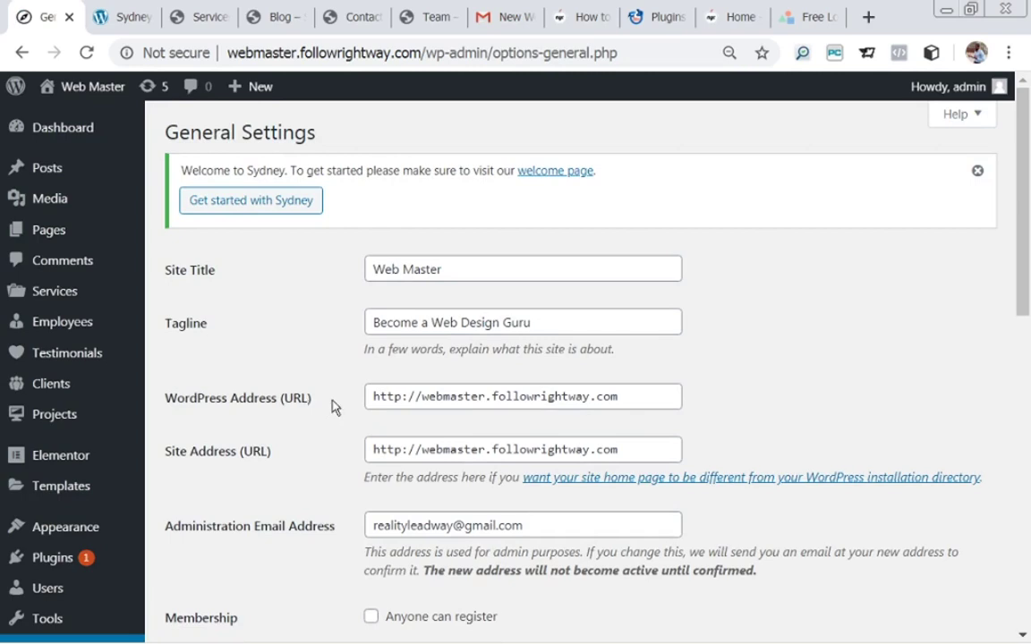
{"action": "left_click", "coordinate": [422, 399]}
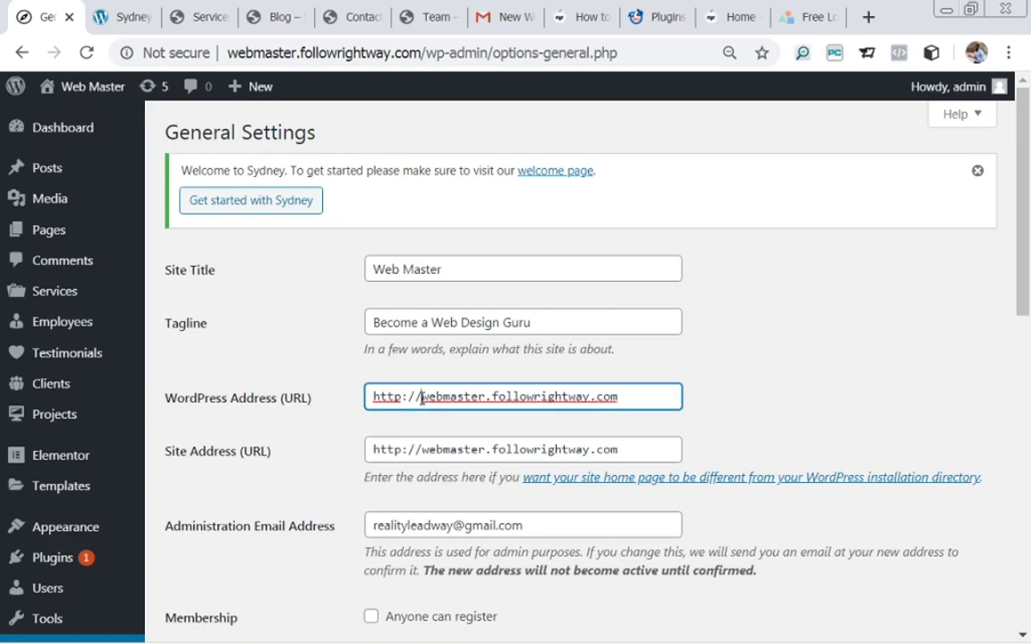
{"action": "type", "text": "www"}
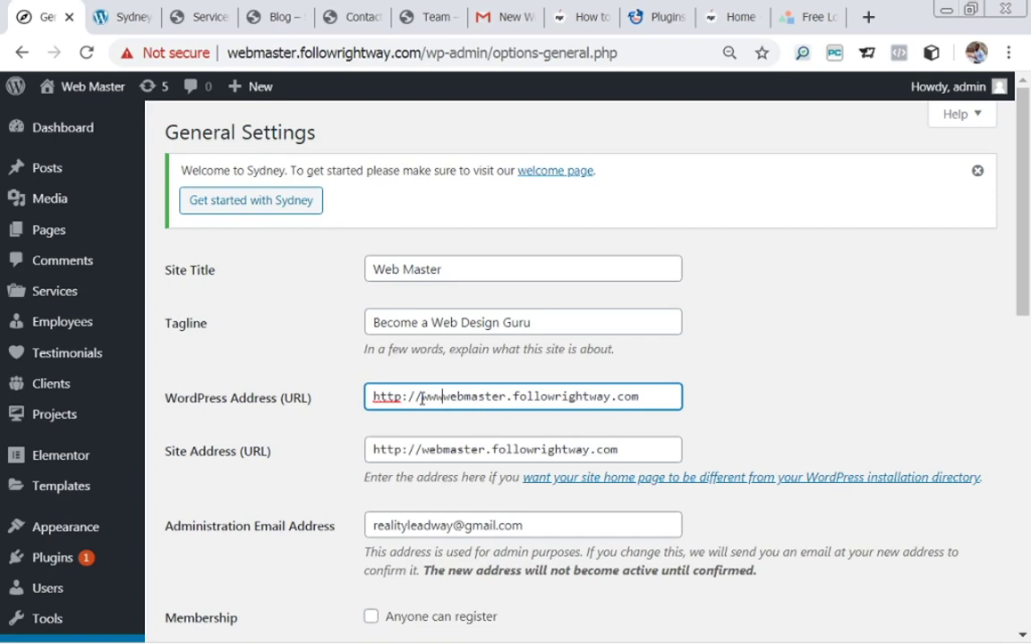
{"action": "type", "text": "."}
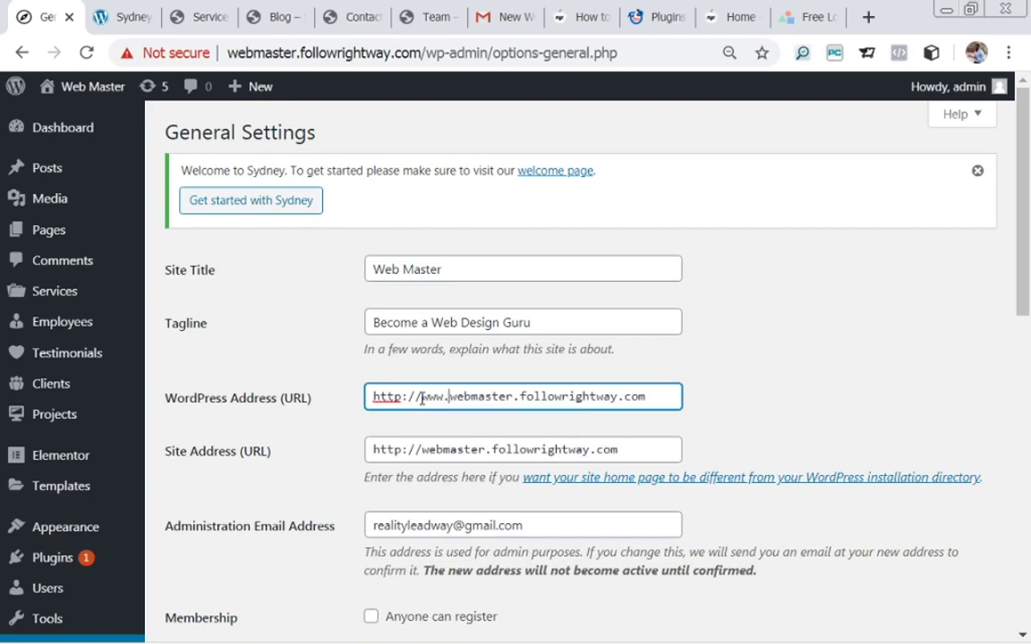
{"action": "left_click", "coordinate": [422, 451]}
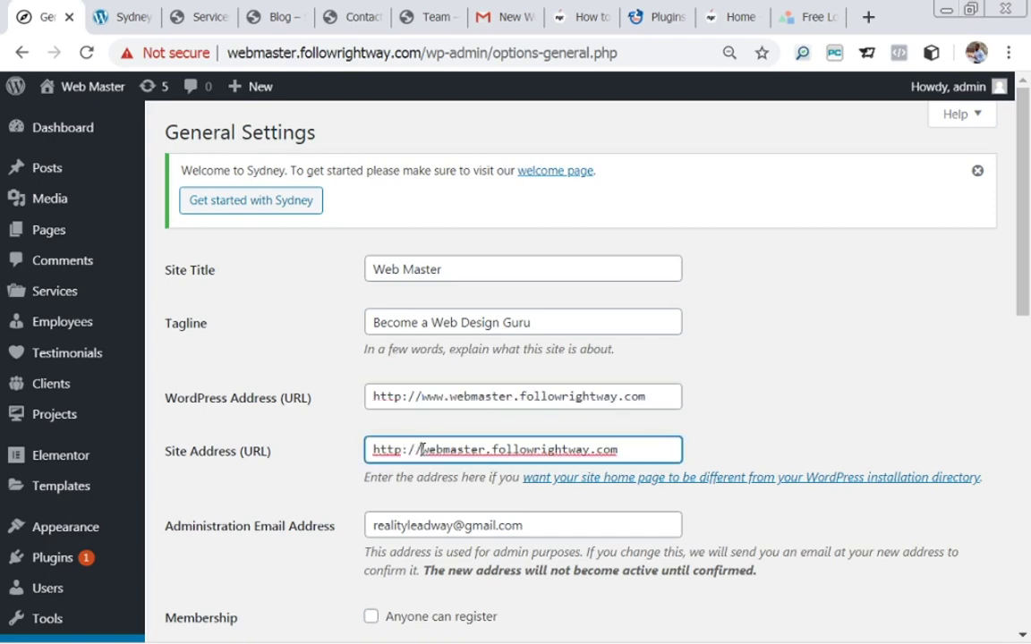
{"action": "type", "text": "www"}
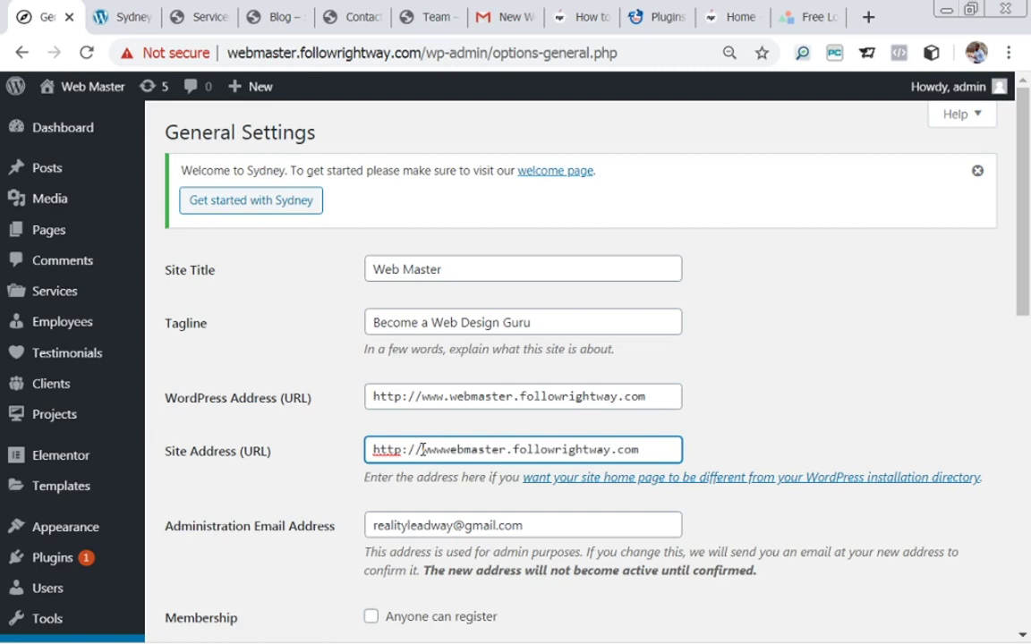
{"action": "type", "text": "."}
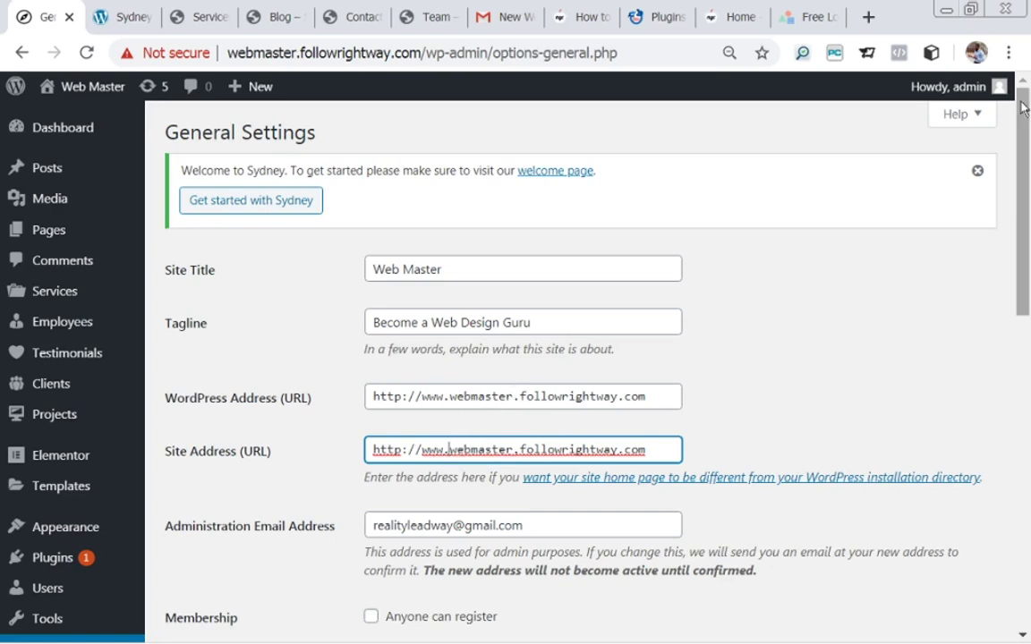
{"action": "left_click_drag", "start_coordinate": [1027, 196], "coordinate": [1026, 515]}
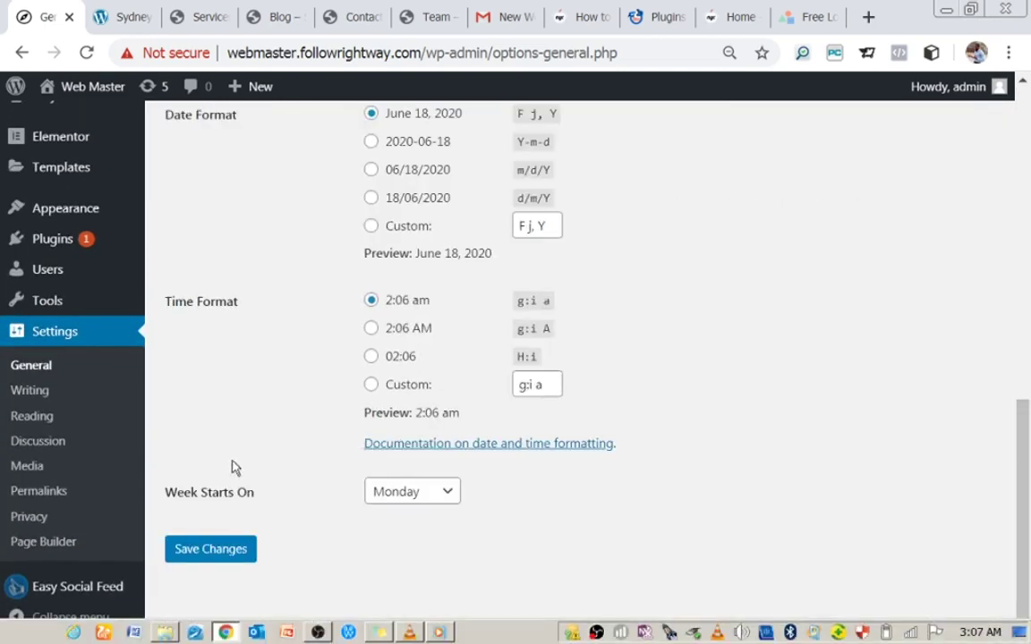
{"action": "left_click", "coordinate": [215, 553]}
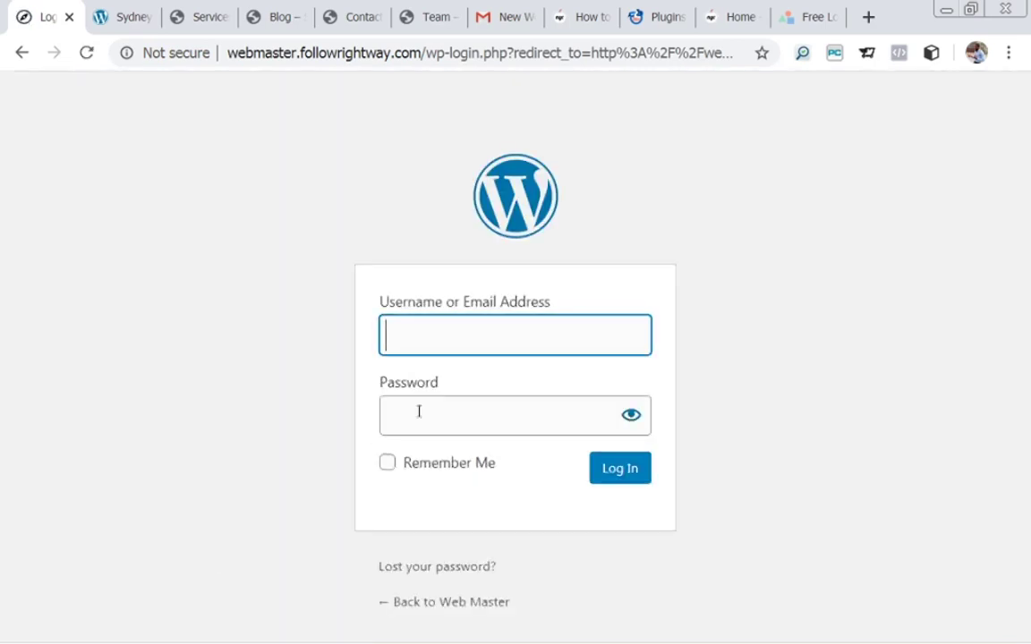
Step: Log back in to the WordPress admin by filling the username and password fields with the saved credentials
{"action": "left_click", "coordinate": [449, 334]}
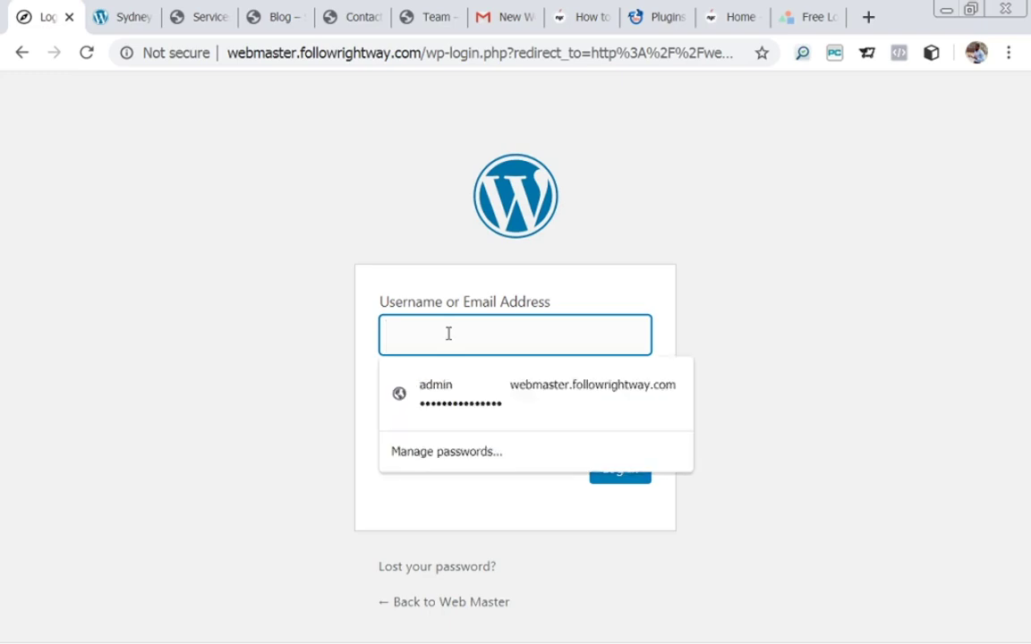
{"action": "left_click", "coordinate": [476, 394]}
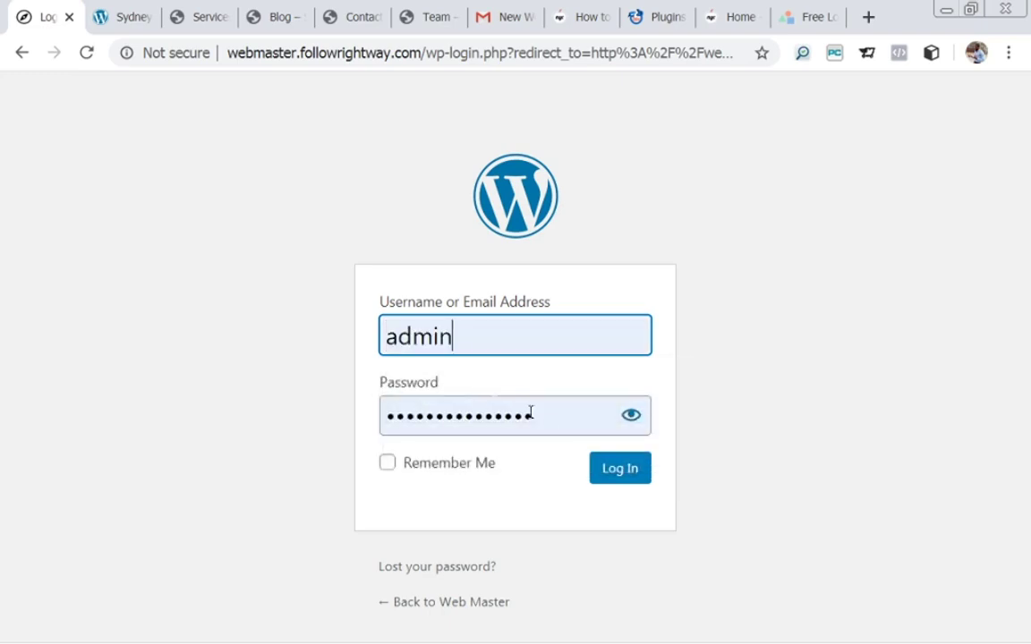
{"action": "left_click", "coordinate": [618, 469]}
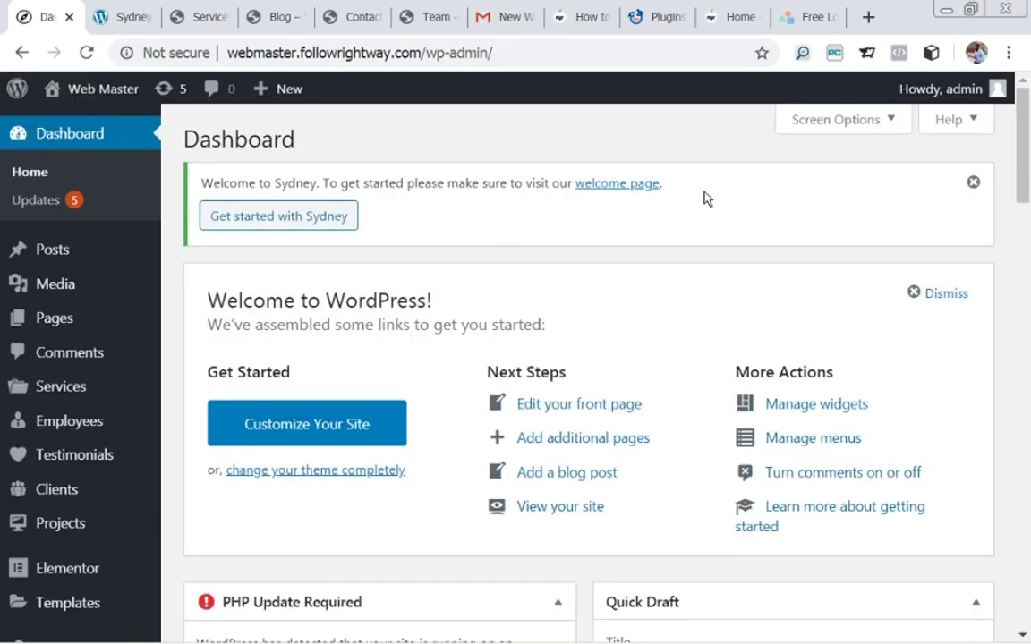
{"action": "left_click", "coordinate": [250, 50]}
{"action": "key", "text": "Home"}
{"action": "type", "text": "www."}
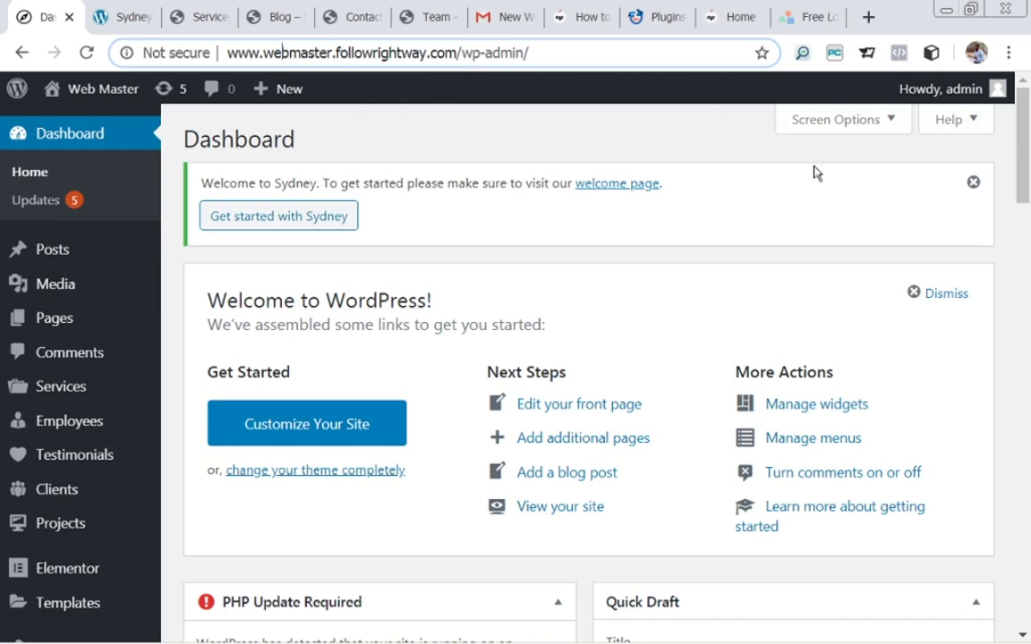
{"action": "left_click", "coordinate": [1023, 157]}
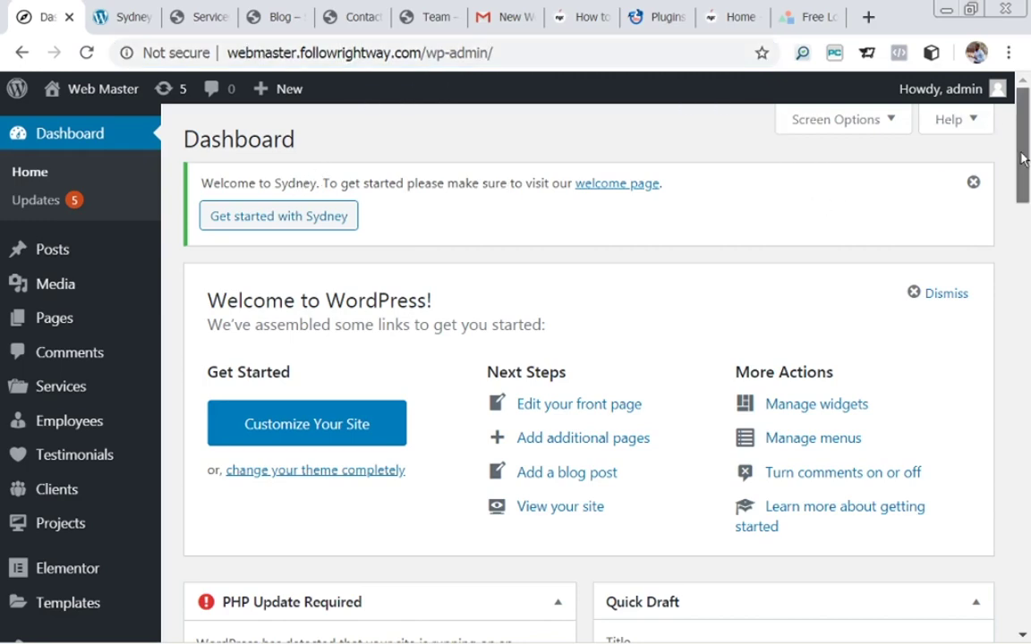
Step: In the Permalink Settings, choose the Post name structure and save the changes
{"action": "left_click_drag", "start_coordinate": [1023, 156], "coordinate": [1020, 242]}
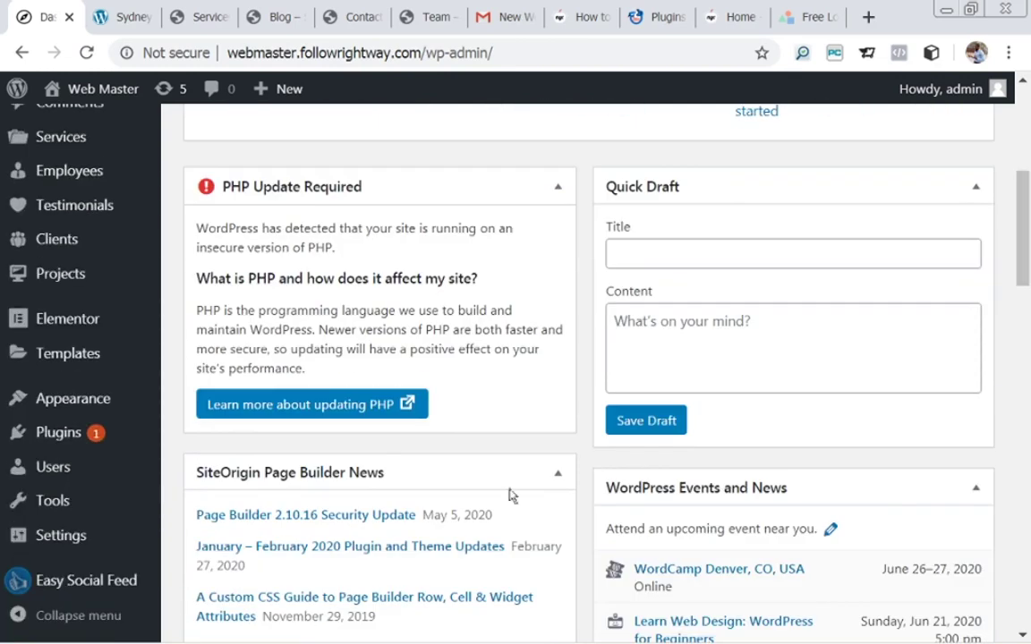
{"action": "mouse_move", "coordinate": [70, 541]}
{"action": "left_click", "coordinate": [197, 532]}
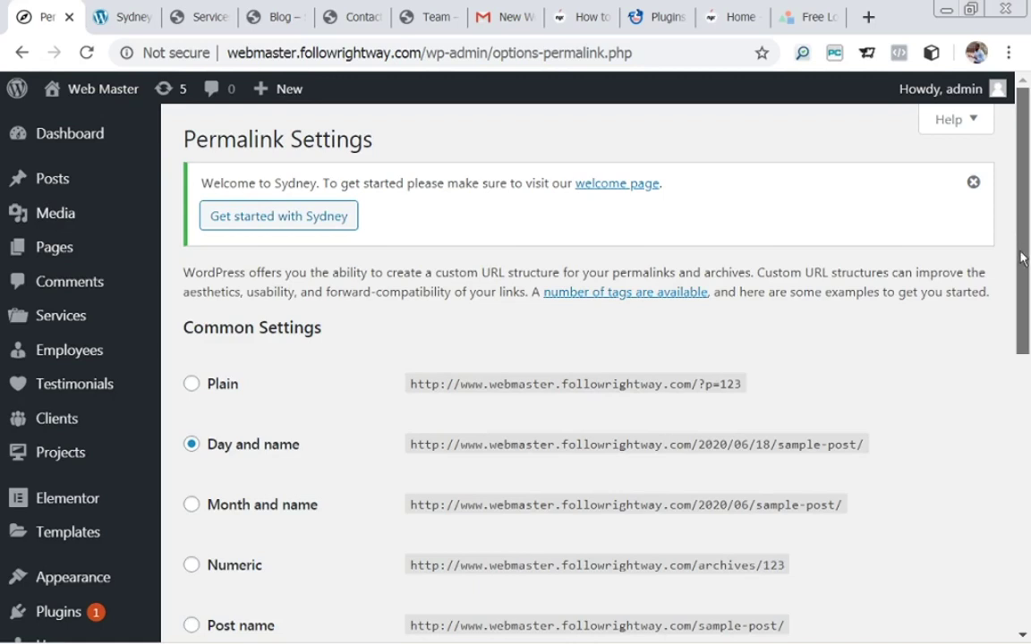
{"action": "left_click_drag", "start_coordinate": [1018, 242], "coordinate": [1018, 260]}
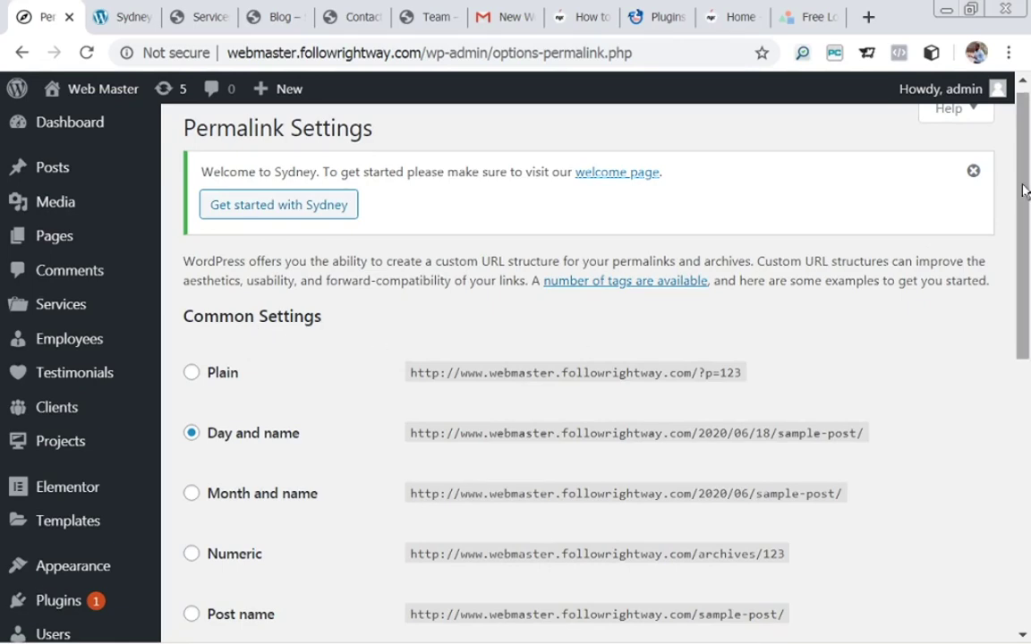
{"action": "left_click_drag", "start_coordinate": [1027, 199], "coordinate": [1020, 243]}
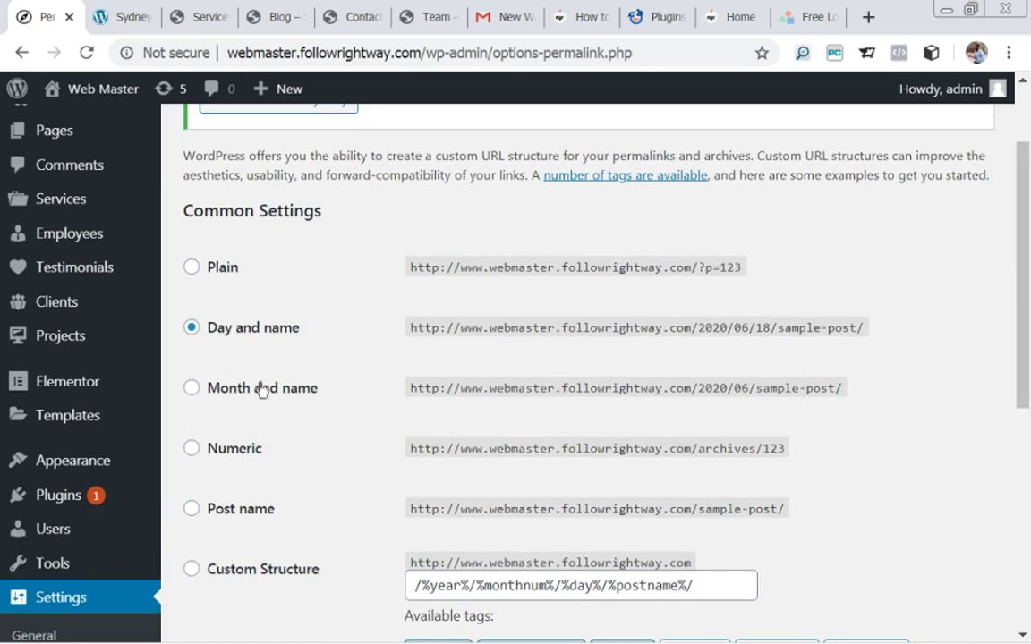
{"action": "left_click", "coordinate": [191, 512]}
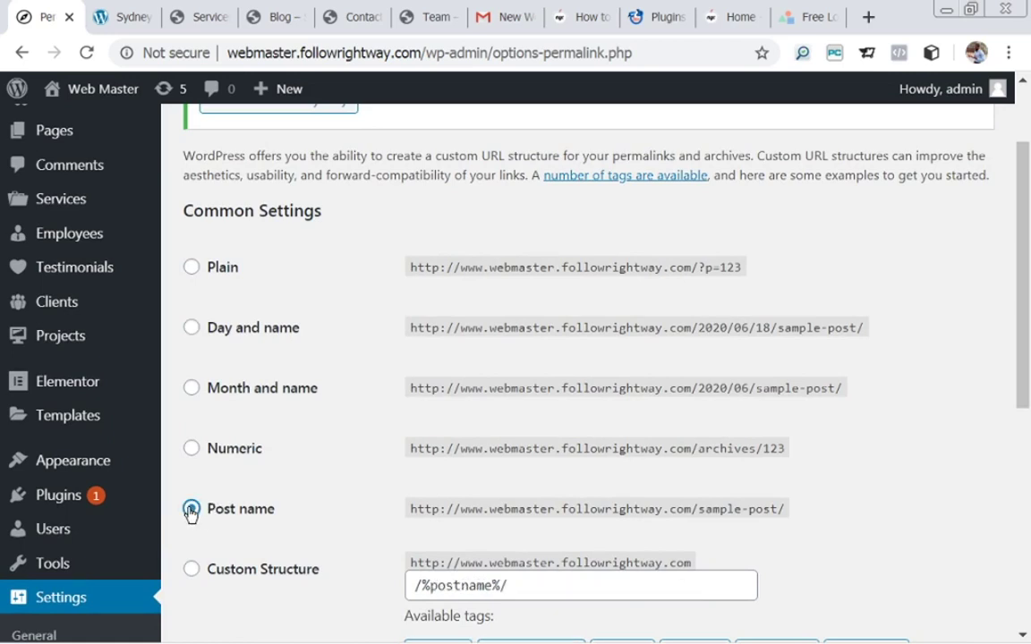
{"action": "left_click_drag", "start_coordinate": [1023, 249], "coordinate": [992, 513]}
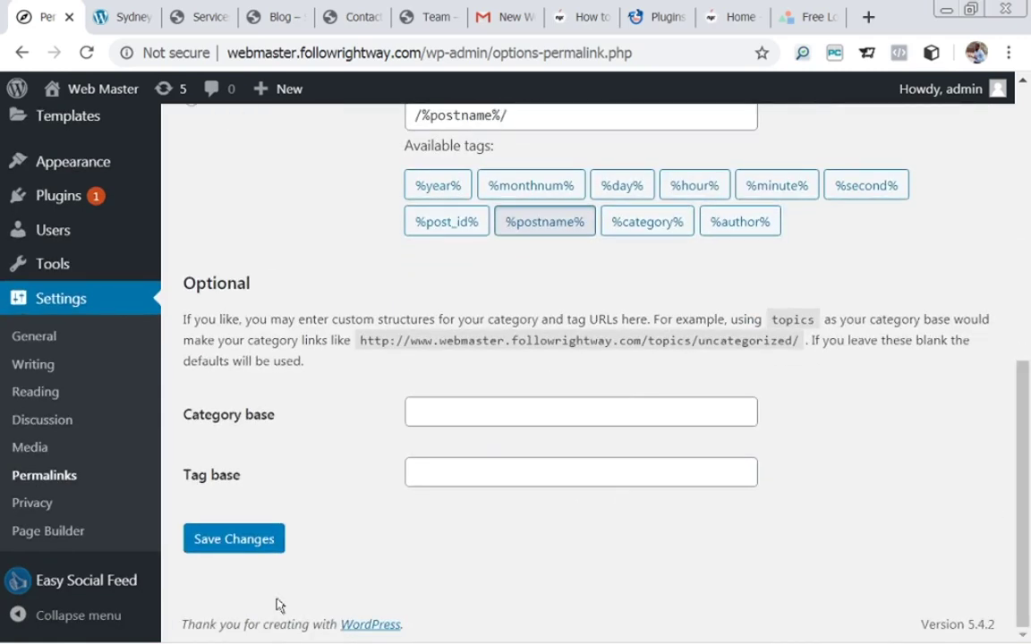
{"action": "left_click", "coordinate": [230, 541]}
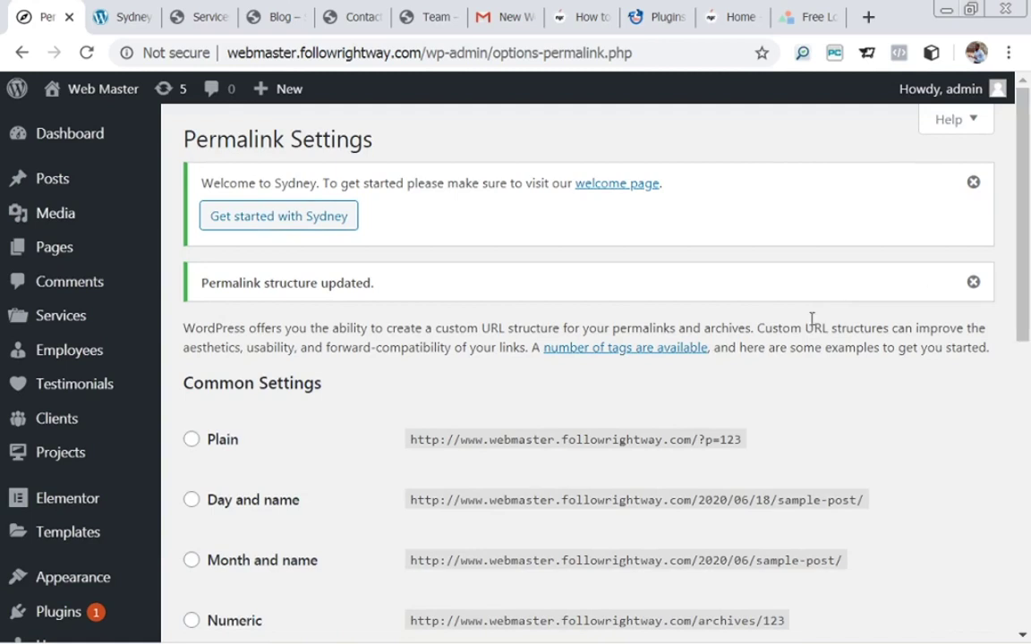
Step: In the list of all pages, move the Privacy Policy and Sample Page pages to the trash with a bulk action
{"action": "mouse_move", "coordinate": [54, 253]}
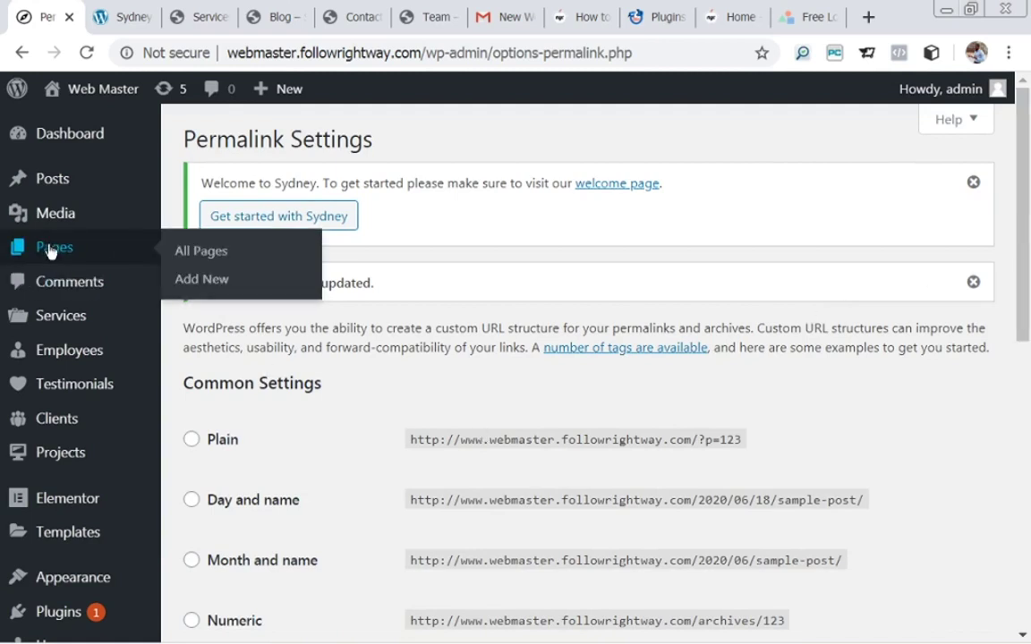
{"action": "left_click", "coordinate": [188, 255]}
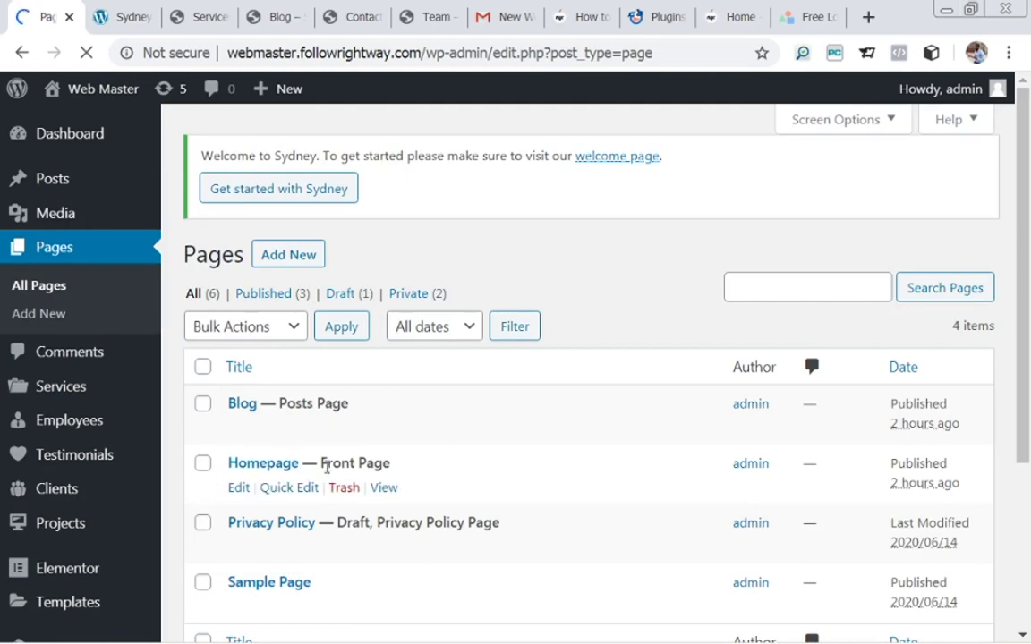
{"action": "scroll", "coordinate": [1027, 376], "scroll_direction": "down", "scroll_amount": 2}
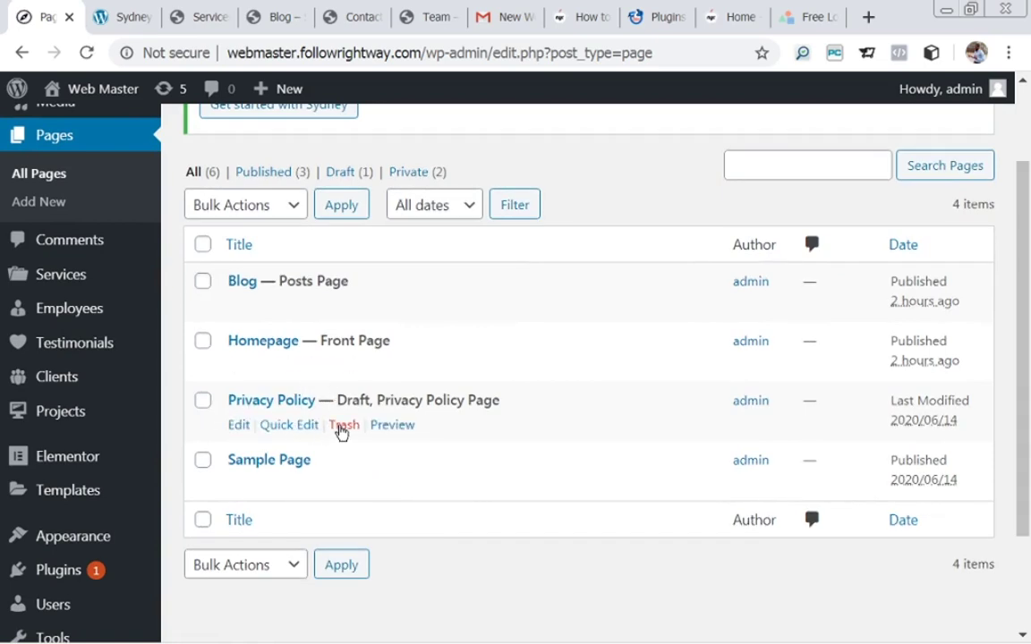
{"action": "left_click", "coordinate": [203, 402]}
{"action": "left_click", "coordinate": [202, 462]}
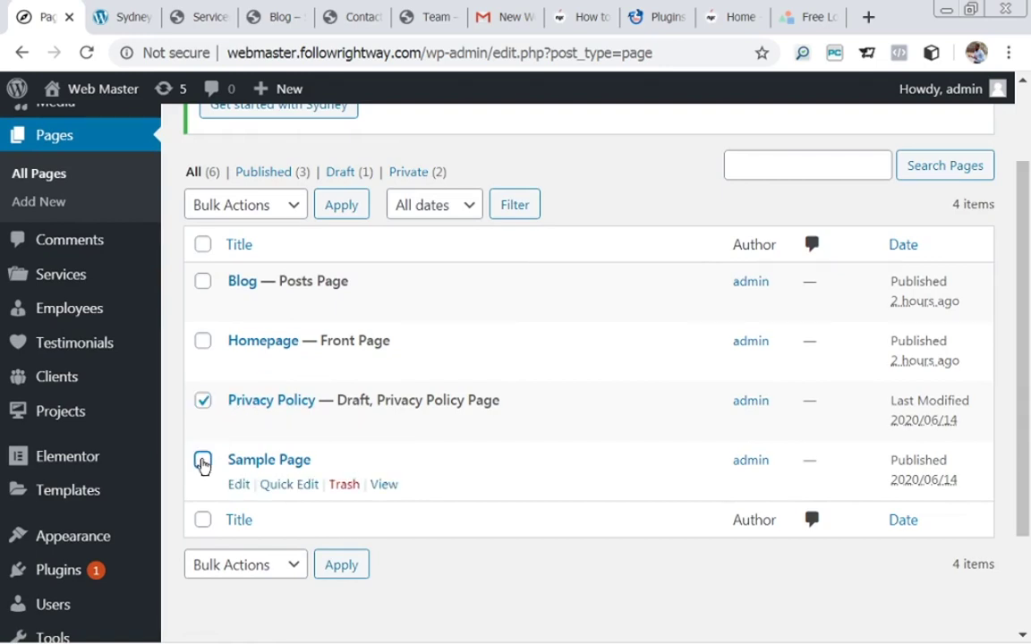
{"action": "left_click", "coordinate": [263, 569]}
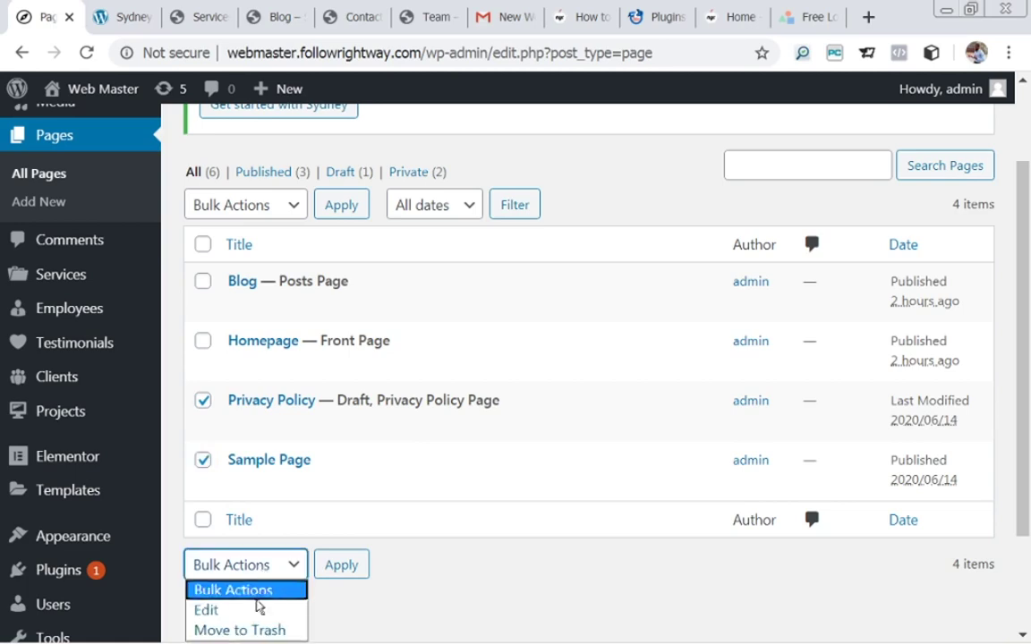
{"action": "left_click", "coordinate": [249, 632]}
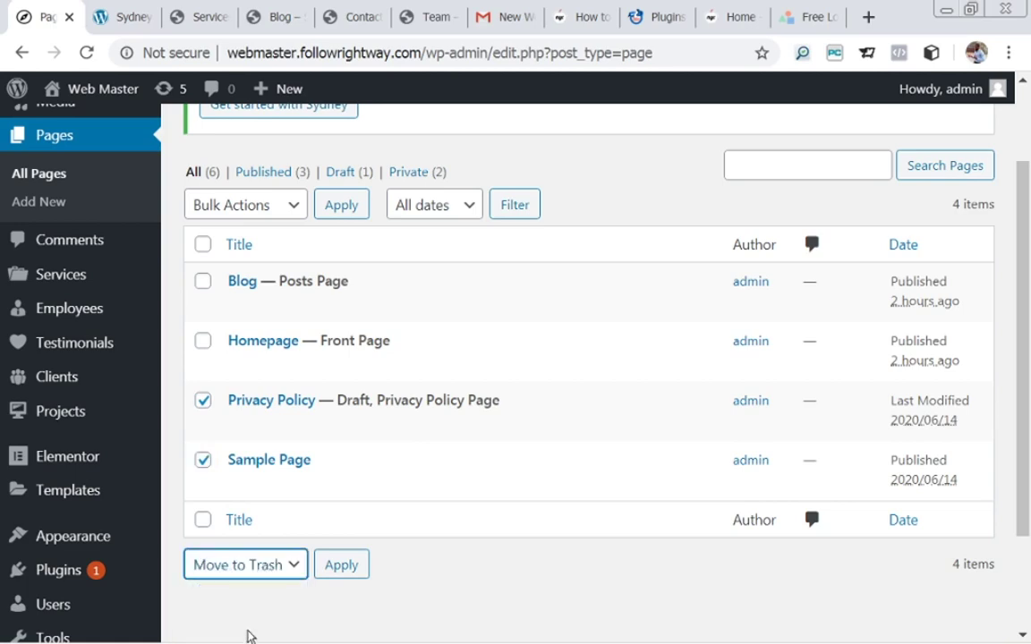
{"action": "left_click", "coordinate": [333, 566]}
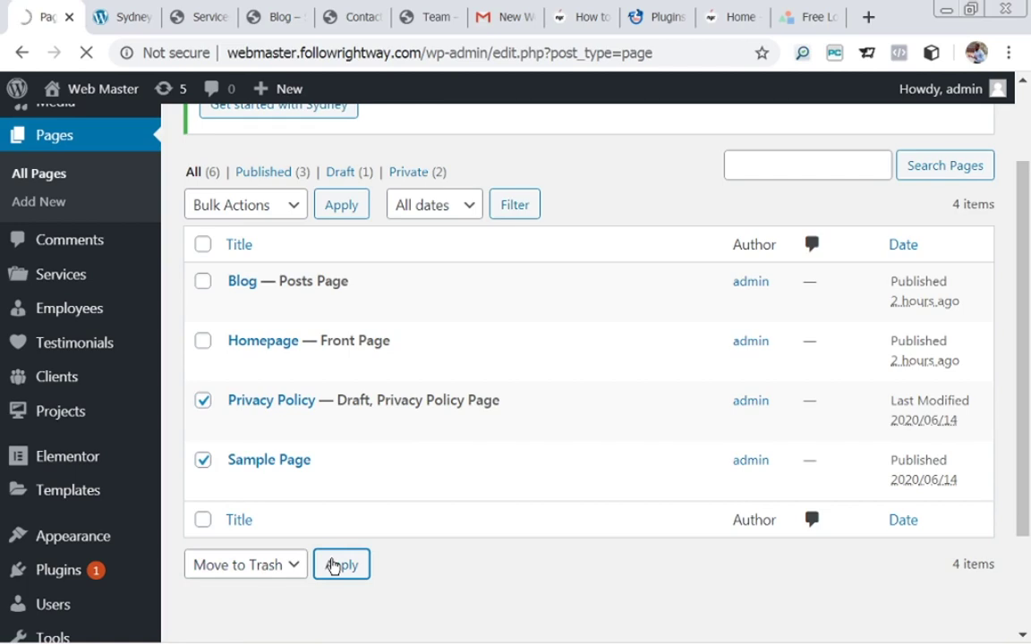